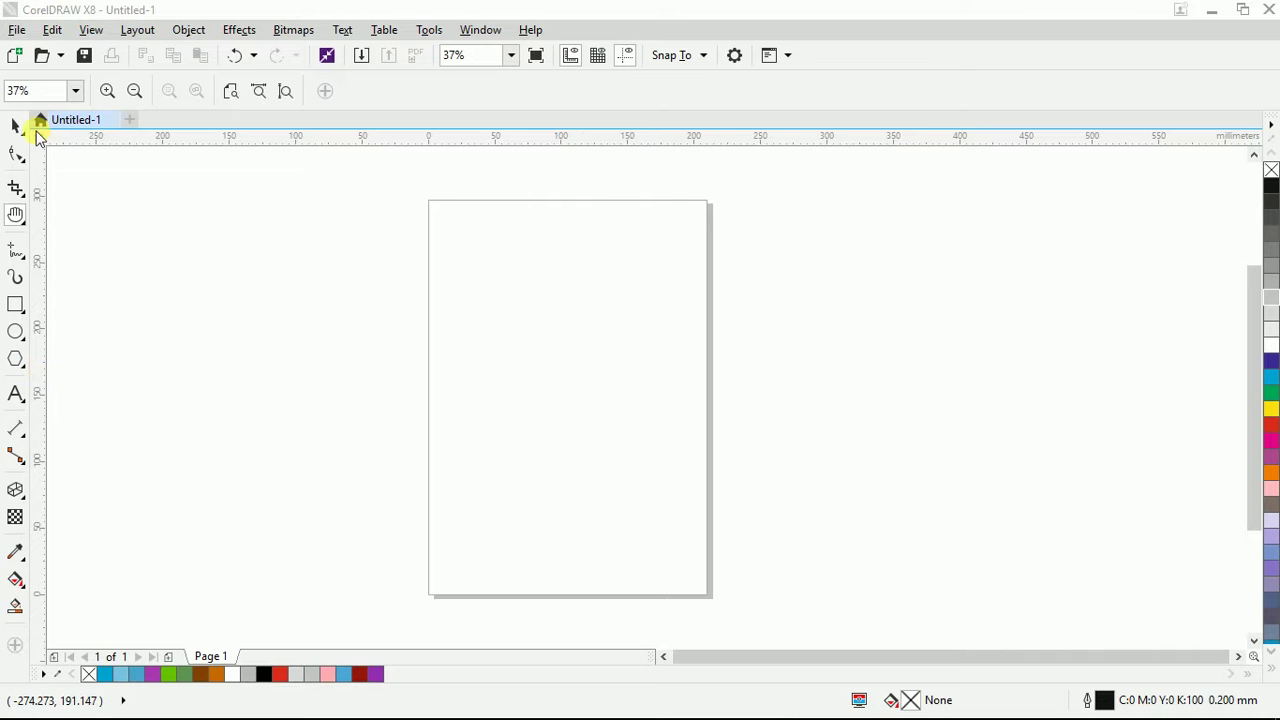
pyautogui.click(17, 497)
pyautogui.click(24, 495)
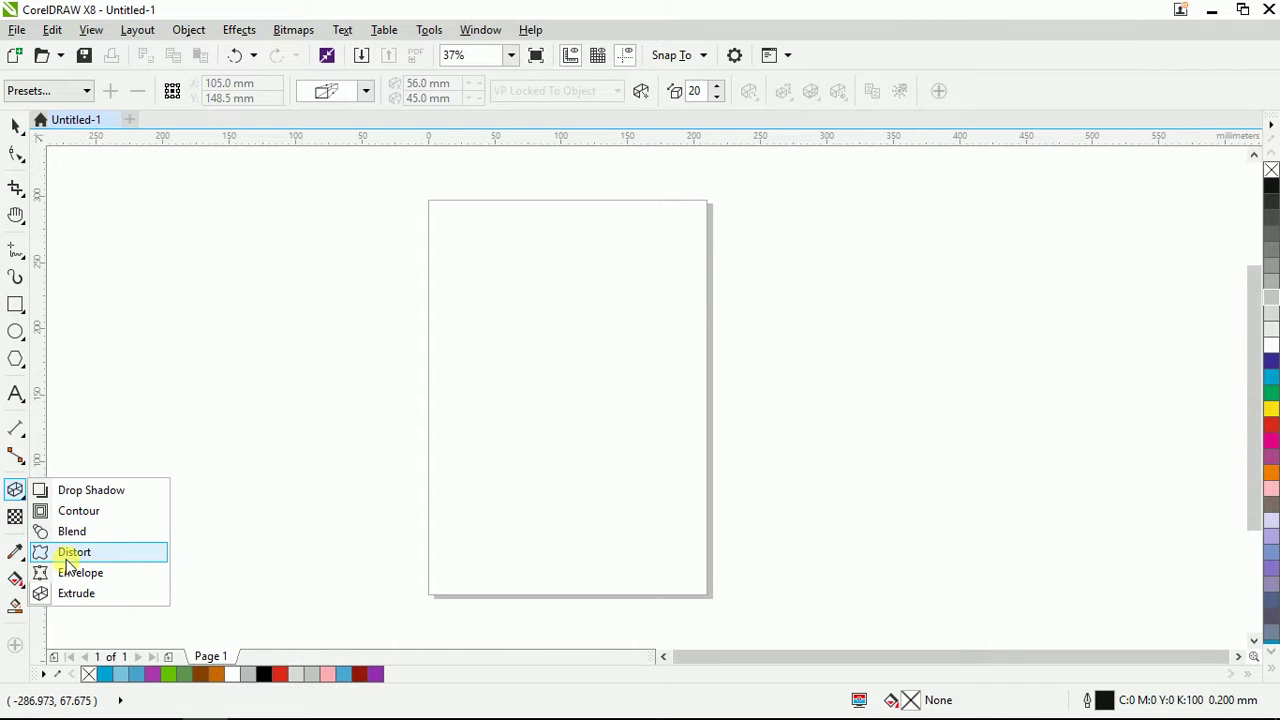
pyautogui.click(15, 579)
pyautogui.click(15, 493)
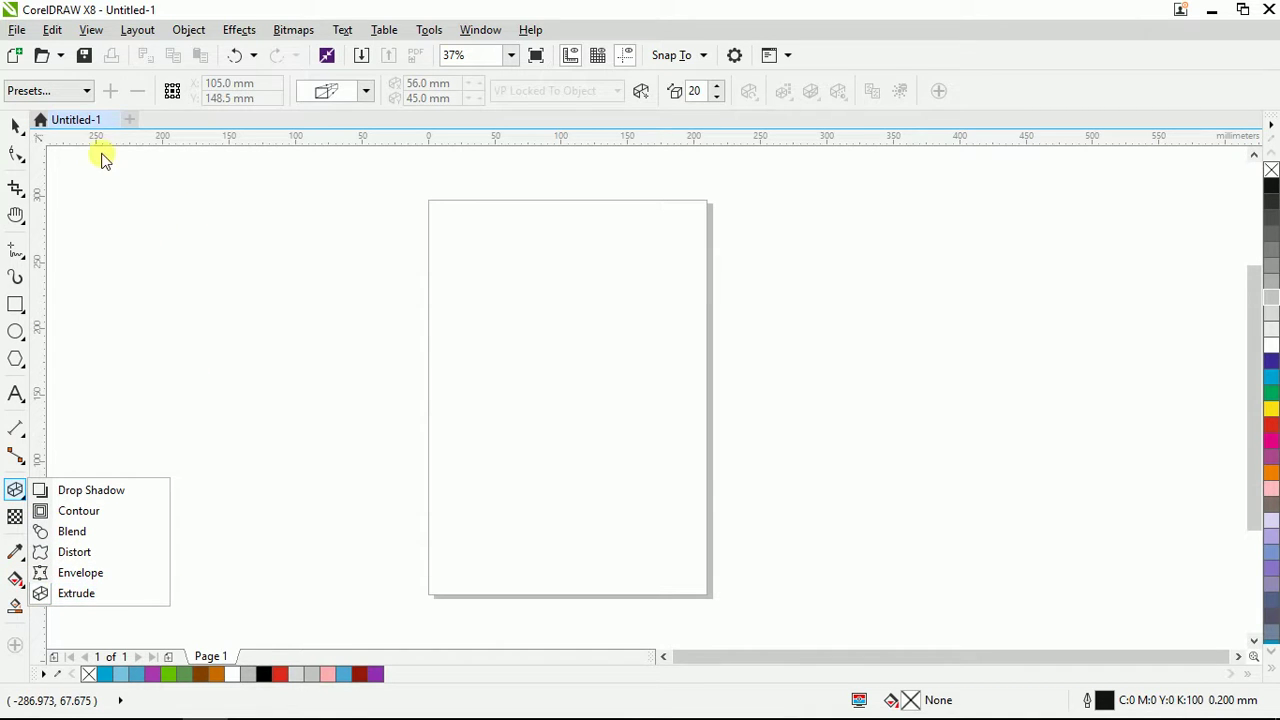
pyautogui.click(14, 126)
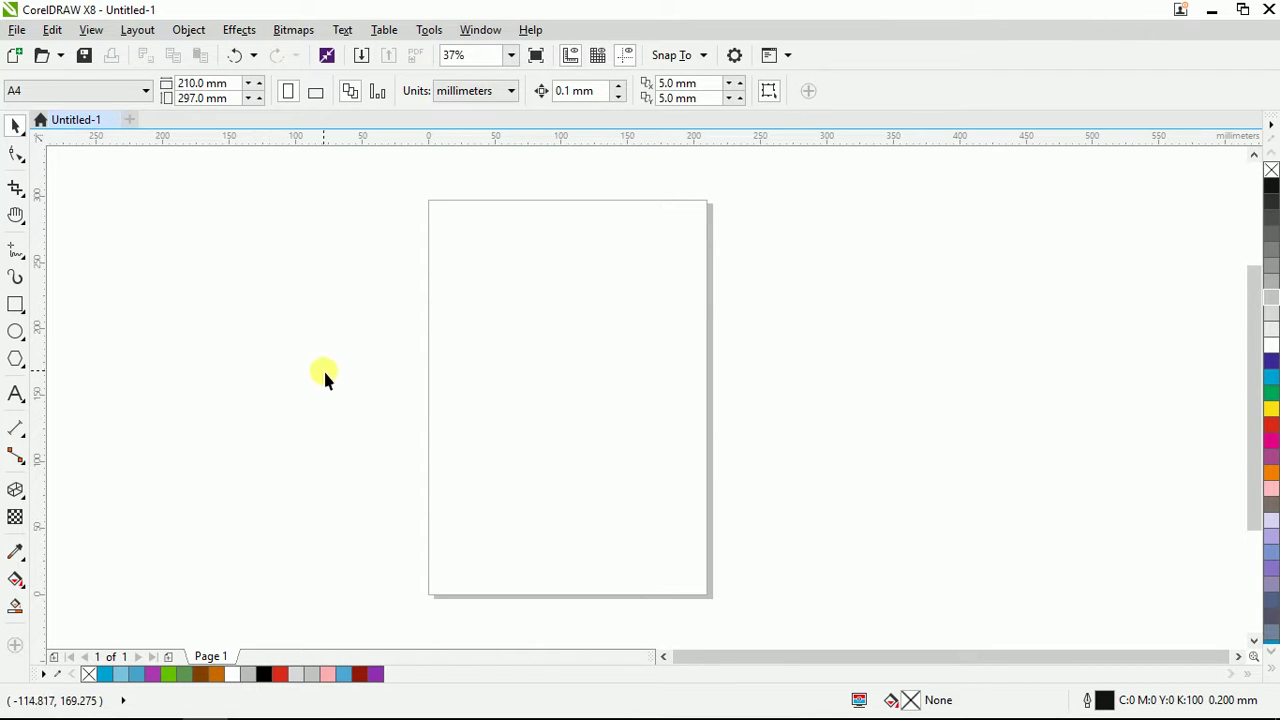
# Add an artistic text "@" on the page and enlarge it to about 91 pt
pyautogui.press('F8')
pyautogui.click(475, 362)
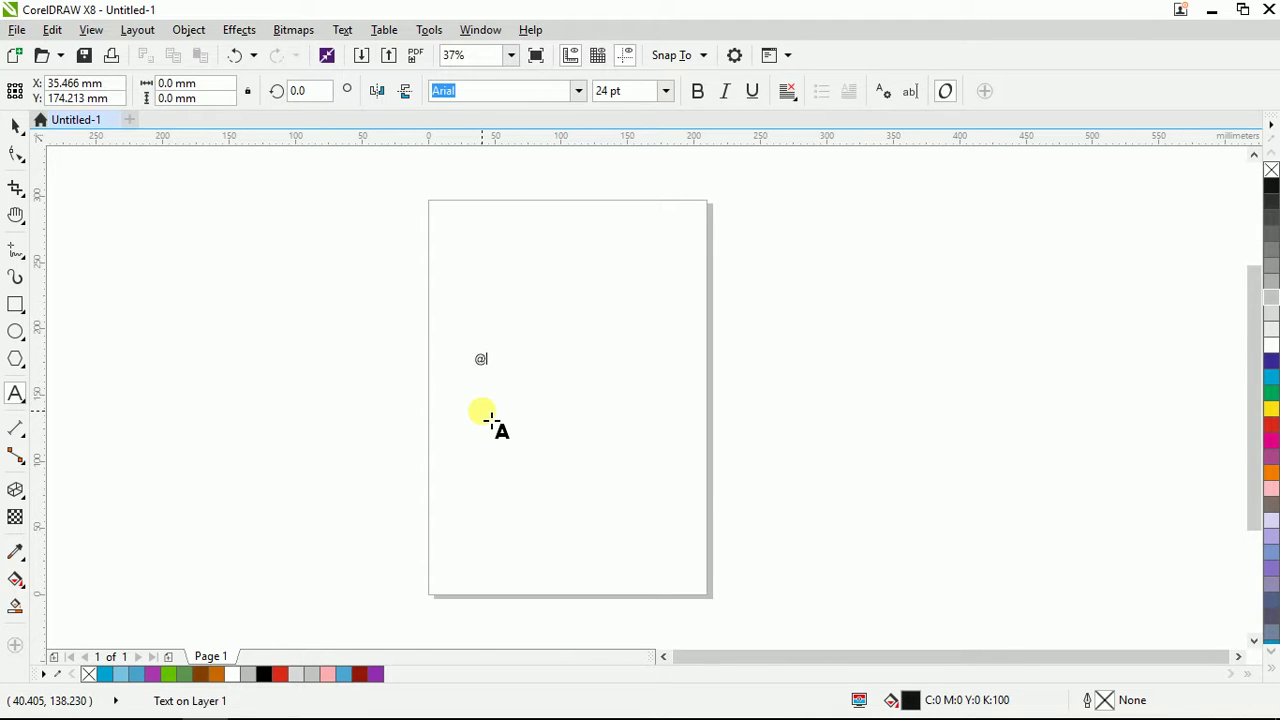
pyautogui.press('Escape')
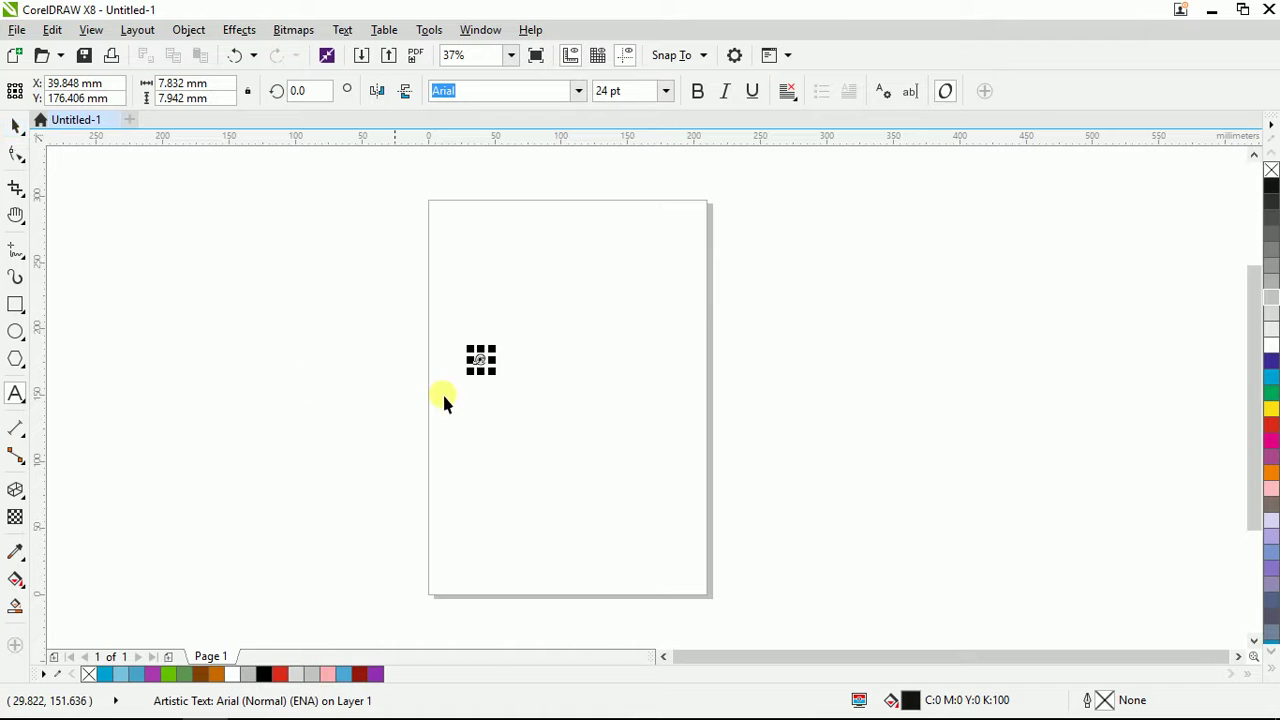
pyautogui.moveTo(491, 371); pyautogui.dragTo(531, 405)
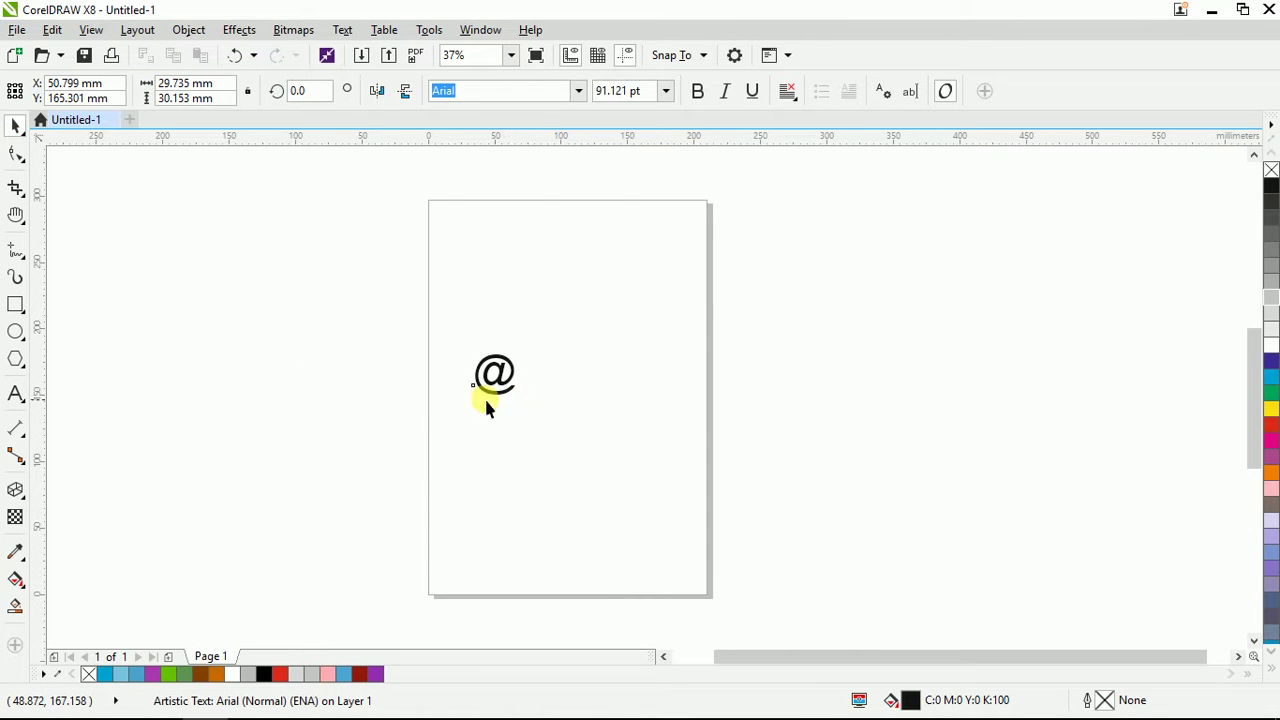
pyautogui.scroll(2, 478, 399)
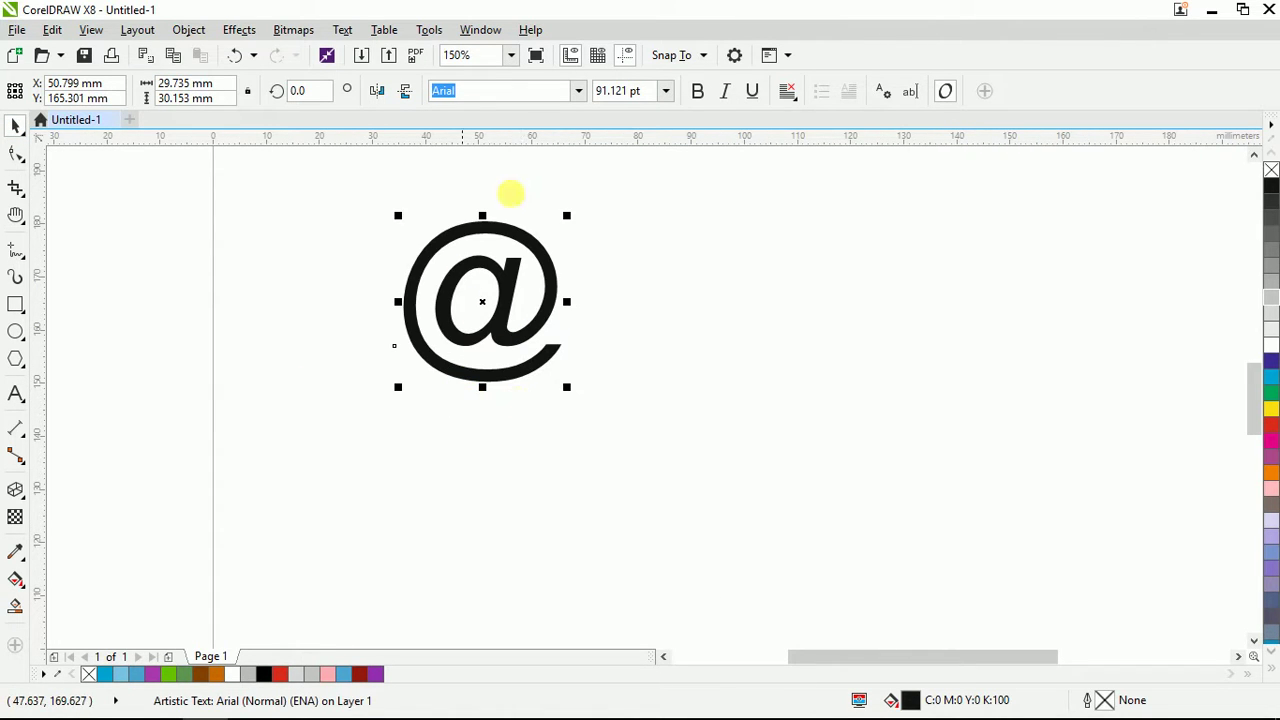
# Make the @ symbol bold and move it slightly down and to the right
pyautogui.click(698, 92)
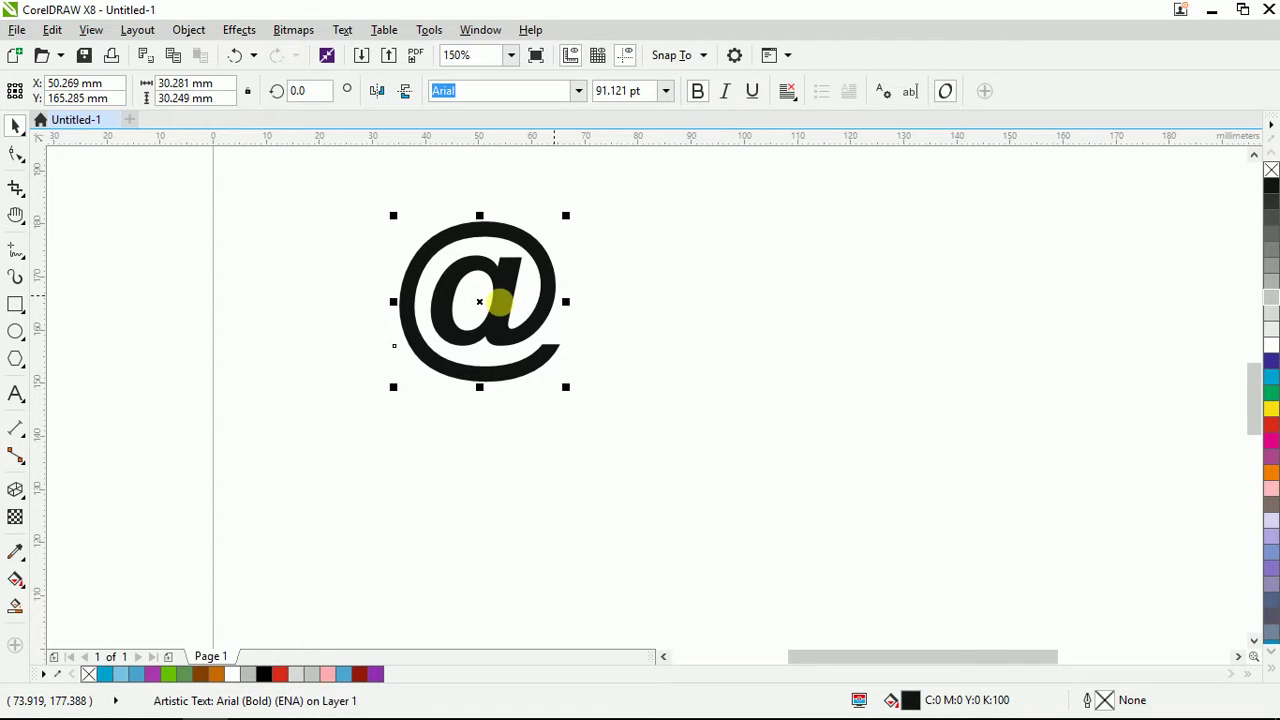
pyautogui.moveTo(514, 318); pyautogui.dragTo(531, 344)
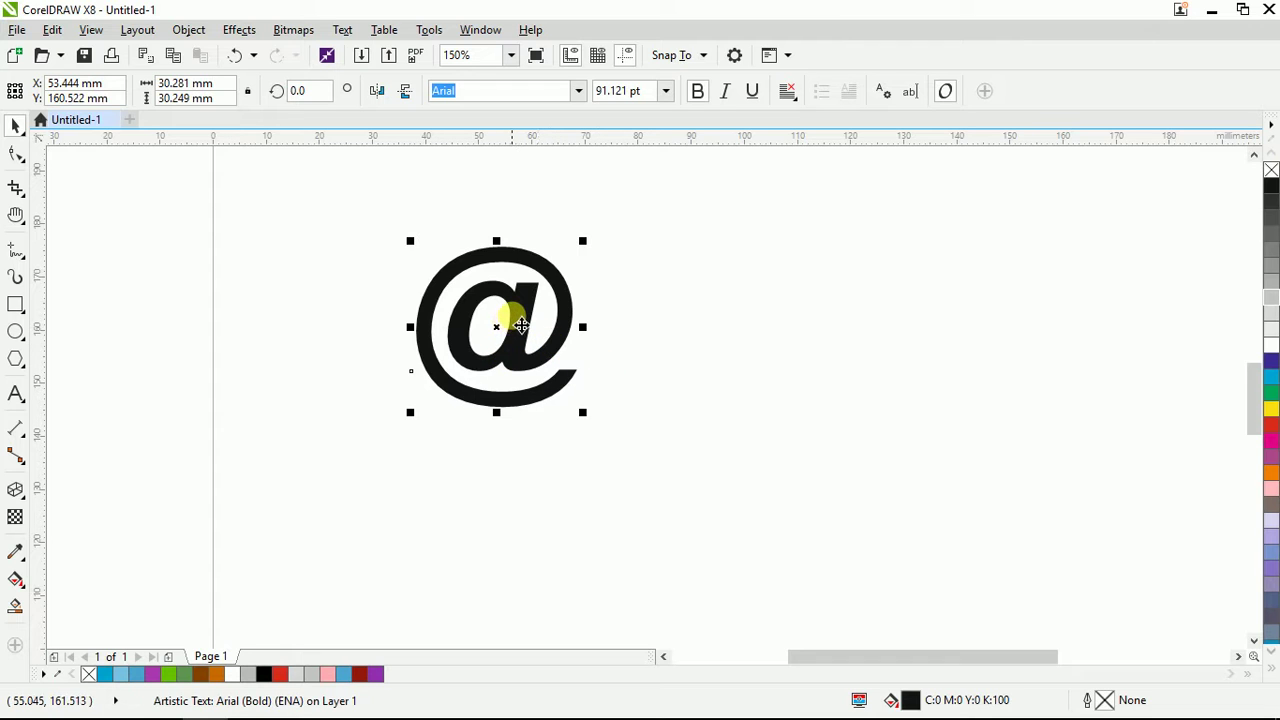
pyautogui.moveTo(521, 325); pyautogui.dragTo(529, 334)
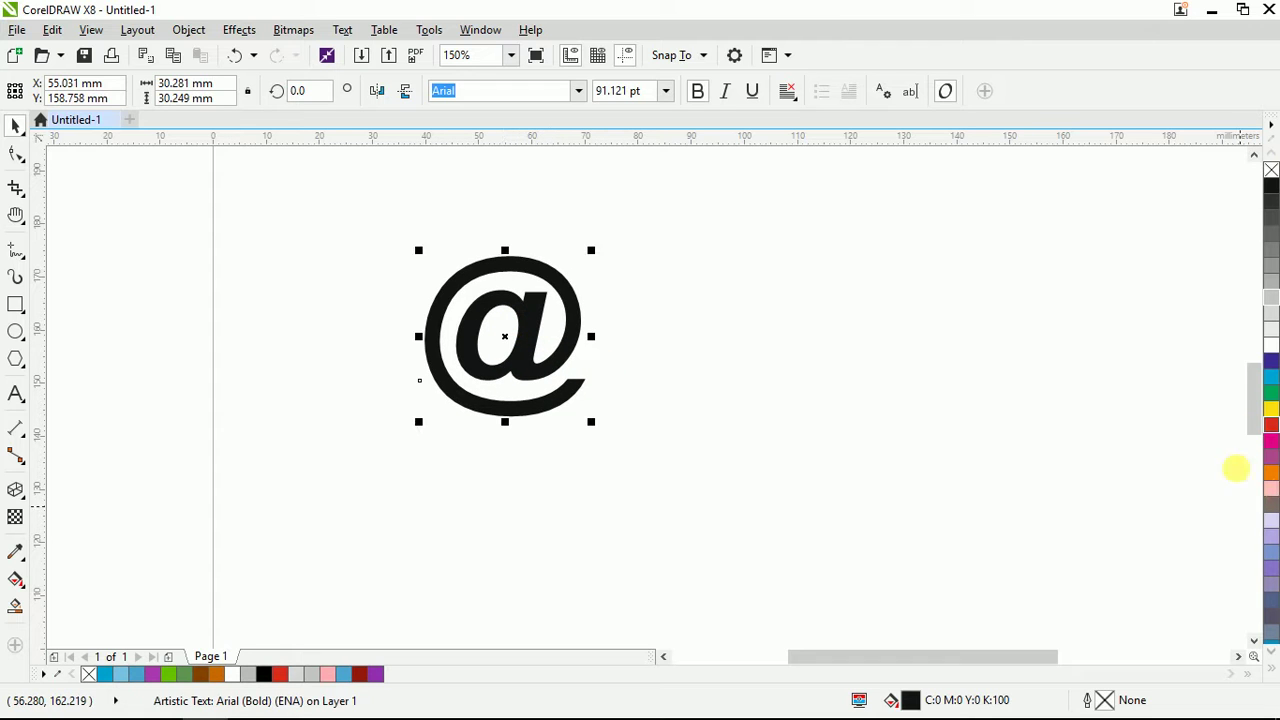
# Fill the @ symbol with red and convert it to curves
pyautogui.click(1270, 364)
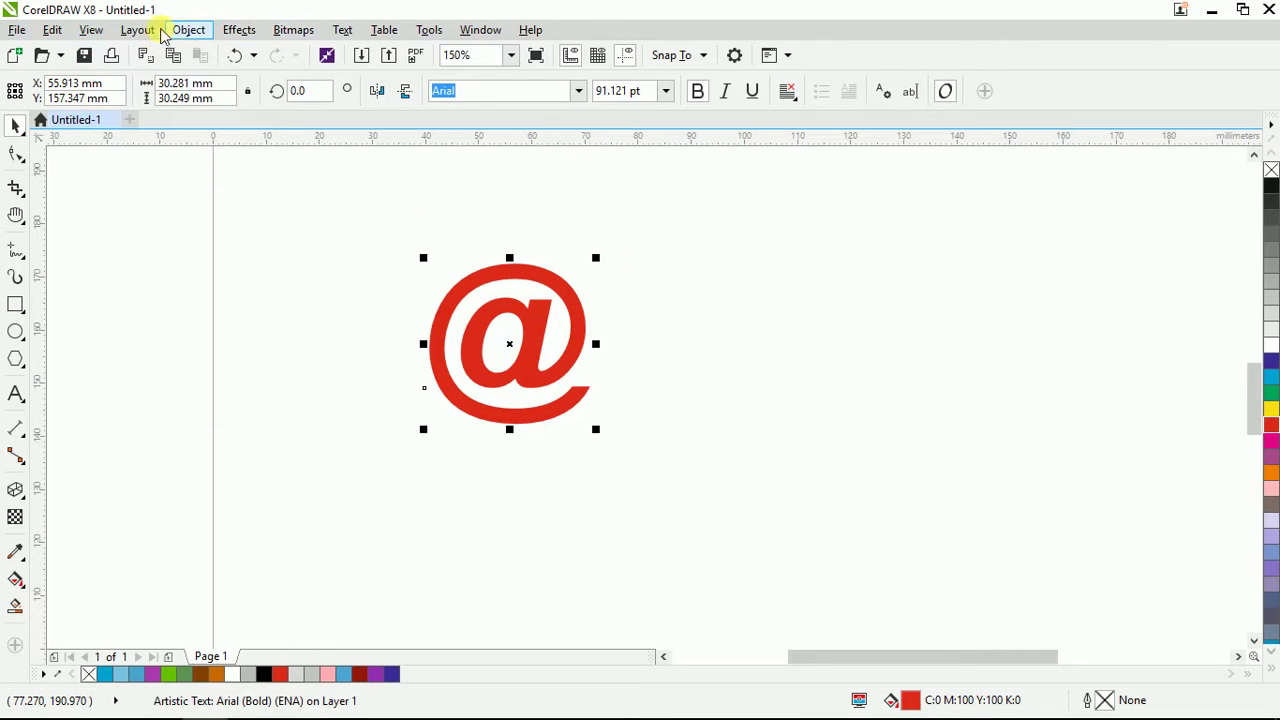
pyautogui.click(194, 32)
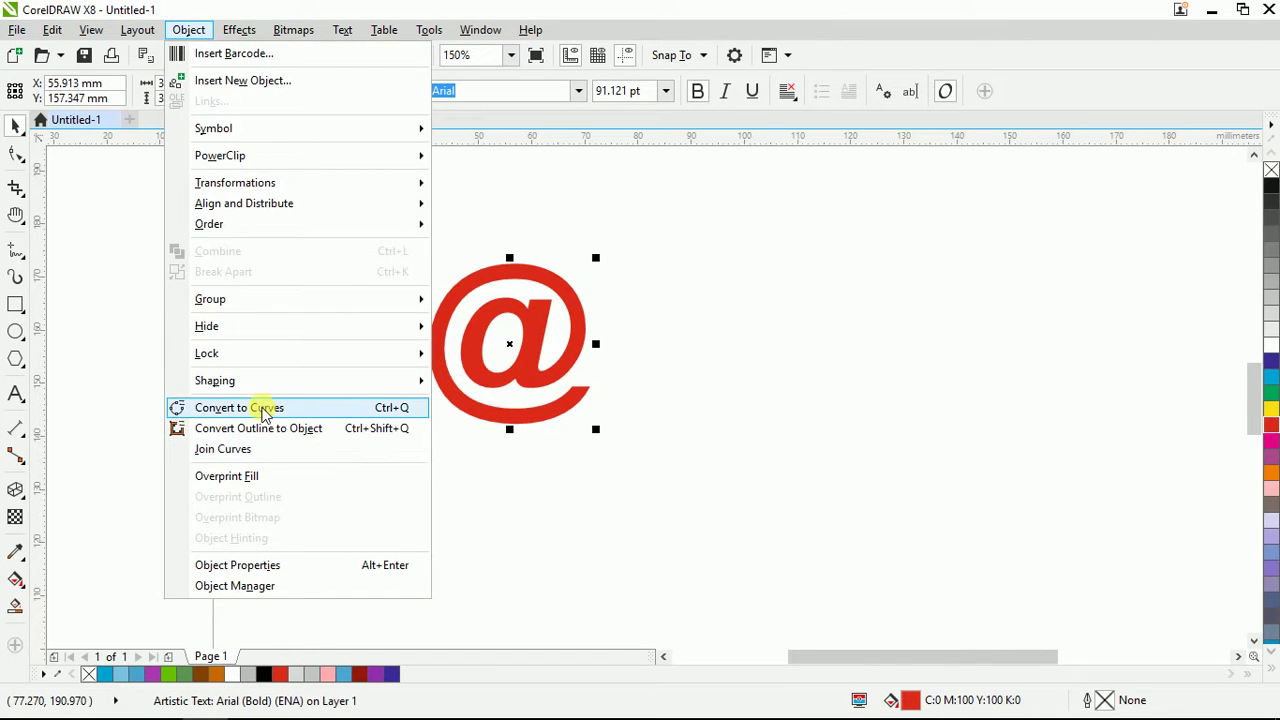
pyautogui.click(284, 411)
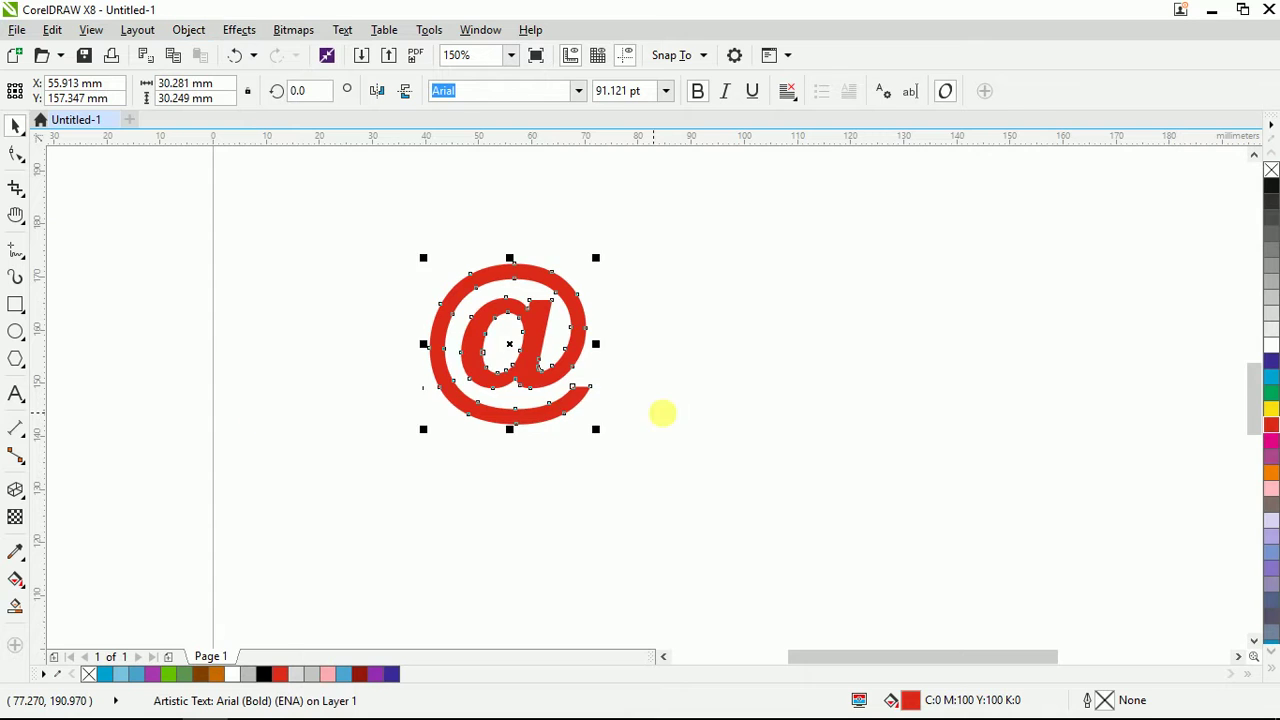
pyautogui.moveTo(534, 340); pyautogui.dragTo(546, 350)
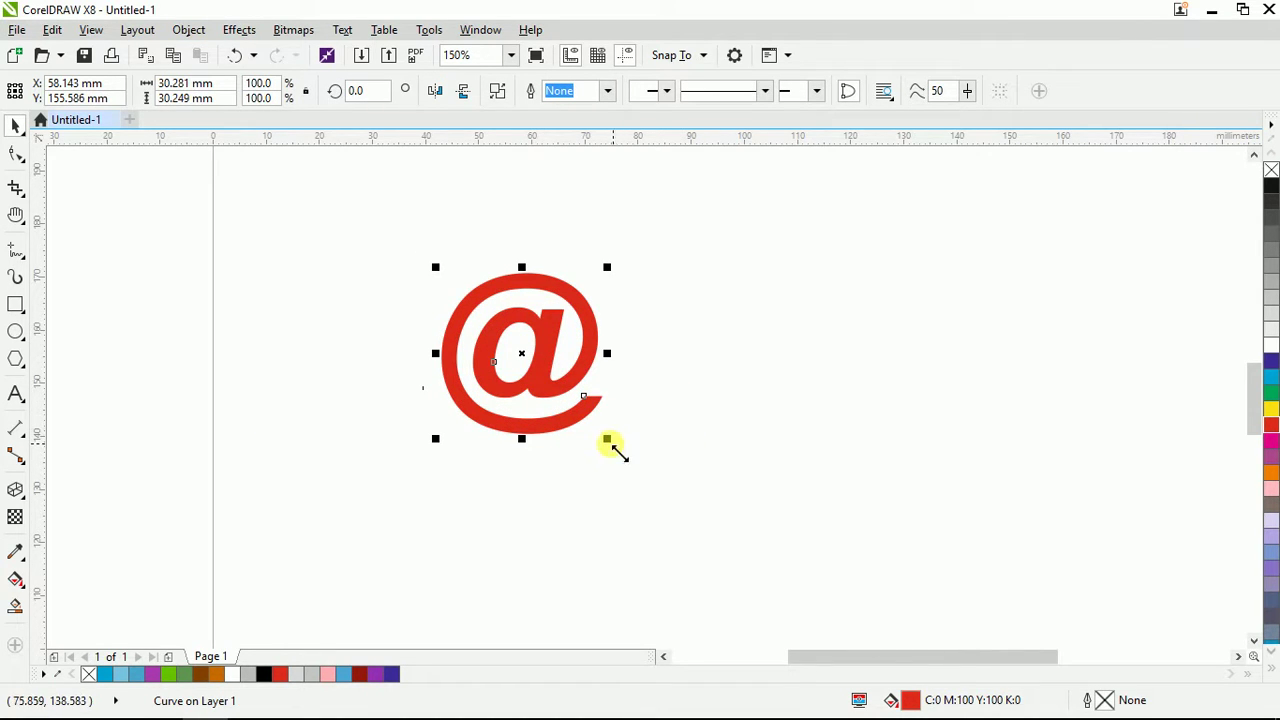
# Try the Extrude presets Extrude Top Left, Extrude Top, Extrude Top Right and Extrude Bottom on the @ curve
pyautogui.click(15, 490)
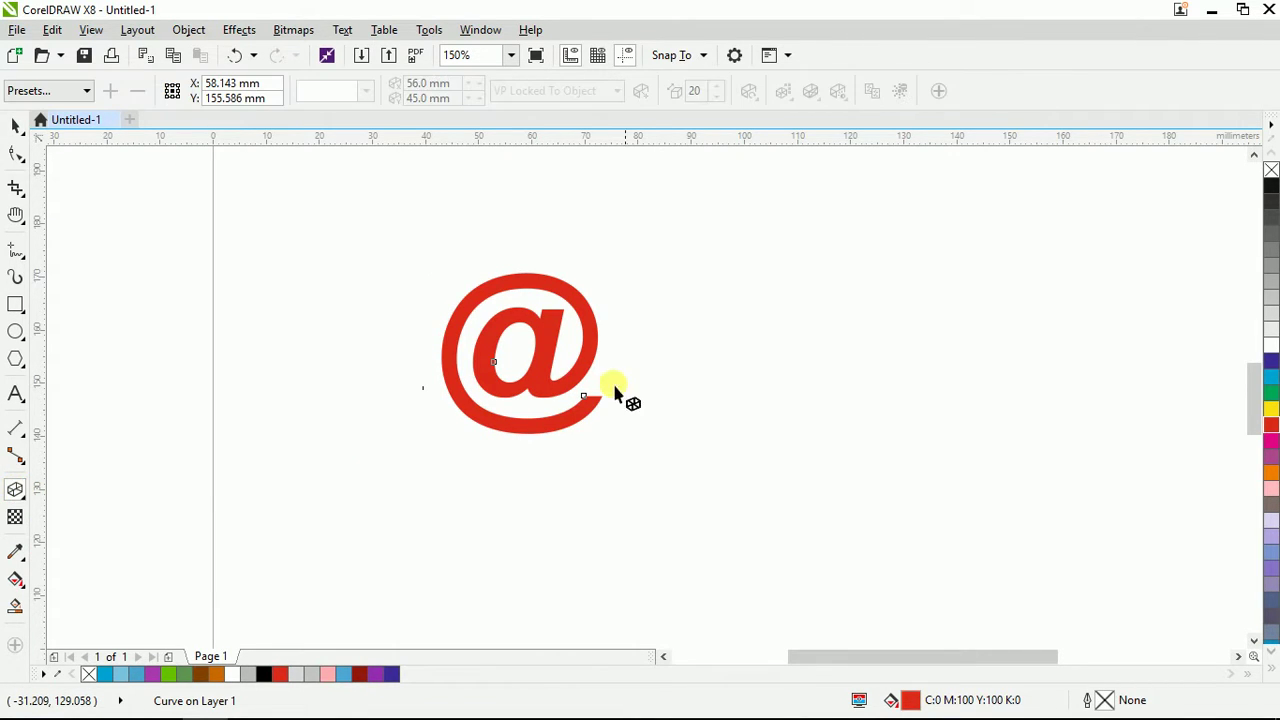
pyautogui.click(63, 94)
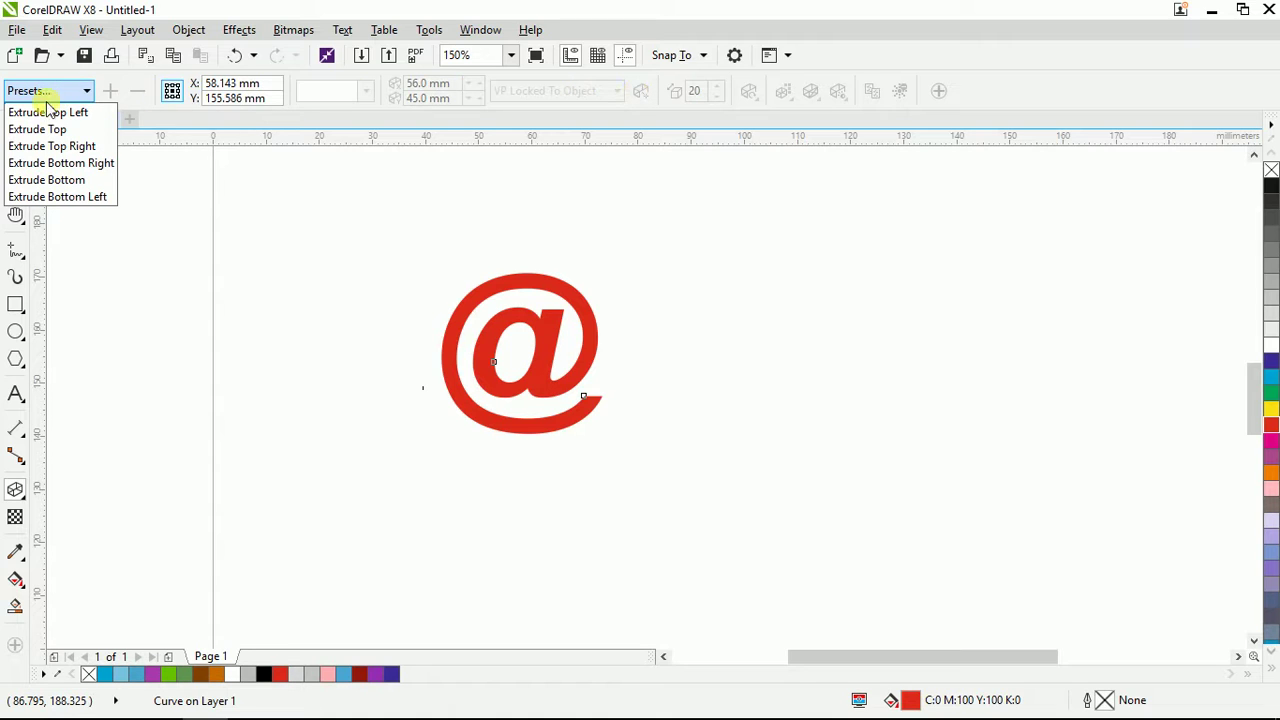
pyautogui.click(70, 115)
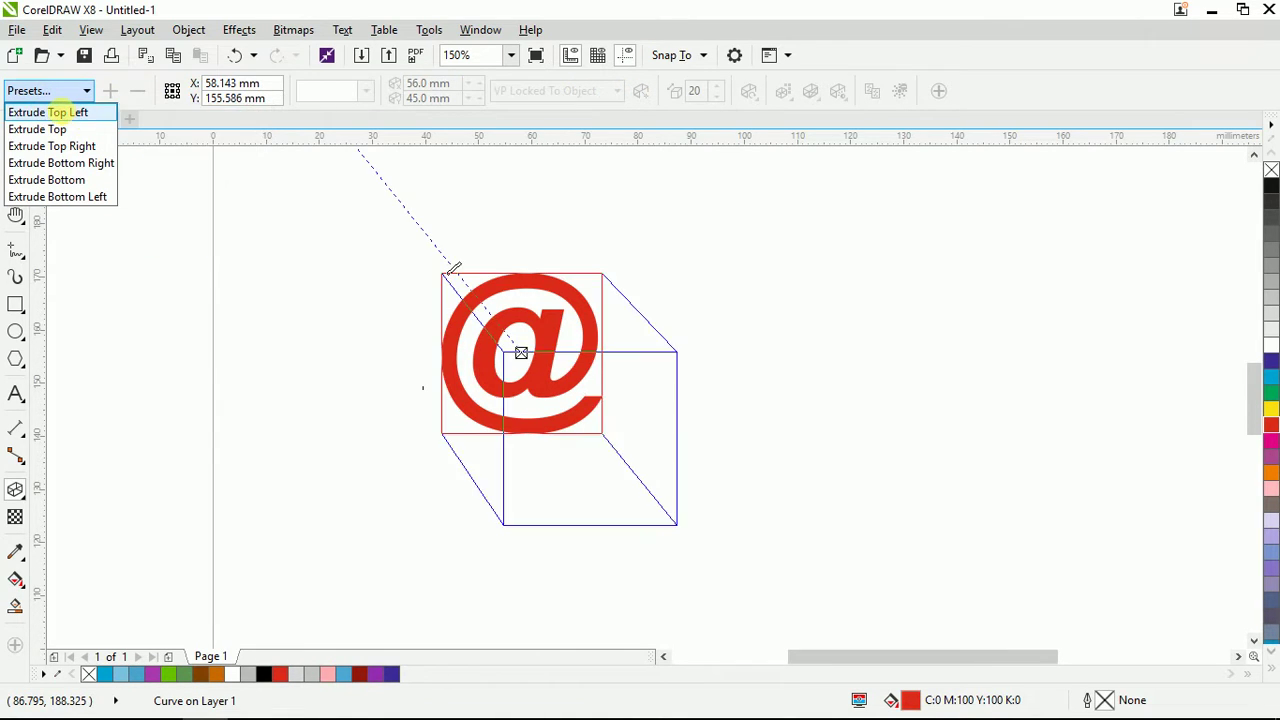
pyautogui.click(45, 92)
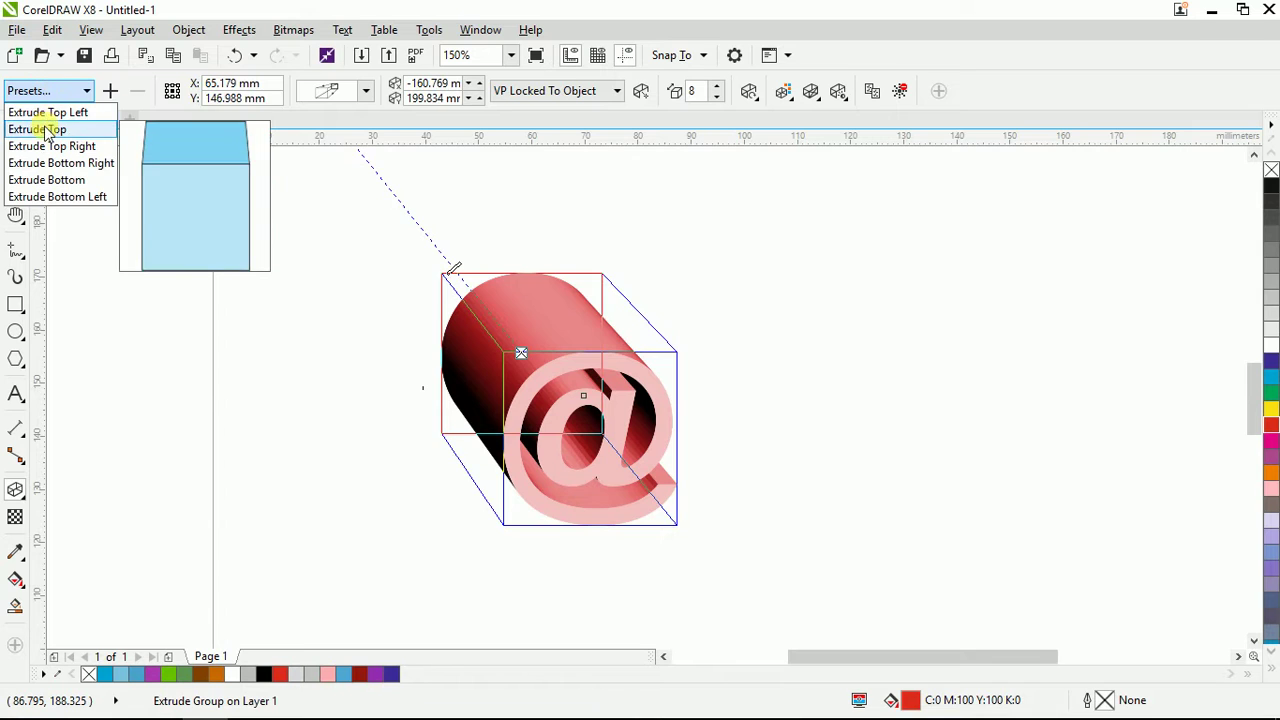
pyautogui.click(43, 129)
pyautogui.click(62, 93)
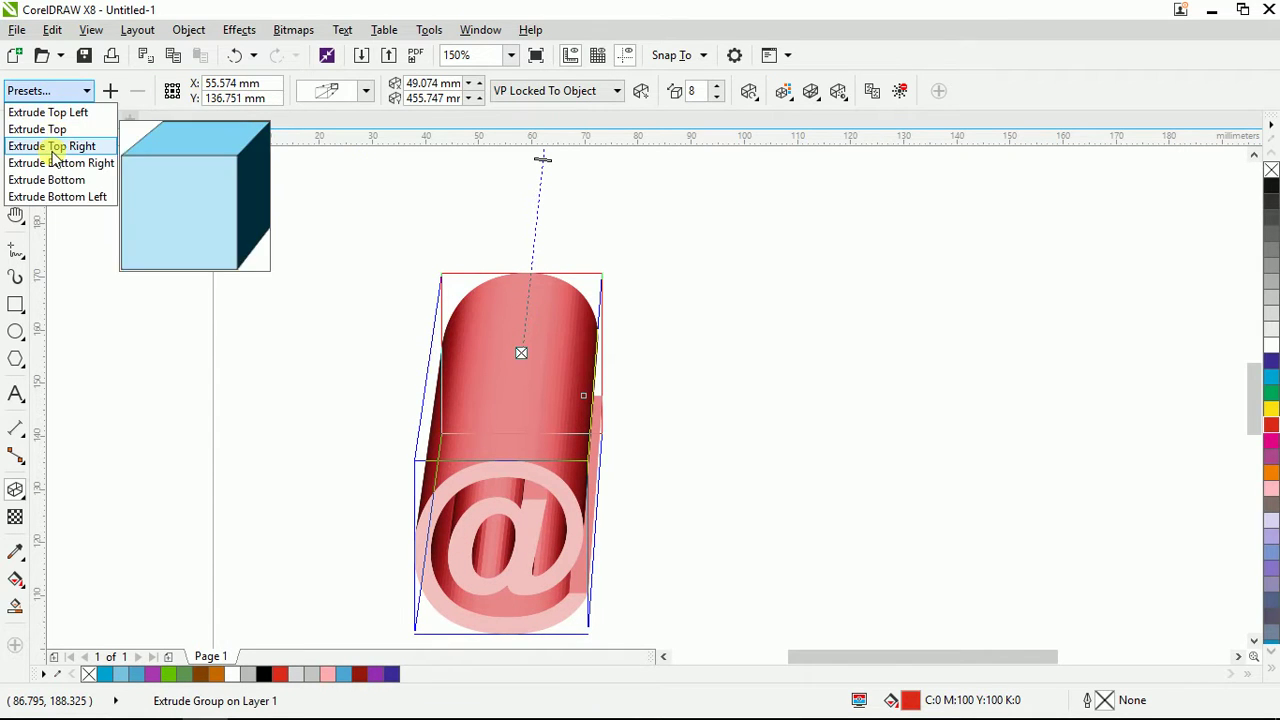
pyautogui.click(75, 143)
pyautogui.click(60, 95)
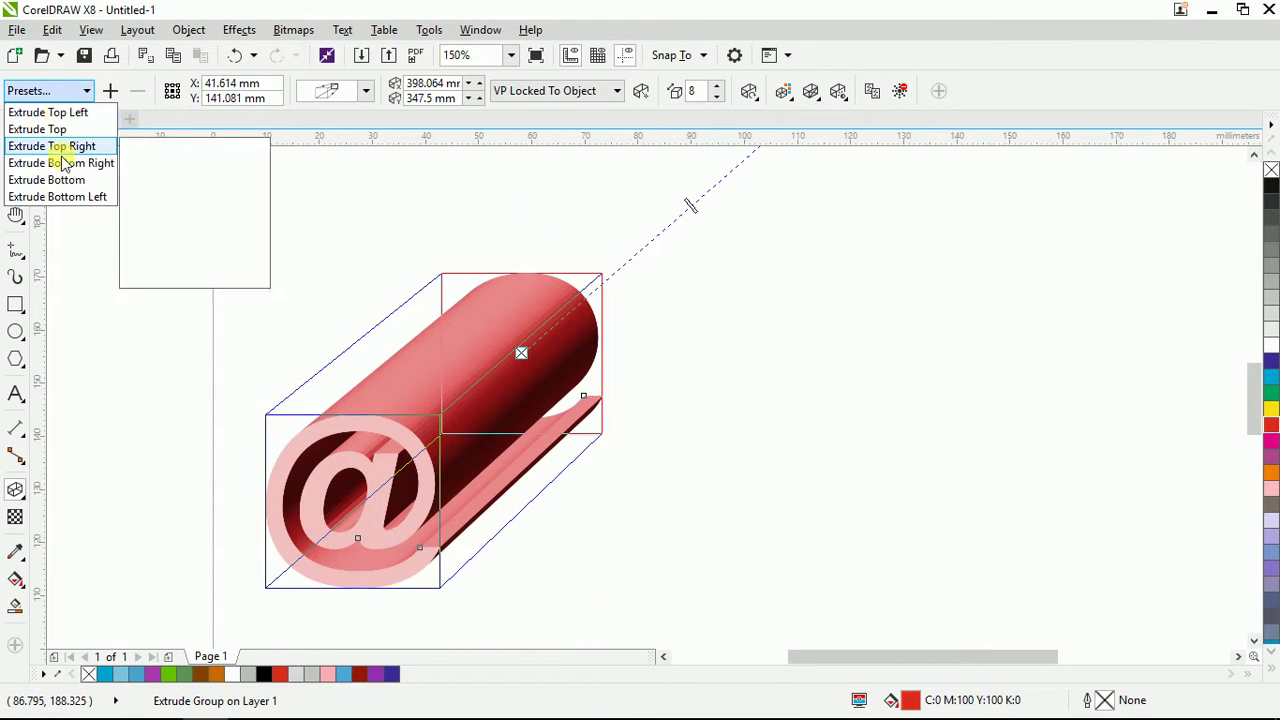
pyautogui.click(62, 180)
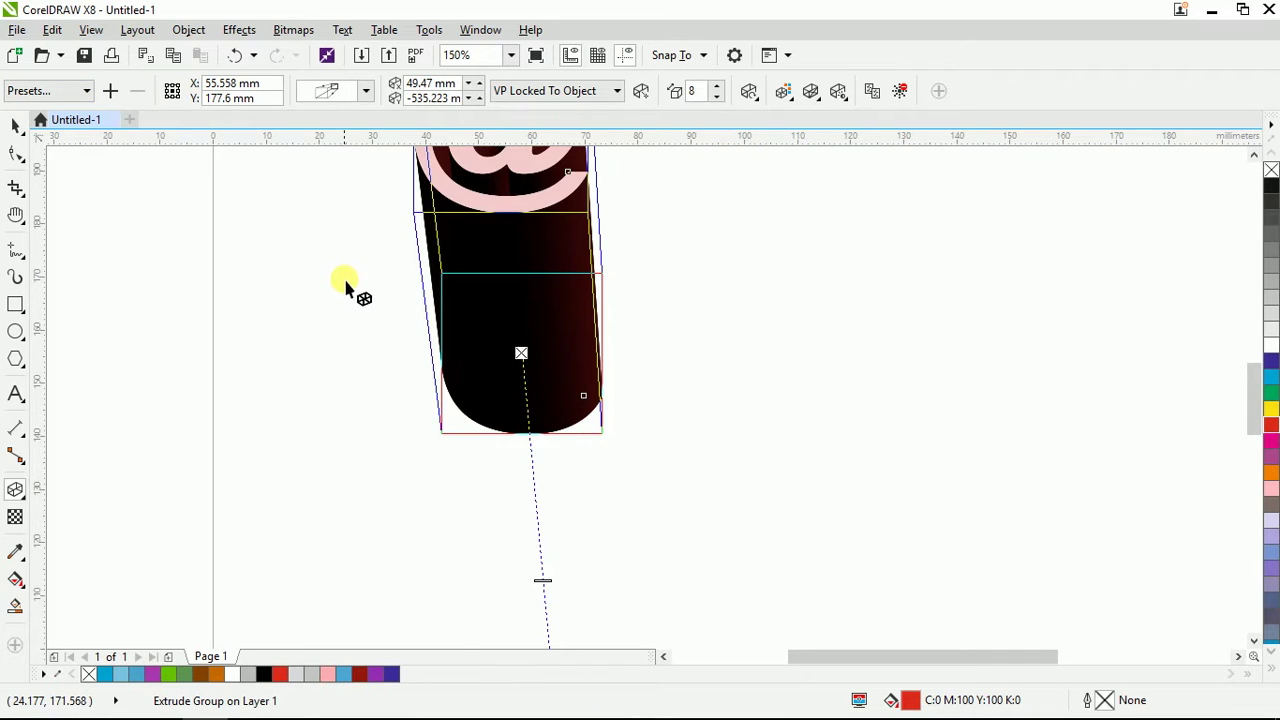
# Undo all the preset extrusions applied to the red @ curve
pyautogui.scroll(-1, 346, 286)
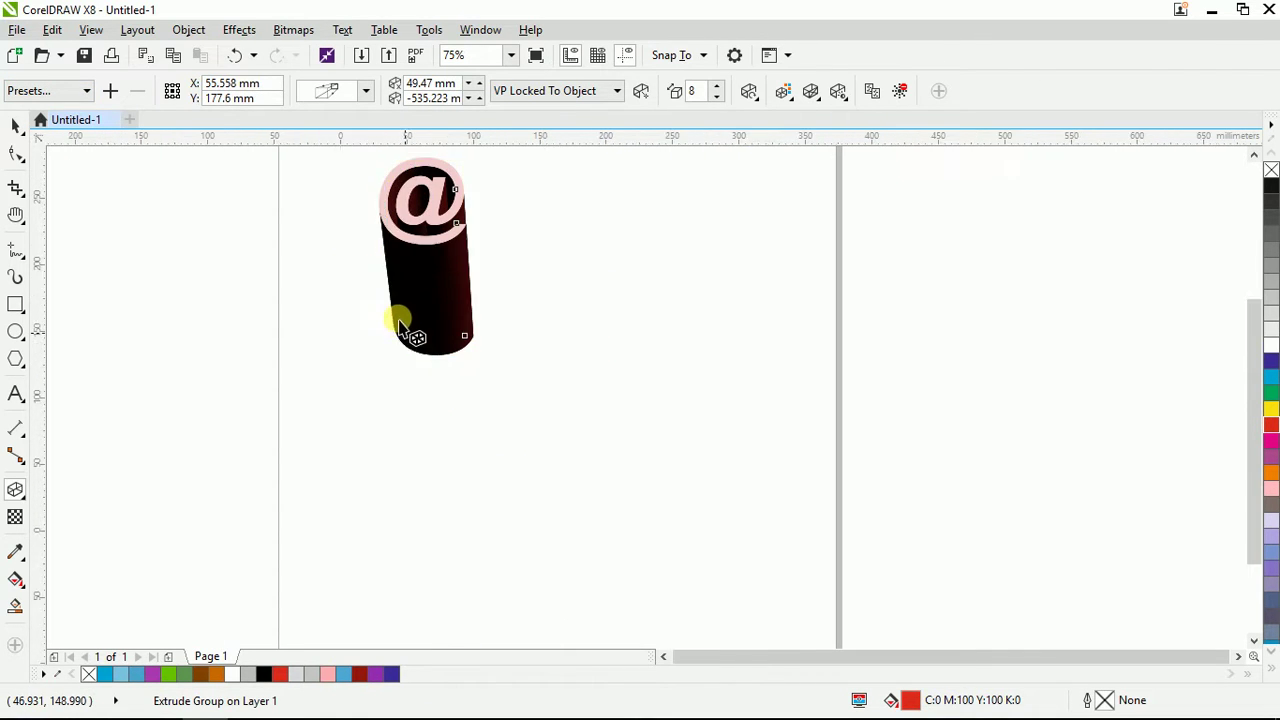
pyautogui.scroll(-1, 400, 320)
pyautogui.scroll(1, 386, 257)
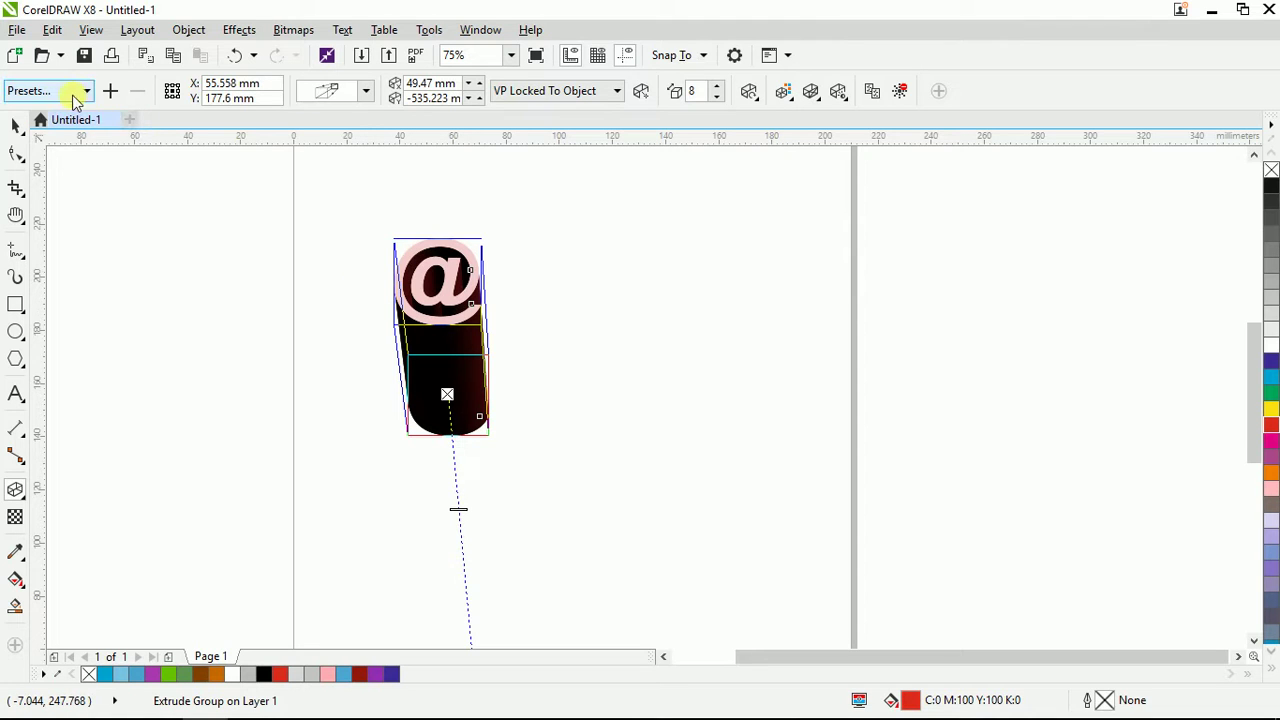
pyautogui.hotkey('ctrl', 'z')
pyautogui.hotkey('ctrl', 'z')
pyautogui.hotkey('ctrl', 'z')
pyautogui.hotkey('ctrl', 'z')
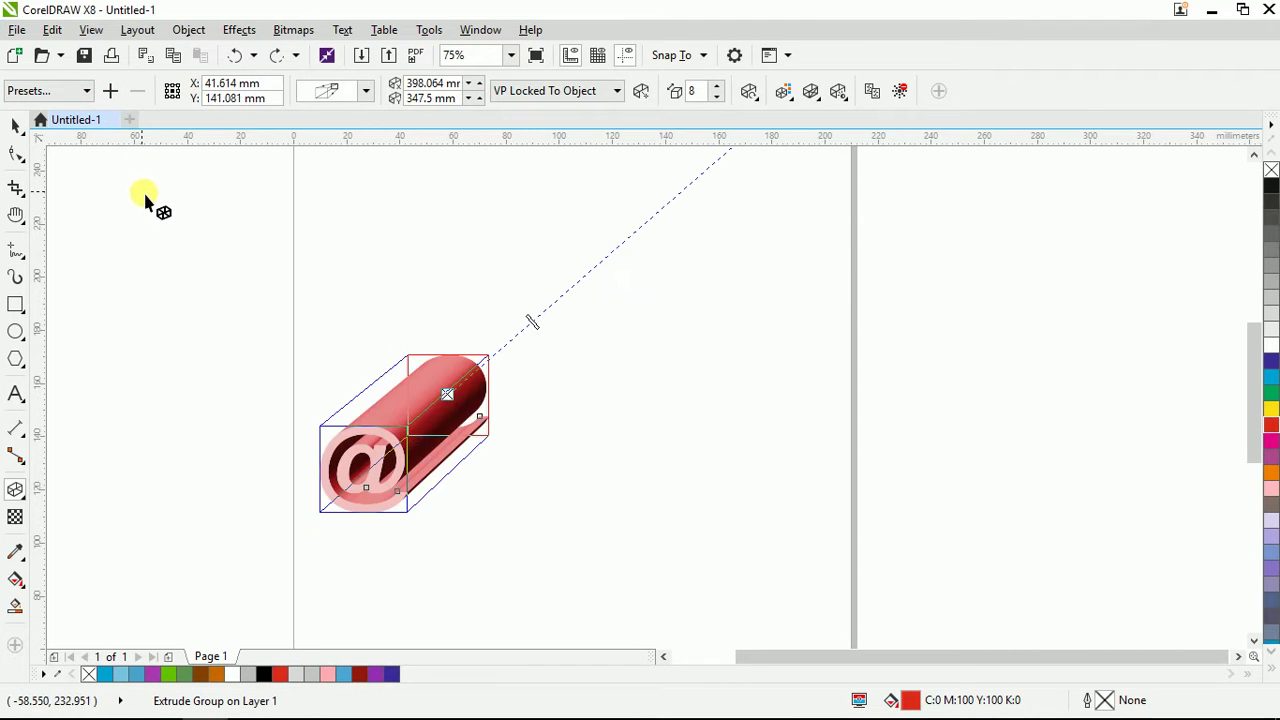
pyautogui.hotkey('ctrl', 'z')
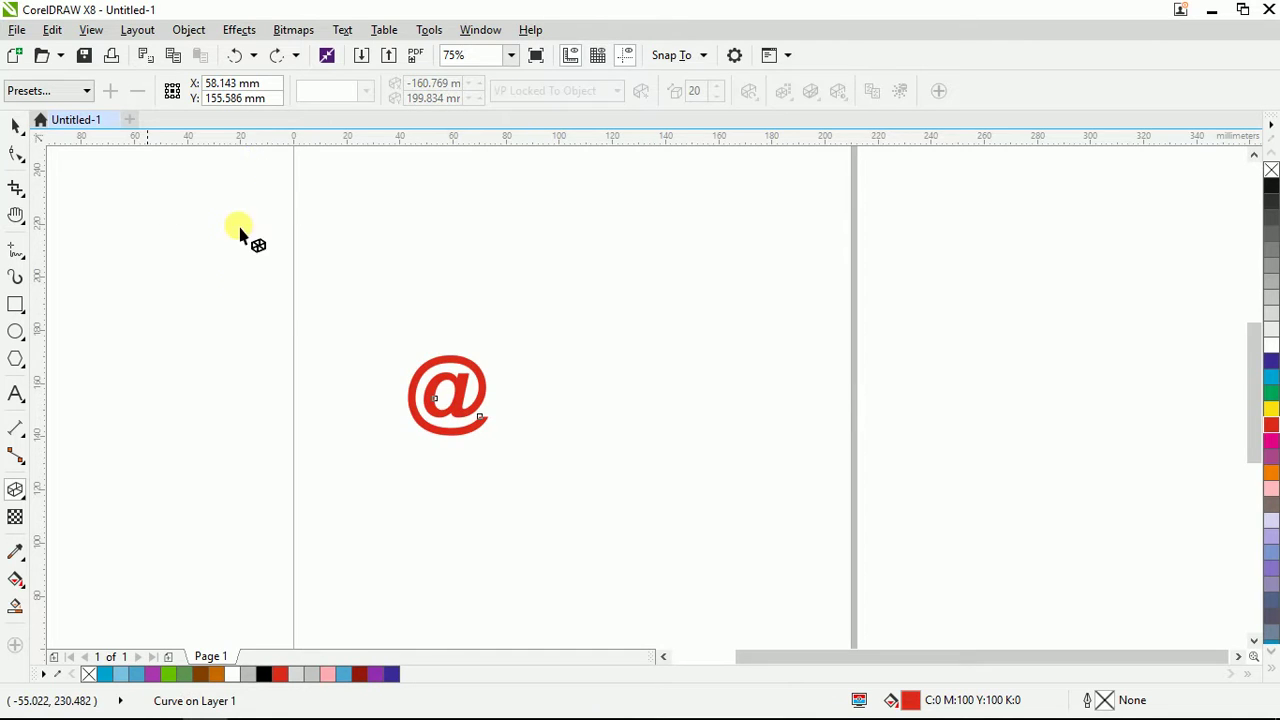
# Extrude the @ curve horizontally to the right, with its vanishing point about 50 mm away
pyautogui.scroll(2, 310, 318)
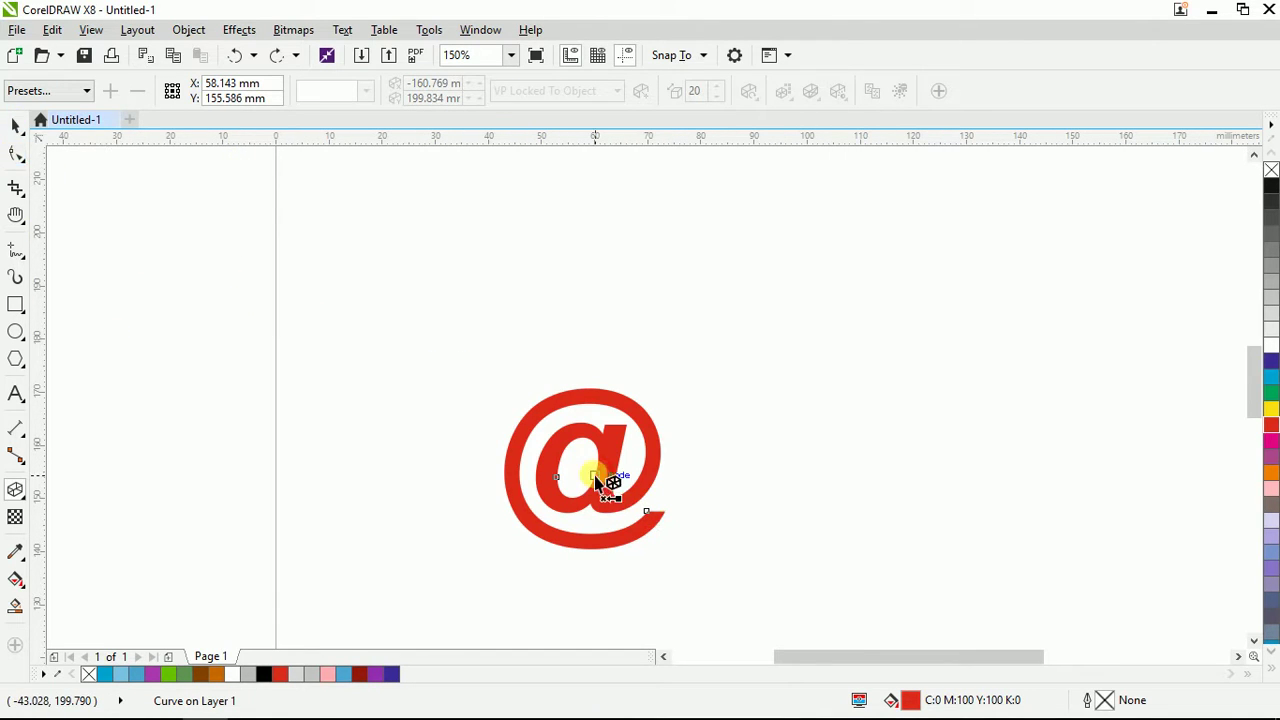
pyautogui.moveTo(600, 443); pyautogui.dragTo(858, 477)
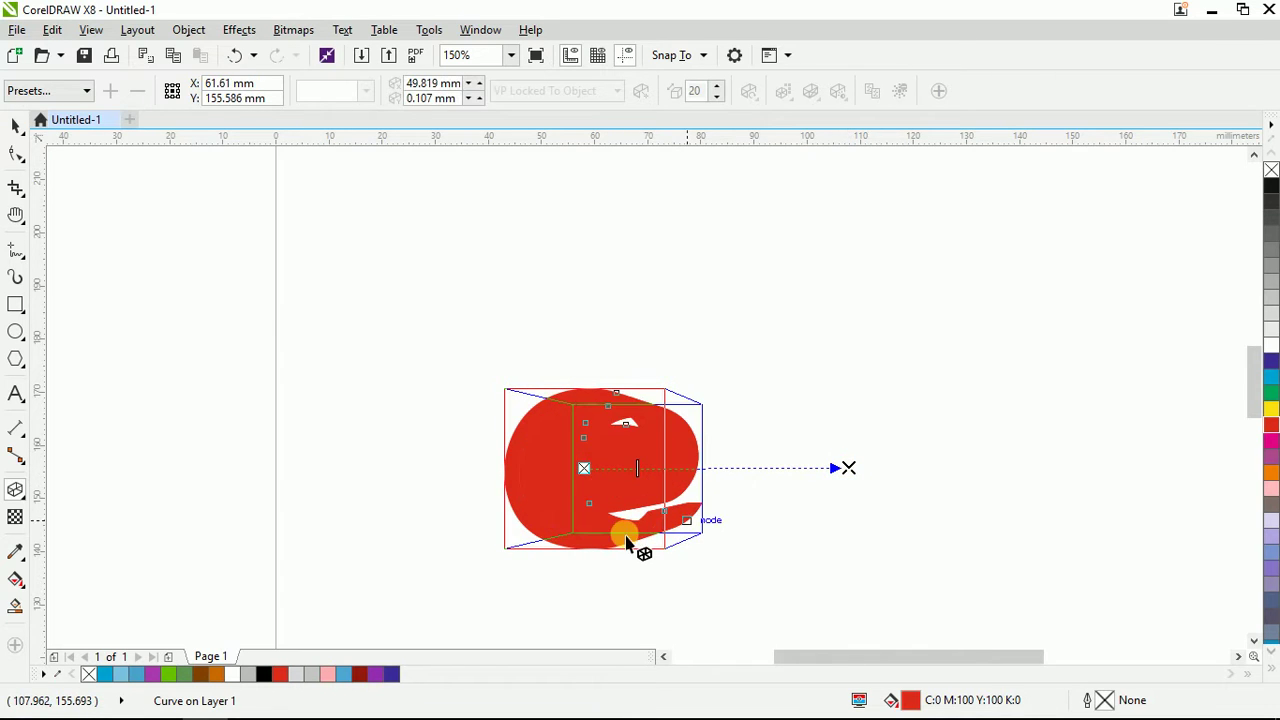
pyautogui.scroll(1, 628, 540)
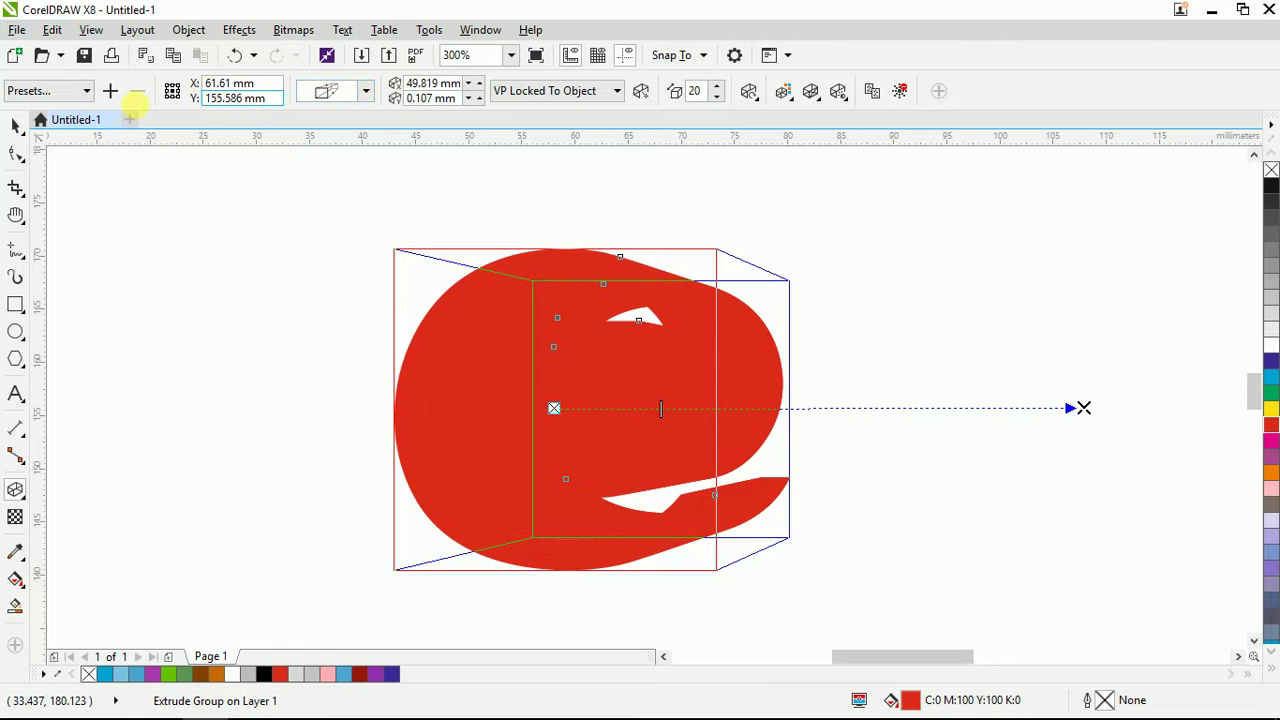
pyautogui.click(265, 88)
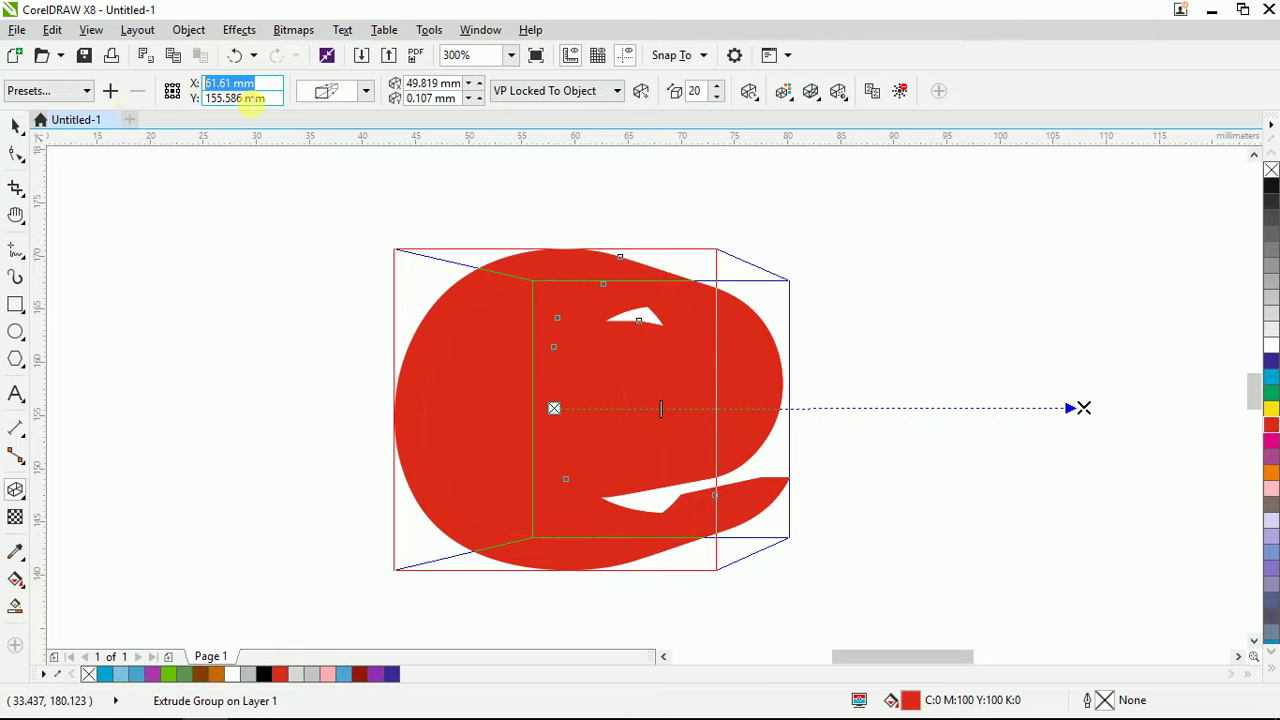
pyautogui.press('Tab')
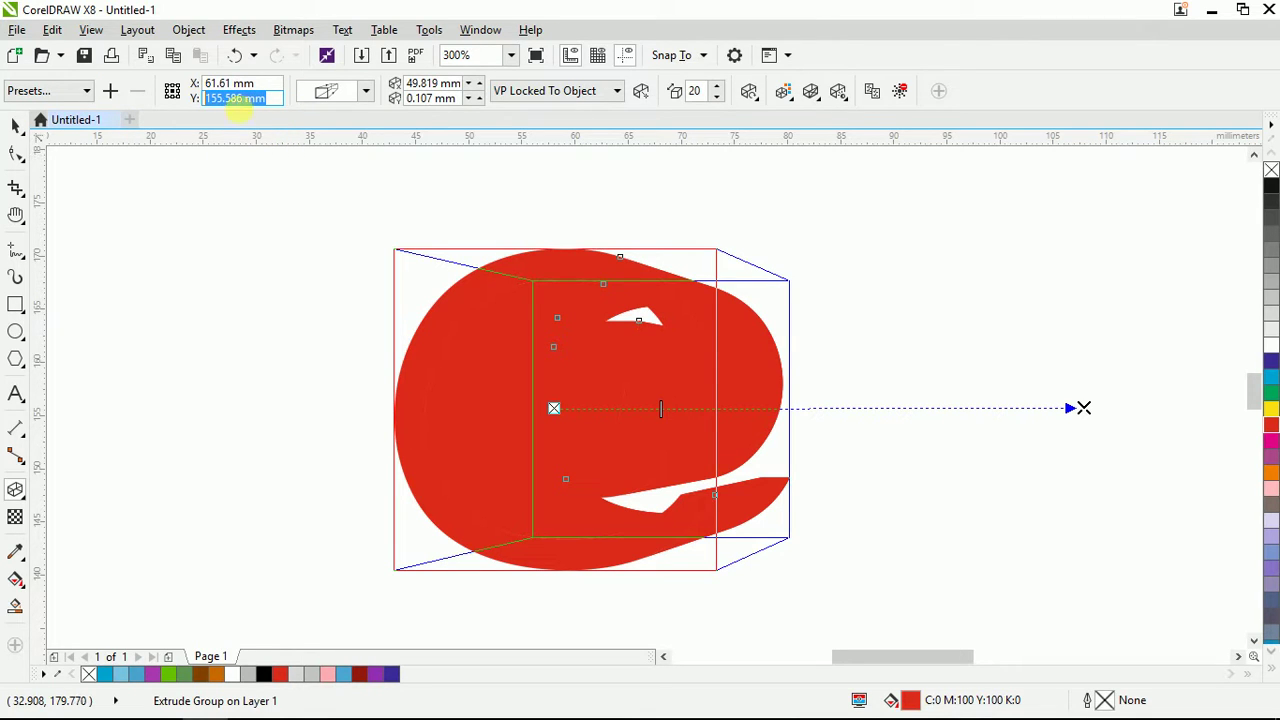
# Change the @ extrusion to the type with a small front face widening toward a larger back
pyautogui.click(366, 92)
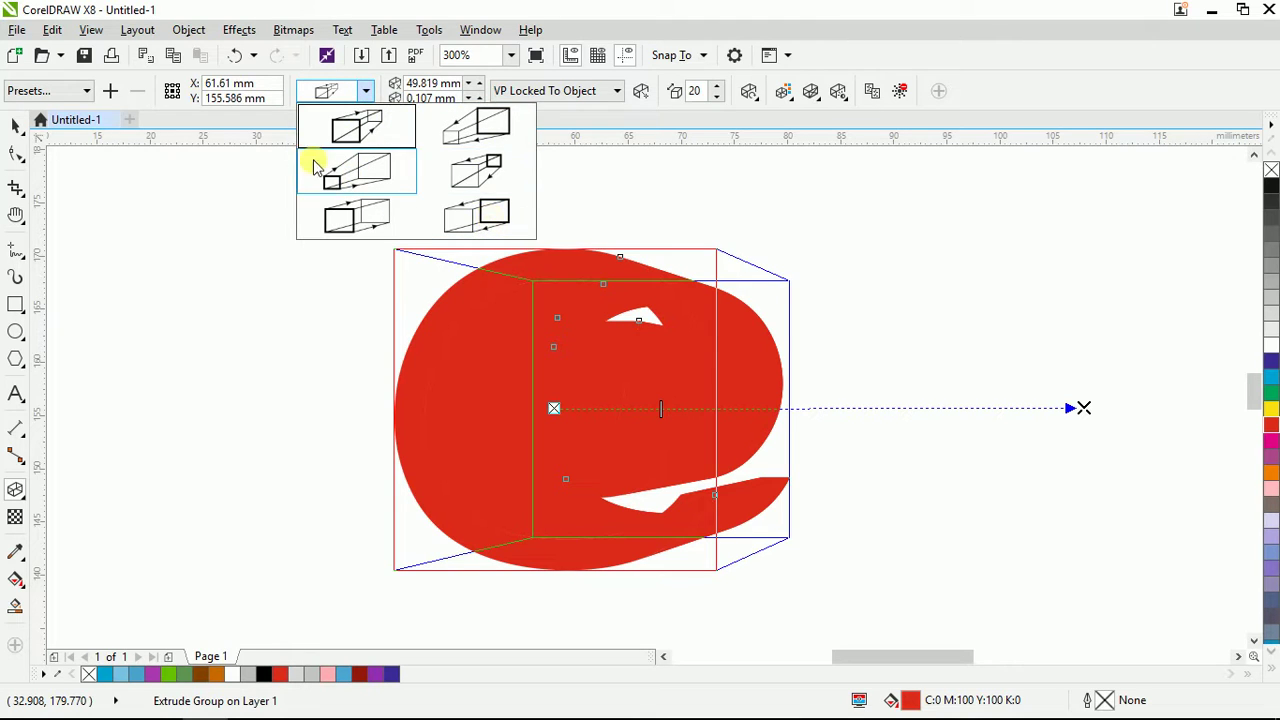
pyautogui.click(474, 133)
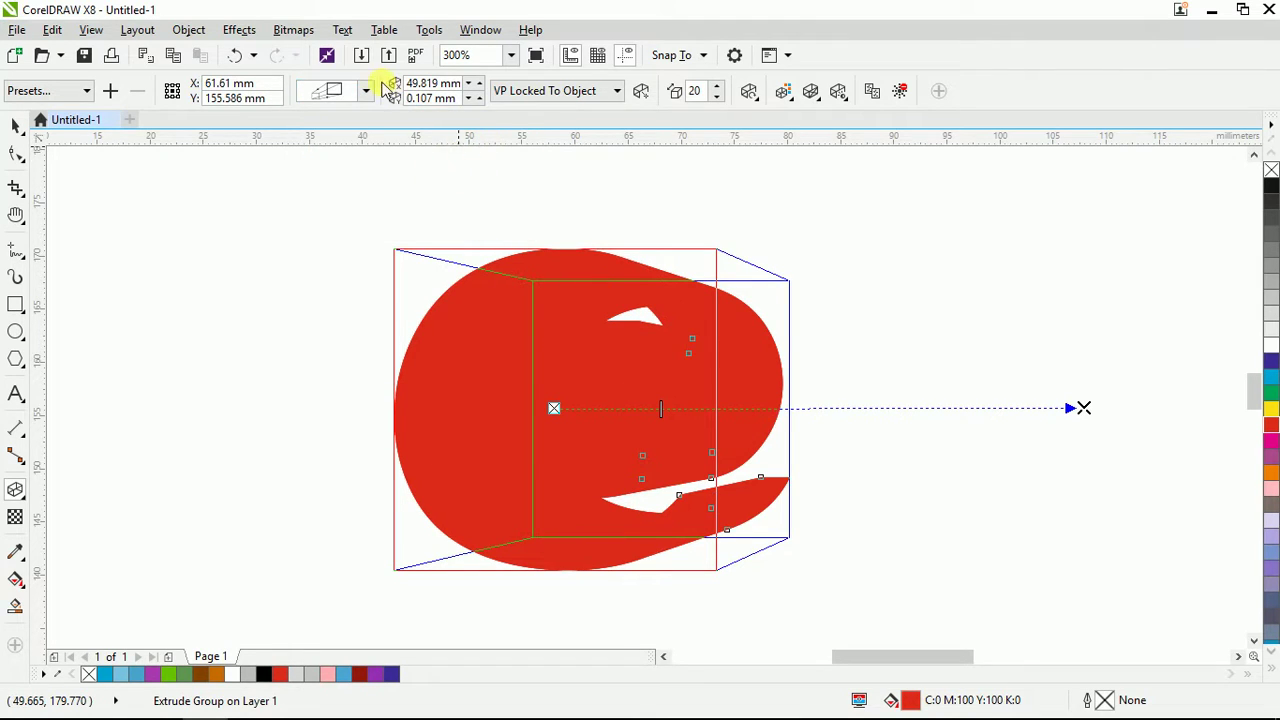
pyautogui.click(366, 91)
pyautogui.click(355, 176)
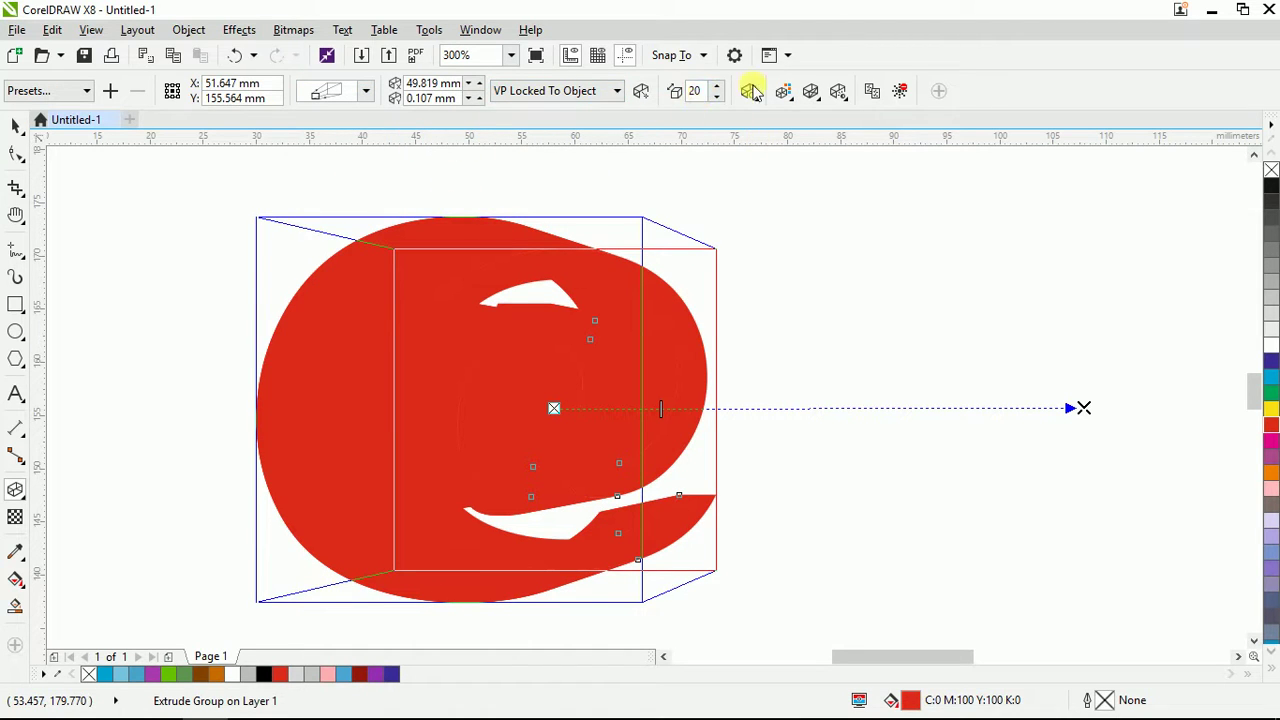
# Set the extrusion depth of the @ symbol to 15
pyautogui.click(717, 96)
pyautogui.click(717, 96)
pyautogui.doubleClick(717, 96)
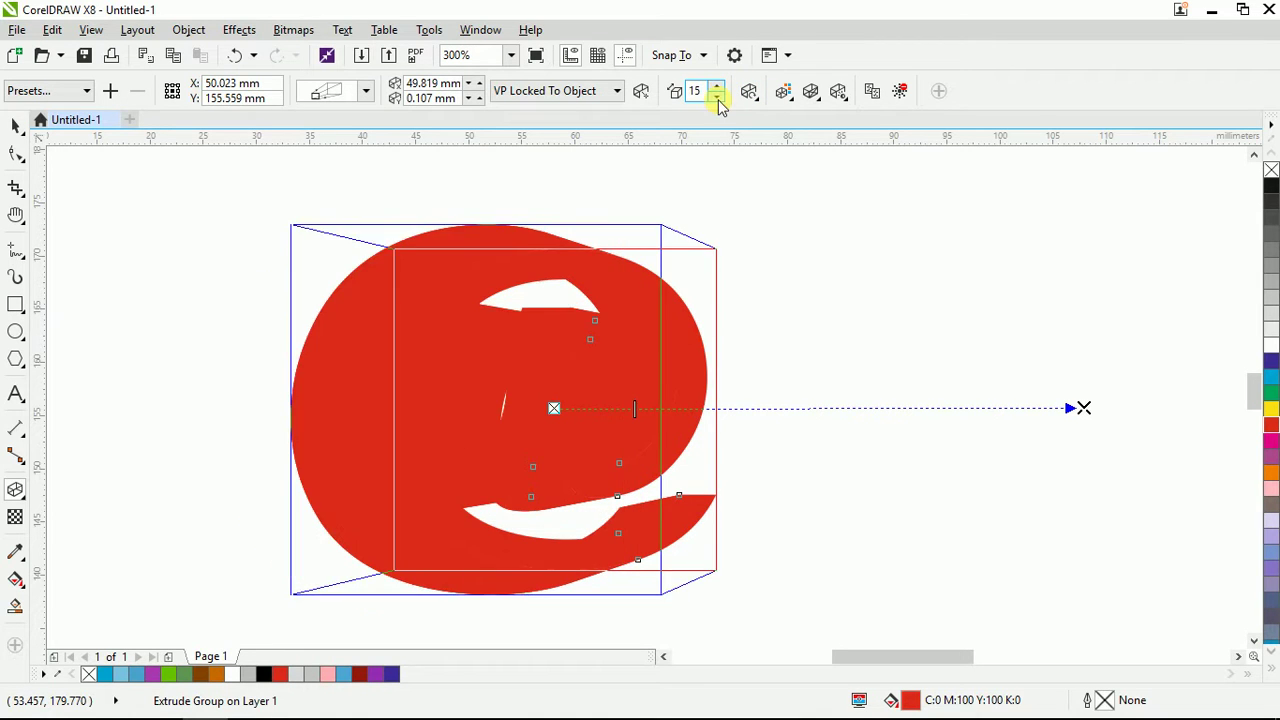
pyautogui.click(717, 96)
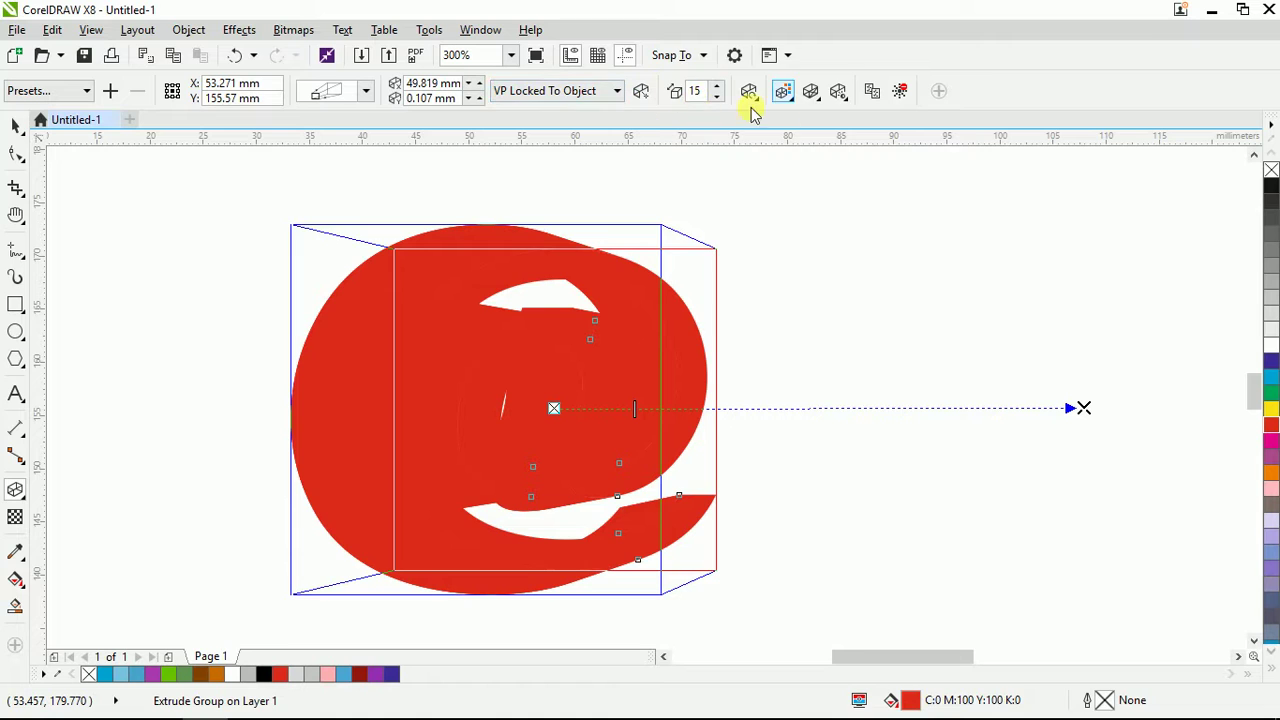
# Rotate the @ extrusion in 3D around its vertical axis and reduce its depth to 1
pyautogui.click(750, 96)
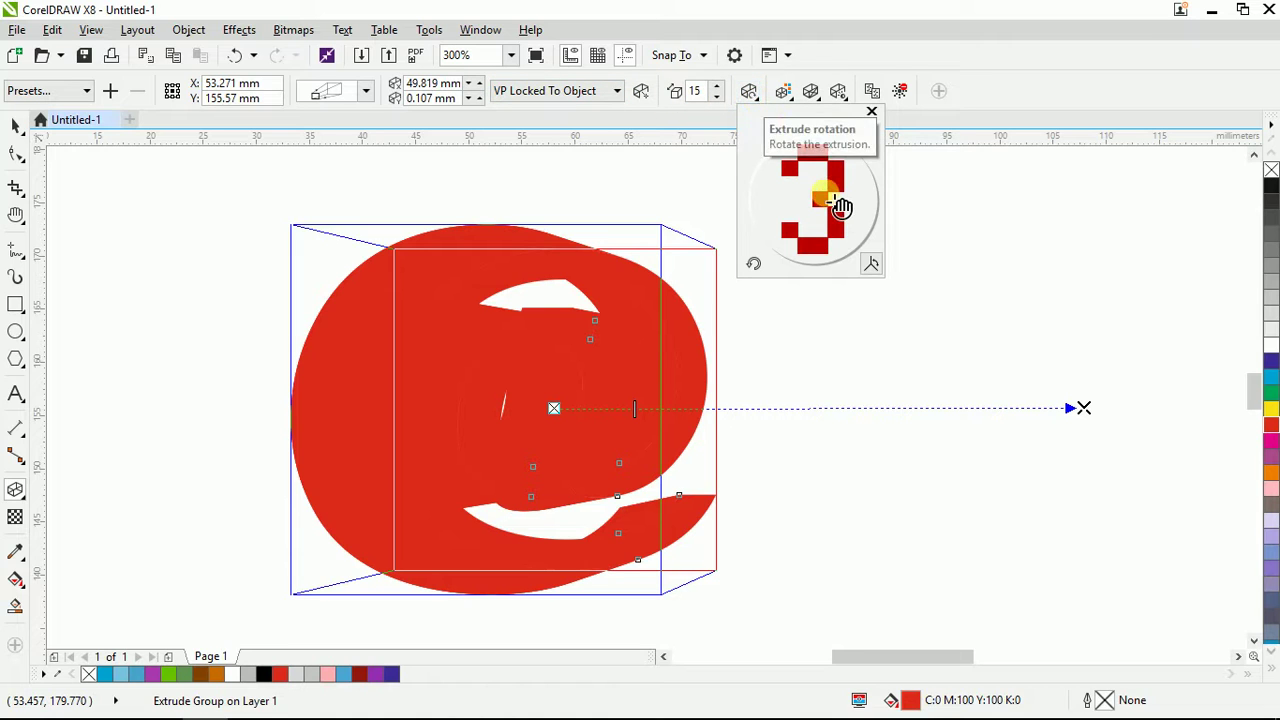
pyautogui.moveTo(801, 199); pyautogui.dragTo(900, 197)
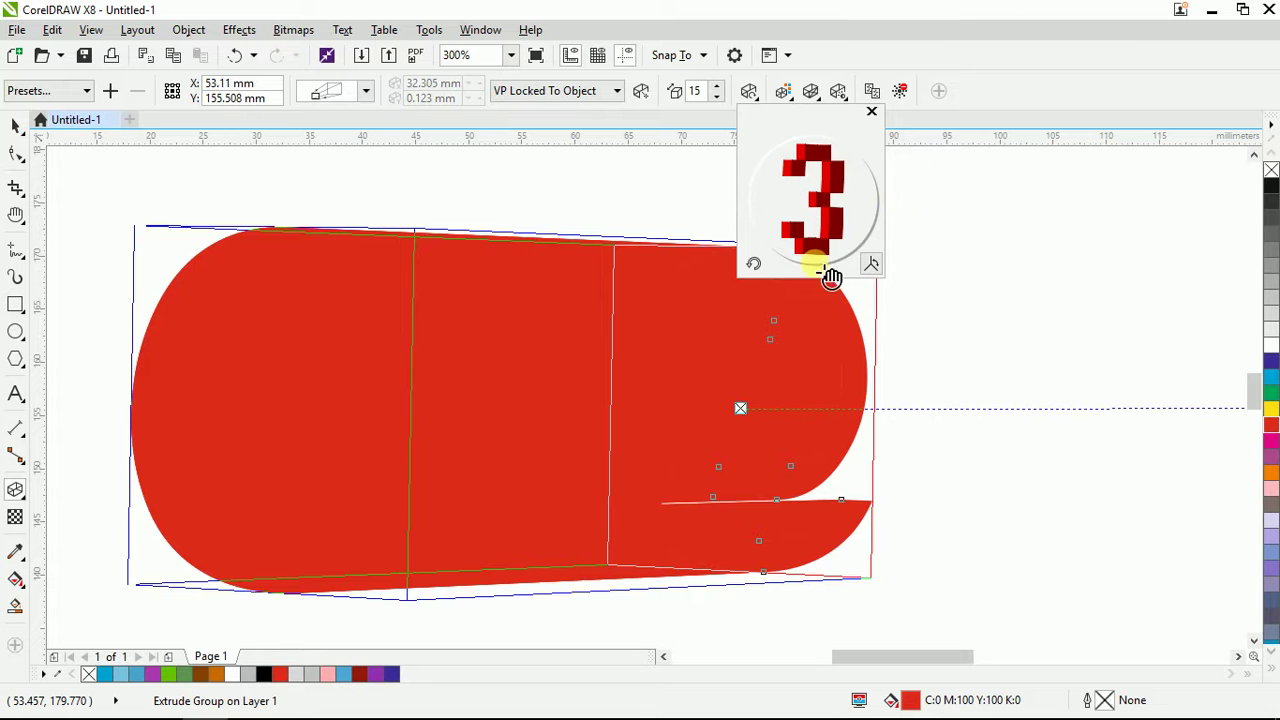
pyautogui.moveTo(720, 98); pyautogui.dragTo(716, 97)
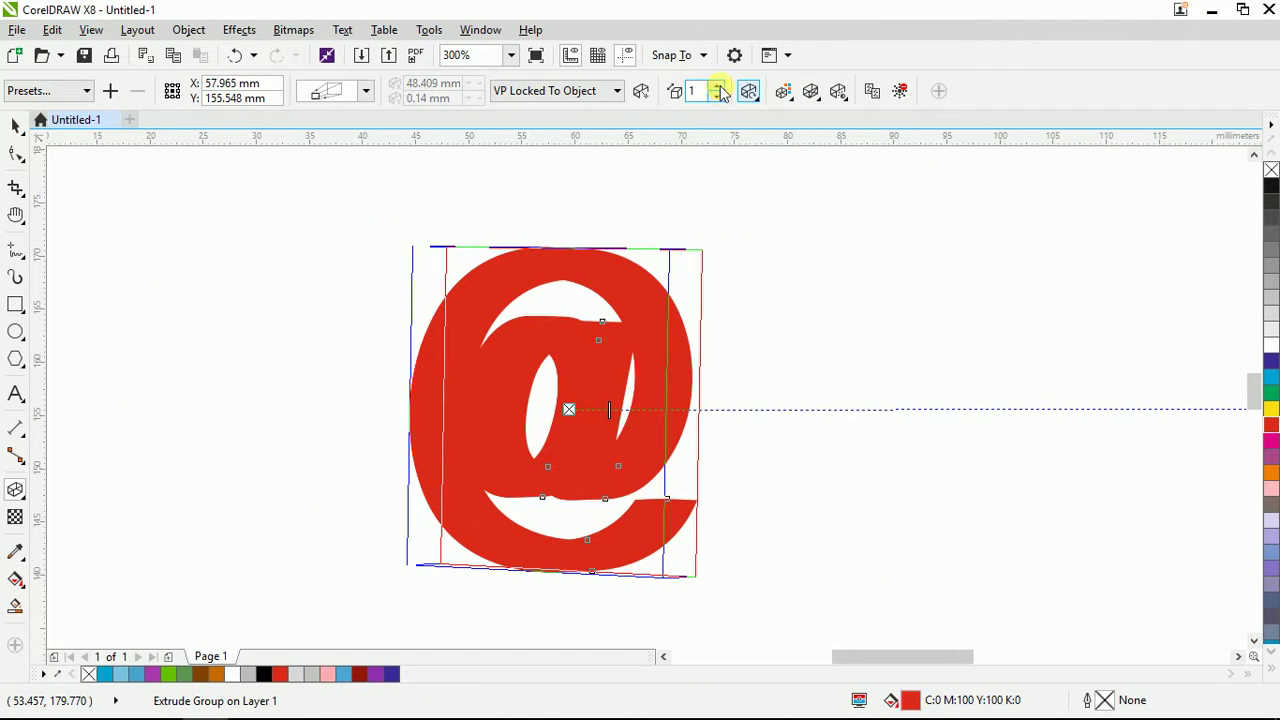
pyautogui.click(719, 87)
pyautogui.click(718, 98)
# Lengthen the rotated @ extrusion slightly to a depth of 2
pyautogui.scroll(-2, 515, 385)
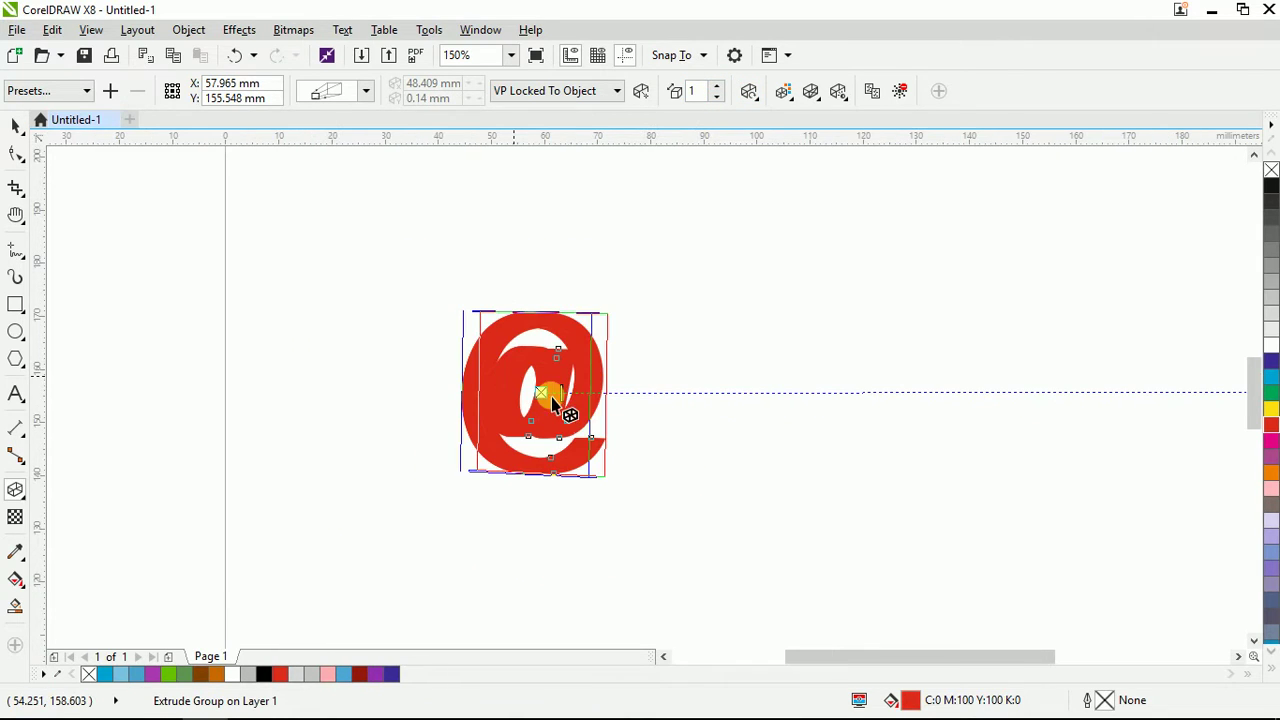
pyautogui.scroll(2, 545, 415)
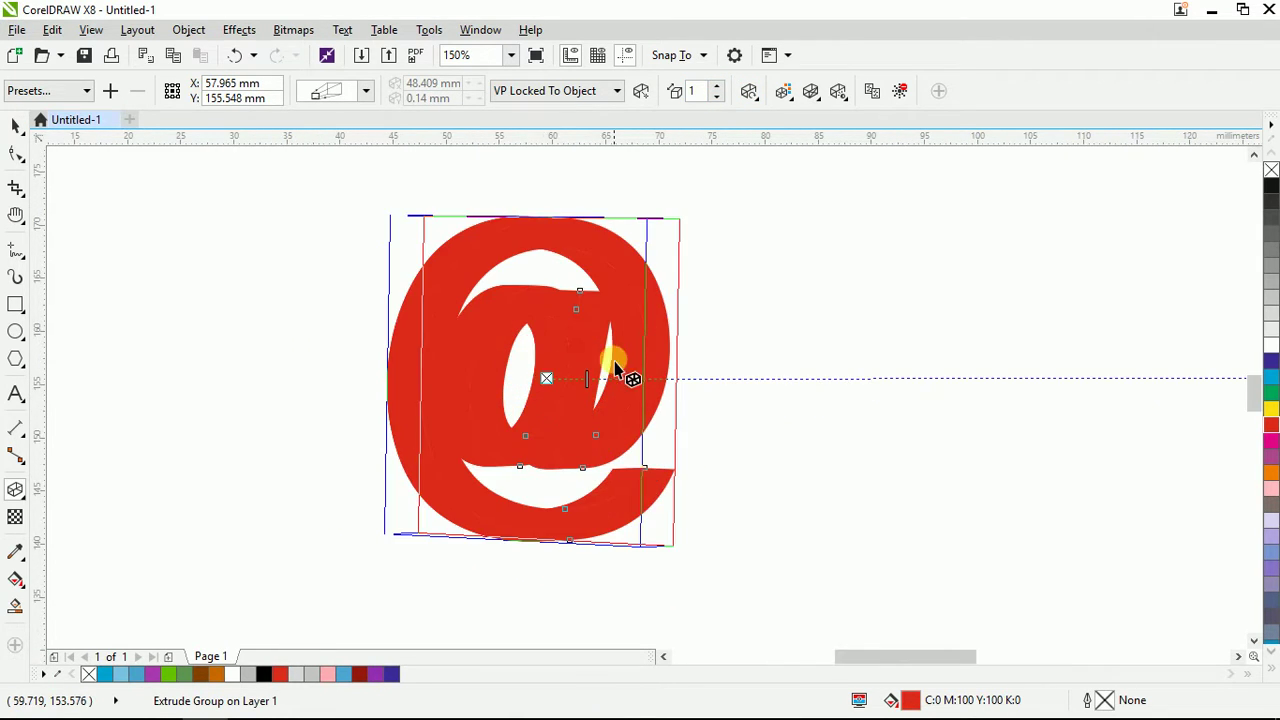
pyautogui.moveTo(592, 385)
pyautogui.mouseDown()
pyautogui.moveTo(780, 374)
pyautogui.moveTo(801, 398)
pyautogui.moveTo(651, 392)
pyautogui.moveTo(646, 405)
pyautogui.moveTo(495, 332)
pyautogui.moveTo(520, 356)
pyautogui.moveTo(452, 310)
pyautogui.moveTo(606, 329)
pyautogui.mouseUp()
pyautogui.scroll(-2, 508, 346)
pyautogui.scroll(-2, 606, 329)
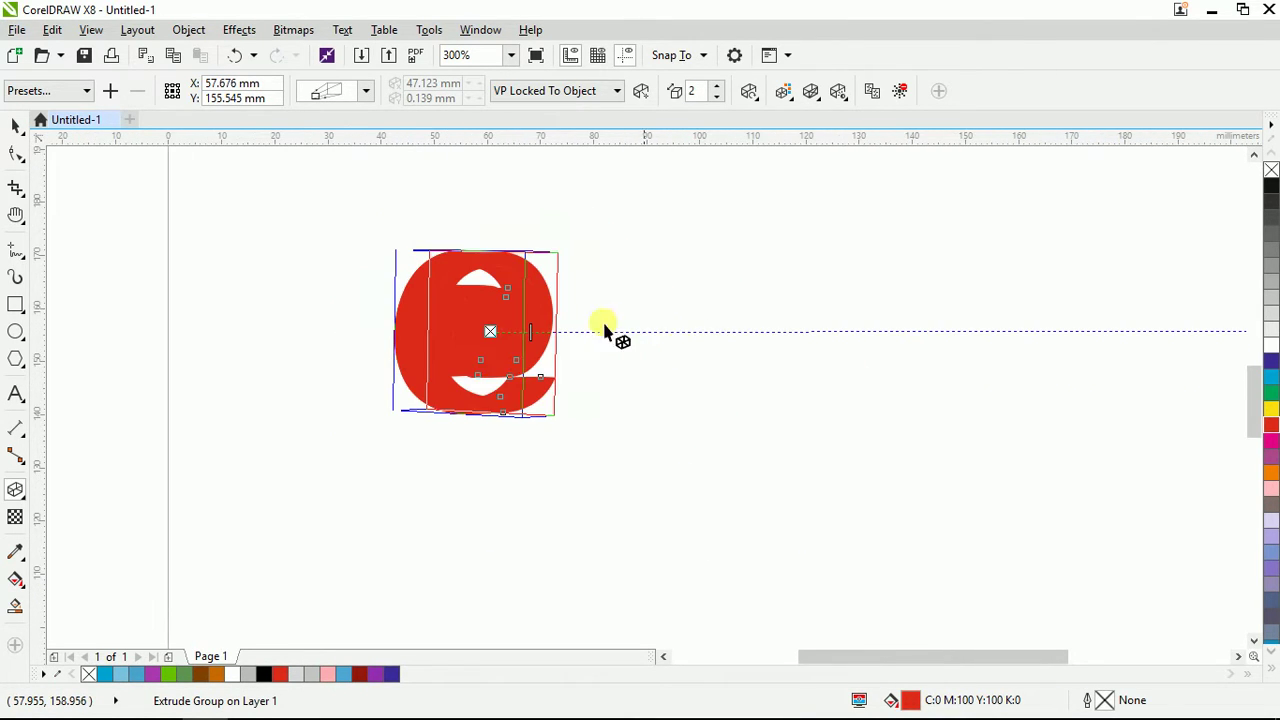
pyautogui.scroll(3, 577, 297)
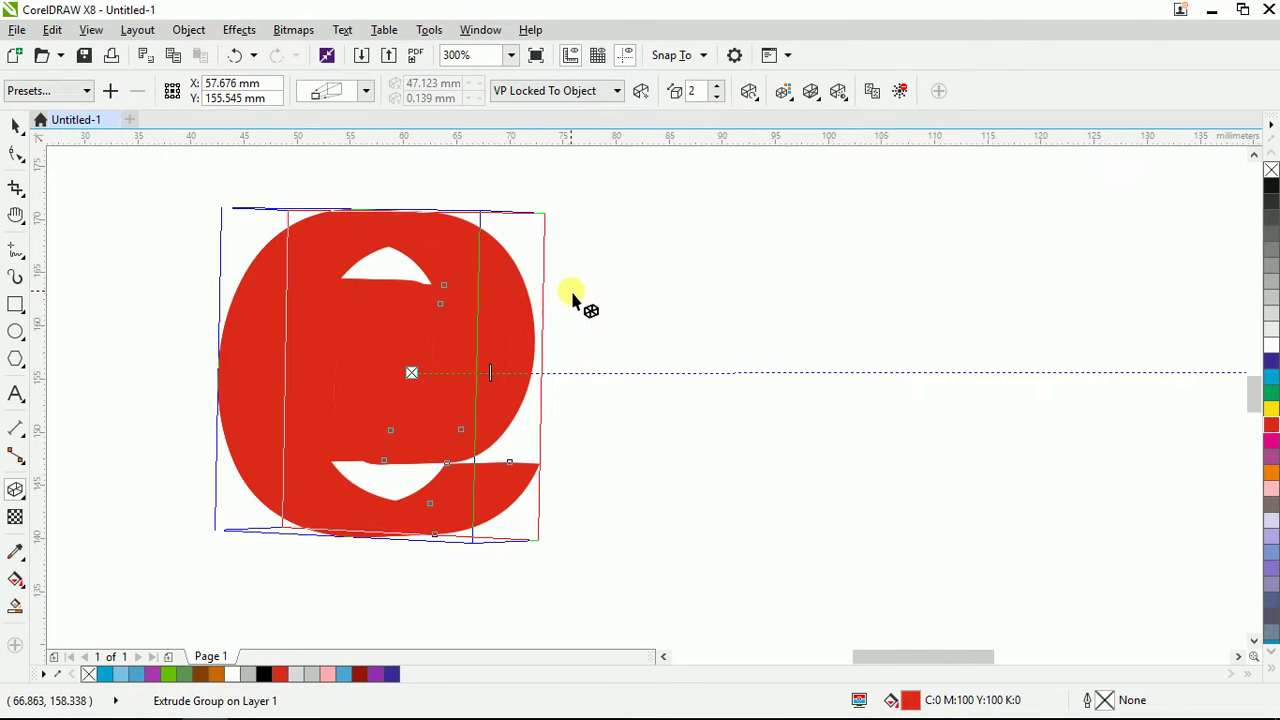
# Give the @ extrusion a solid blue-violet color of C 94, M 100, Y 0, K 0
pyautogui.click(786, 95)
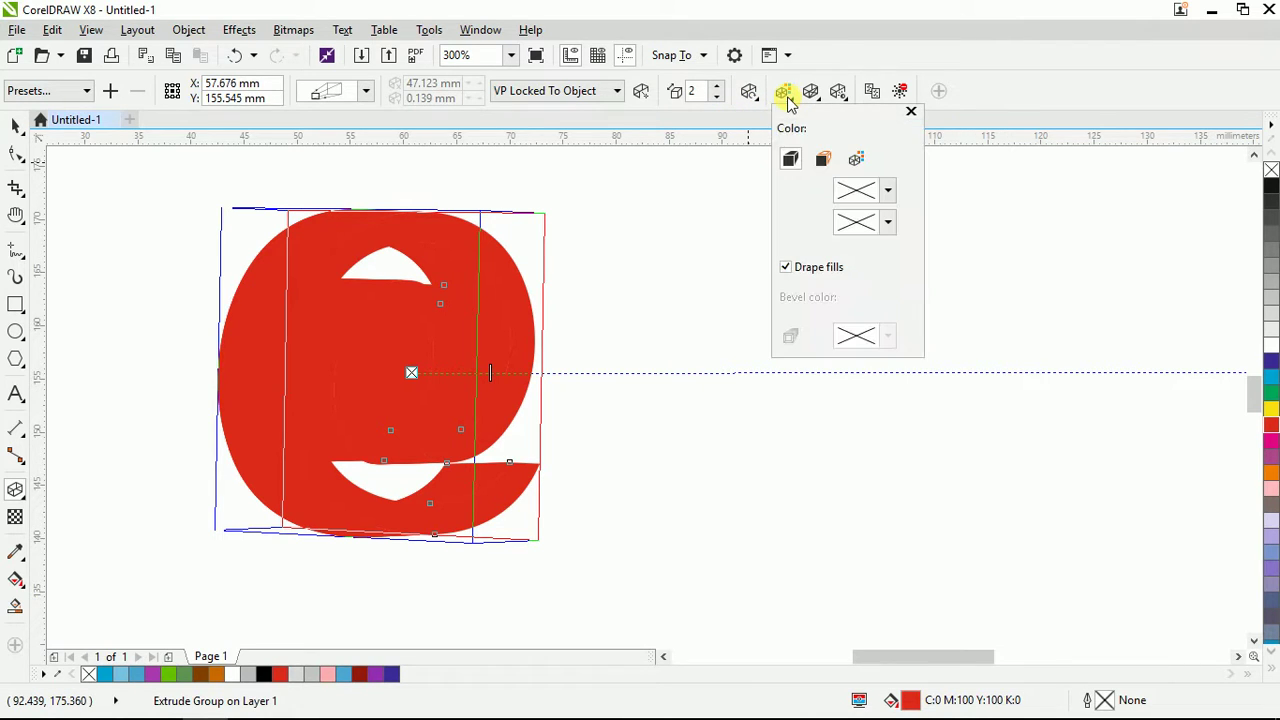
pyautogui.click(824, 162)
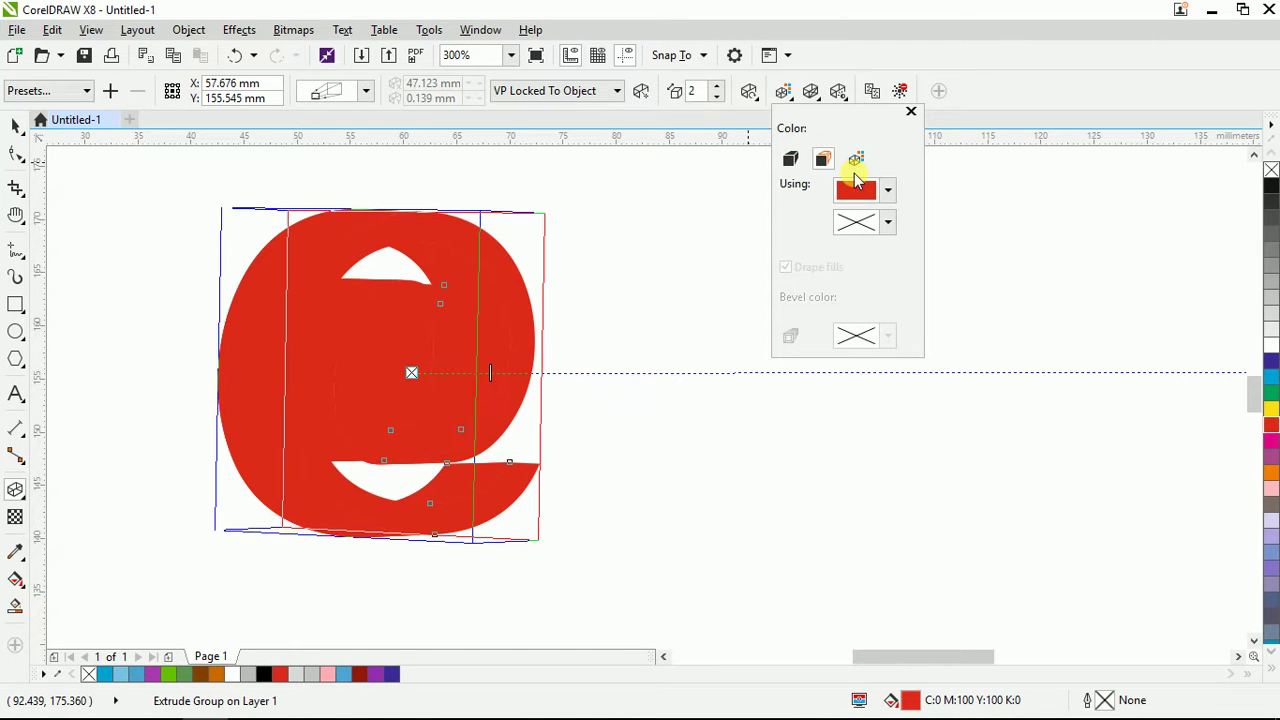
pyautogui.click(889, 190)
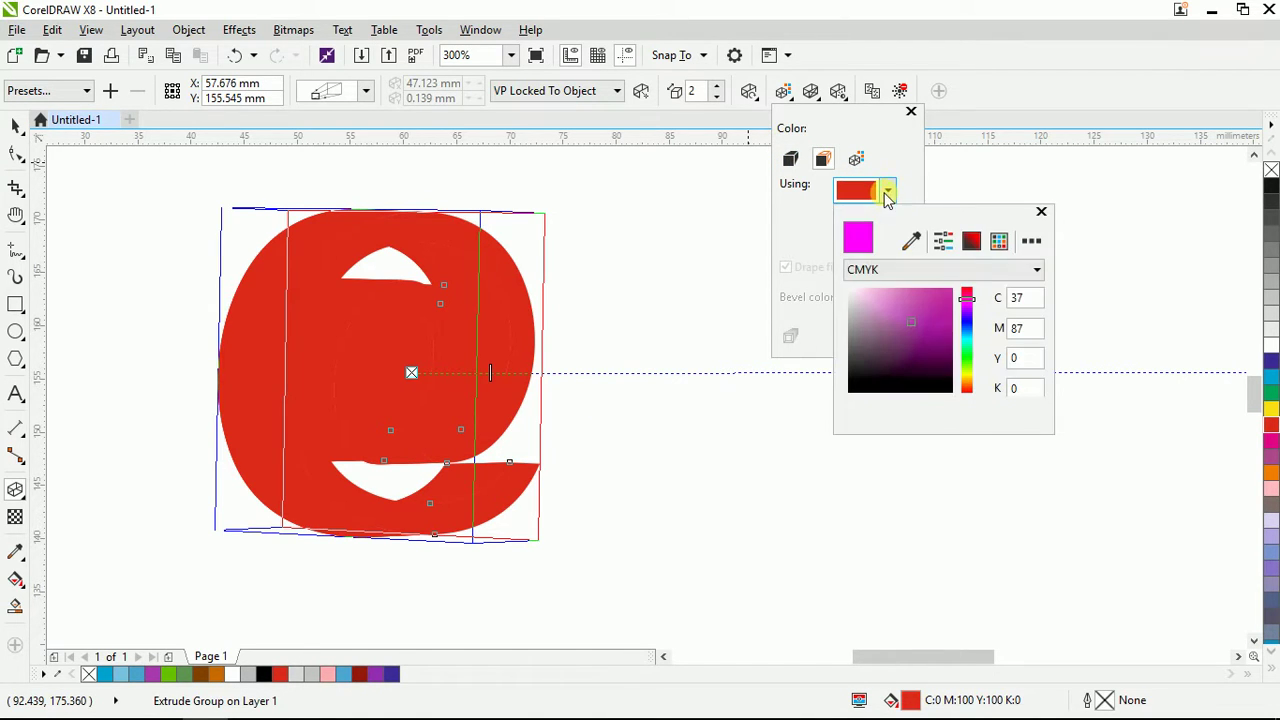
pyautogui.click(936, 312)
pyautogui.click(967, 320)
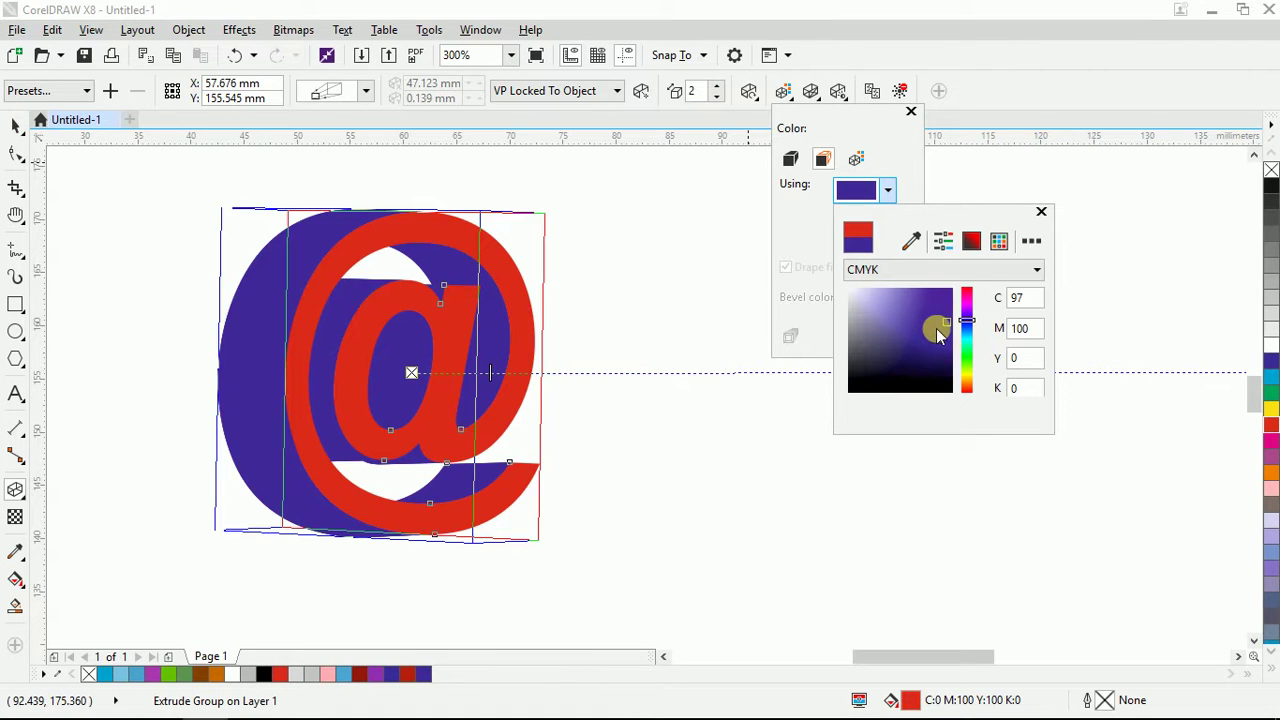
pyautogui.click(945, 297)
pyautogui.moveTo(945, 297)
pyautogui.mouseDown()
pyautogui.moveTo(943, 346)
pyautogui.moveTo(933, 313)
pyautogui.mouseUp()
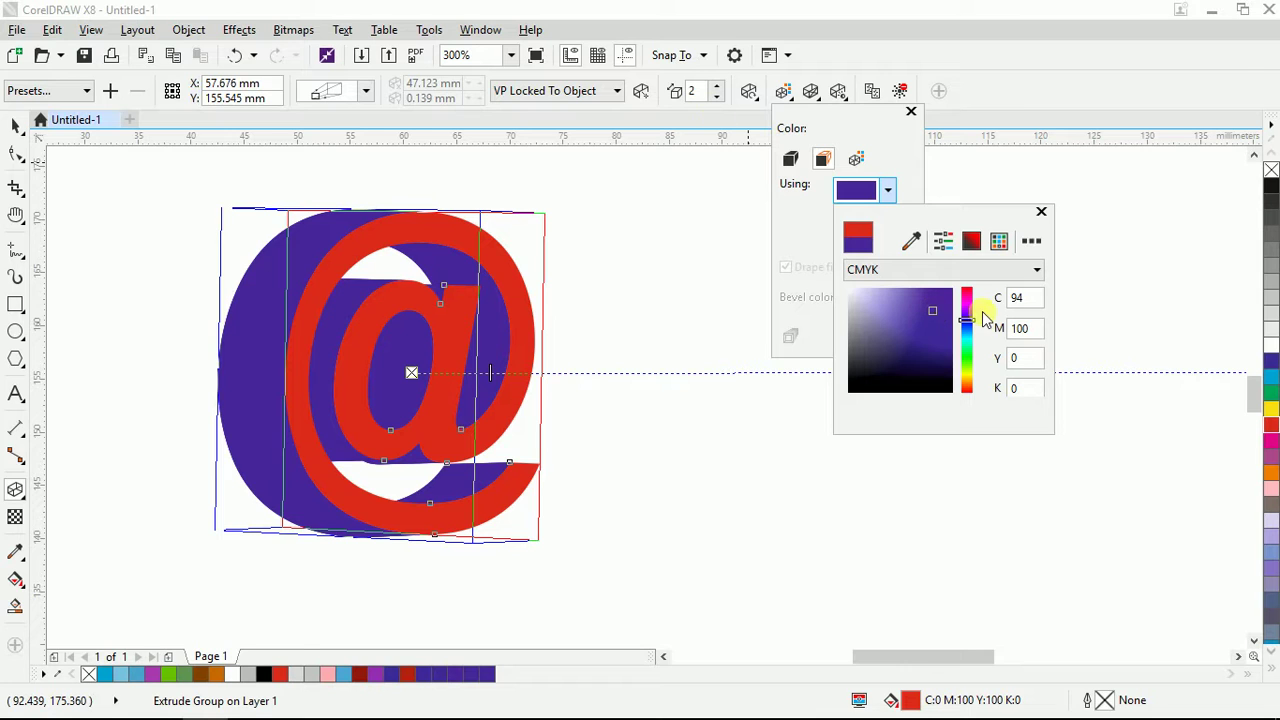
# Try the object fill on the extrusion, then return to solid color with dark maroon C 14, M 100, Y 37, K 66
pyautogui.click(791, 160)
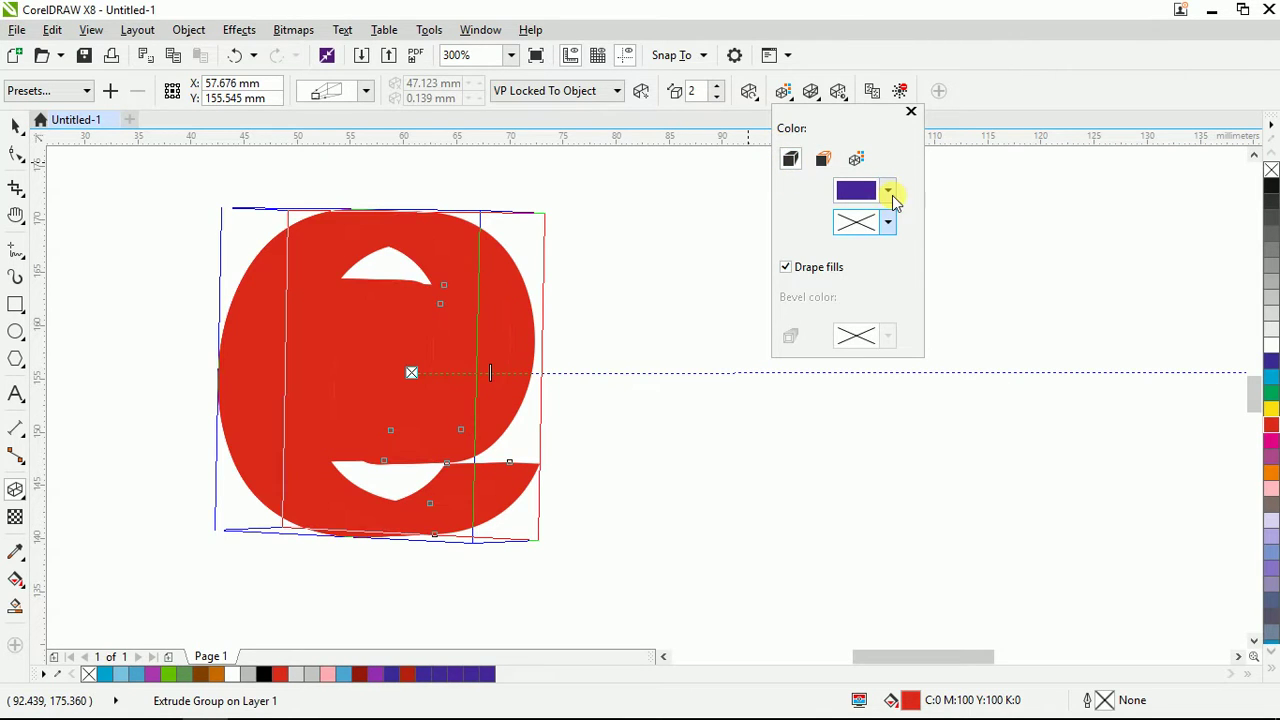
pyautogui.click(822, 159)
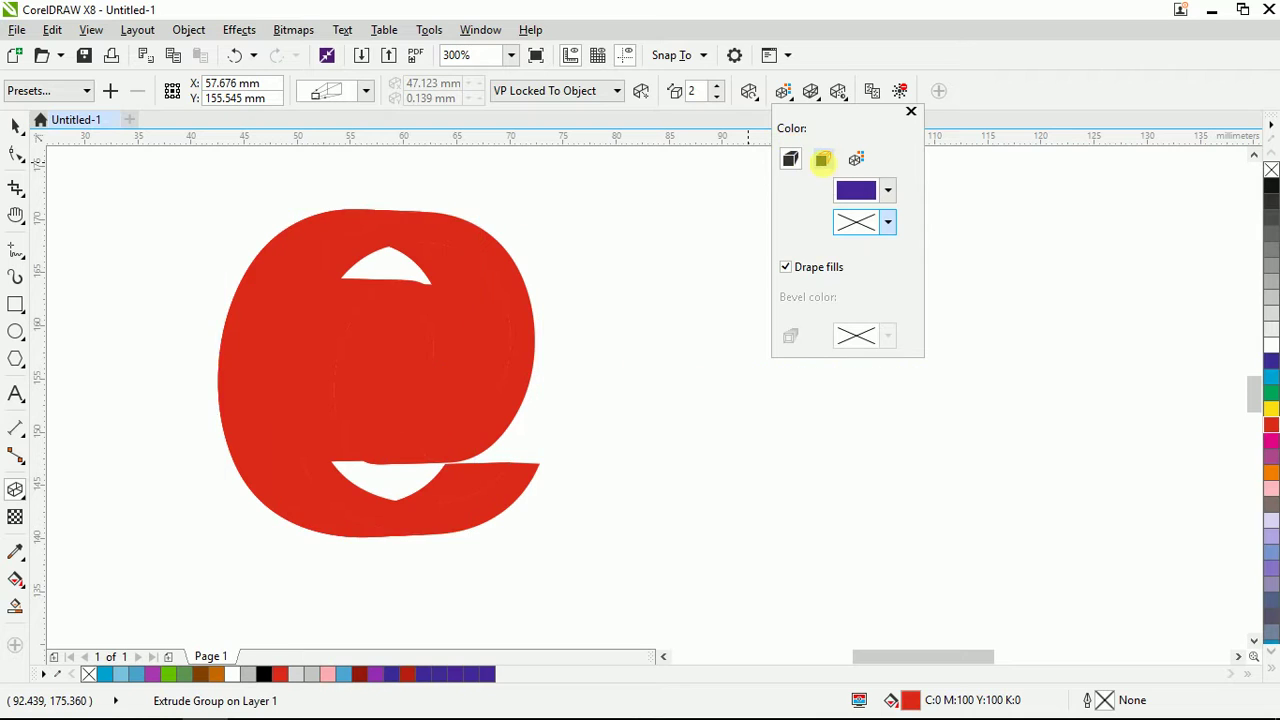
pyautogui.click(887, 190)
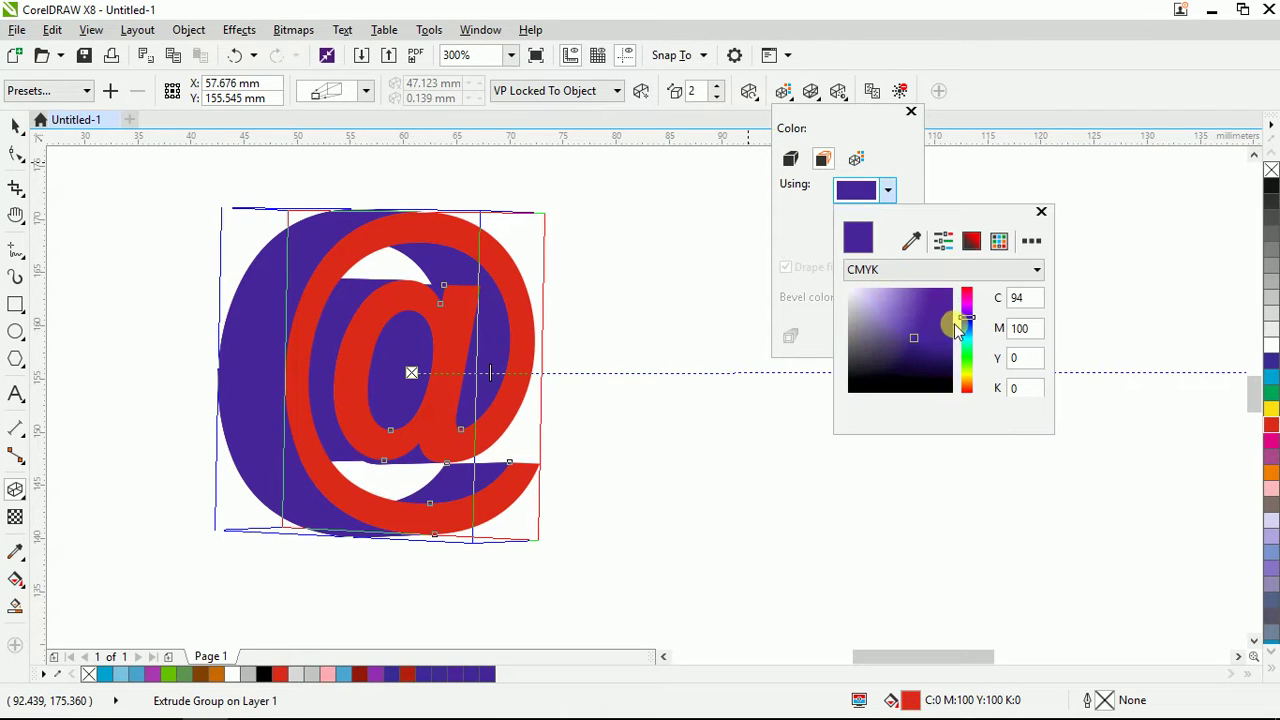
pyautogui.moveTo(951, 323)
pyautogui.mouseDown()
pyautogui.moveTo(966, 337)
pyautogui.moveTo(968, 294)
pyautogui.moveTo(911, 329)
pyautogui.moveTo(957, 360)
pyautogui.moveTo(945, 348)
pyautogui.mouseUp()
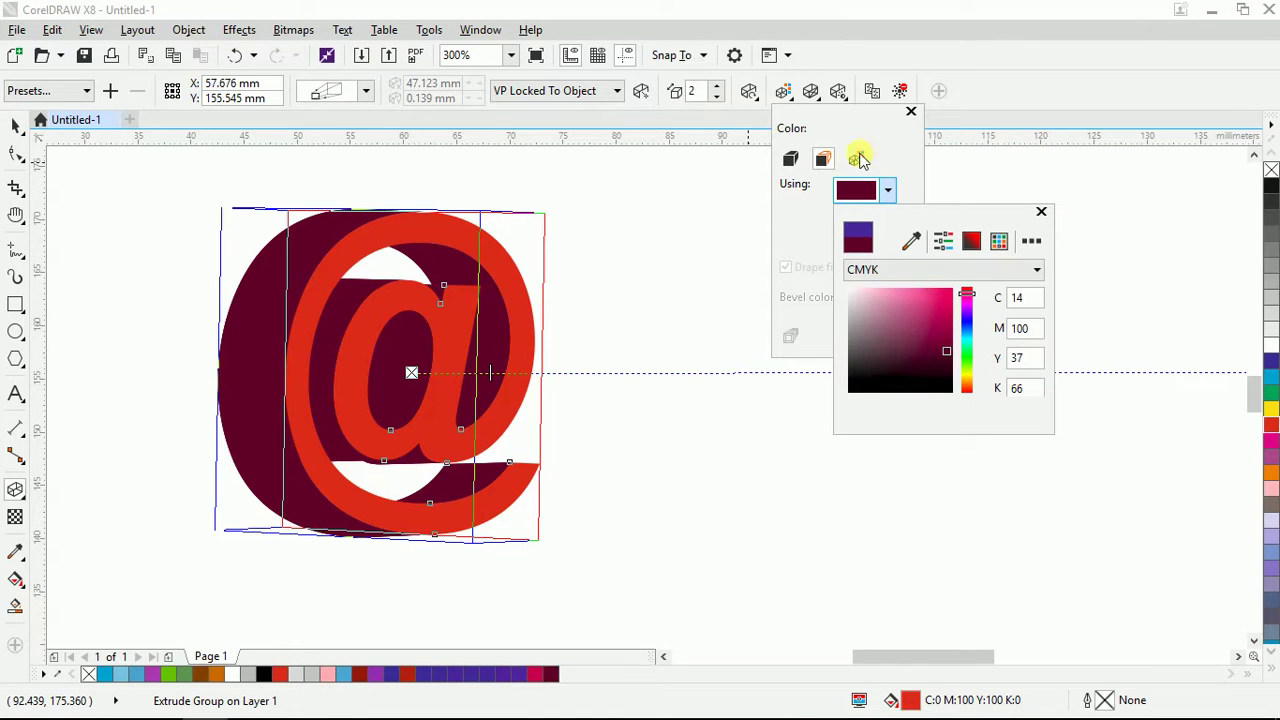
# Switch the @ extrusion to color shading and set its From color to gray C 45, M 42, Y 38, K 24
pyautogui.click(876, 170)
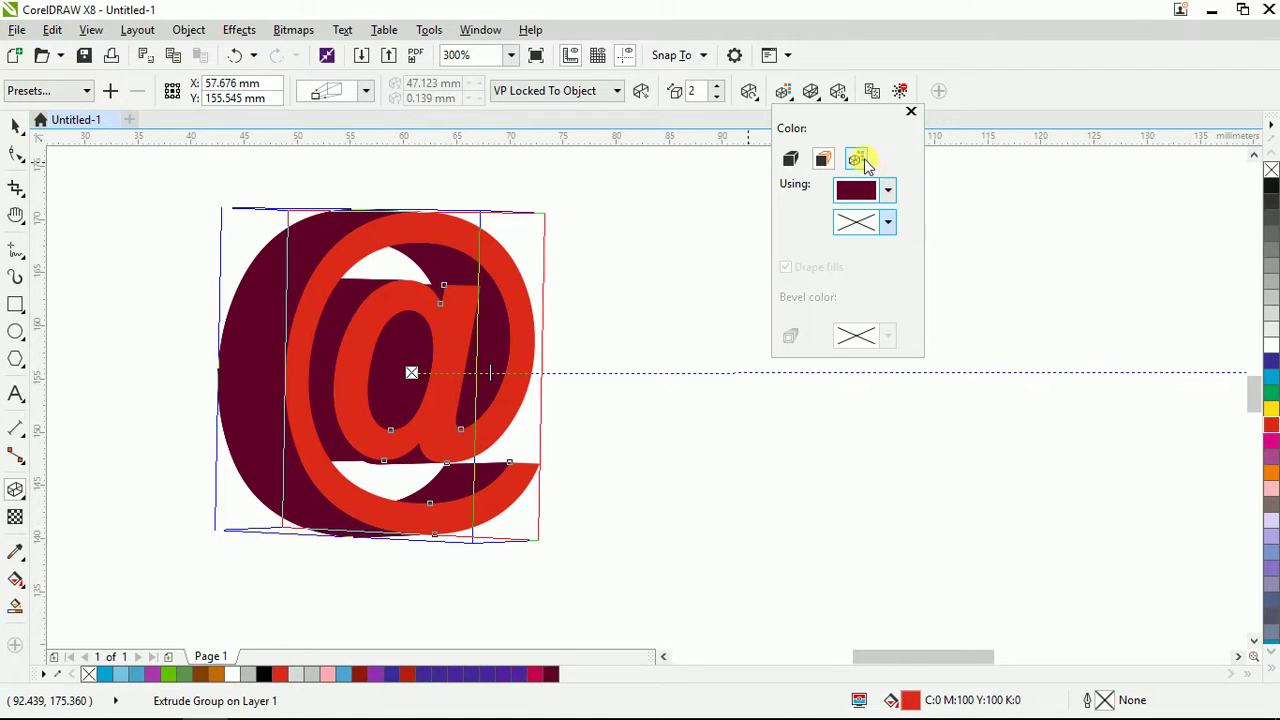
pyautogui.click(859, 160)
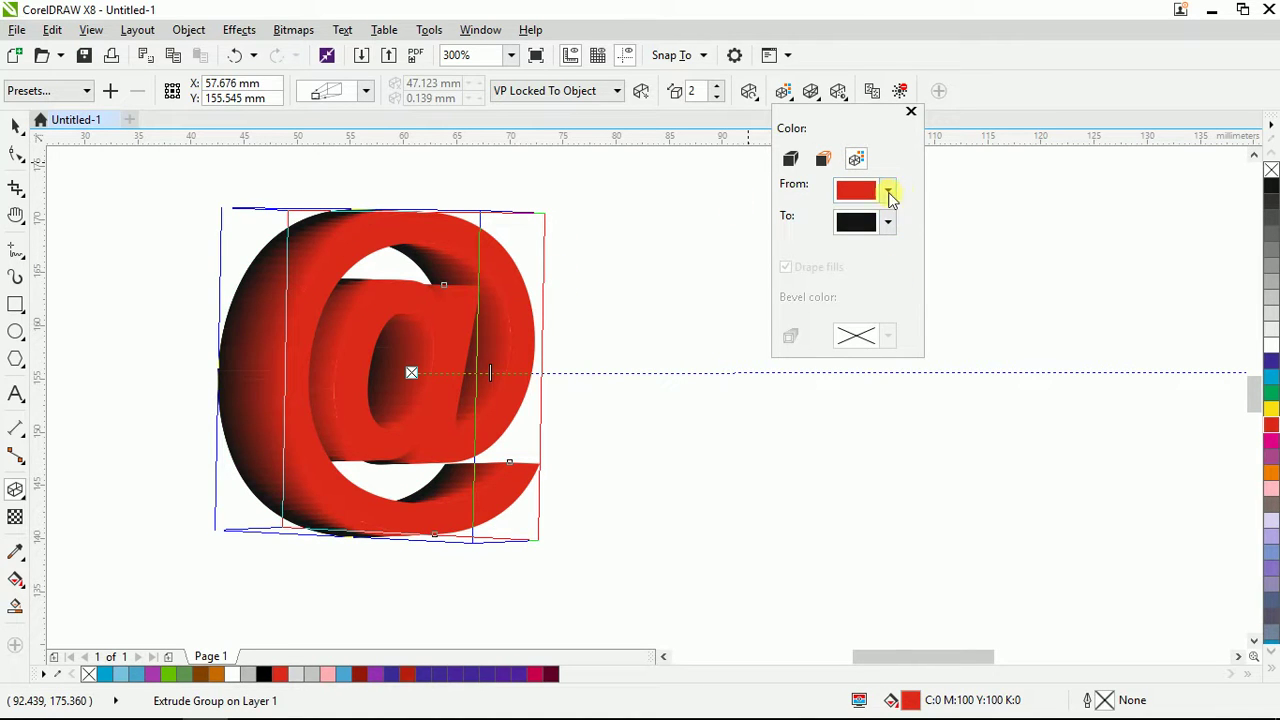
pyautogui.click(888, 190)
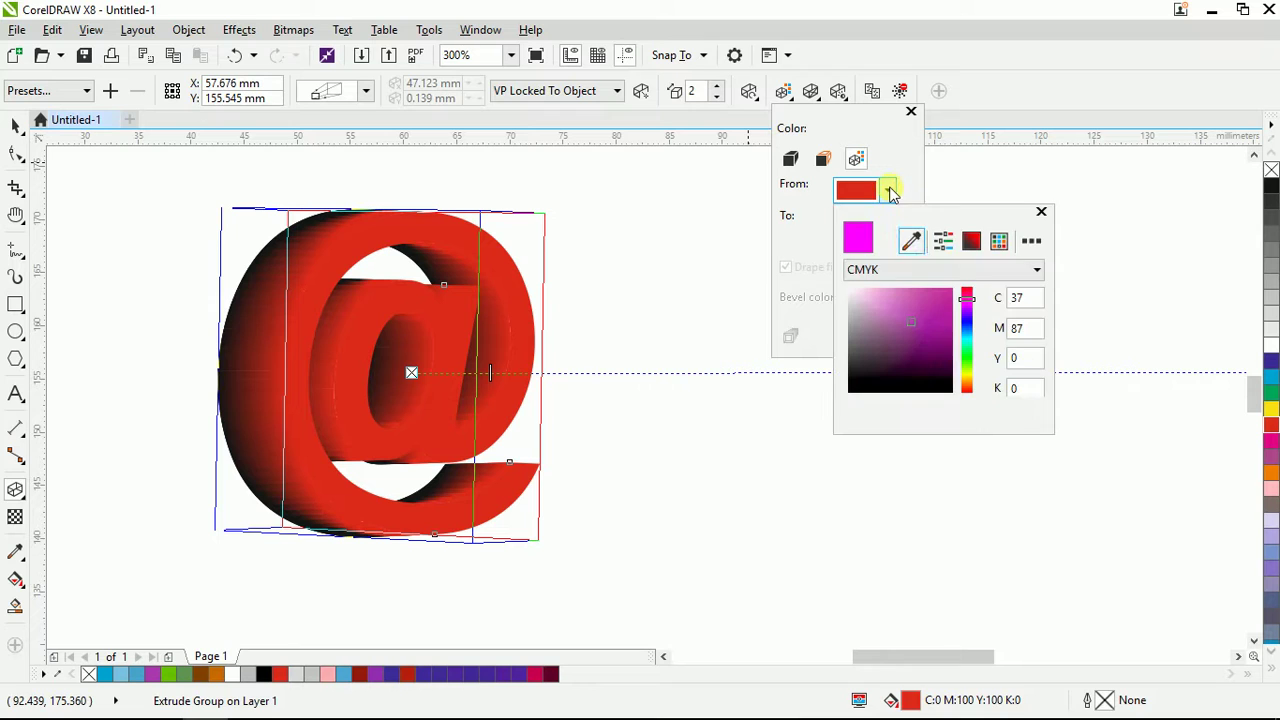
pyautogui.click(851, 349)
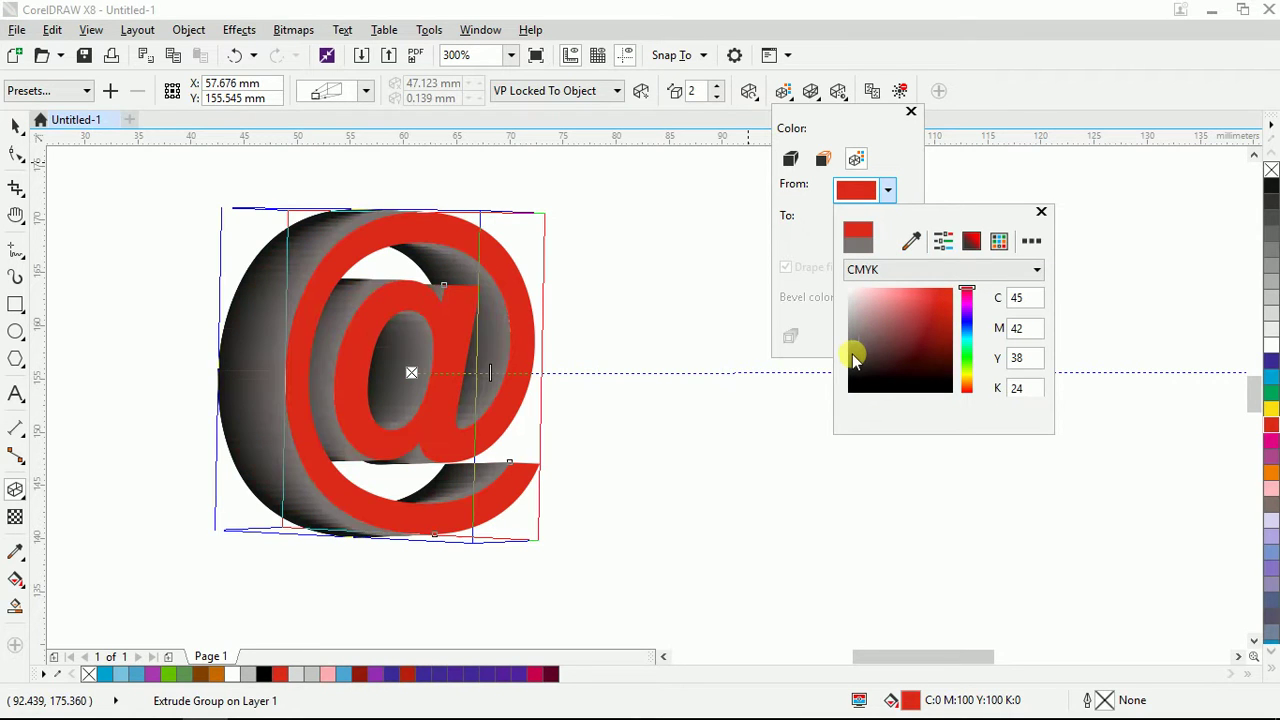
# Set the To color of the extrusion shading to dark gray C 69, M 62, Y 59, K 65 and close the color settings
pyautogui.click(888, 222)
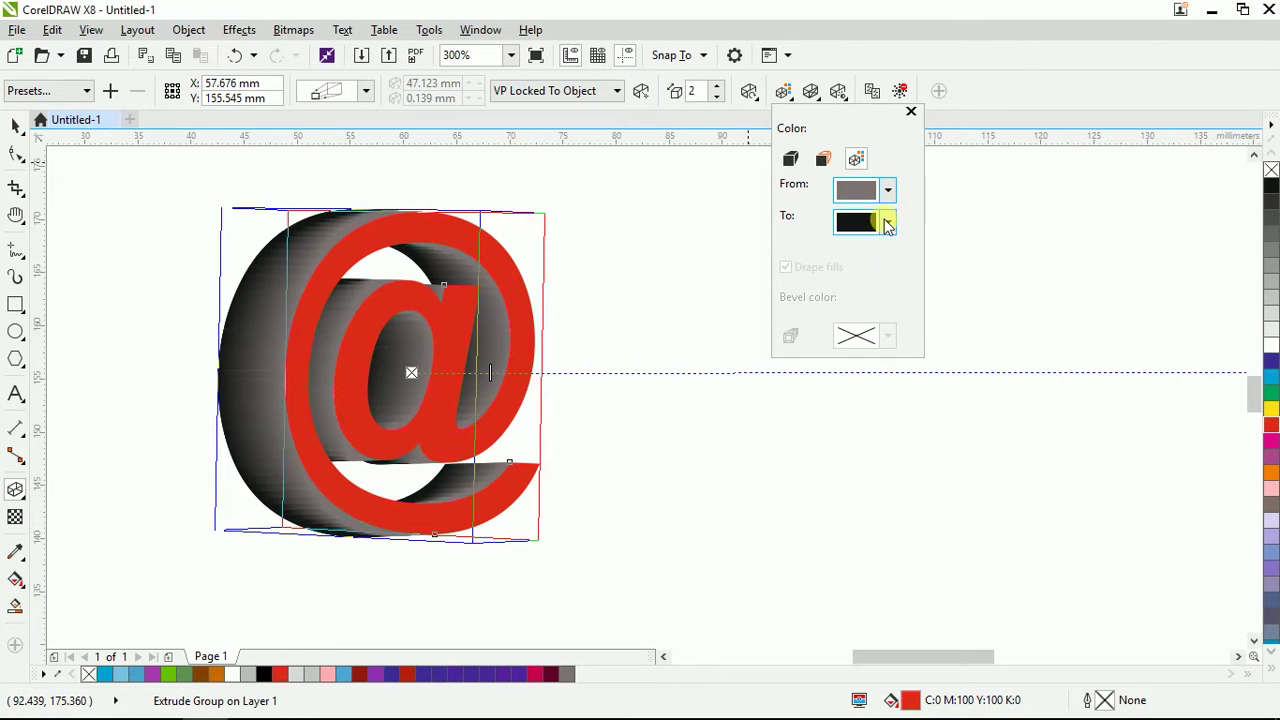
pyautogui.moveTo(909, 337)
pyautogui.mouseDown()
pyautogui.moveTo(849, 366)
pyautogui.moveTo(873, 390)
pyautogui.moveTo(894, 360)
pyautogui.moveTo(857, 380)
pyautogui.moveTo(860, 405)
pyautogui.moveTo(871, 393)
pyautogui.moveTo(853, 399)
pyautogui.mouseUp()
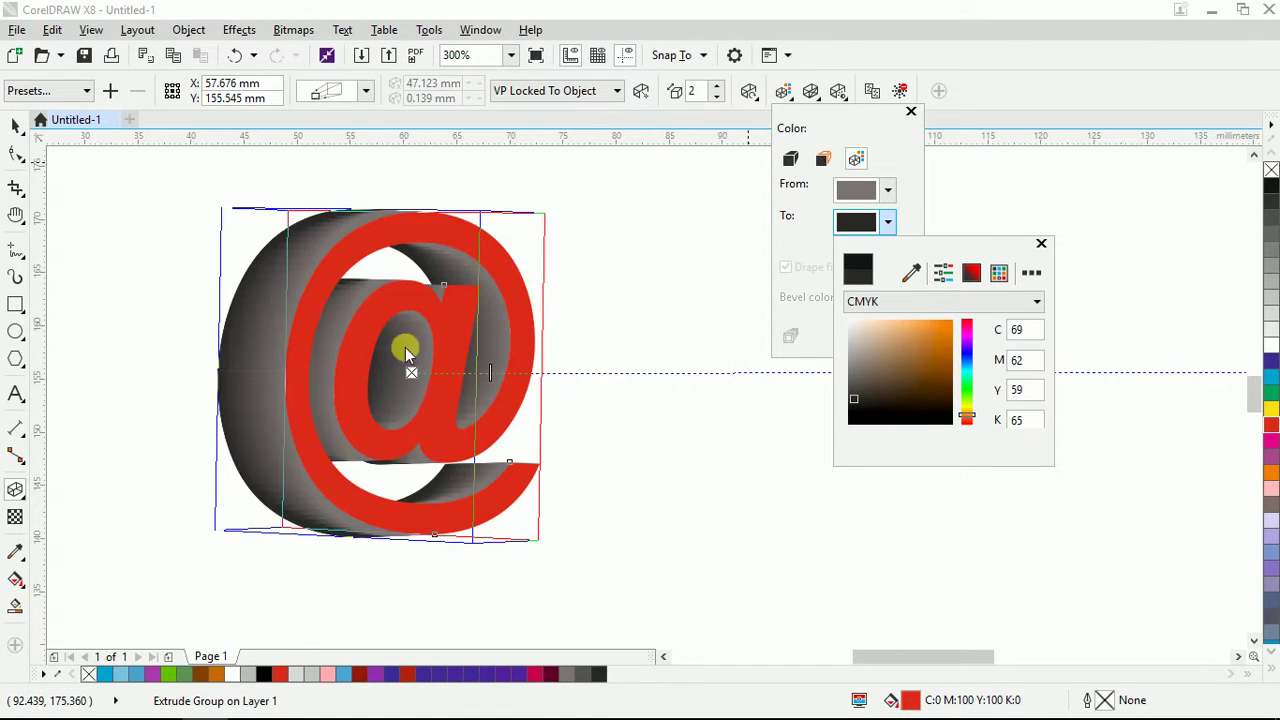
pyautogui.click(1042, 245)
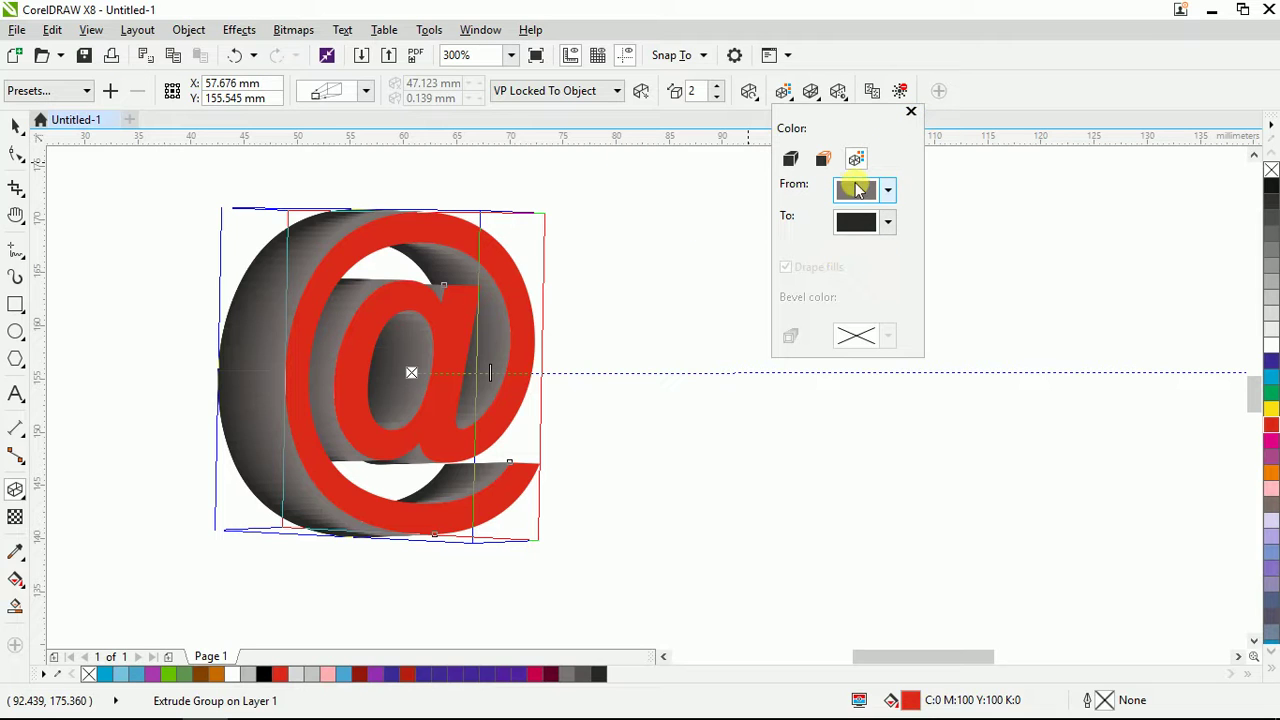
pyautogui.click(911, 113)
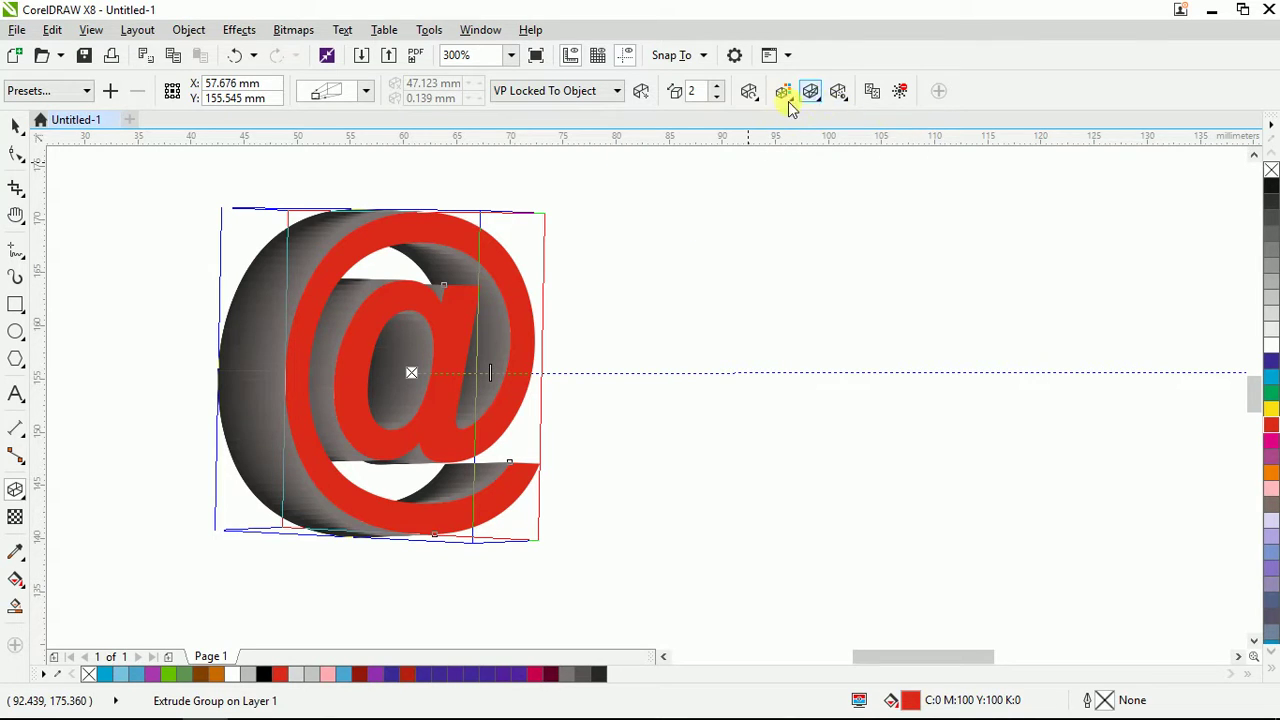
# Rotate the shaded @ extrusion in 3D, trying the rotation reset, so that its upper and left sides show
pyautogui.click(750, 92)
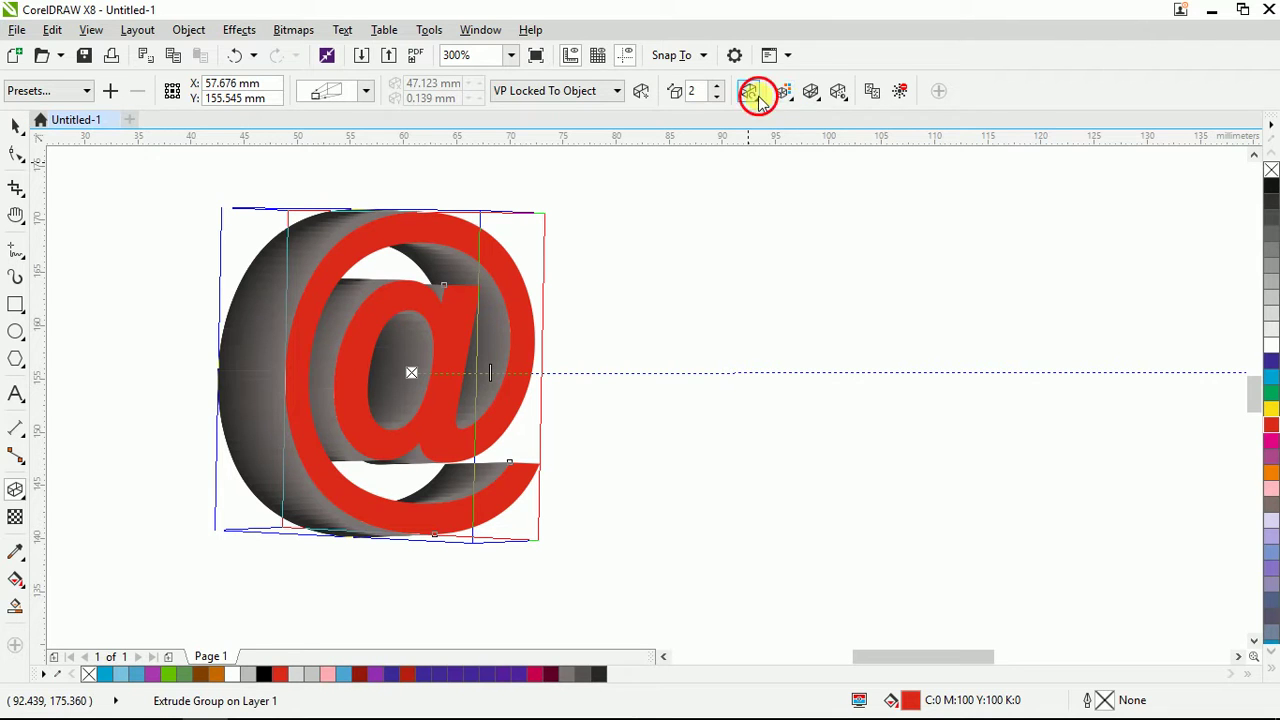
pyautogui.moveTo(843, 214); pyautogui.dragTo(836, 183)
pyautogui.click(754, 264)
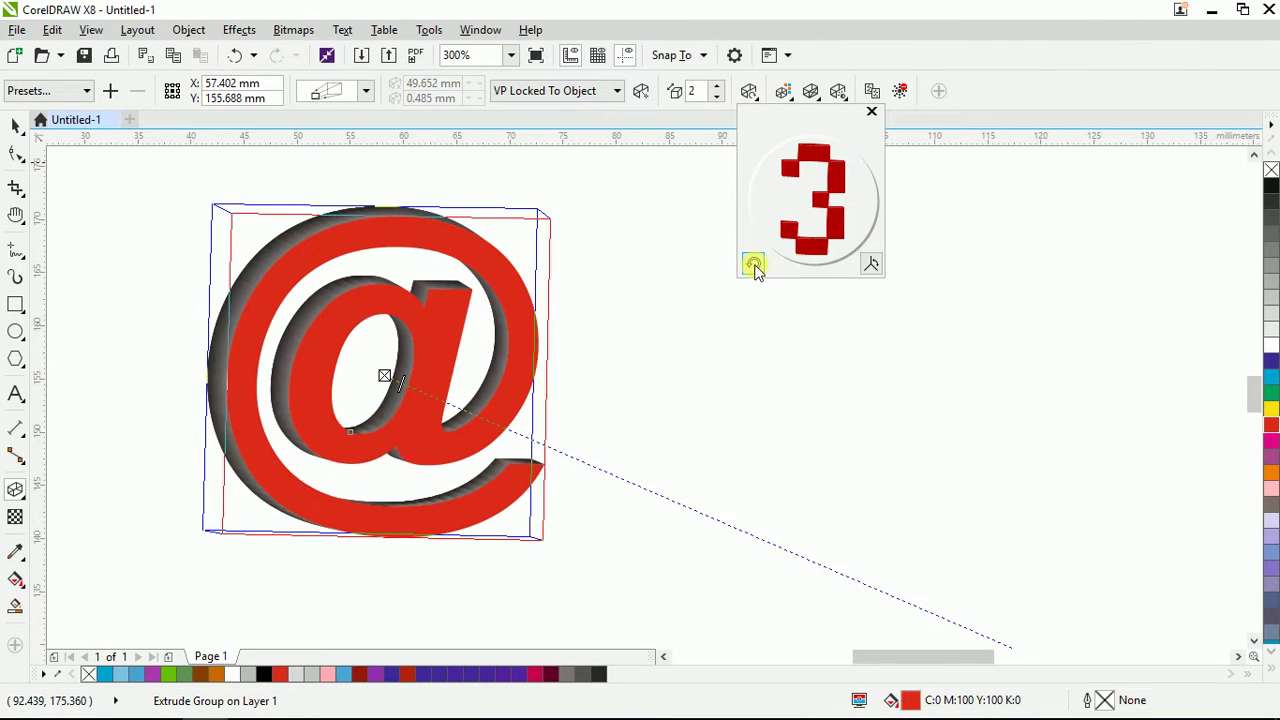
pyautogui.click(754, 264)
pyautogui.moveTo(790, 240); pyautogui.dragTo(843, 237)
pyautogui.click(753, 265)
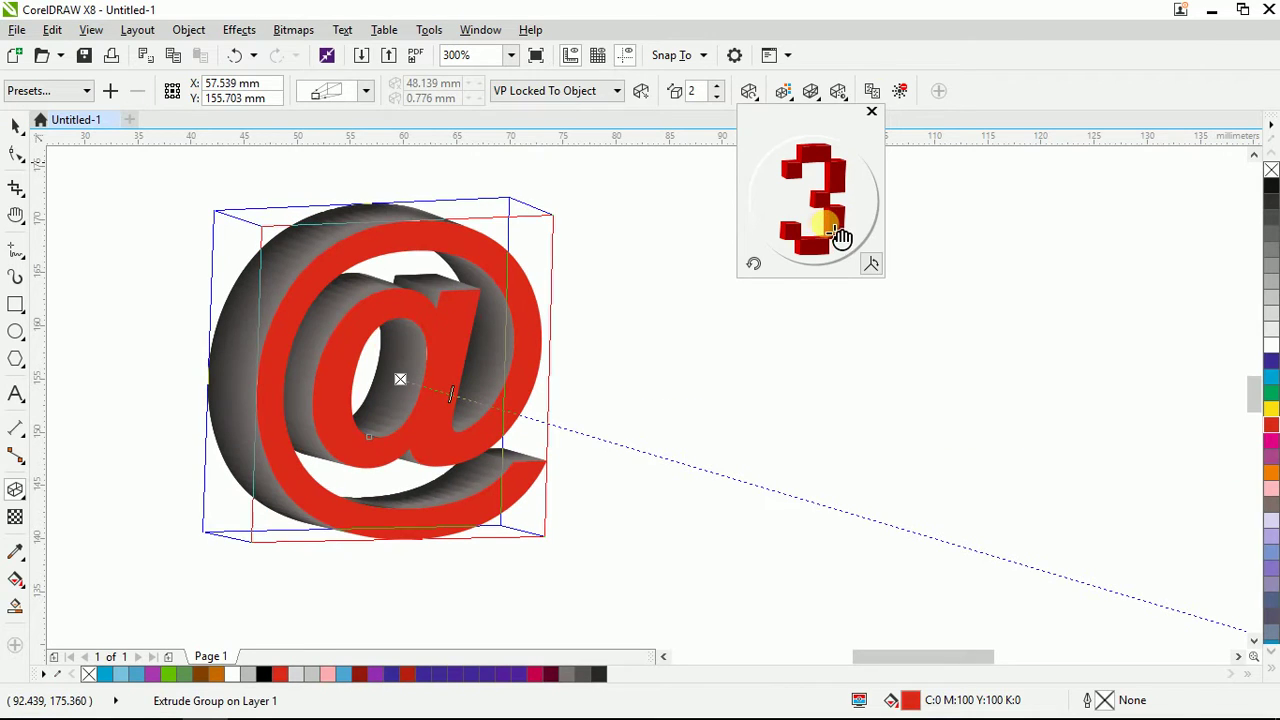
# Apply a bevel to the @ extrusion, toggling Use Bevel off and on again to compare
pyautogui.click(816, 96)
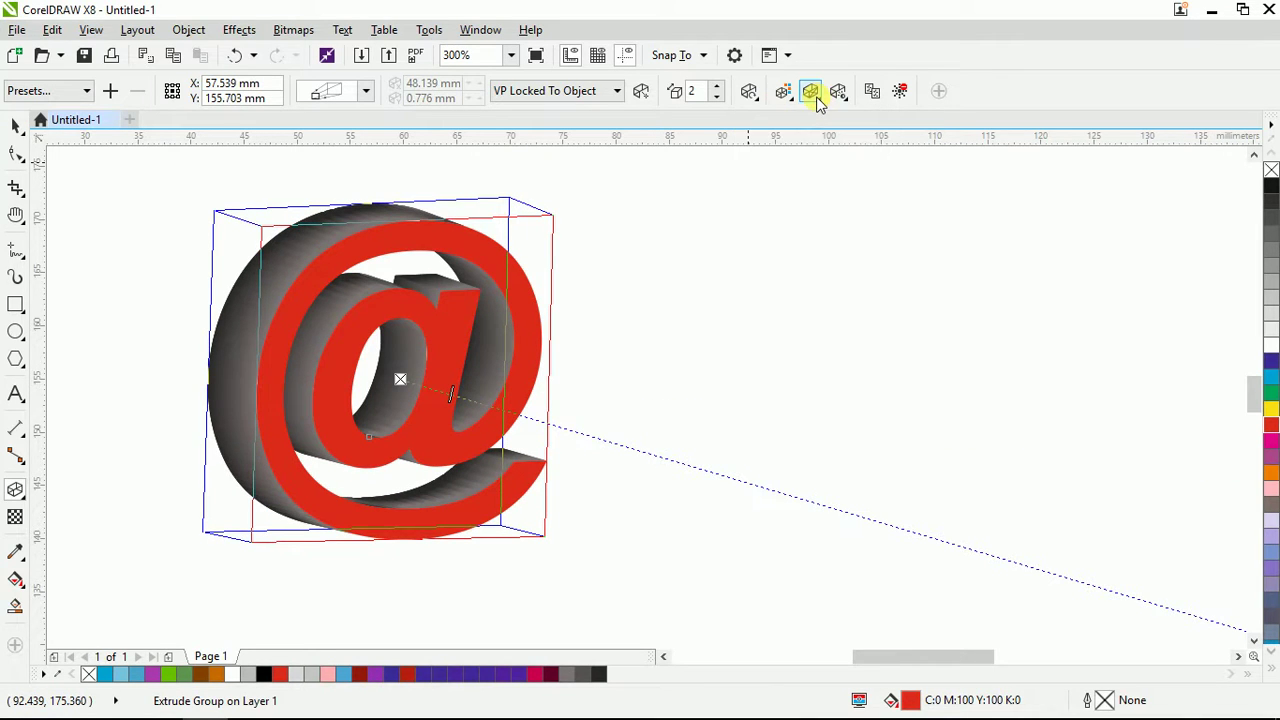
pyautogui.click(814, 95)
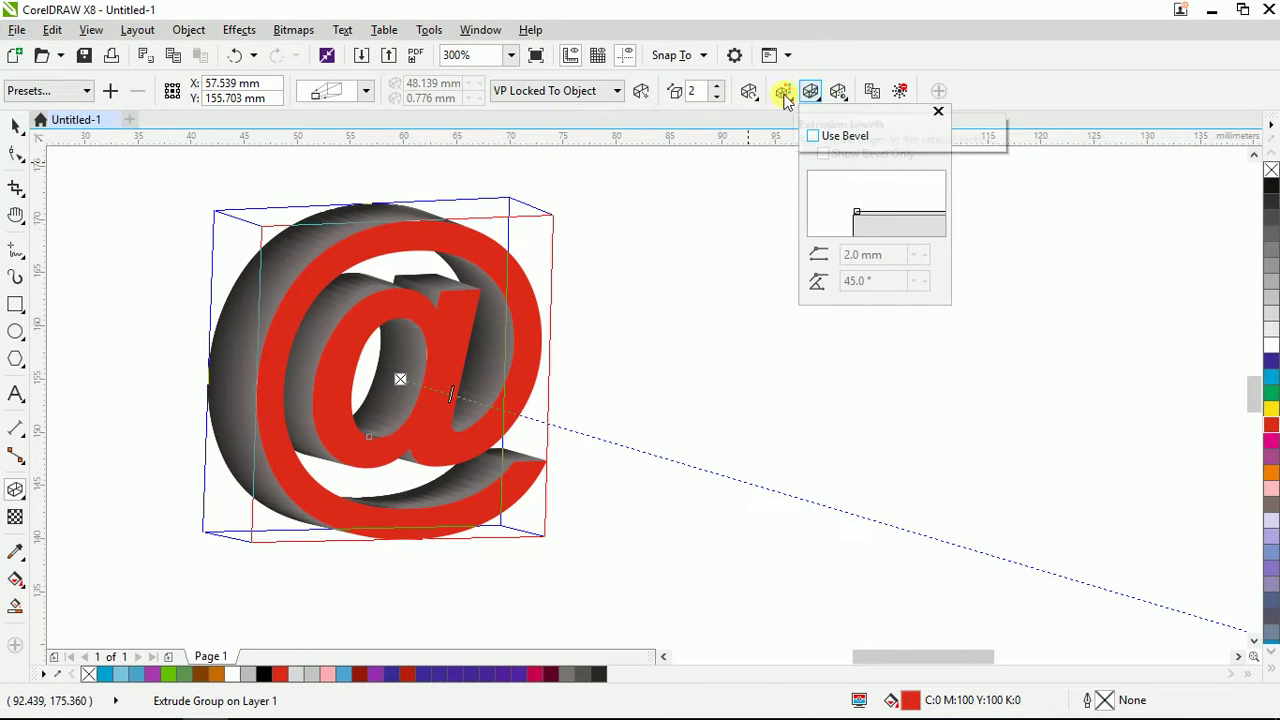
pyautogui.click(822, 140)
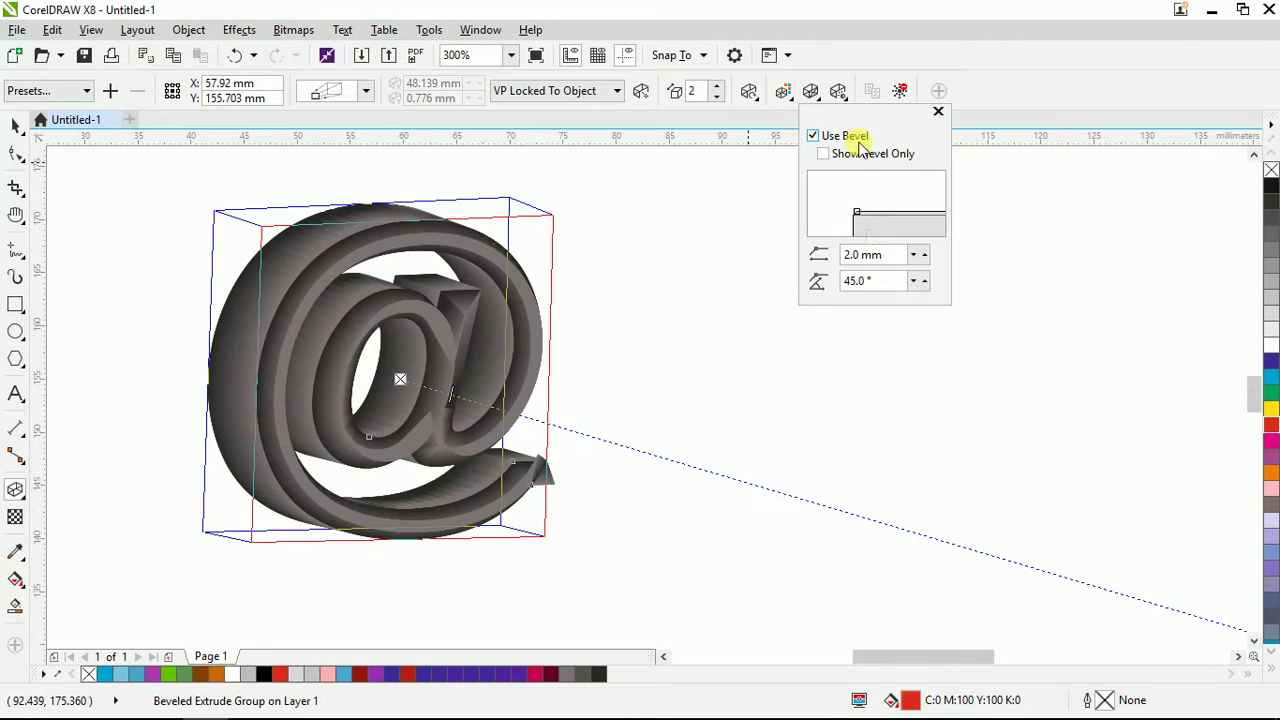
pyautogui.click(813, 137)
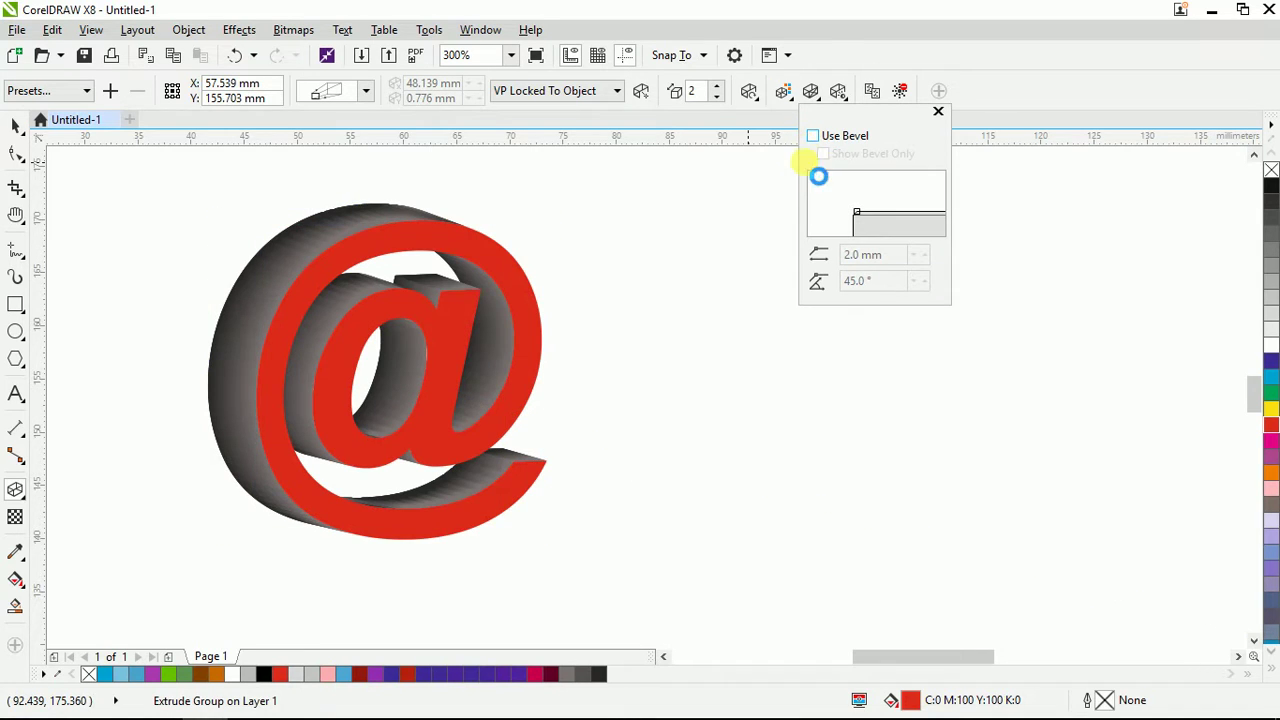
pyautogui.click(813, 136)
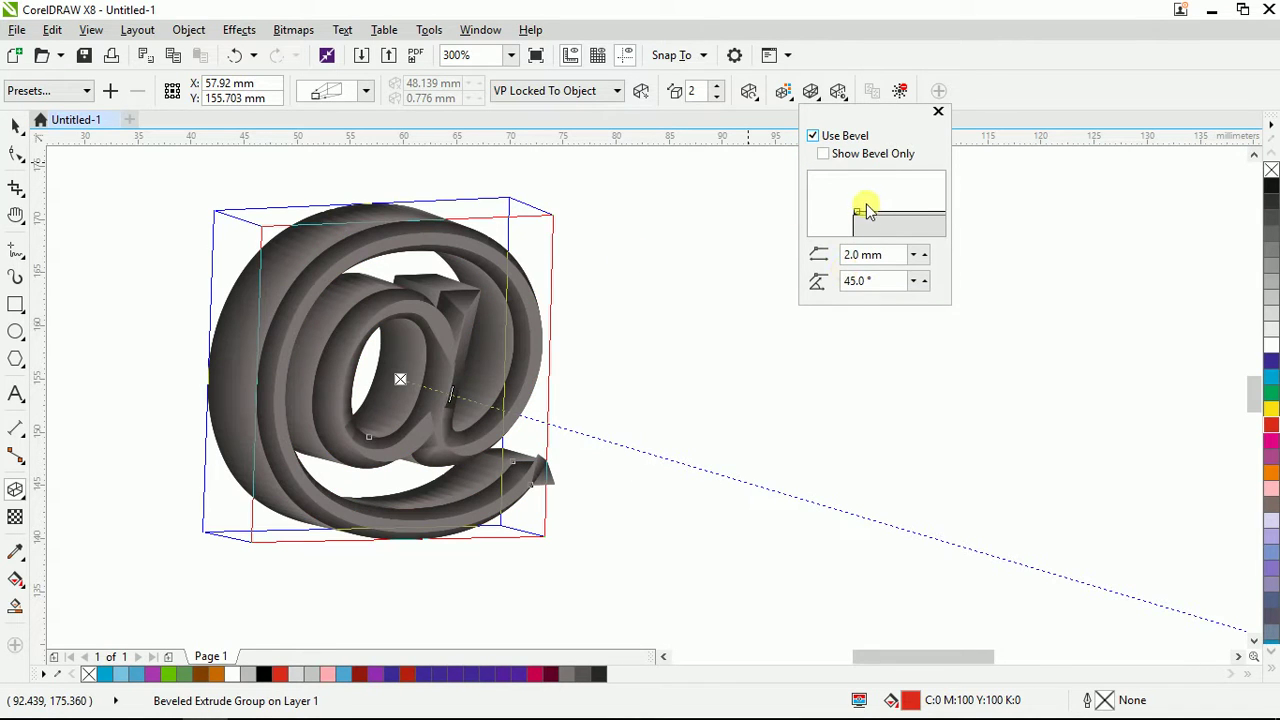
# Set the extrusion's bevel angle to 1.0° and its bevel depth to 2.746 mm
pyautogui.moveTo(857, 215)
pyautogui.mouseDown()
pyautogui.moveTo(849, 186)
pyautogui.moveTo(853, 212)
pyautogui.mouseUp()
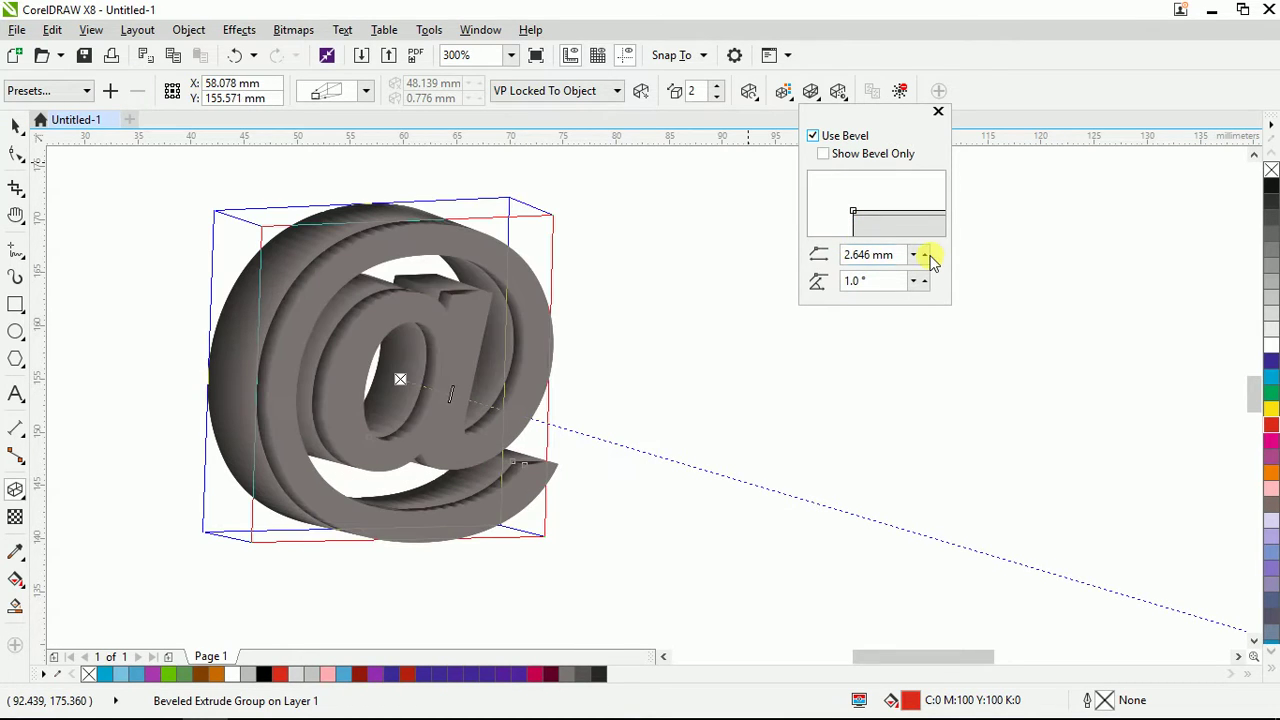
pyautogui.click(918, 257)
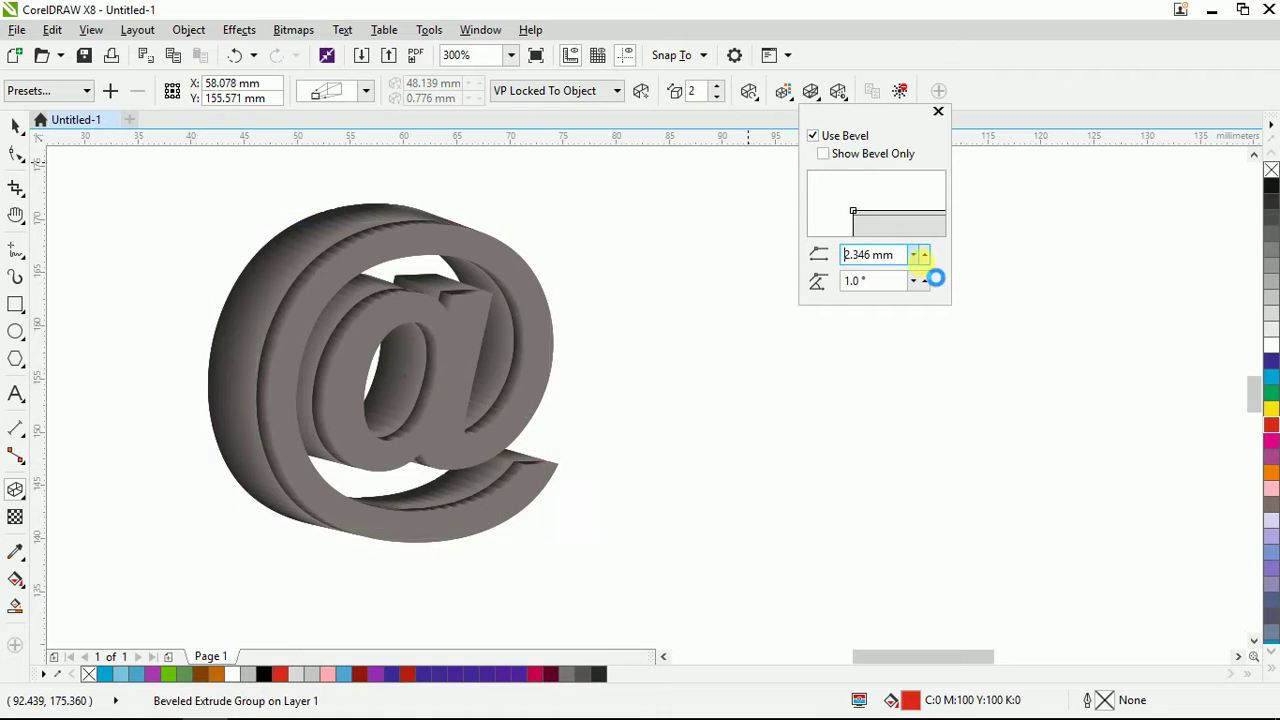
pyautogui.click(925, 254)
pyautogui.click(925, 254)
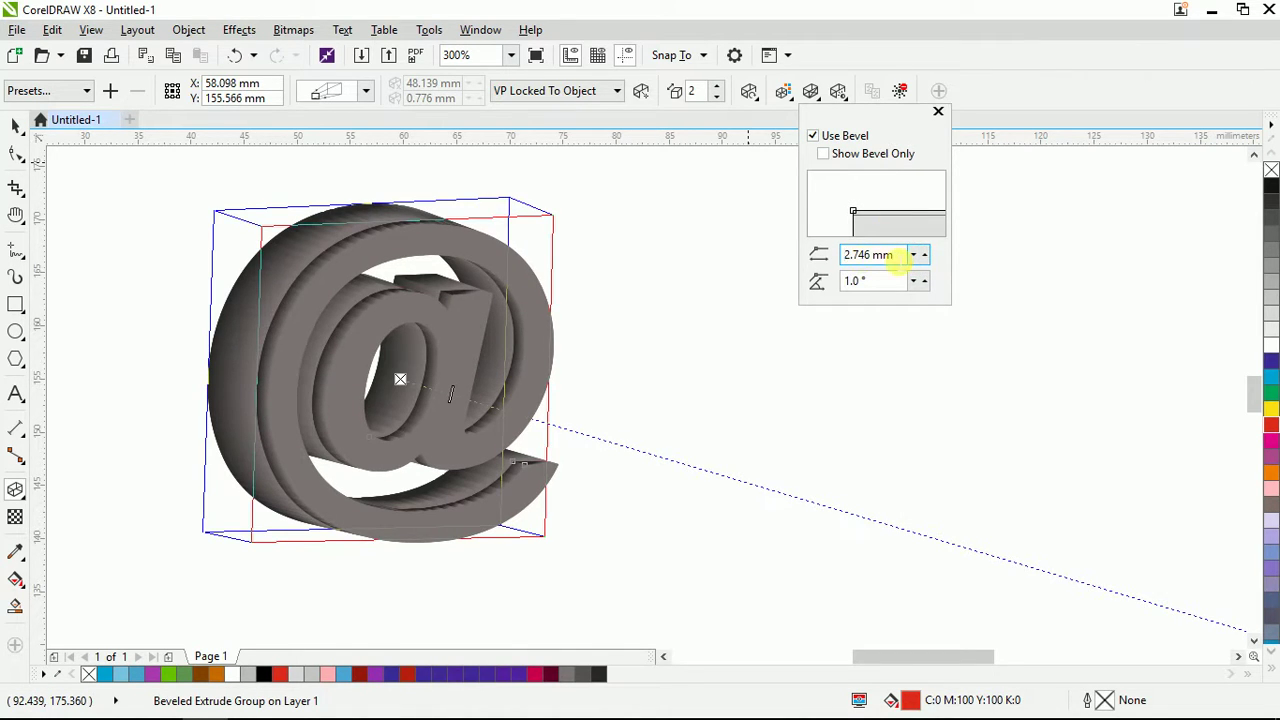
# Compare the @ extrusion with Show Bevel Only and Use Bevel toggled, reshaping the bevel to 5.291 mm depth and 5.7° angle
pyautogui.moveTo(896, 254); pyautogui.dragTo(769, 260)
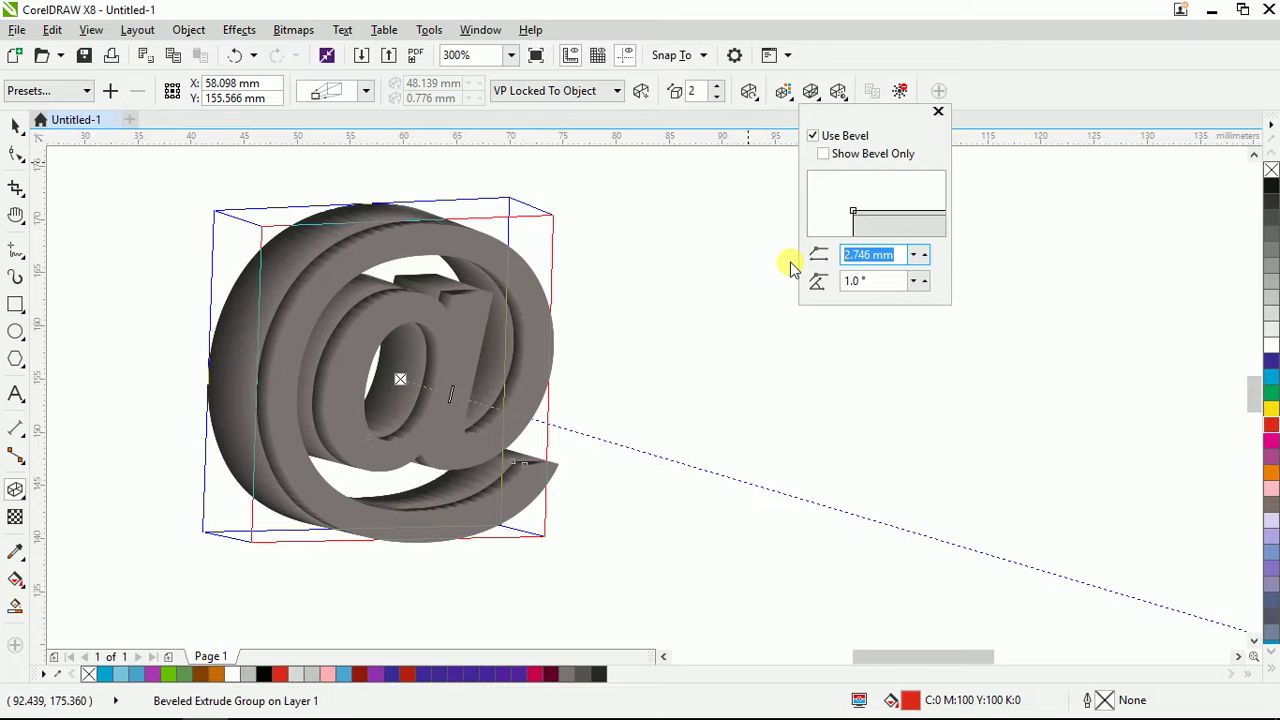
pyautogui.click(922, 286)
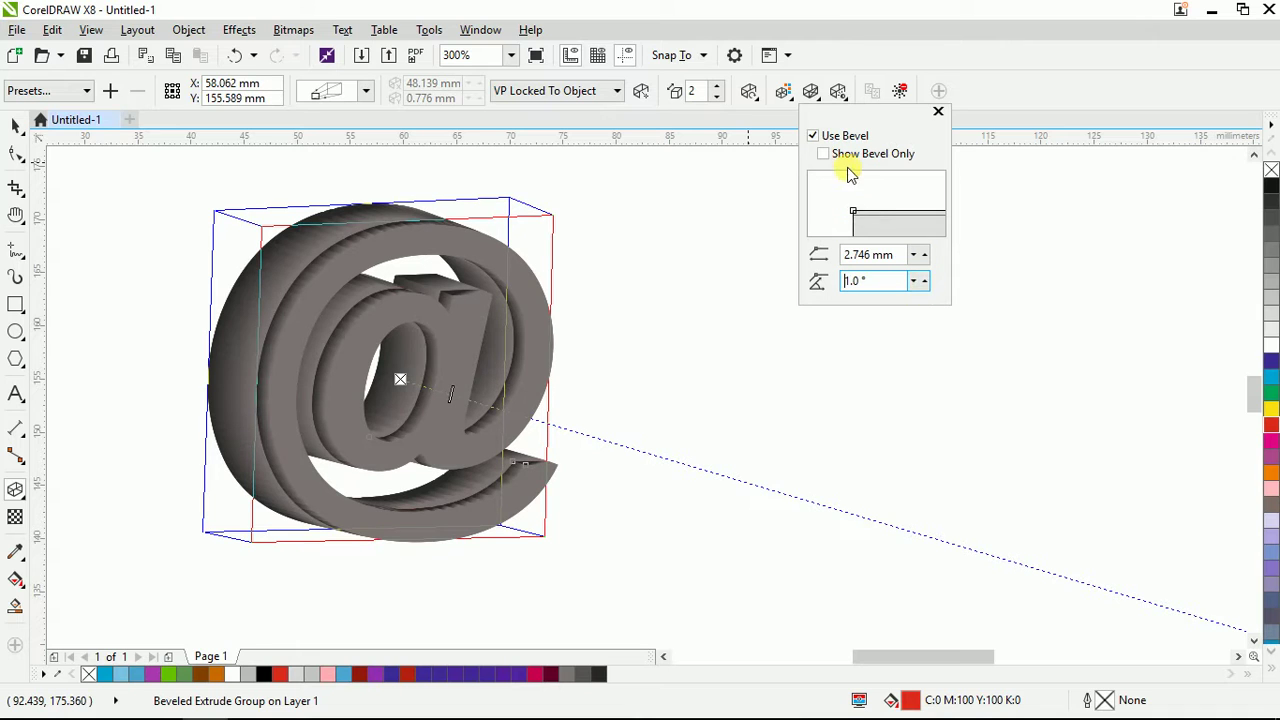
pyautogui.click(824, 155)
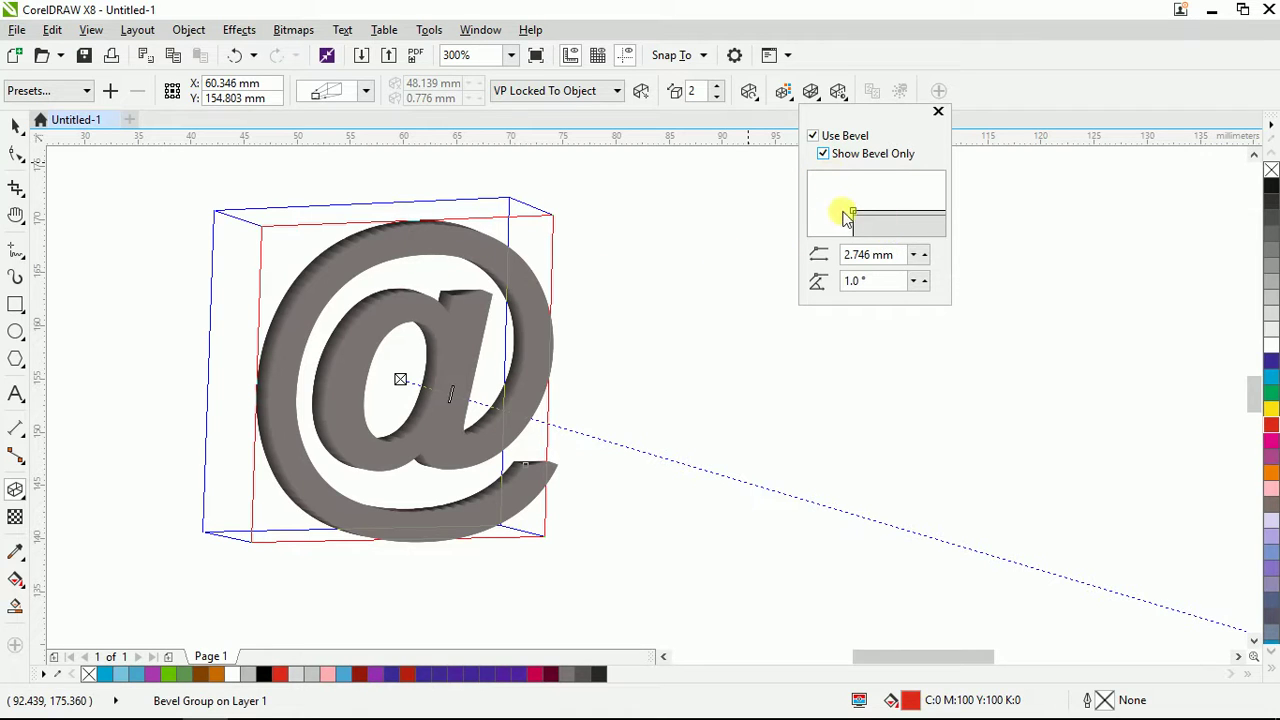
pyautogui.moveTo(853, 205); pyautogui.dragTo(854, 208)
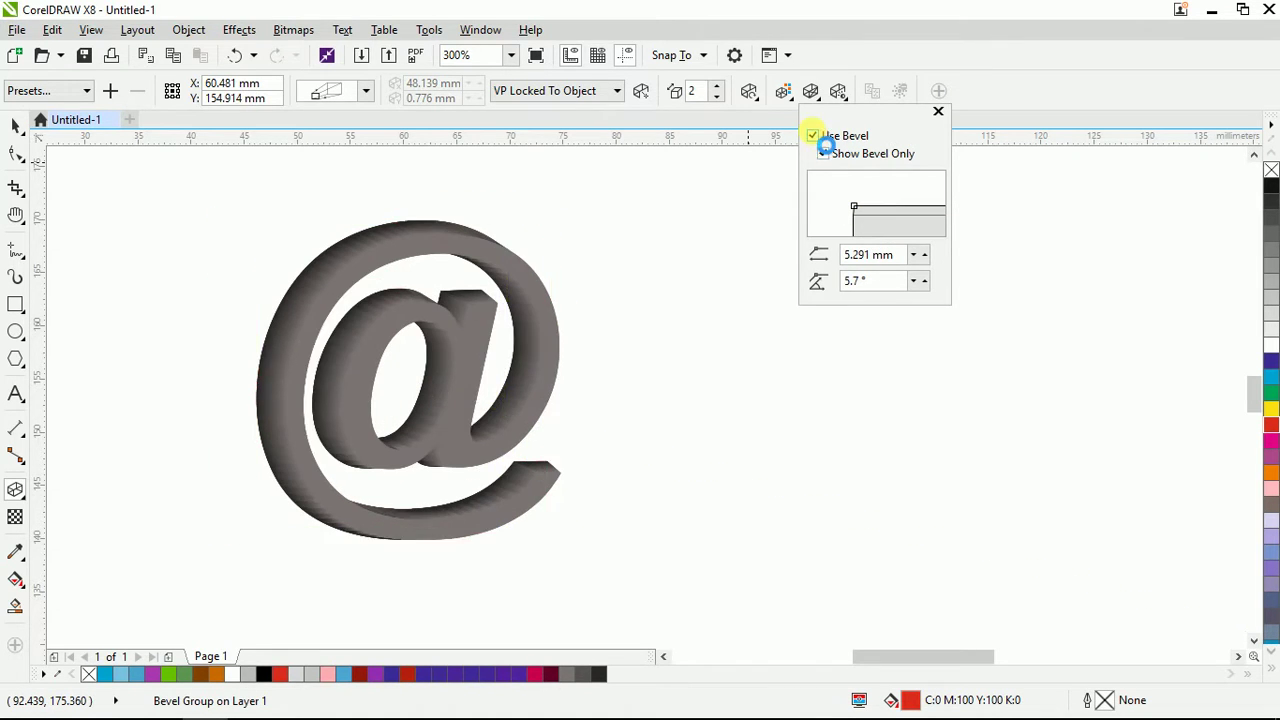
pyautogui.click(814, 137)
pyautogui.click(814, 137)
pyautogui.click(821, 153)
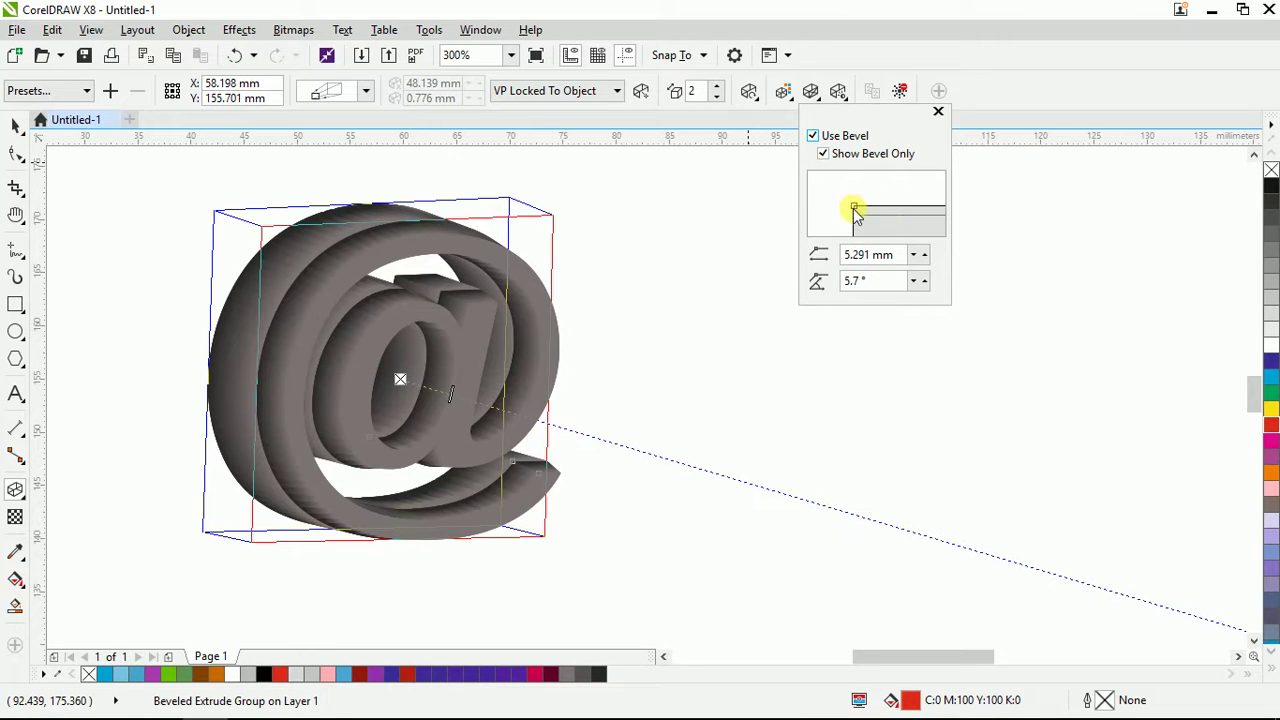
# Reshape the bevel to 2.646 mm depth and 1.0° angle, and turn off the bevel on the @ extrusion
pyautogui.moveTo(853, 208)
pyautogui.mouseDown()
pyautogui.moveTo(851, 194)
pyautogui.moveTo(891, 207)
pyautogui.moveTo(860, 209)
pyautogui.moveTo(866, 223)
pyautogui.moveTo(843, 209)
pyautogui.mouseUp()
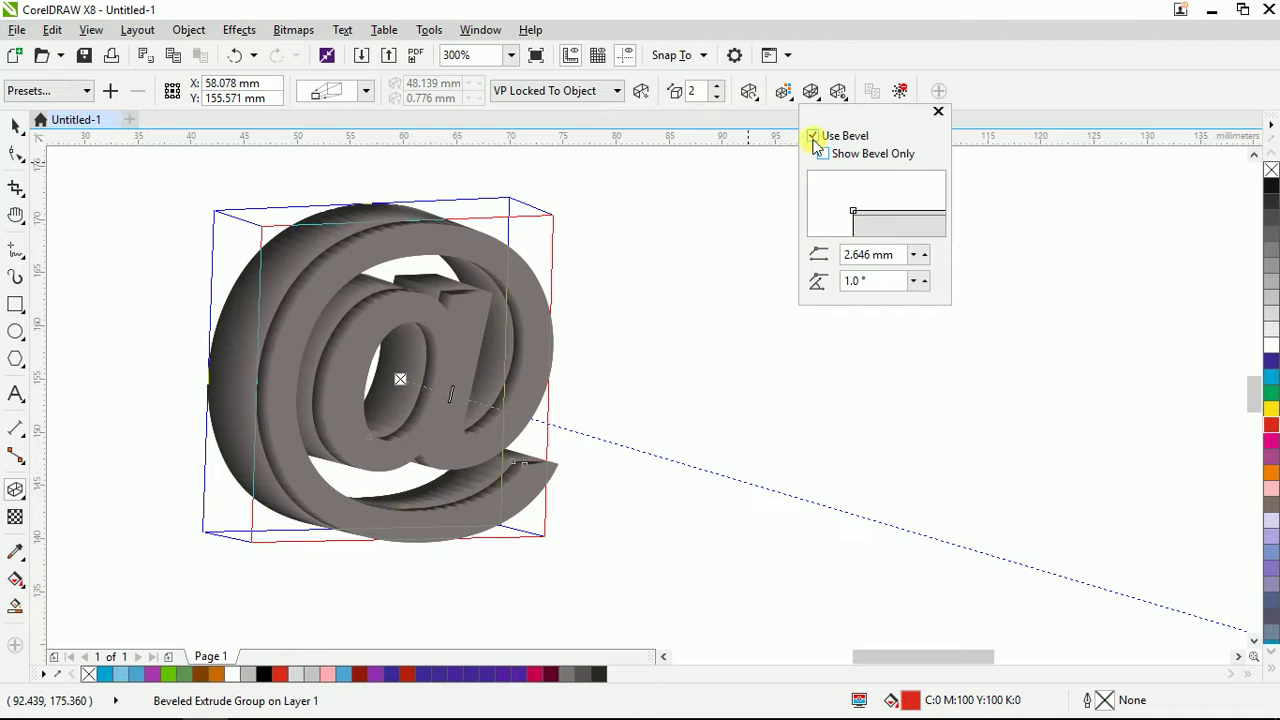
pyautogui.click(813, 136)
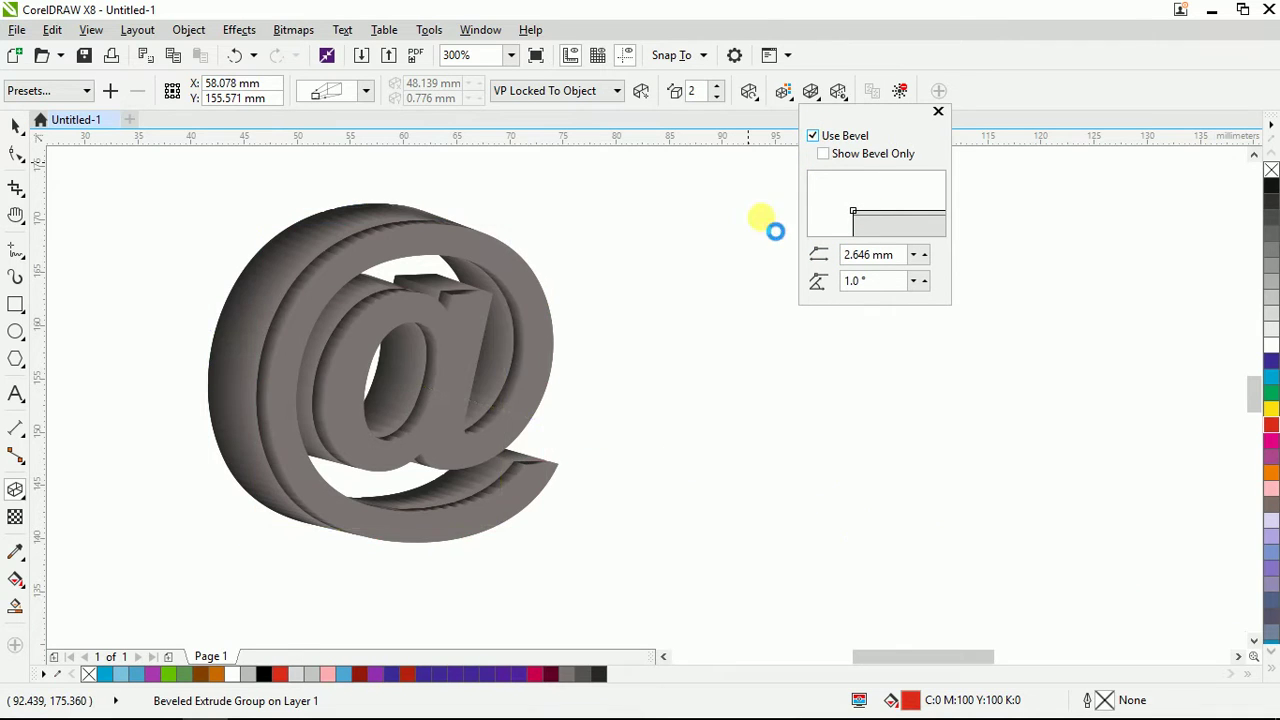
pyautogui.click(940, 111)
# Add light source 1 to the @ extrusion and move it to the upper middle of the lighting cube's front face
pyautogui.click(838, 91)
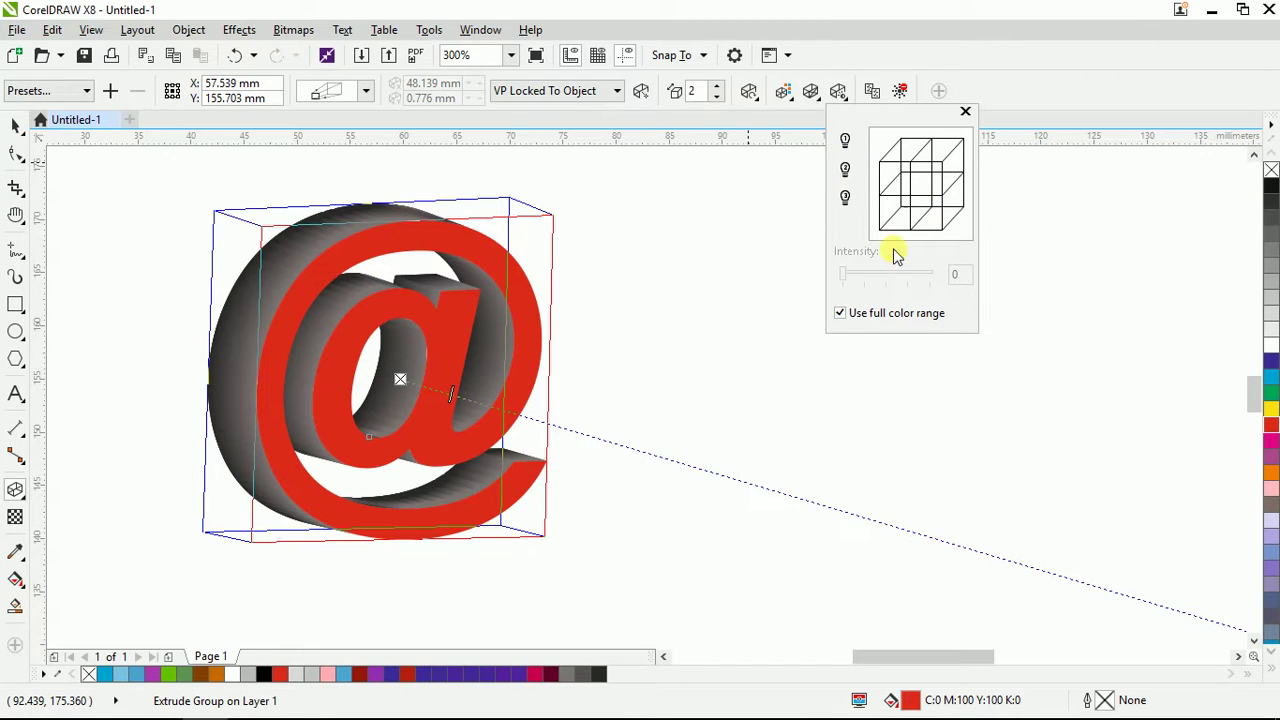
pyautogui.click(845, 141)
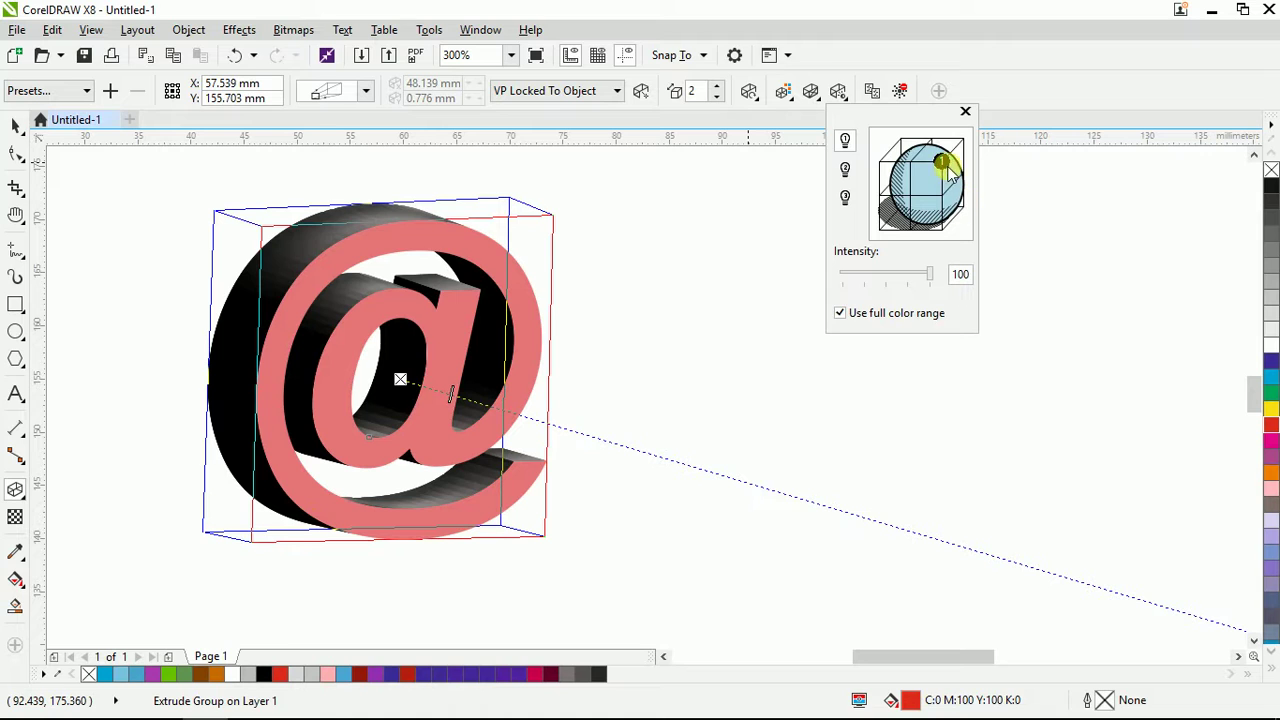
pyautogui.moveTo(942, 163); pyautogui.dragTo(909, 161)
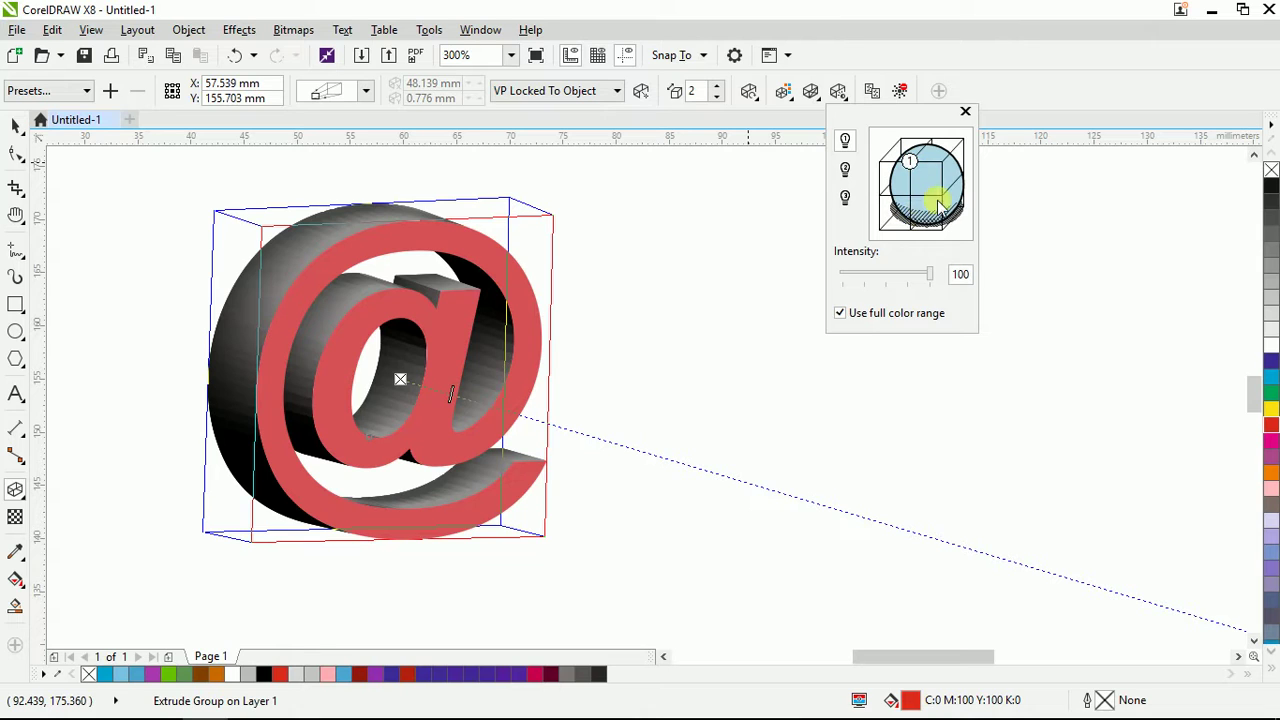
pyautogui.click(928, 190)
pyautogui.click(910, 162)
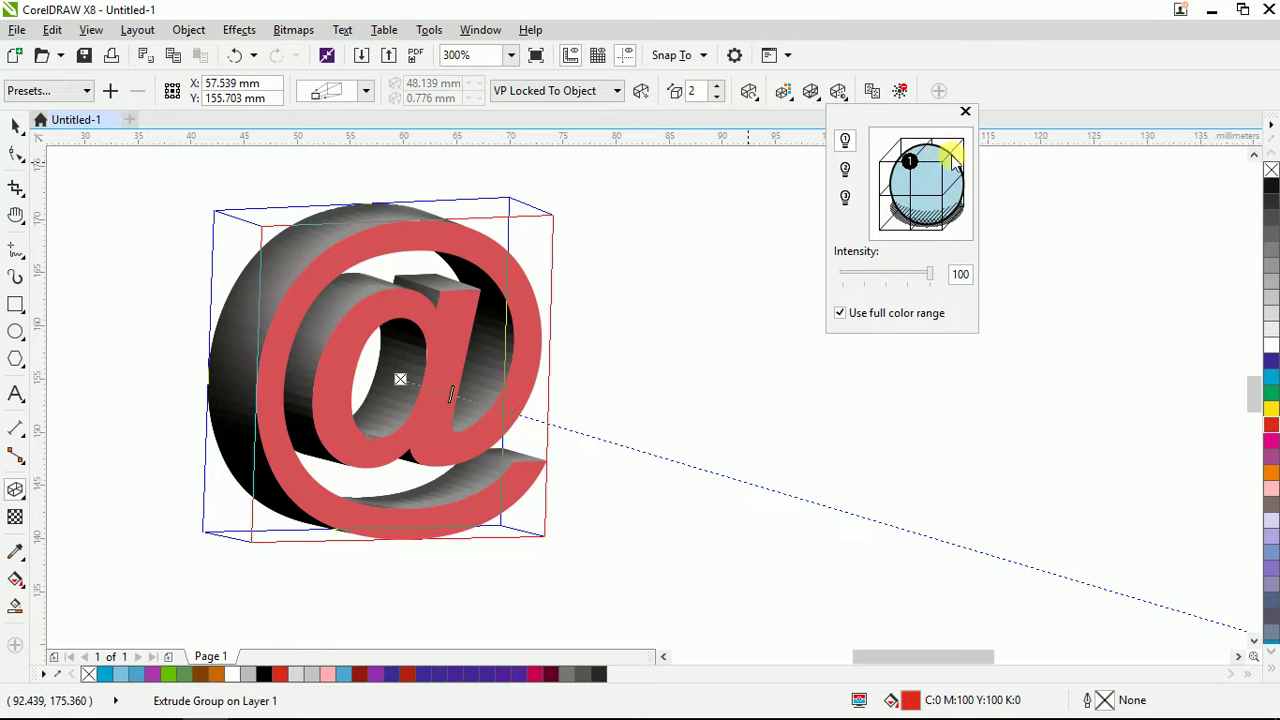
pyautogui.click(912, 162)
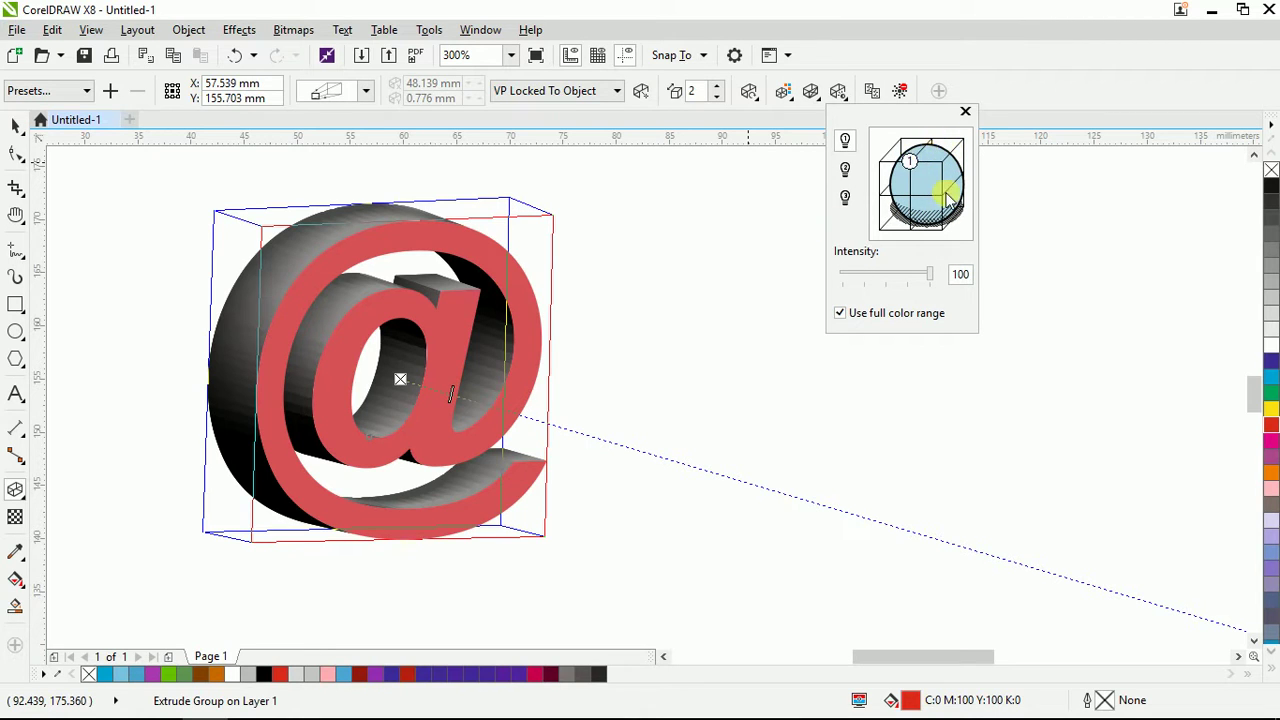
# Add light source 2 and move it to the lower middle of the lighting cube's back face
pyautogui.click(845, 170)
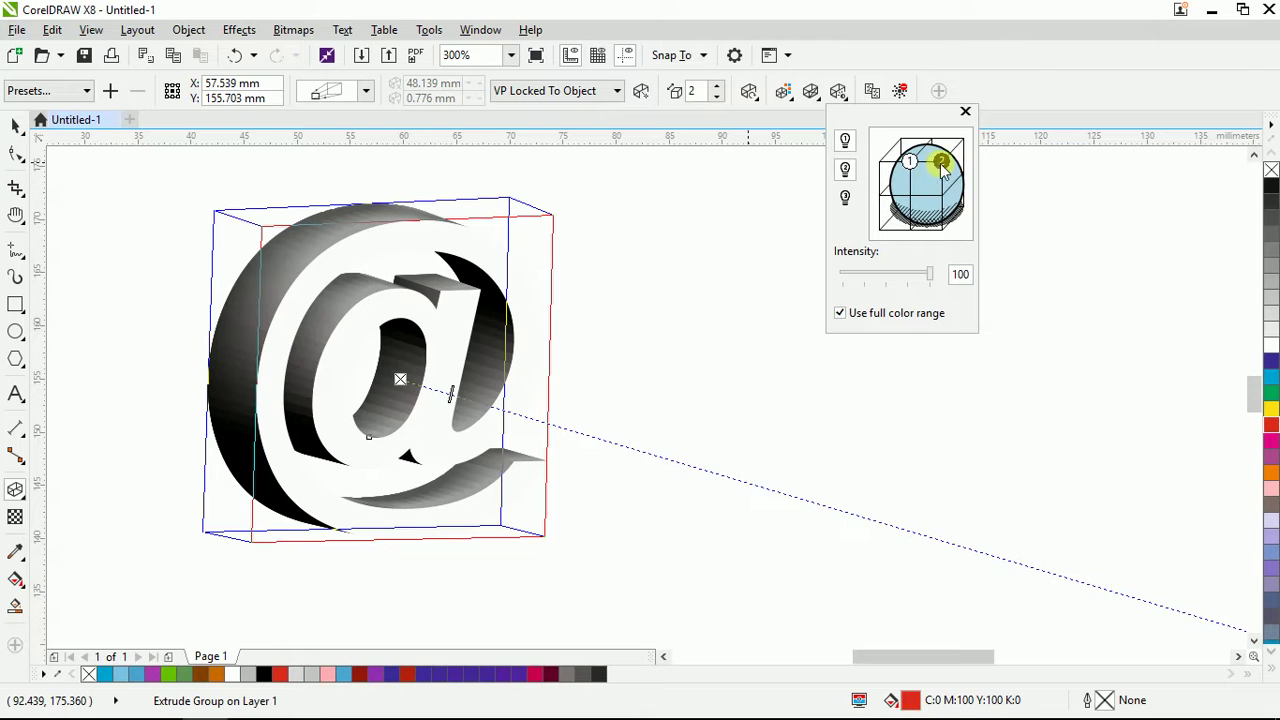
pyautogui.moveTo(941, 163); pyautogui.dragTo(932, 206)
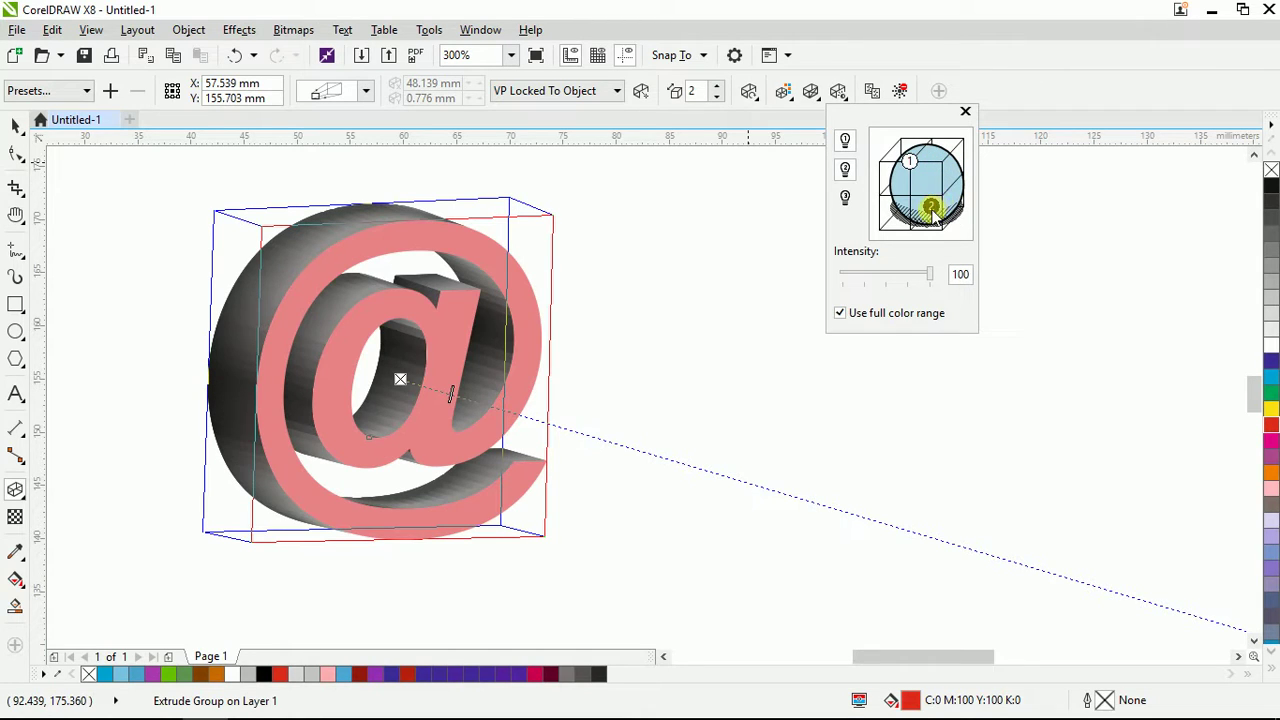
pyautogui.click(911, 208)
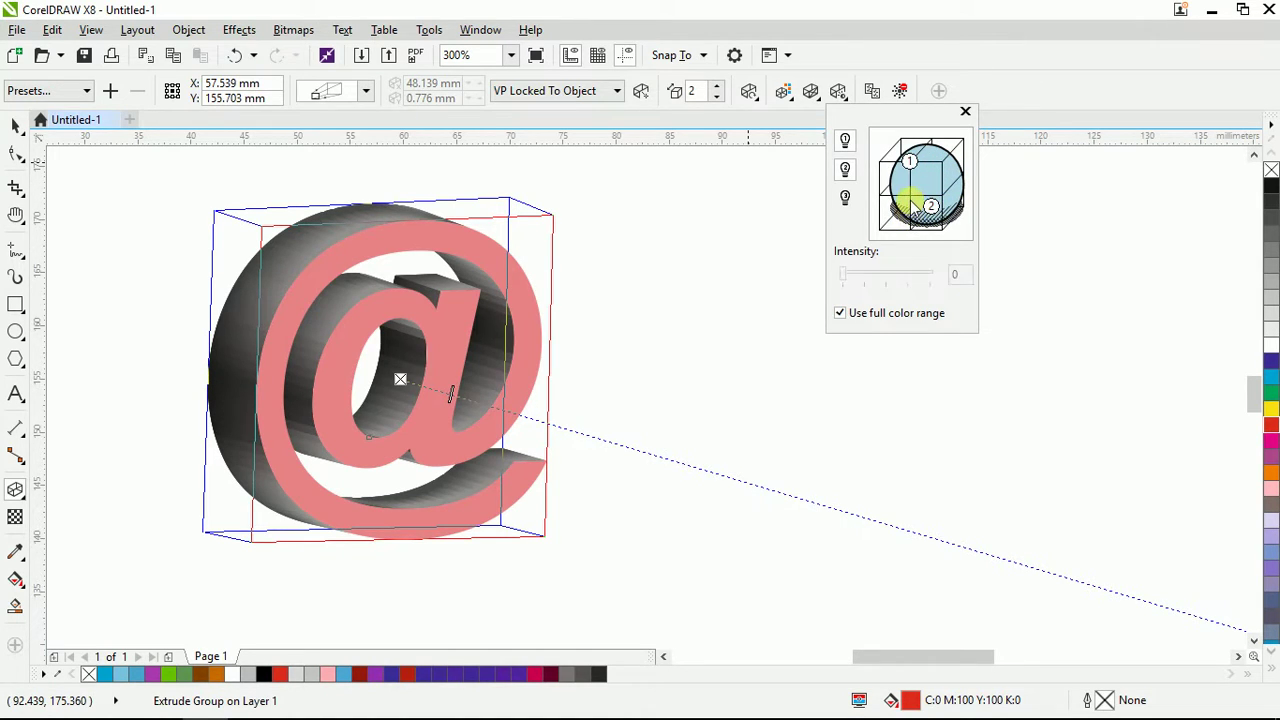
# Try light source 3 on the @ extrusion, switching it on and off to compare the shading
pyautogui.click(845, 197)
pyautogui.click(845, 197)
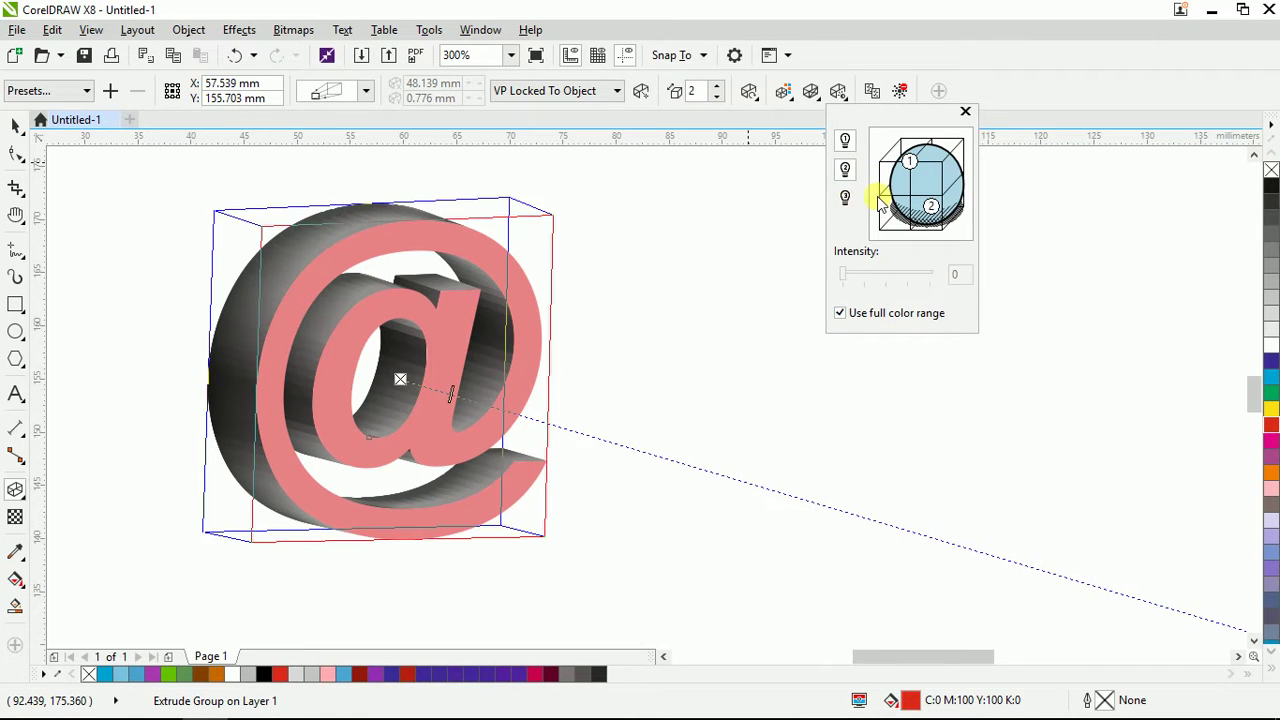
pyautogui.click(845, 197)
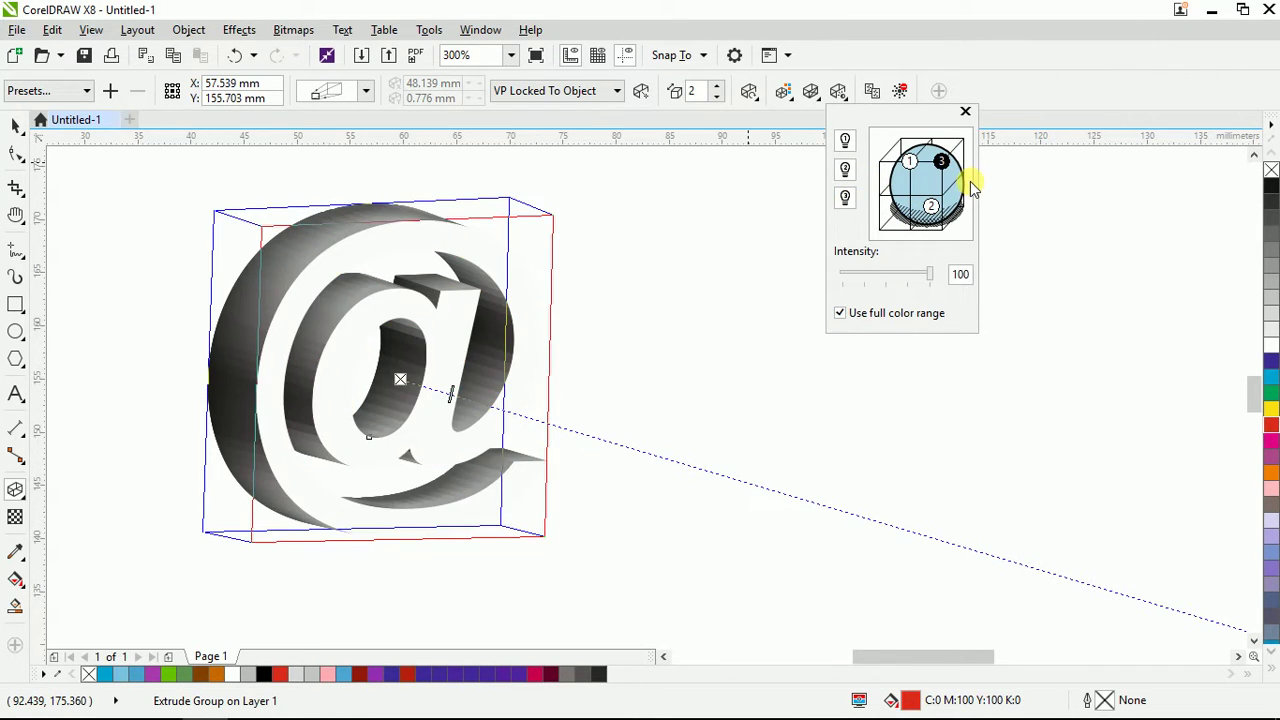
pyautogui.click(845, 197)
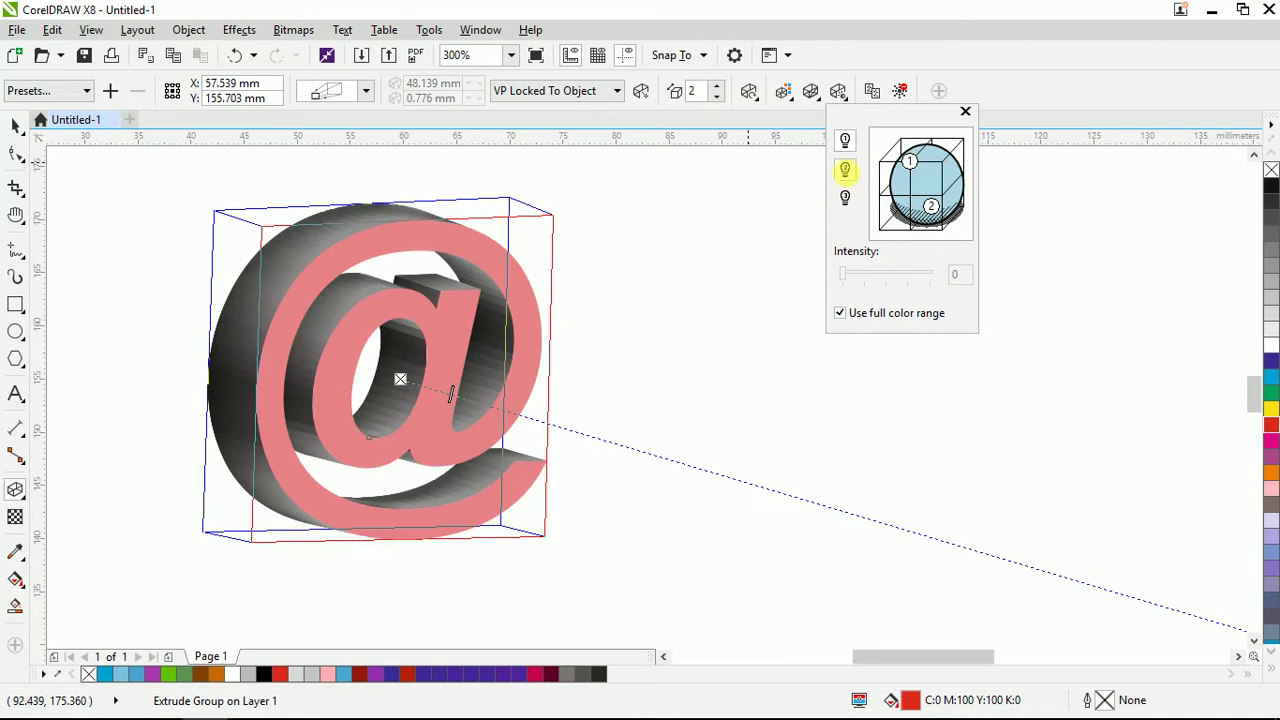
# Switch off light sources 2 and 1, and re-enable light source 1 alone for the @ extrusion
pyautogui.click(846, 171)
pyautogui.click(845, 141)
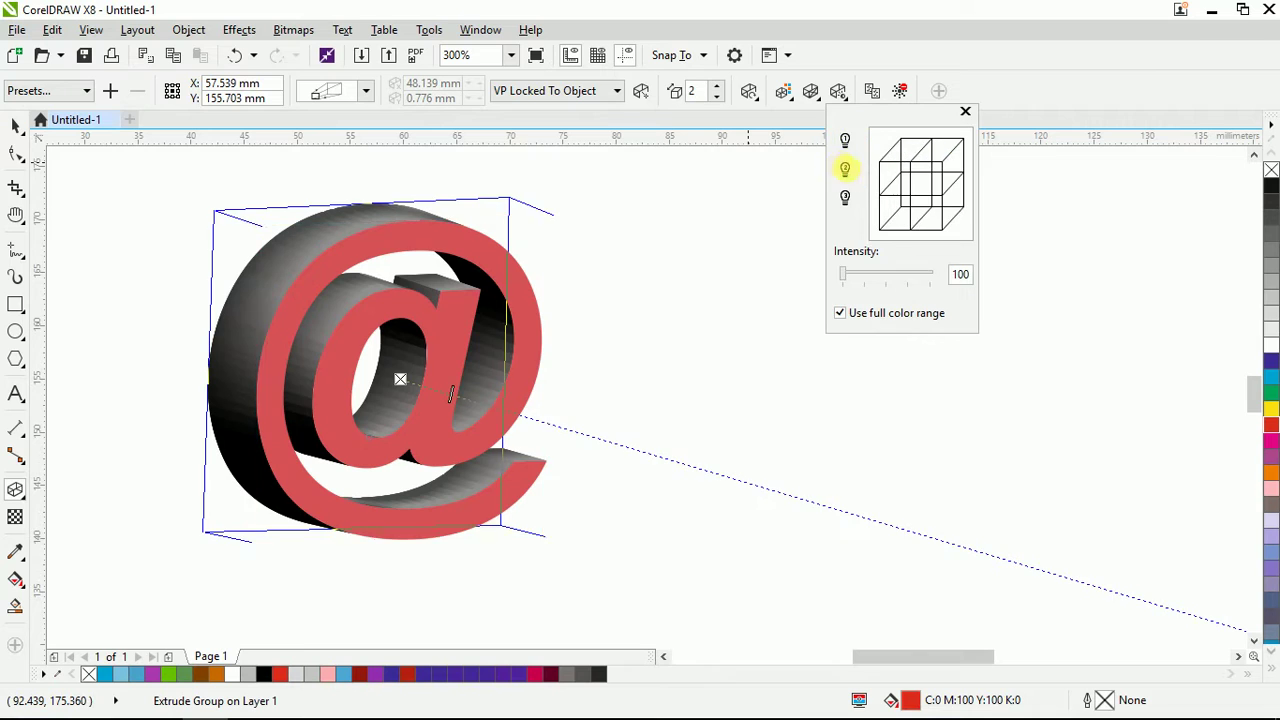
pyautogui.click(845, 143)
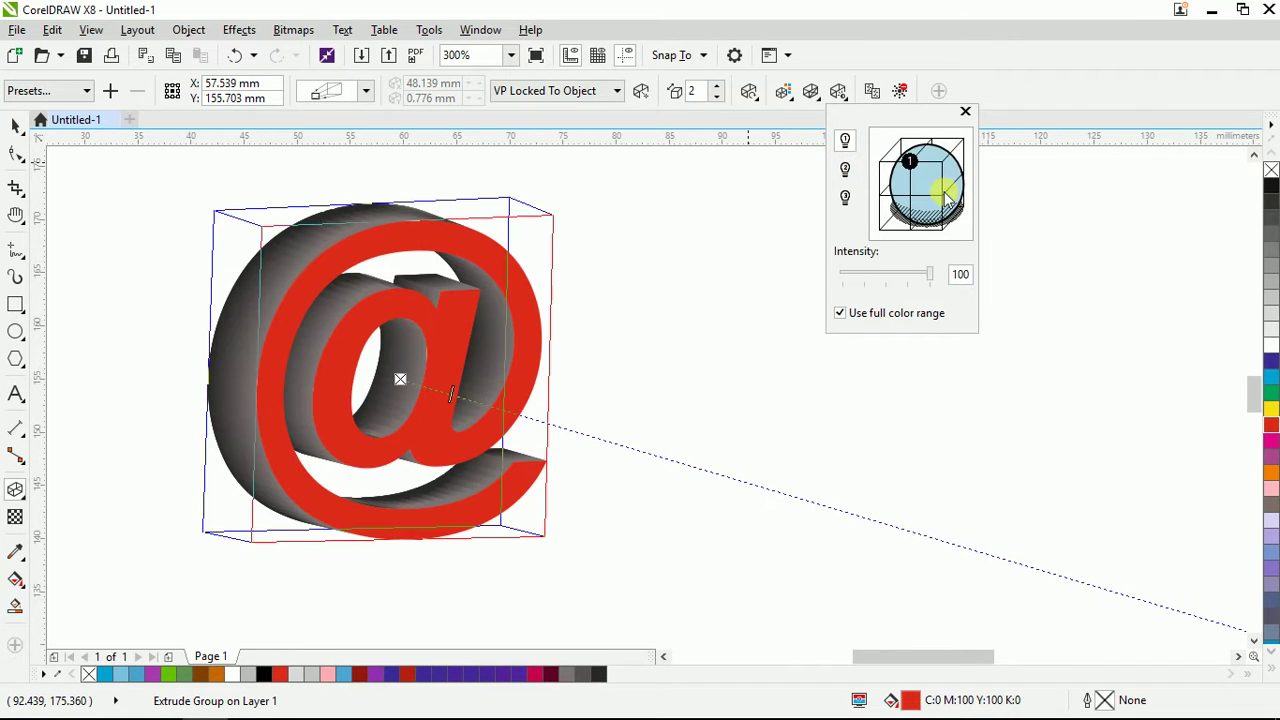
pyautogui.click(908, 160)
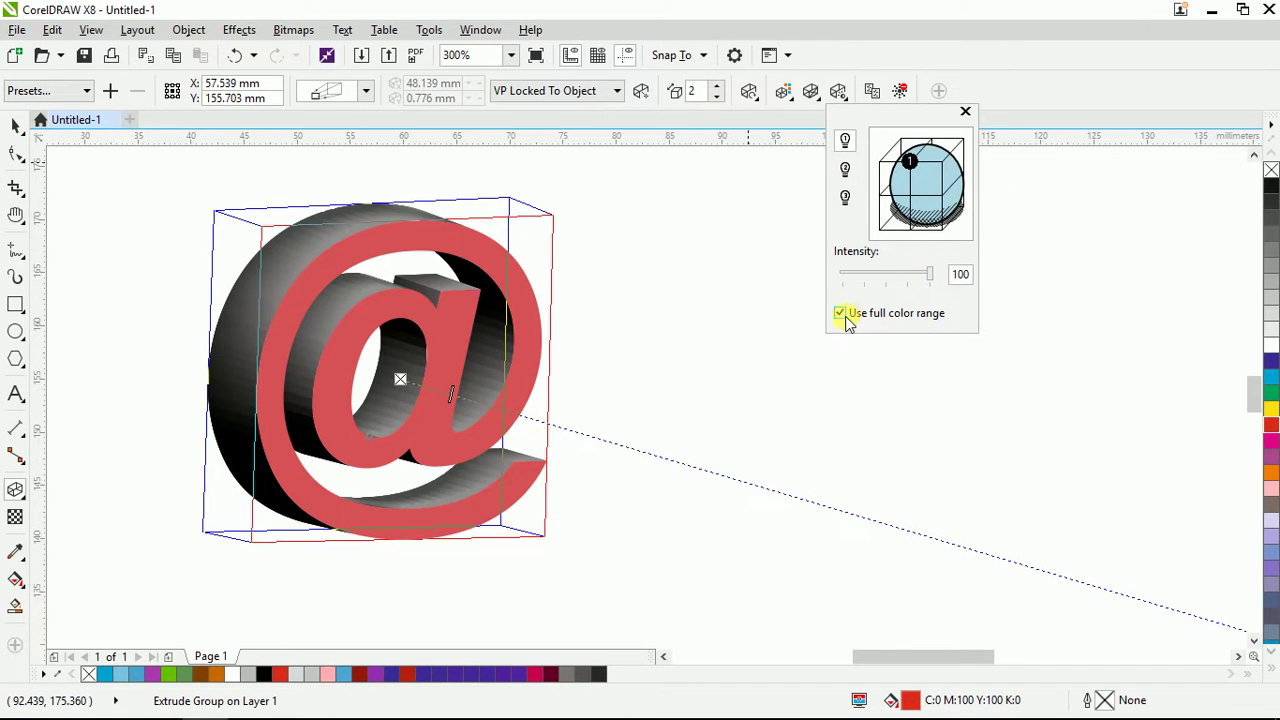
# Try several intensities for light source 1, leave it at 74, and close the lighting settings
pyautogui.click(868, 281)
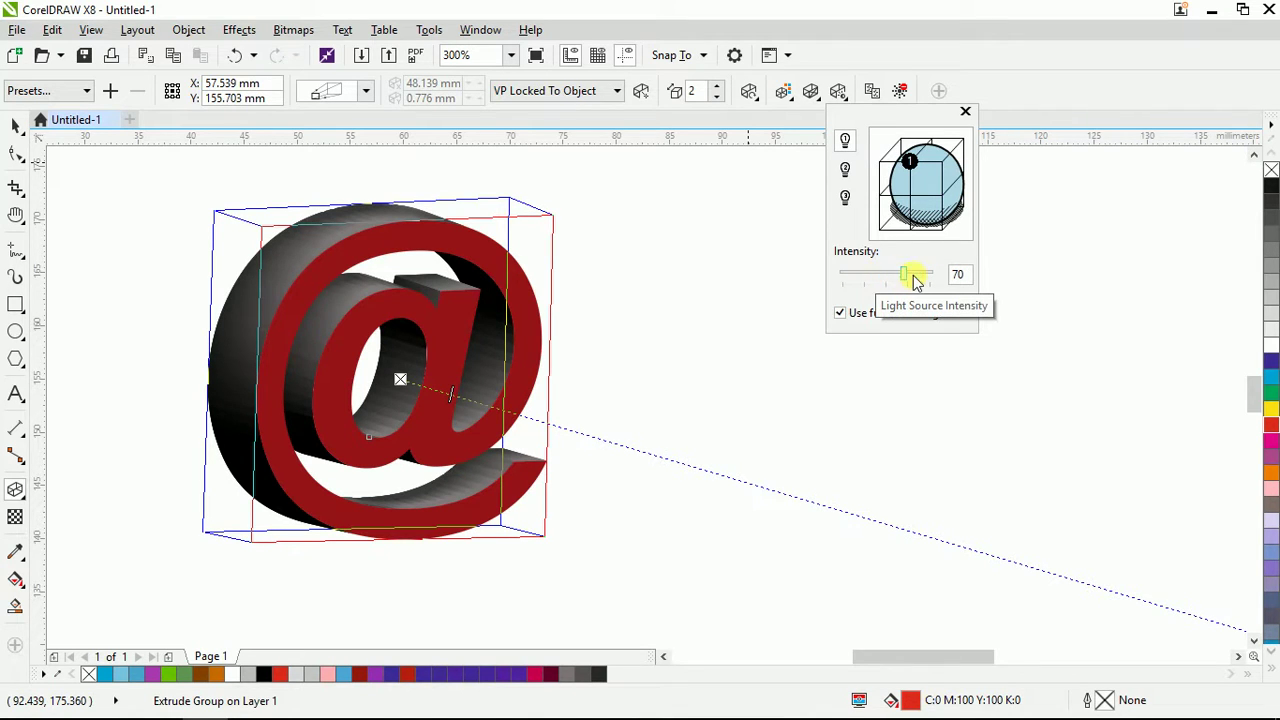
pyautogui.moveTo(900, 275); pyautogui.dragTo(870, 278)
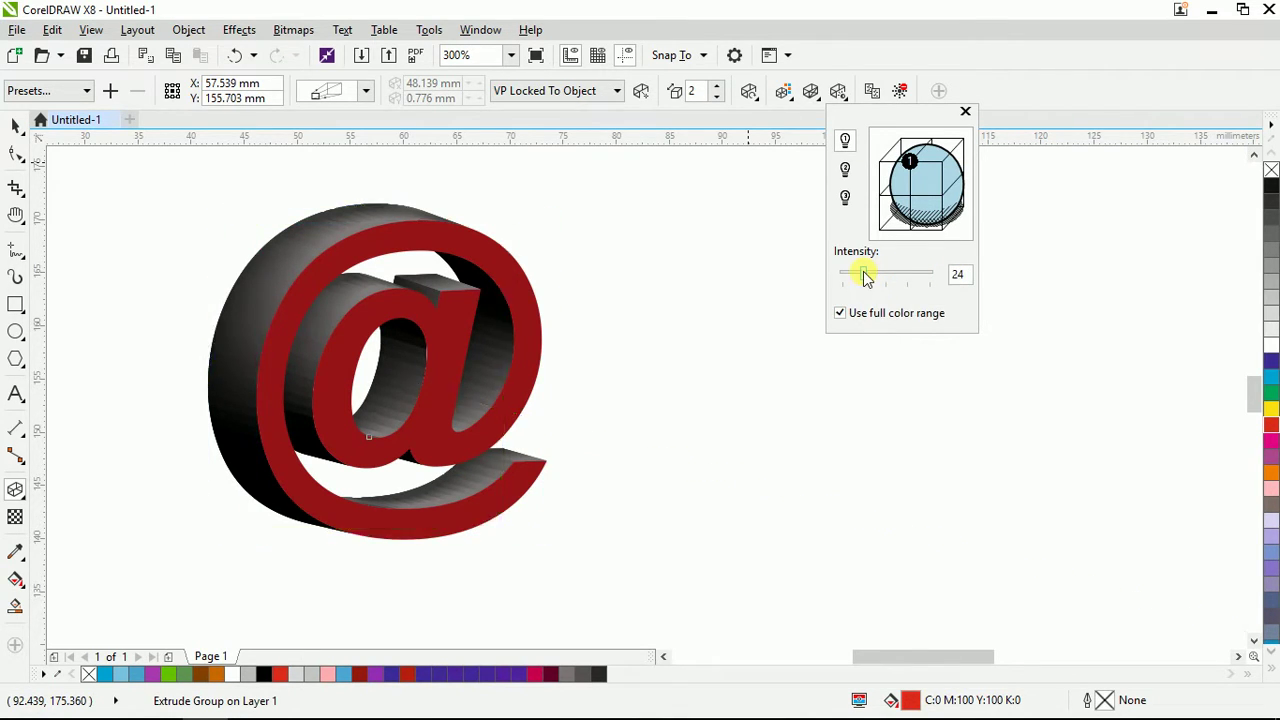
pyautogui.click(895, 281)
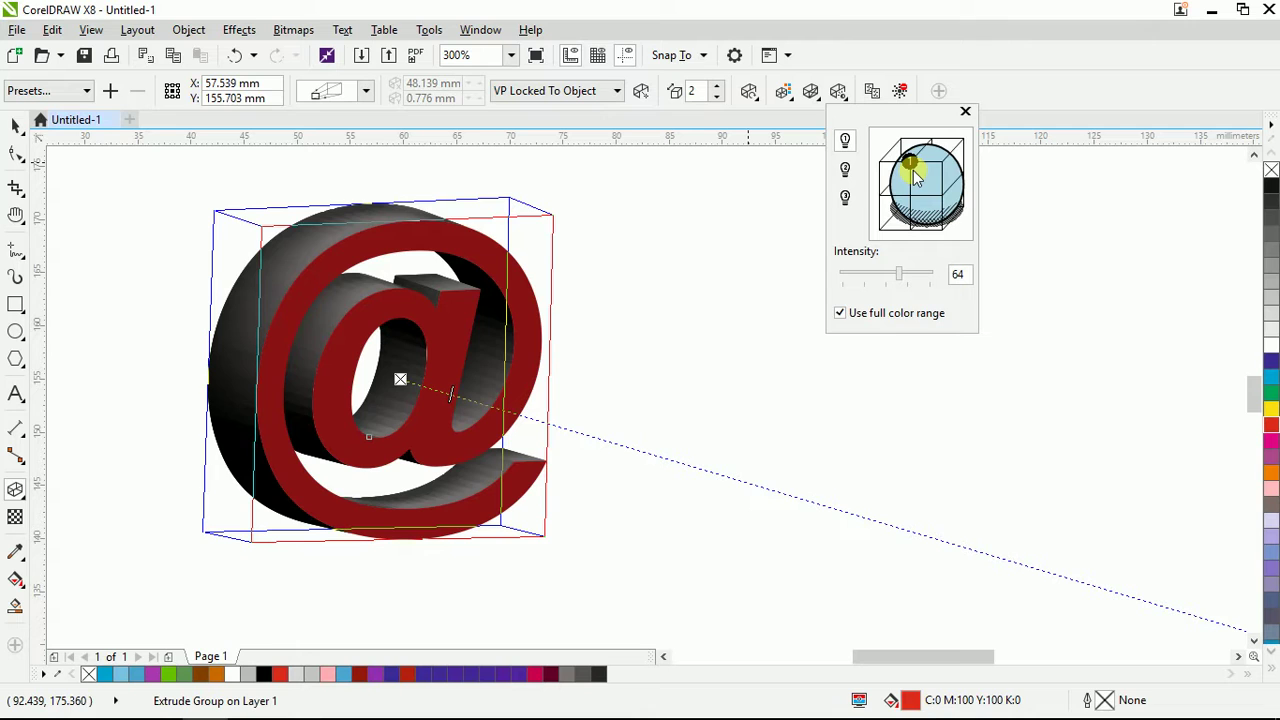
pyautogui.moveTo(910, 273); pyautogui.dragTo(929, 289)
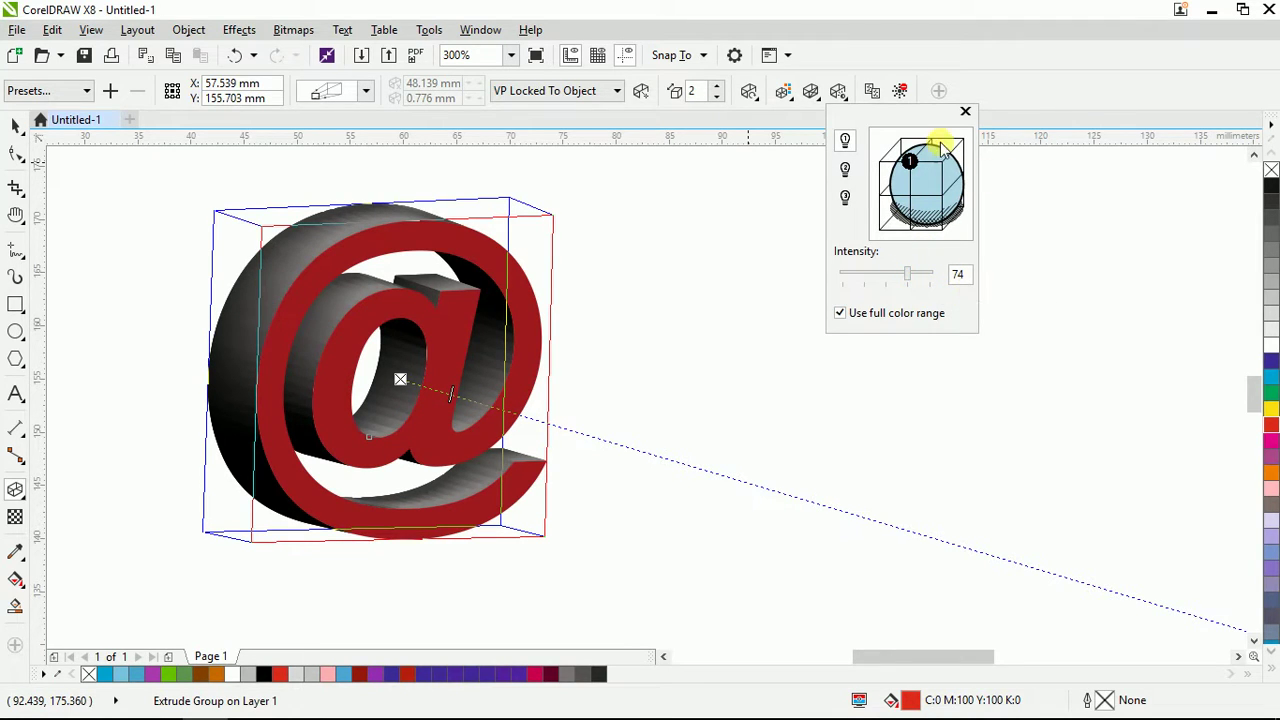
pyautogui.click(966, 112)
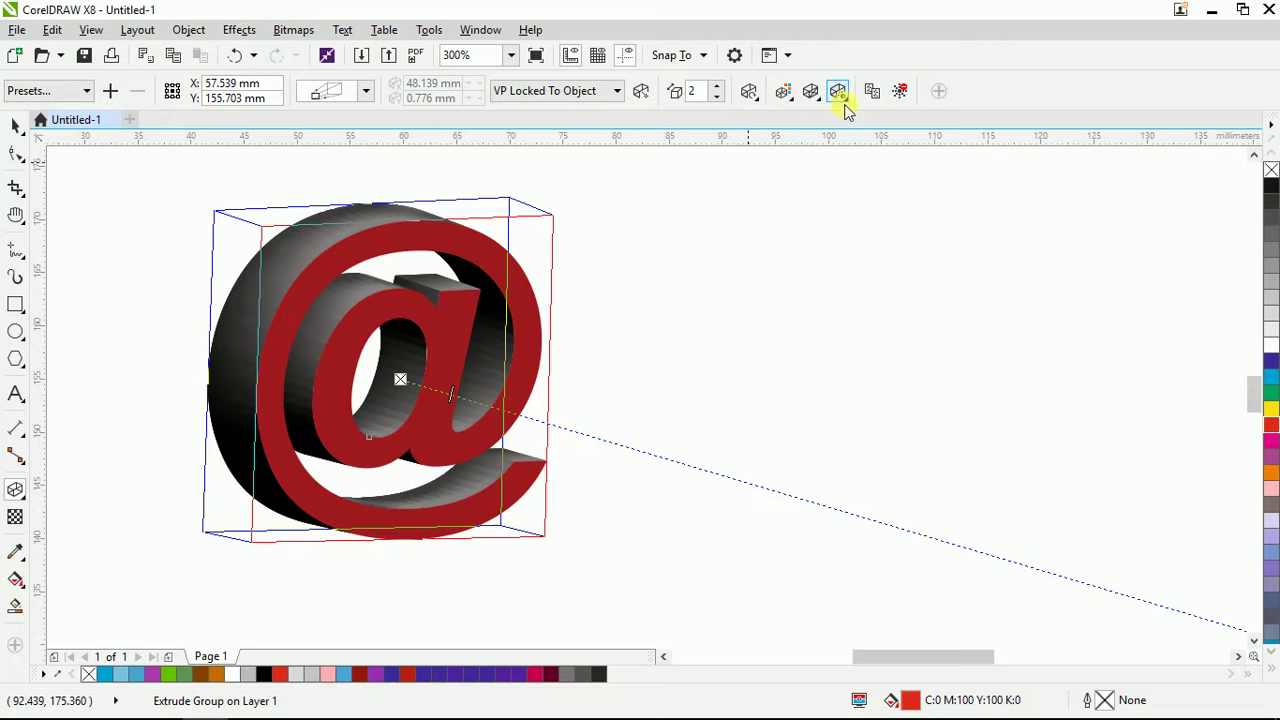
# Clear the extrusion from the @ symbol and move the flat curve to about X 65.908 mm, Y 155.798 mm
pyautogui.click(901, 93)
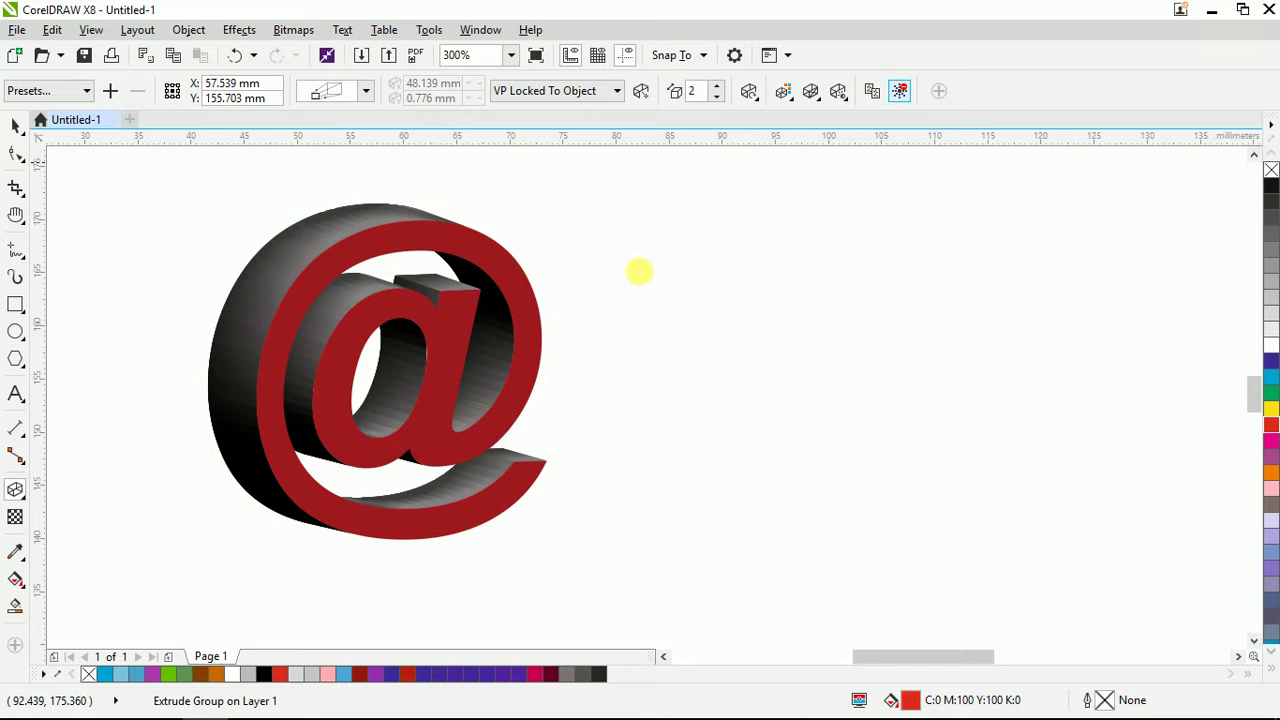
pyautogui.click(16, 125)
pyautogui.click(429, 380)
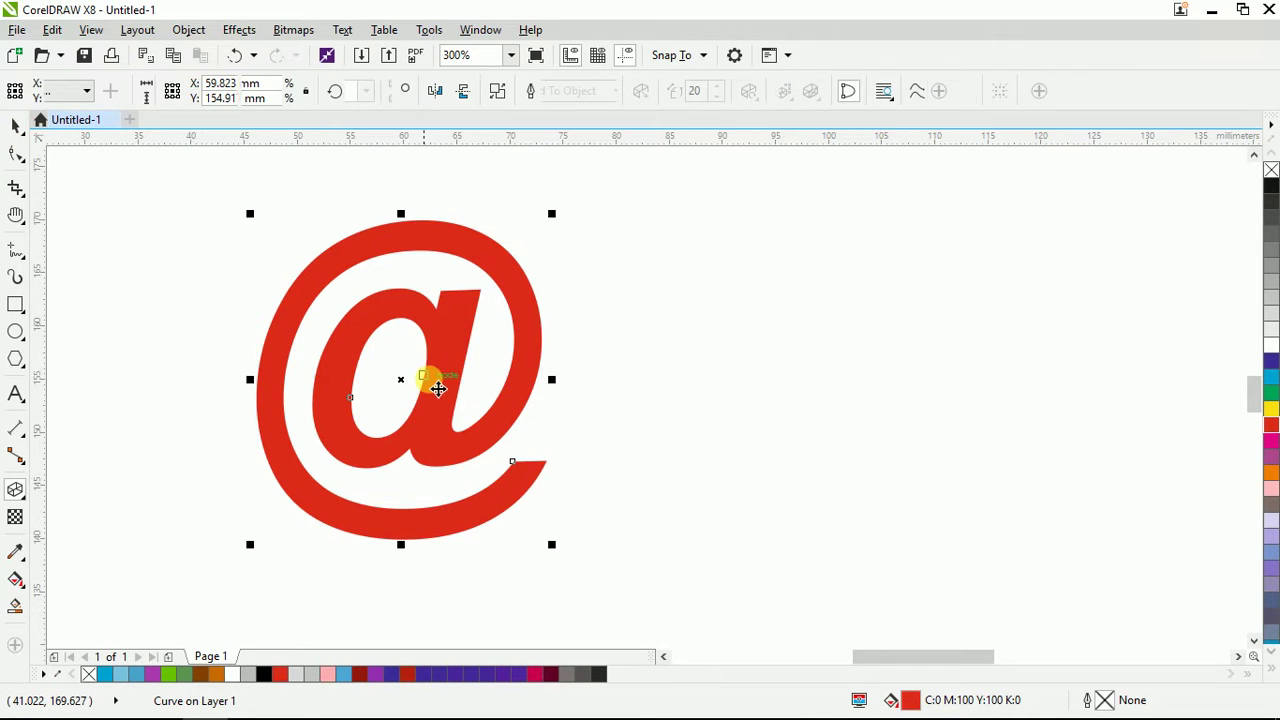
pyautogui.moveTo(429, 380); pyautogui.dragTo(472, 372)
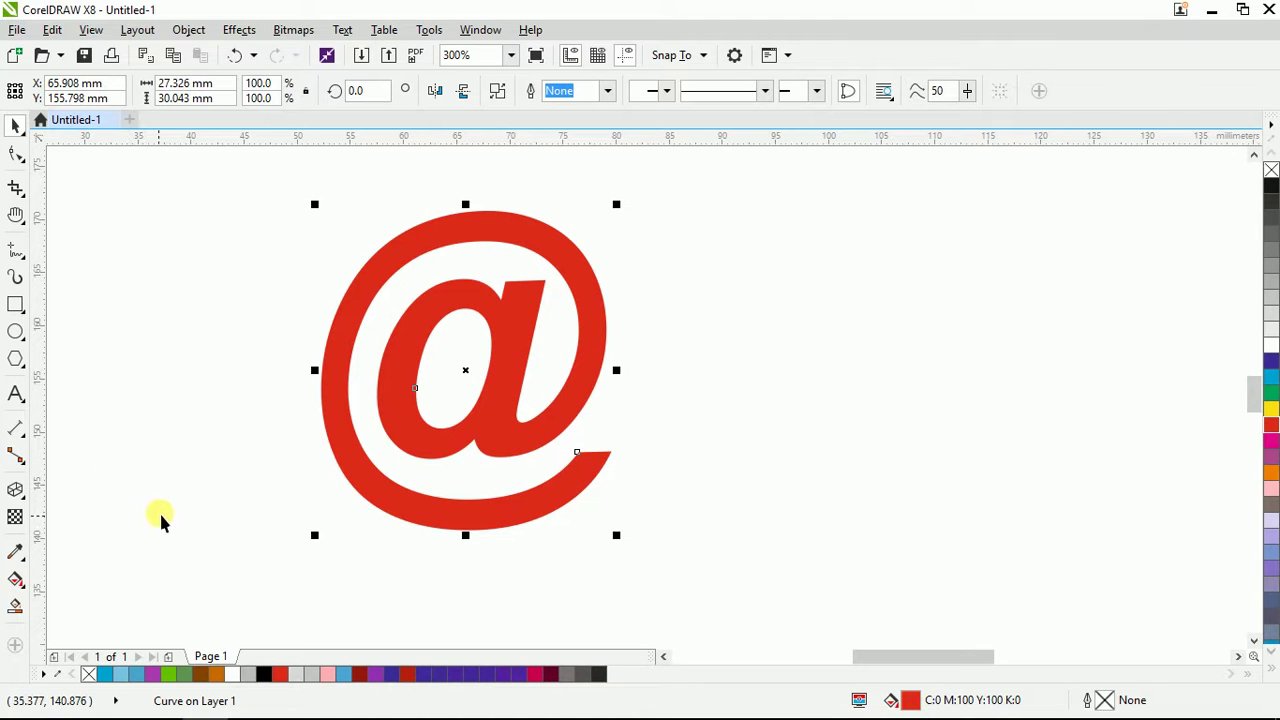
# Extrude the flat @ symbol again toward a vanishing point at about 8.275 mm, 2.893 mm
pyautogui.click(17, 489)
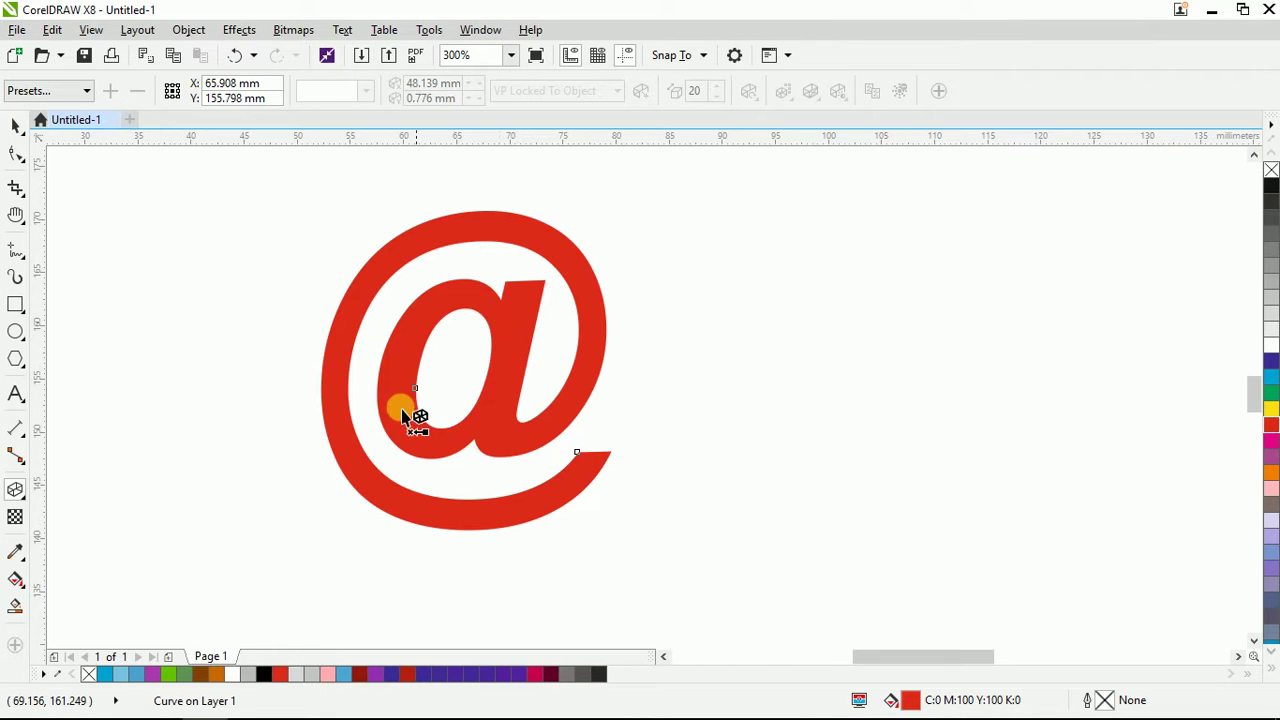
pyautogui.moveTo(418, 326); pyautogui.dragTo(556, 346)
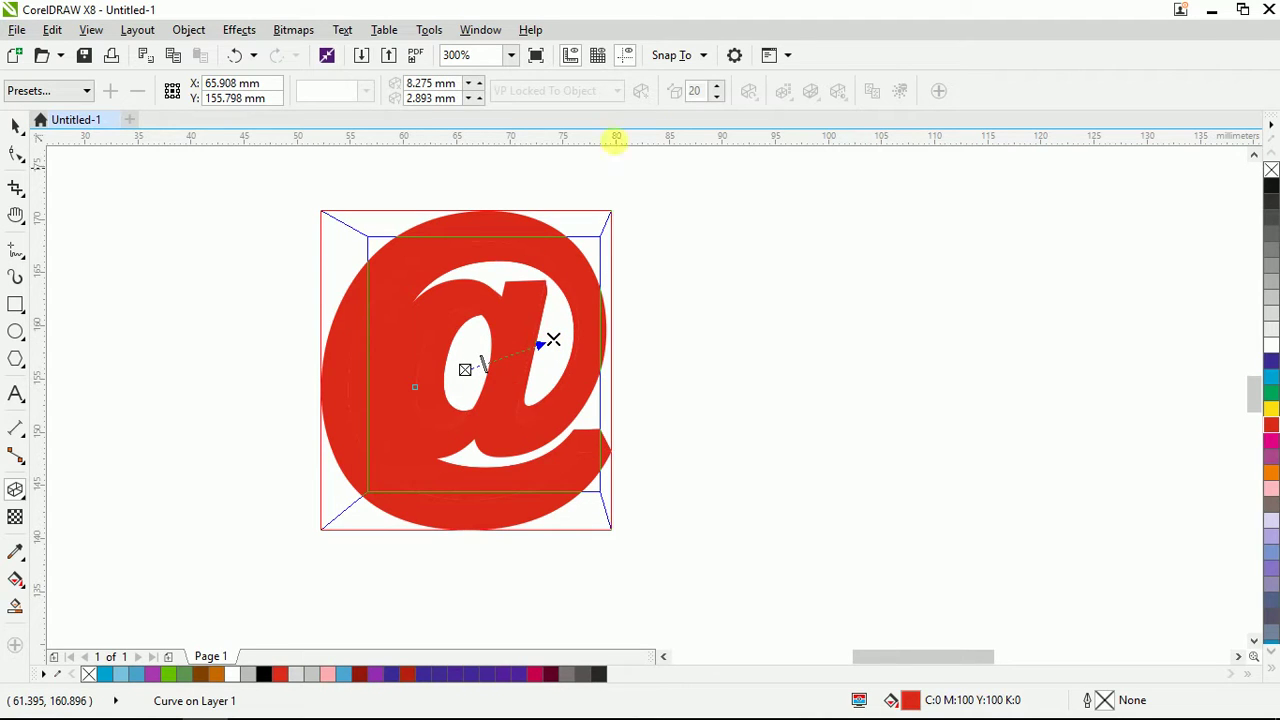
# Switch the @ extrusion's color to a solid fill and try a pink shade of C11 M60 Y38 K6
pyautogui.click(810, 94)
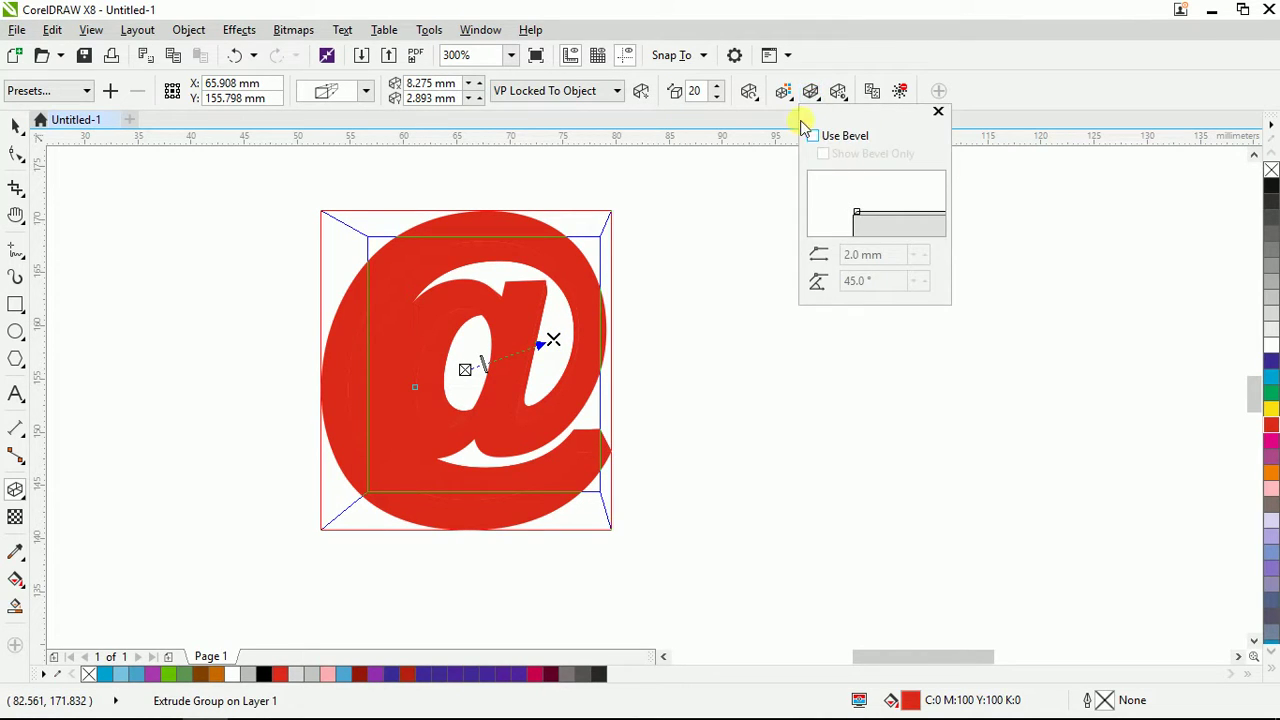
pyautogui.click(790, 103)
pyautogui.click(789, 100)
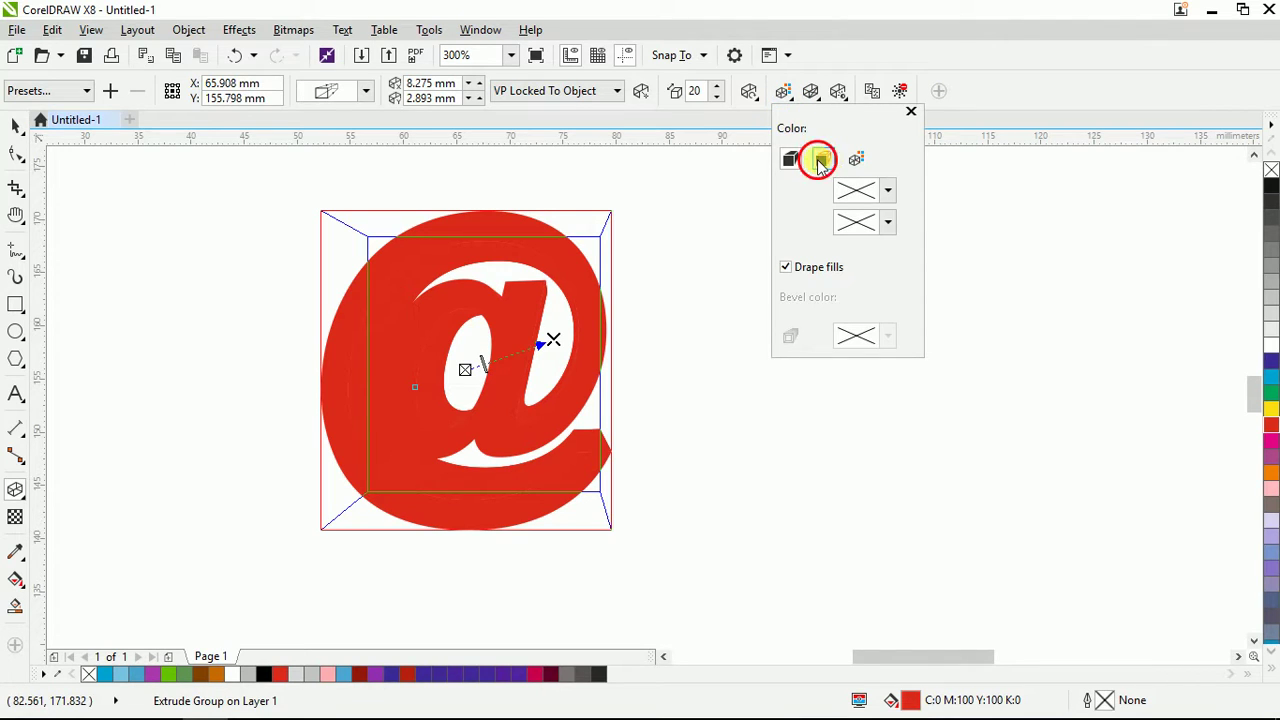
pyautogui.click(820, 162)
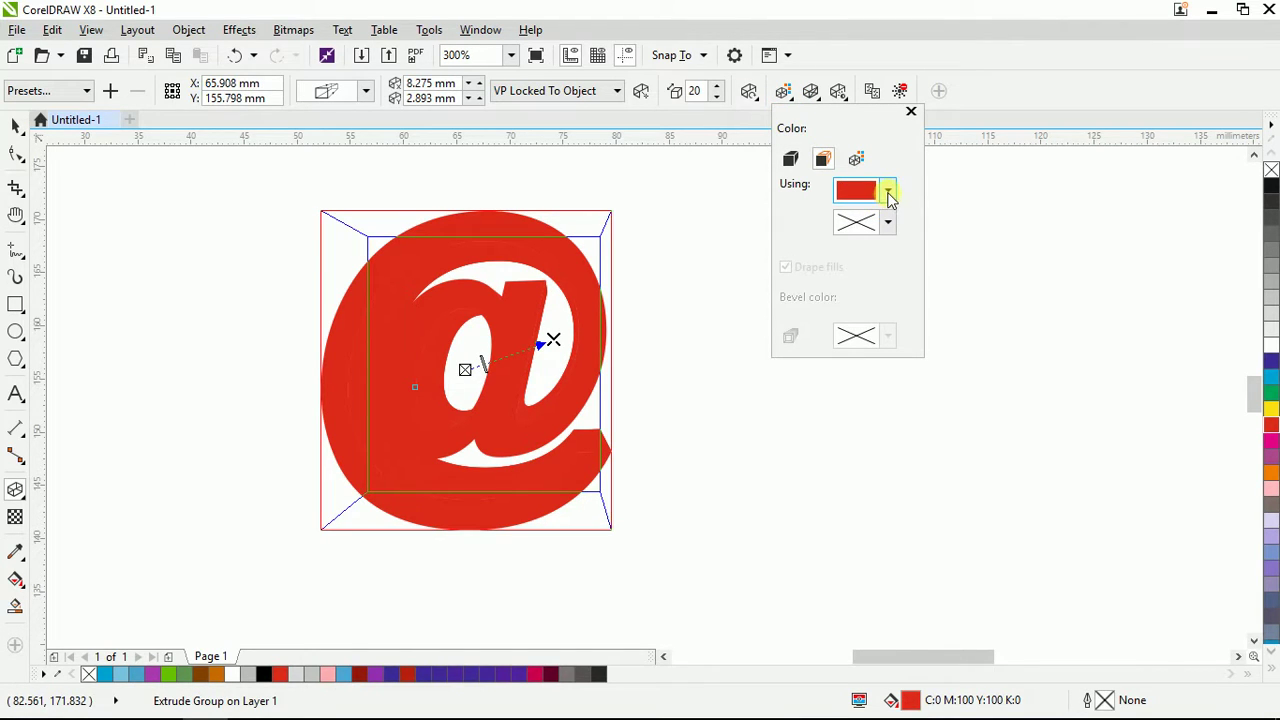
pyautogui.click(888, 192)
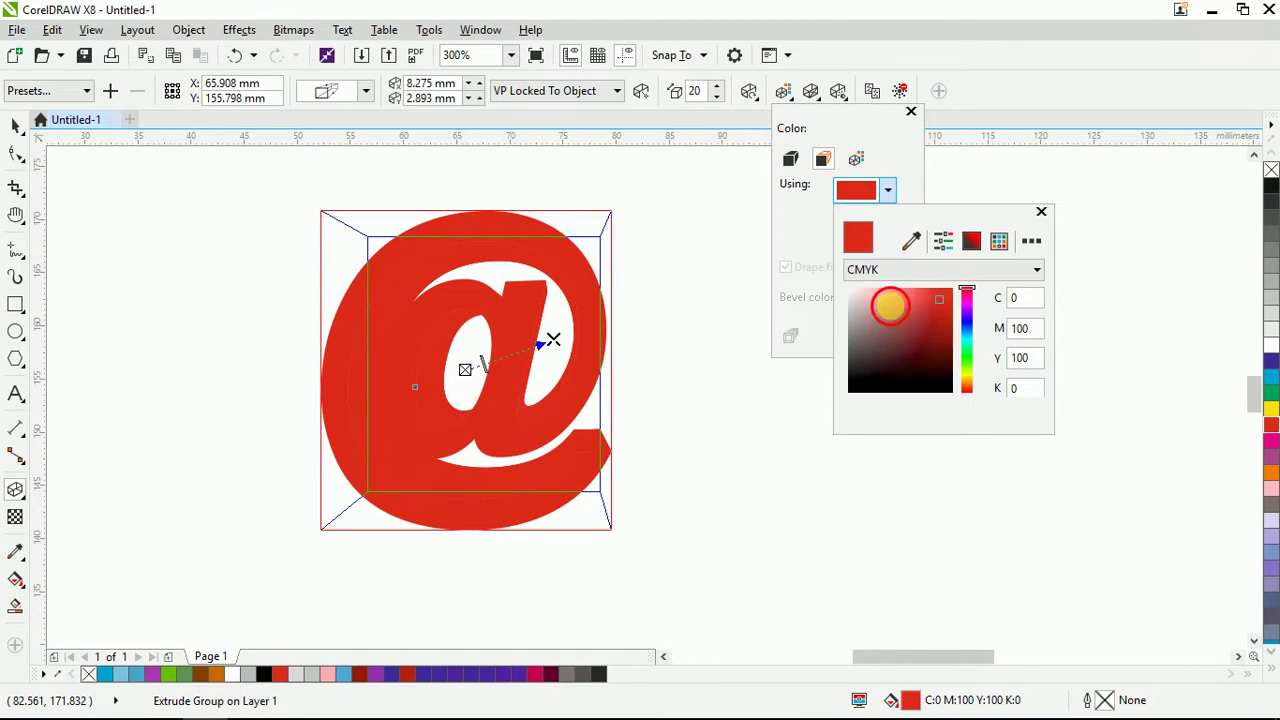
pyautogui.click(891, 305)
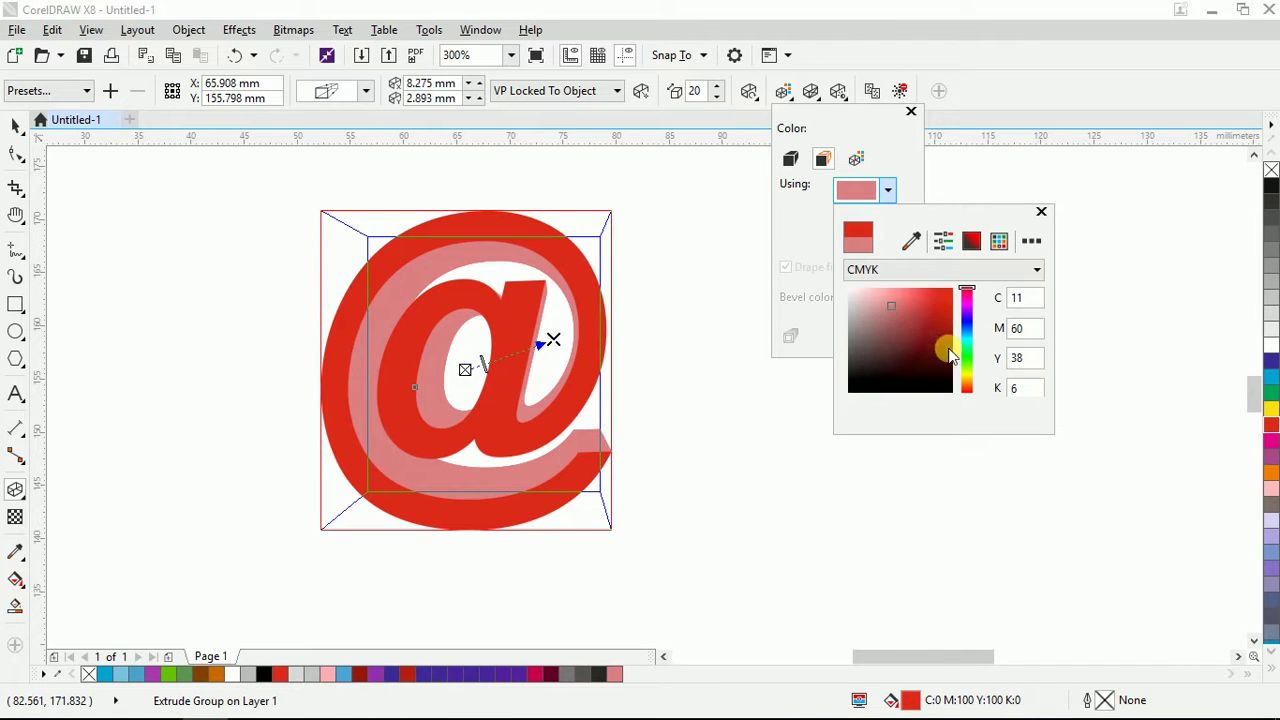
# Change the solid extrusion color to a near-black teal of C96 M59 Y69 K92, close the color settings and deselect the symbol
pyautogui.click(966, 343)
pyautogui.moveTo(885, 338)
pyautogui.mouseDown()
pyautogui.moveTo(866, 343)
pyautogui.moveTo(868, 361)
pyautogui.moveTo(889, 361)
pyautogui.moveTo(891, 386)
pyautogui.mouseUp()
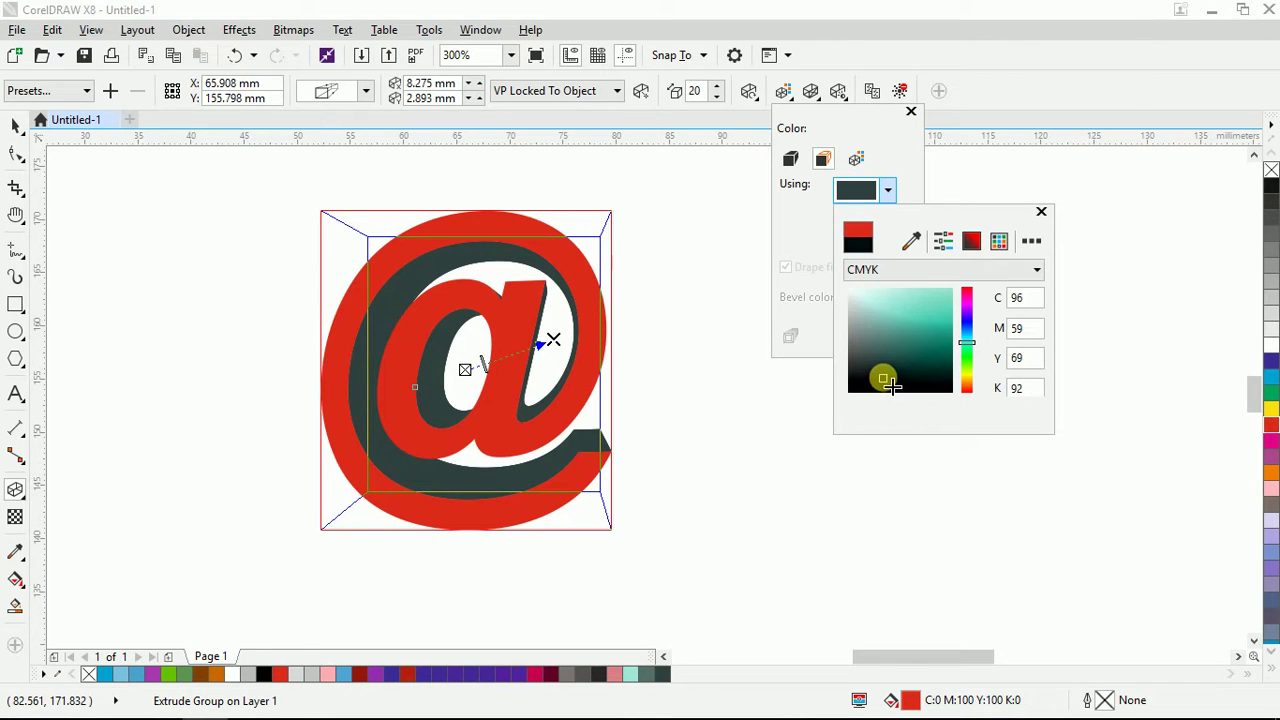
pyautogui.press('Escape')
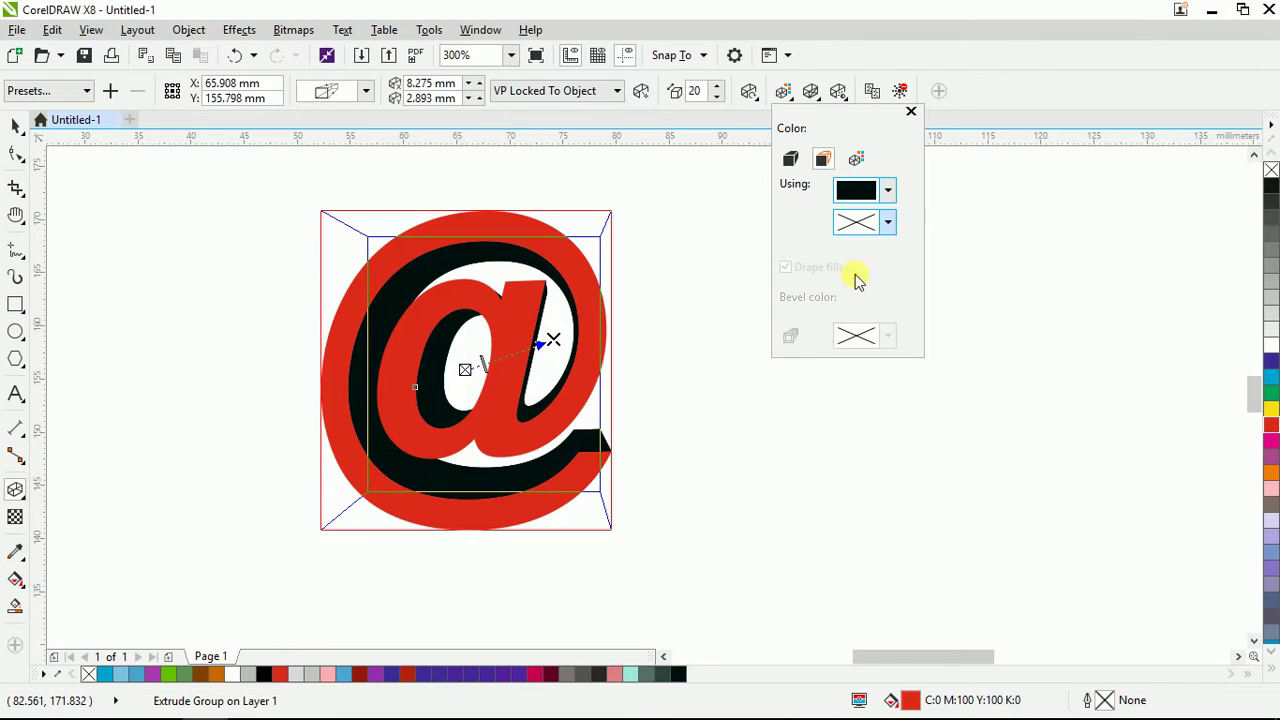
pyautogui.click(910, 112)
pyautogui.click(741, 391)
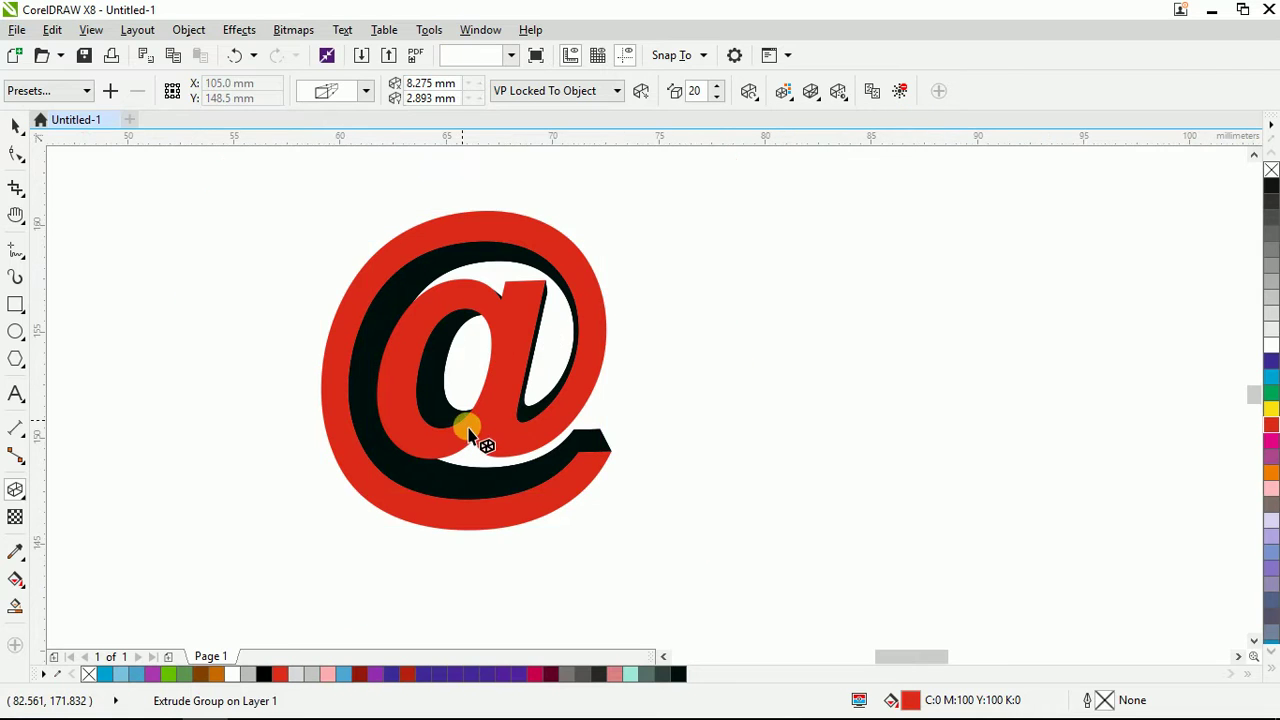
# Select the extruded @ symbol and break its extrude group apart
pyautogui.scroll(2, 471, 429)
pyautogui.scroll(-2, 495, 340)
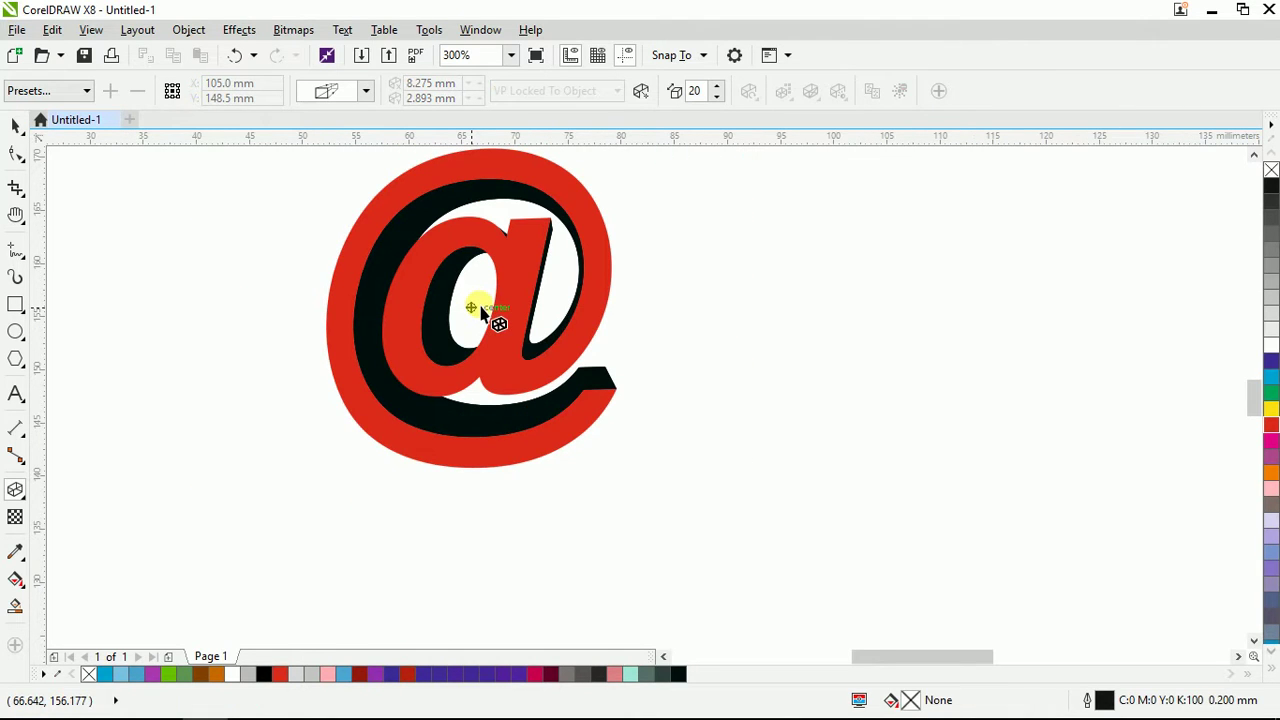
pyautogui.click(481, 313)
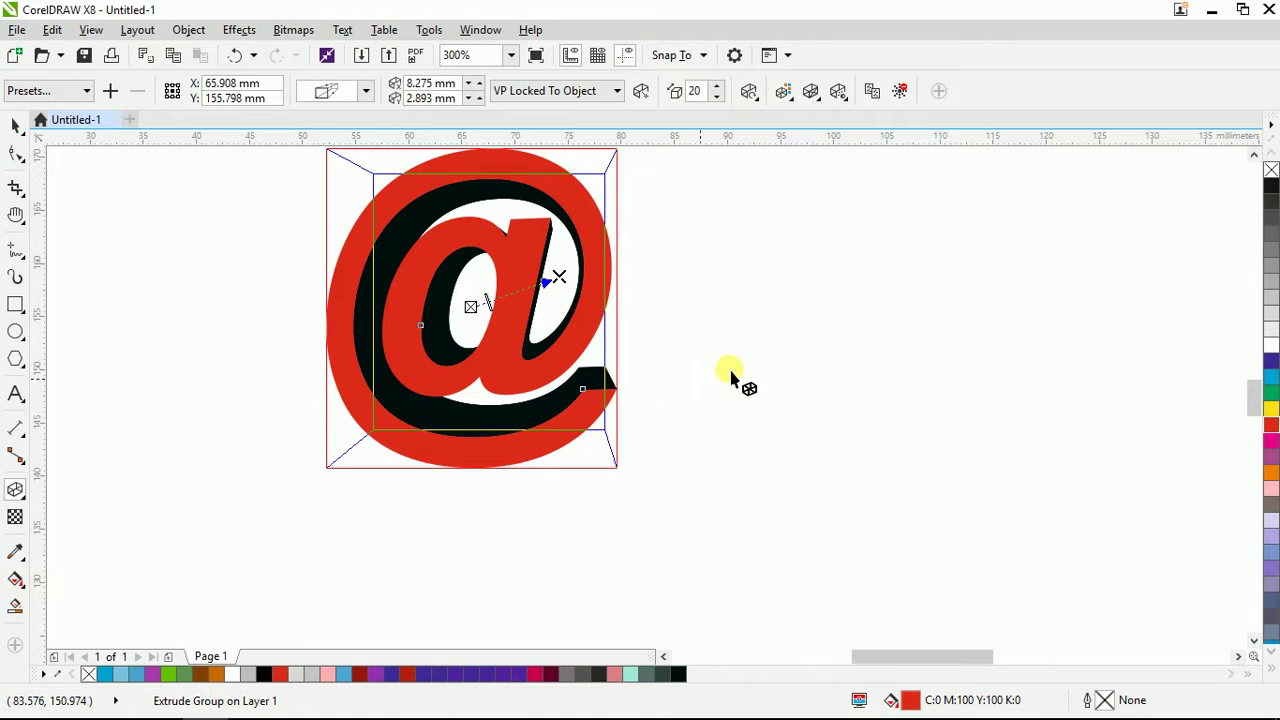
pyautogui.rightClick(497, 246)
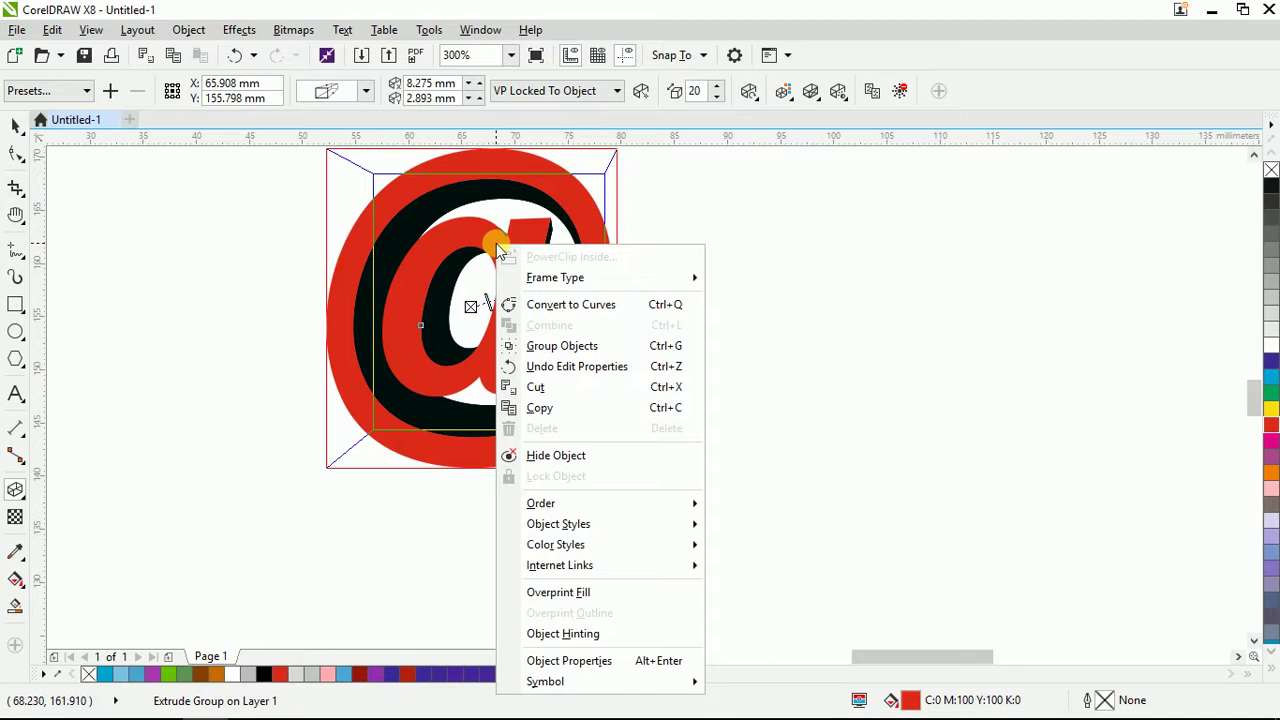
pyautogui.click(188, 31)
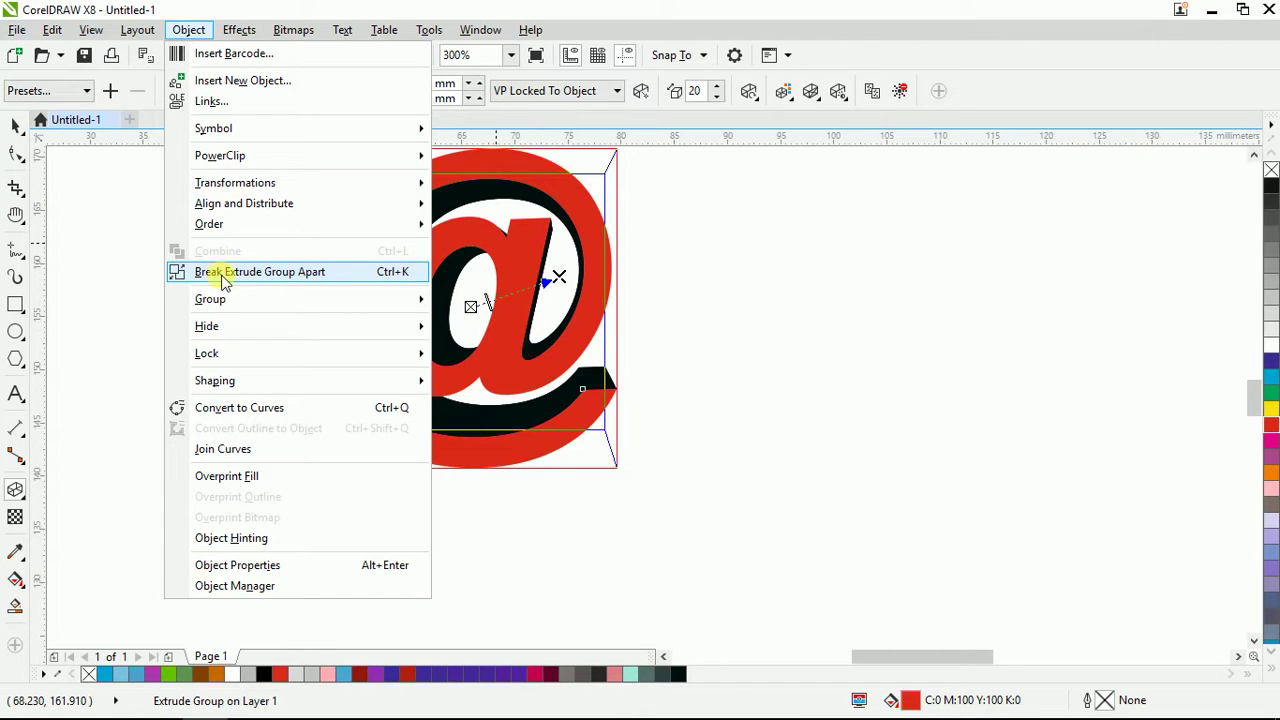
pyautogui.click(385, 277)
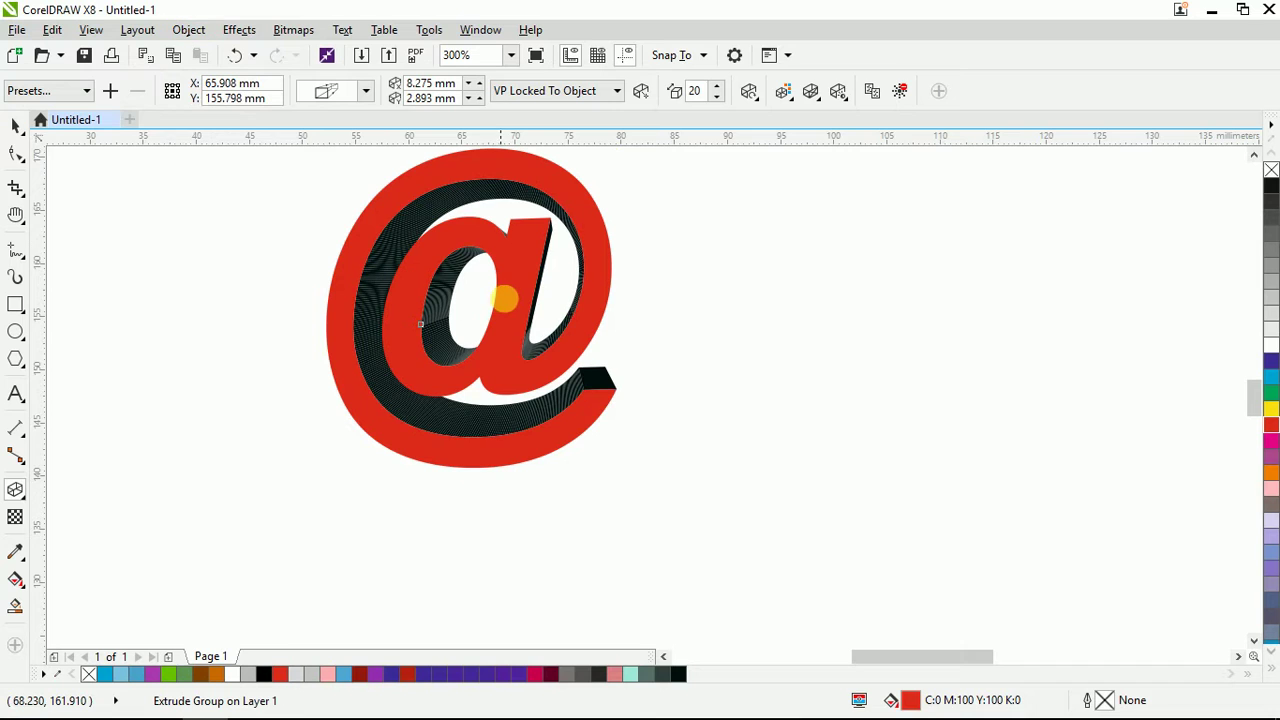
# Move the red @ face off its dark sides to about X 80.019 mm, Y 155.975 mm, and undo the move
pyautogui.click(14, 125)
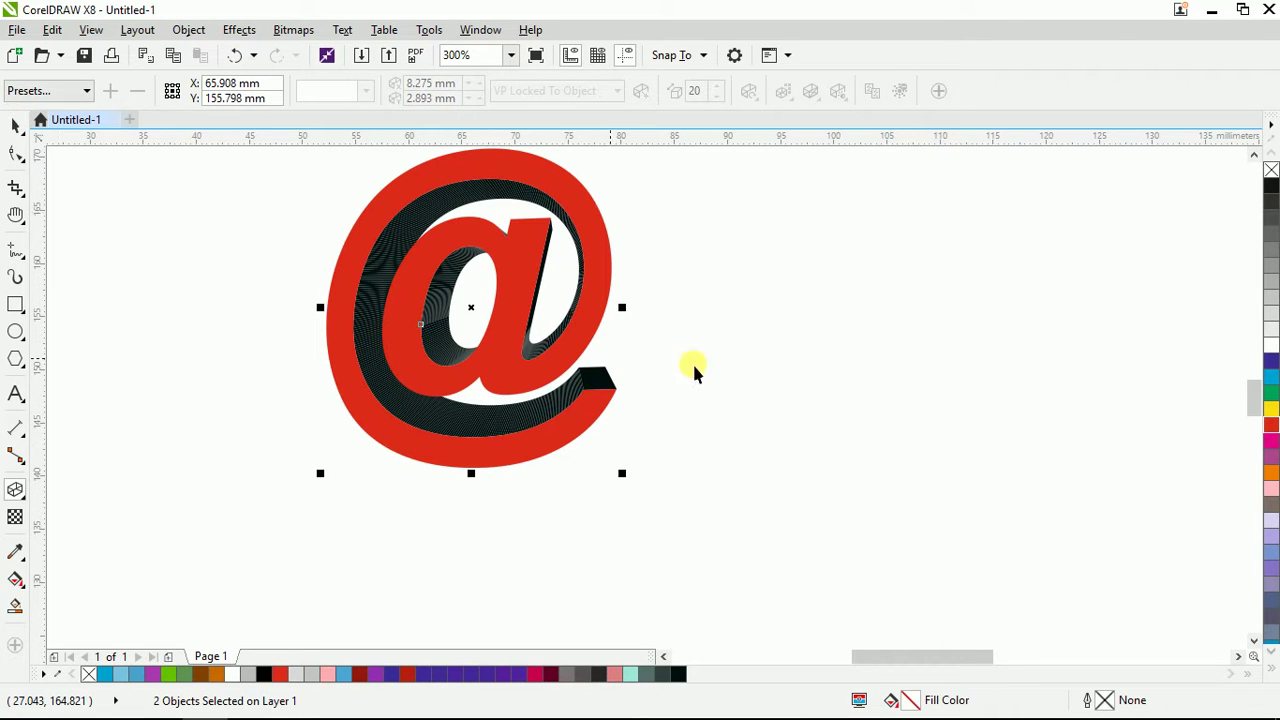
pyautogui.click(502, 306)
pyautogui.moveTo(511, 298); pyautogui.dragTo(667, 304)
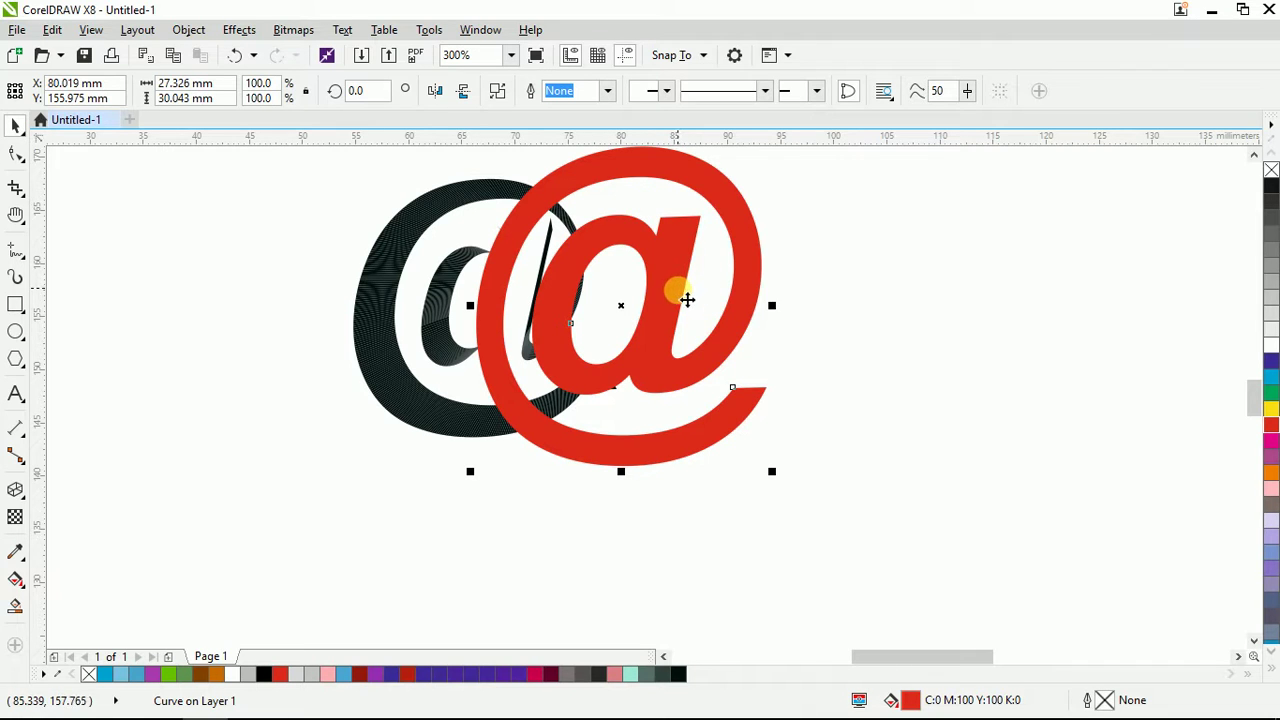
pyautogui.hotkey('ctrl', 'z')
# Move the red face fully clear of the extrusion, to about X 93.072 mm, Y 155.975 mm, undo the move and deselect
pyautogui.scroll(2, 506, 266)
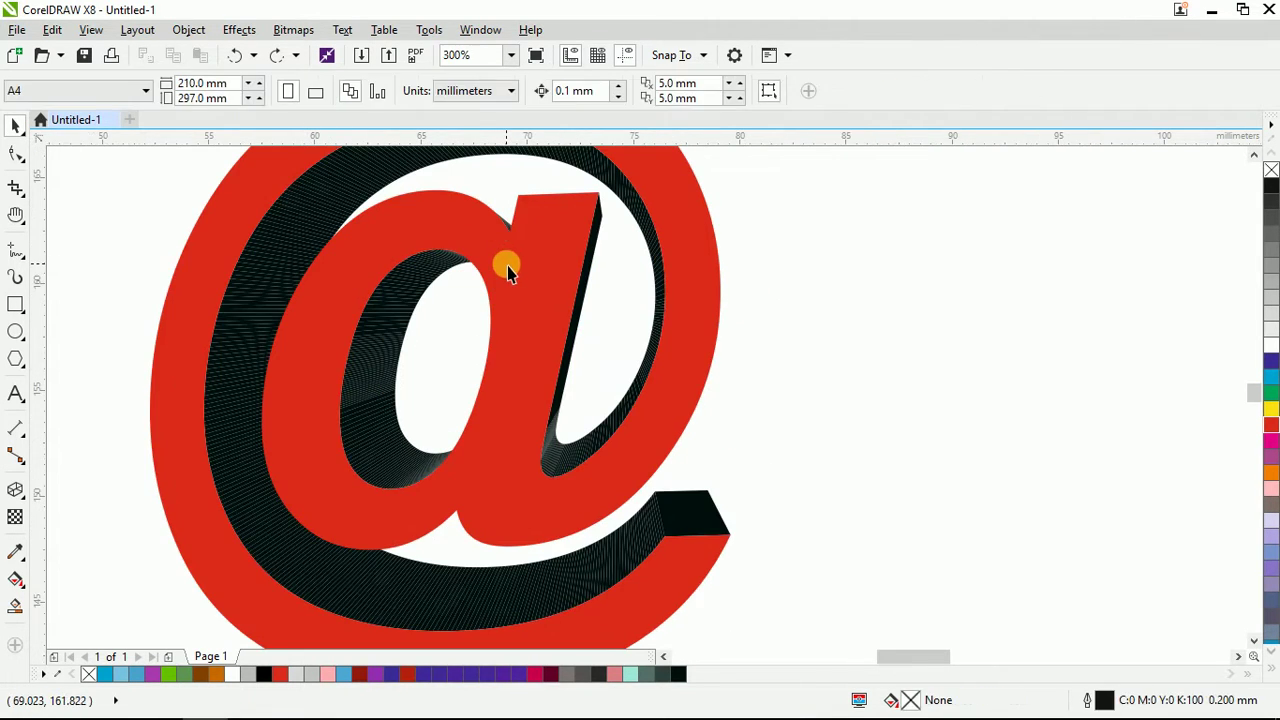
pyautogui.scroll(-2, 600, 270)
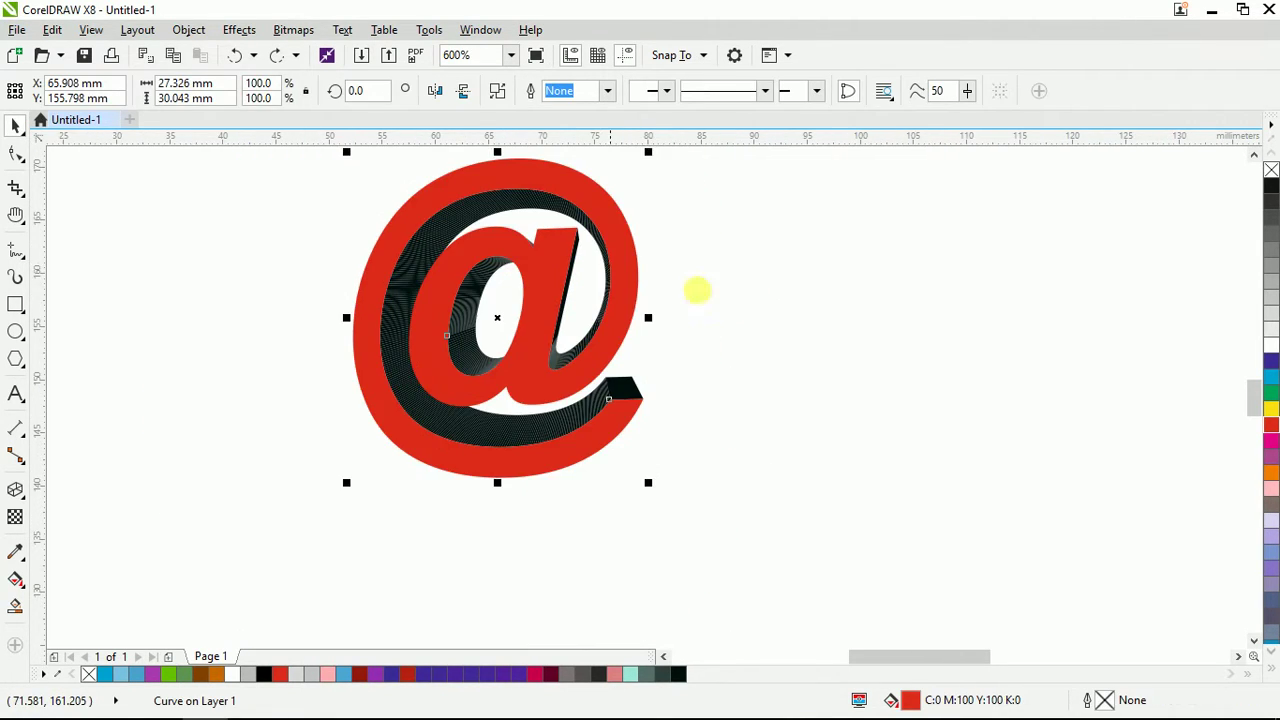
pyautogui.click(491, 278)
pyautogui.click(547, 287)
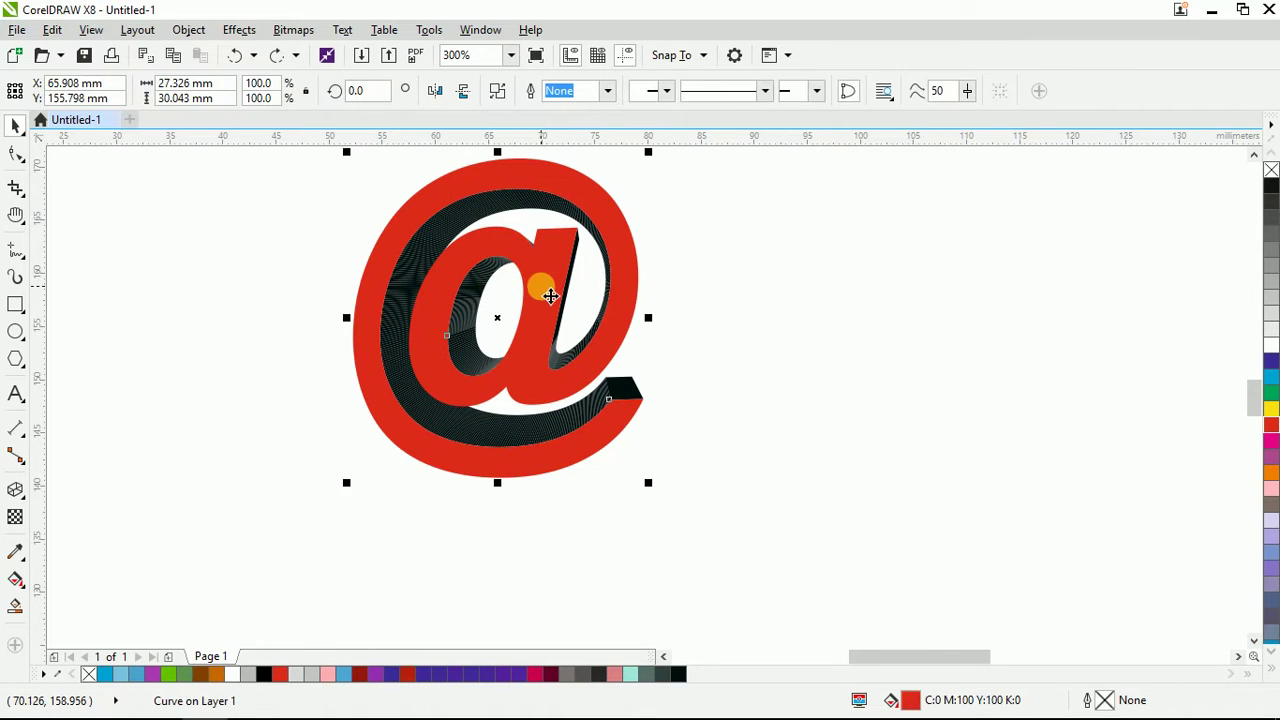
pyautogui.moveTo(550, 292); pyautogui.dragTo(839, 290)
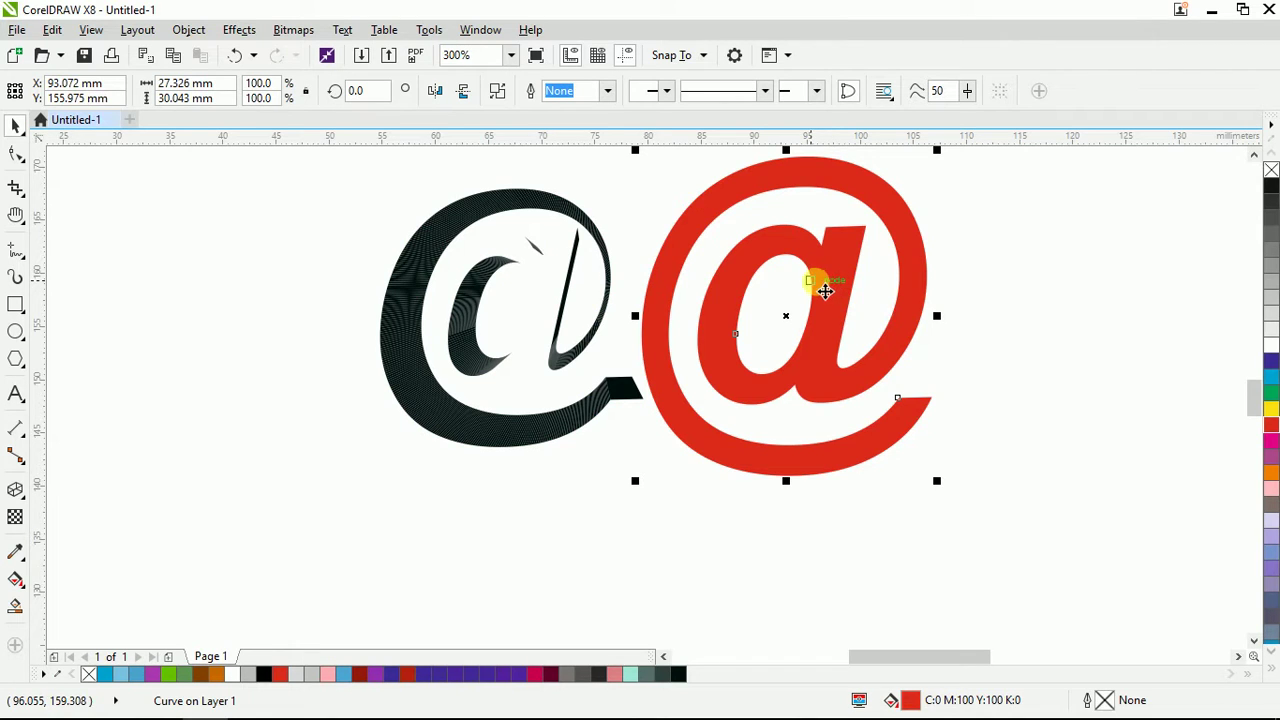
pyautogui.hotkey('ctrl', 'z')
pyautogui.press('Escape')
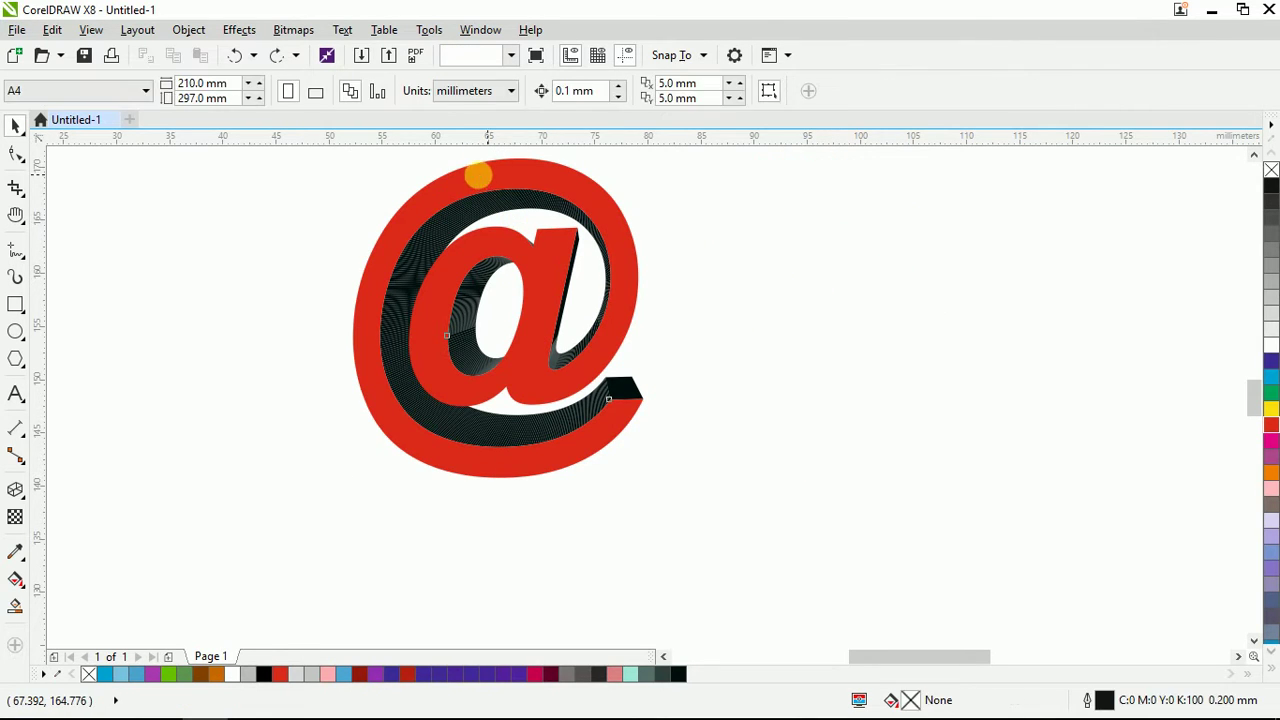
# Delete the red @ face, leaving only the dark extrusion sides
pyautogui.click(478, 176)
pyautogui.press('h')
pyautogui.moveTo(771, 297); pyautogui.dragTo(789, 331)
pyautogui.press('space')
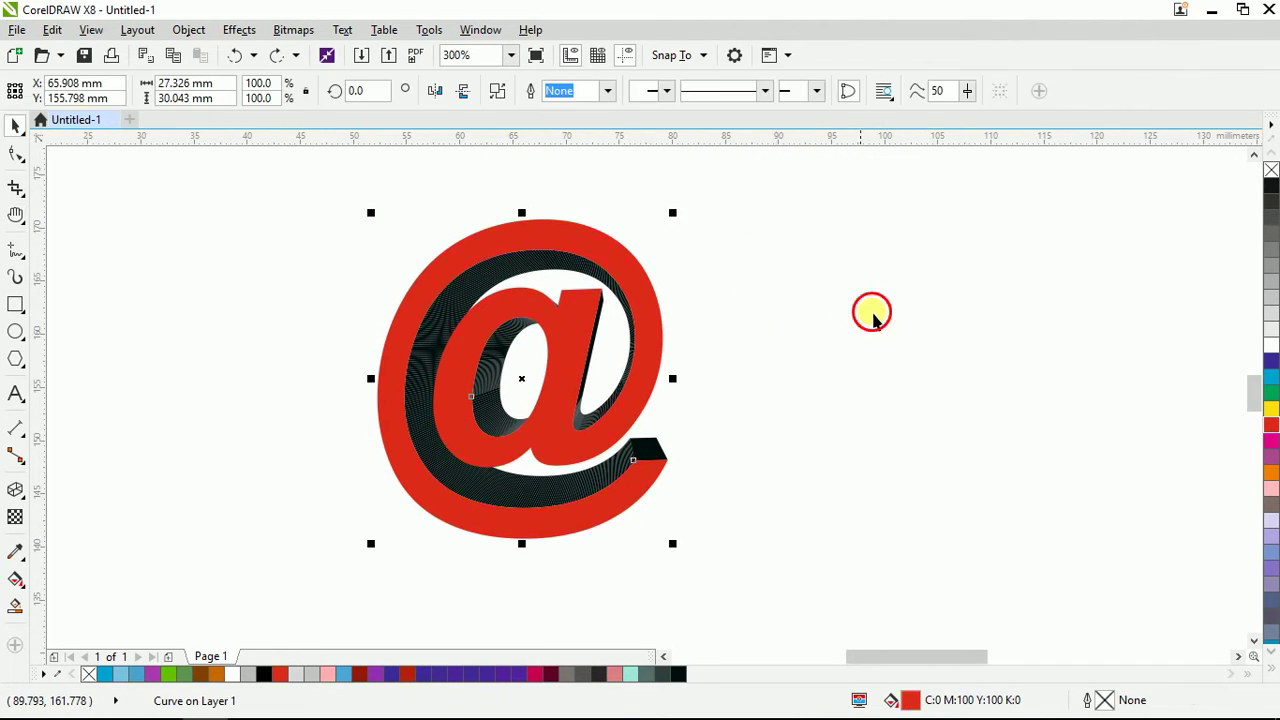
pyautogui.click(458, 265)
pyautogui.click(470, 262)
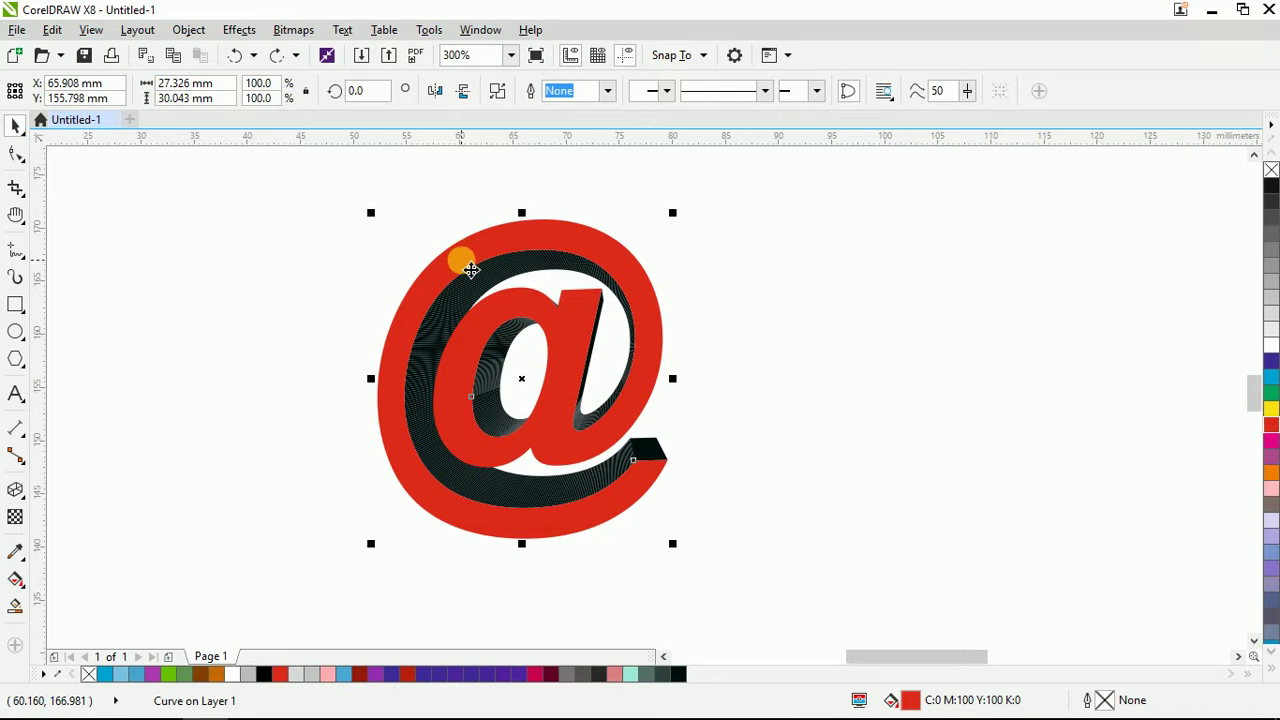
pyautogui.moveTo(467, 271); pyautogui.dragTo(546, 308)
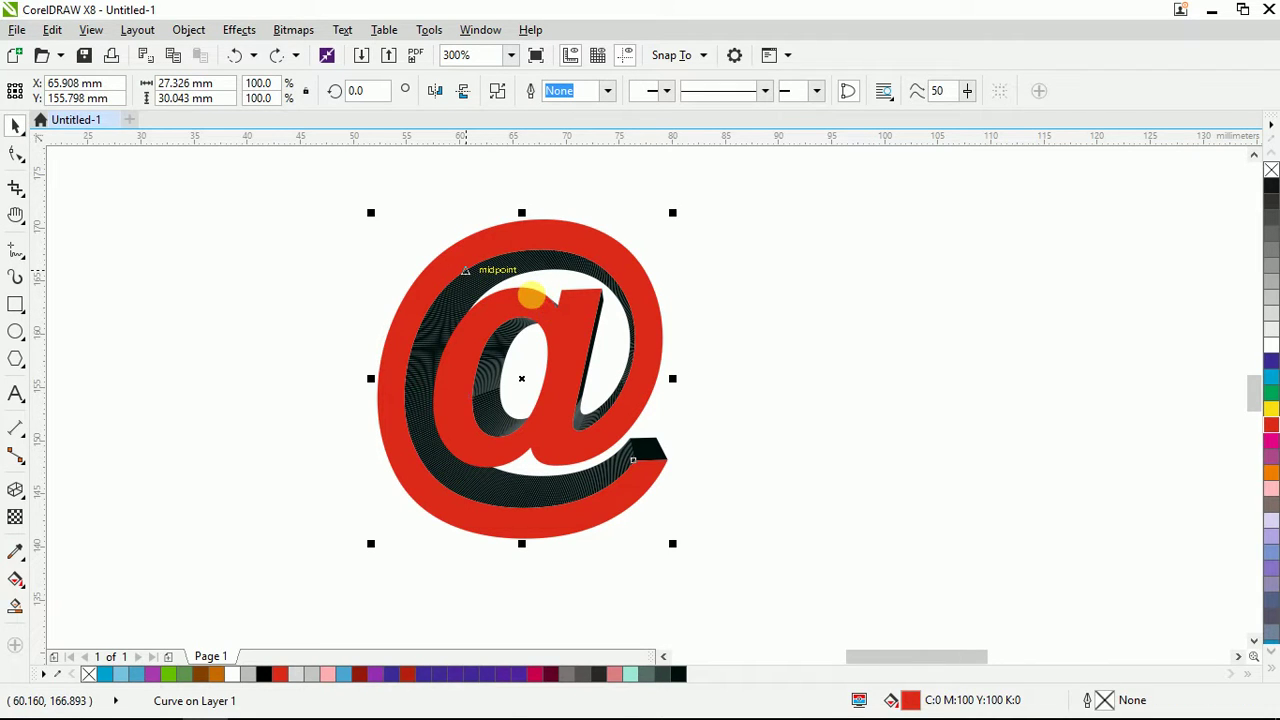
pyautogui.press('Delete')
# Select the dark extrusion group, ungroup it into separate objects and deselect them
pyautogui.moveTo(346, 203); pyautogui.dragTo(838, 512)
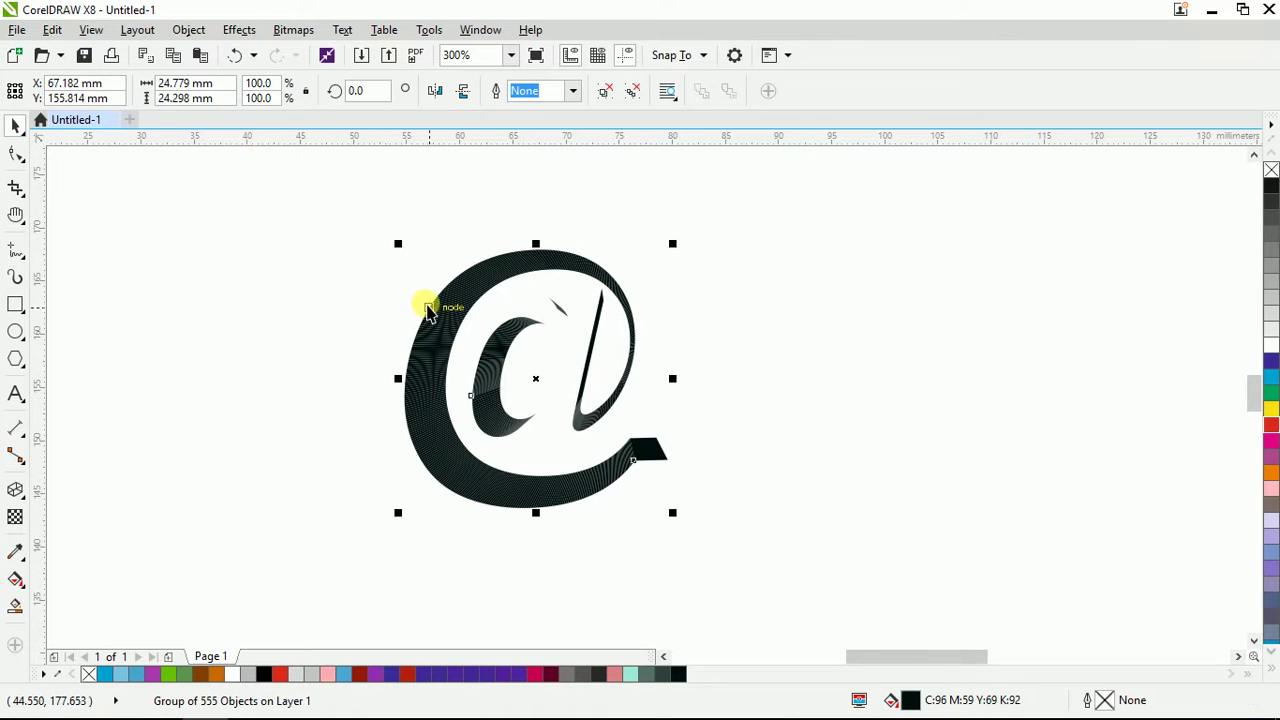
pyautogui.hotkey('ctrl', 'u')
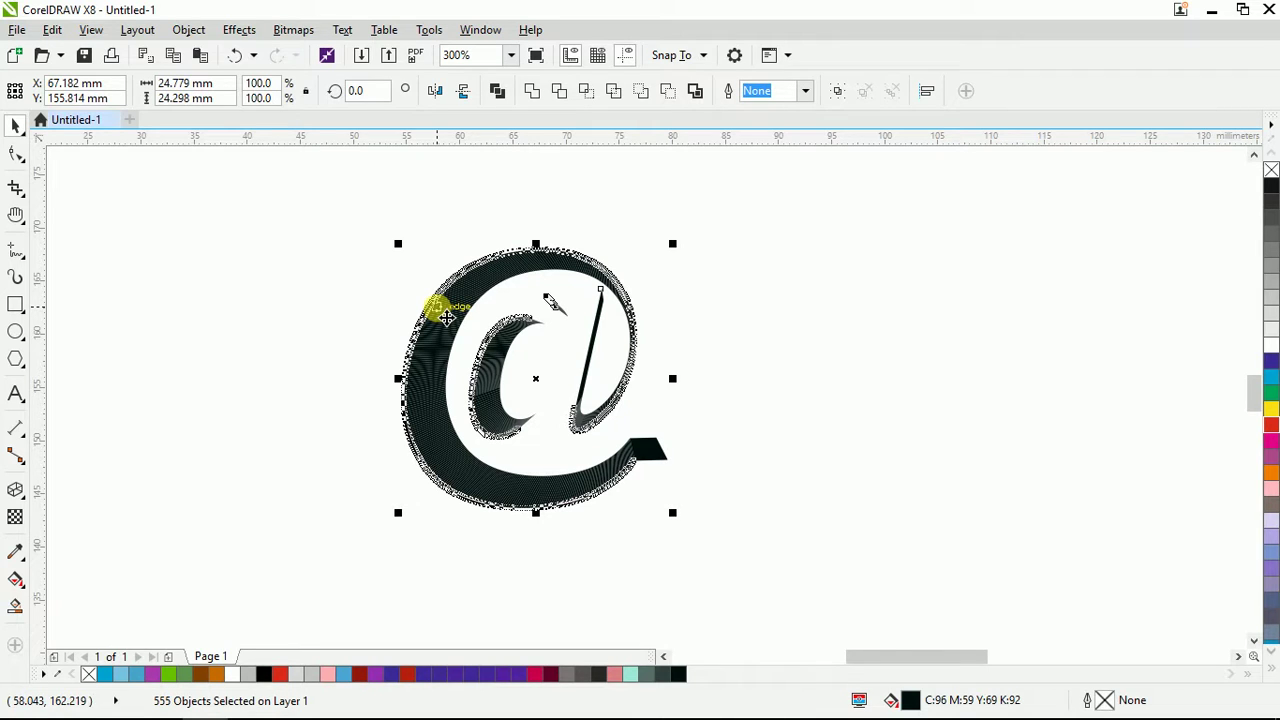
pyautogui.click(189, 29)
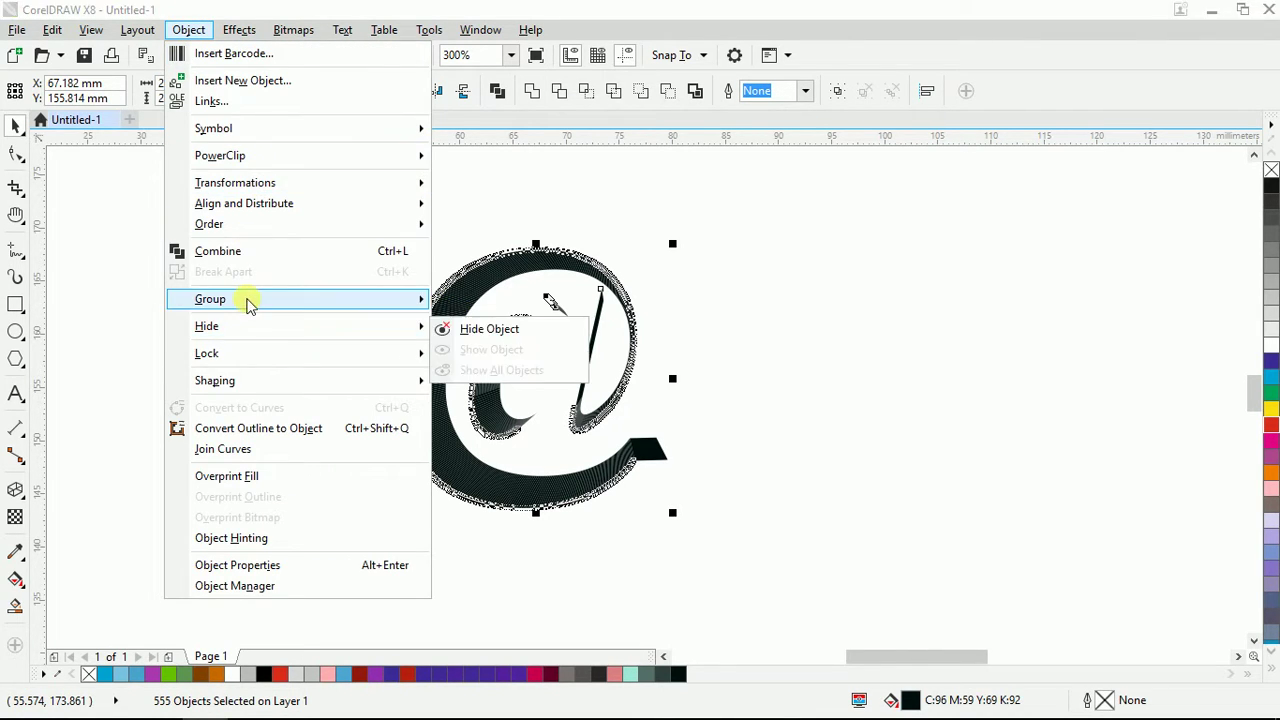
pyautogui.moveTo(403, 303)
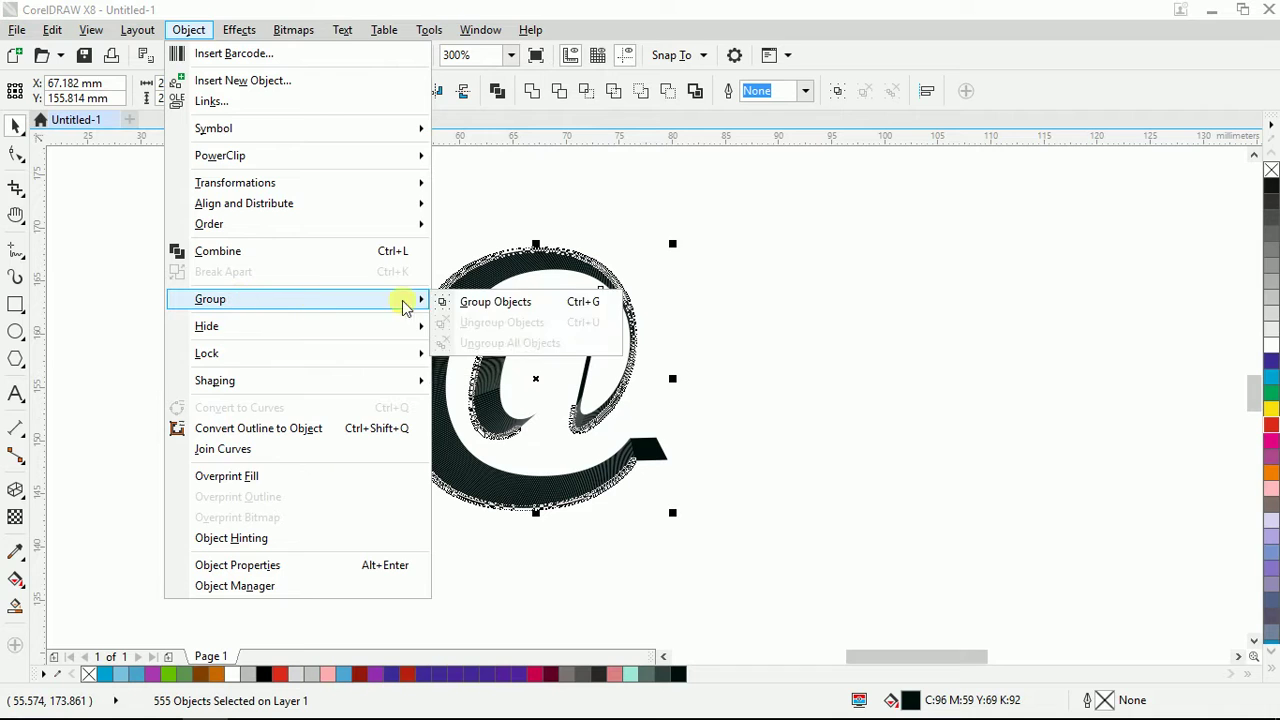
pyautogui.click(769, 308)
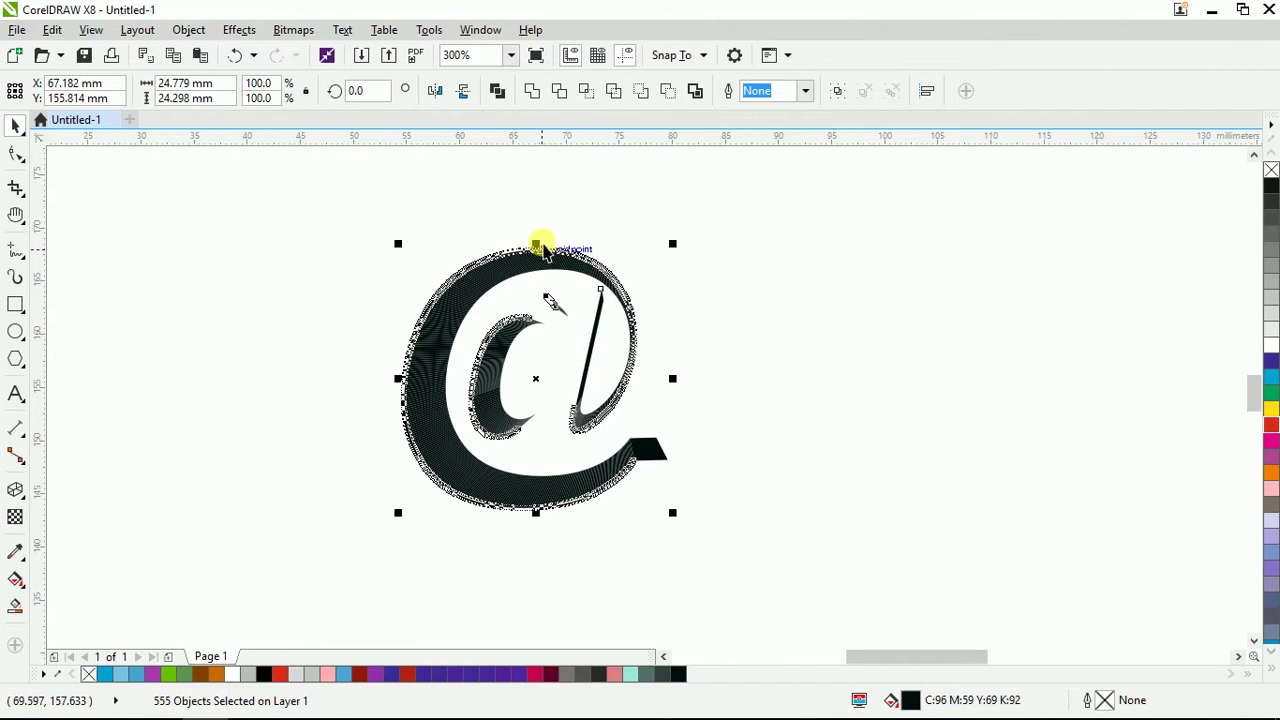
pyautogui.click(363, 313)
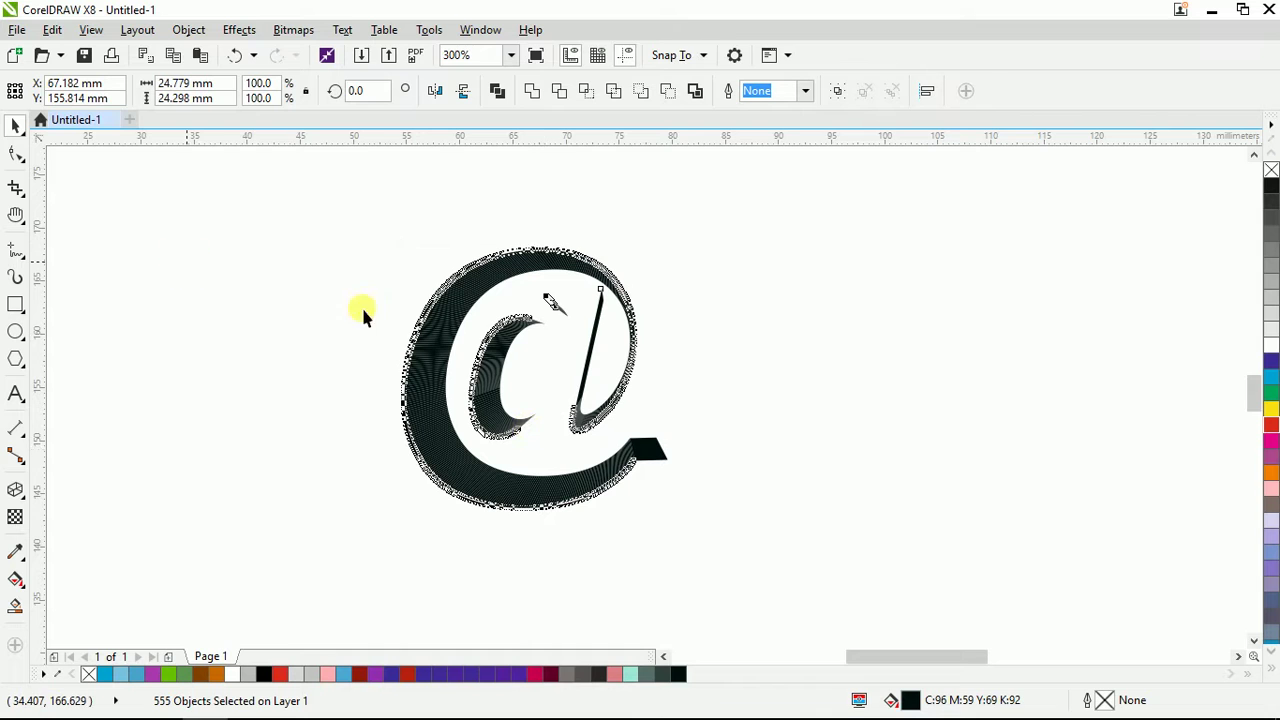
# Pull two segments out of the outer ring, to about X 58.739 mm, Y 165.186 mm and X 61.748 mm, Y 166.21 mm, and undo both moves
pyautogui.click(465, 285)
pyautogui.scroll(4, 465, 285)
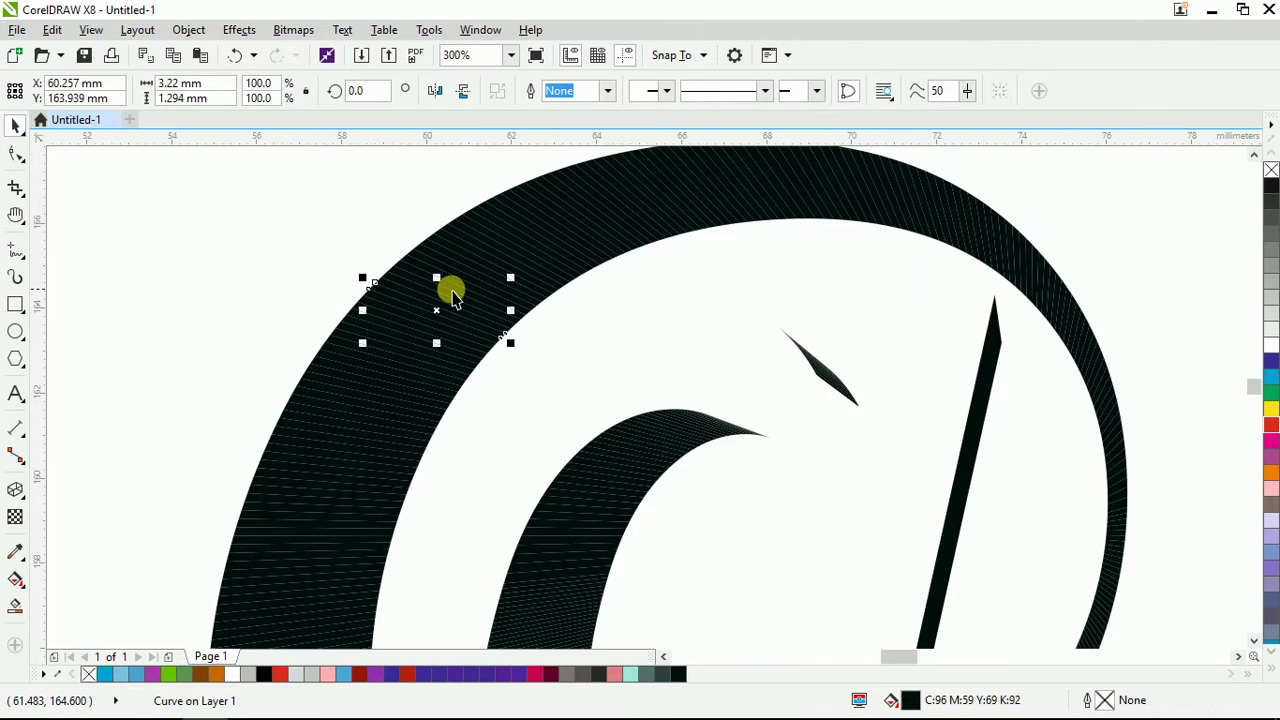
pyautogui.scroll(3, 452, 295)
pyautogui.click(434, 294)
pyautogui.moveTo(434, 294); pyautogui.dragTo(335, 236)
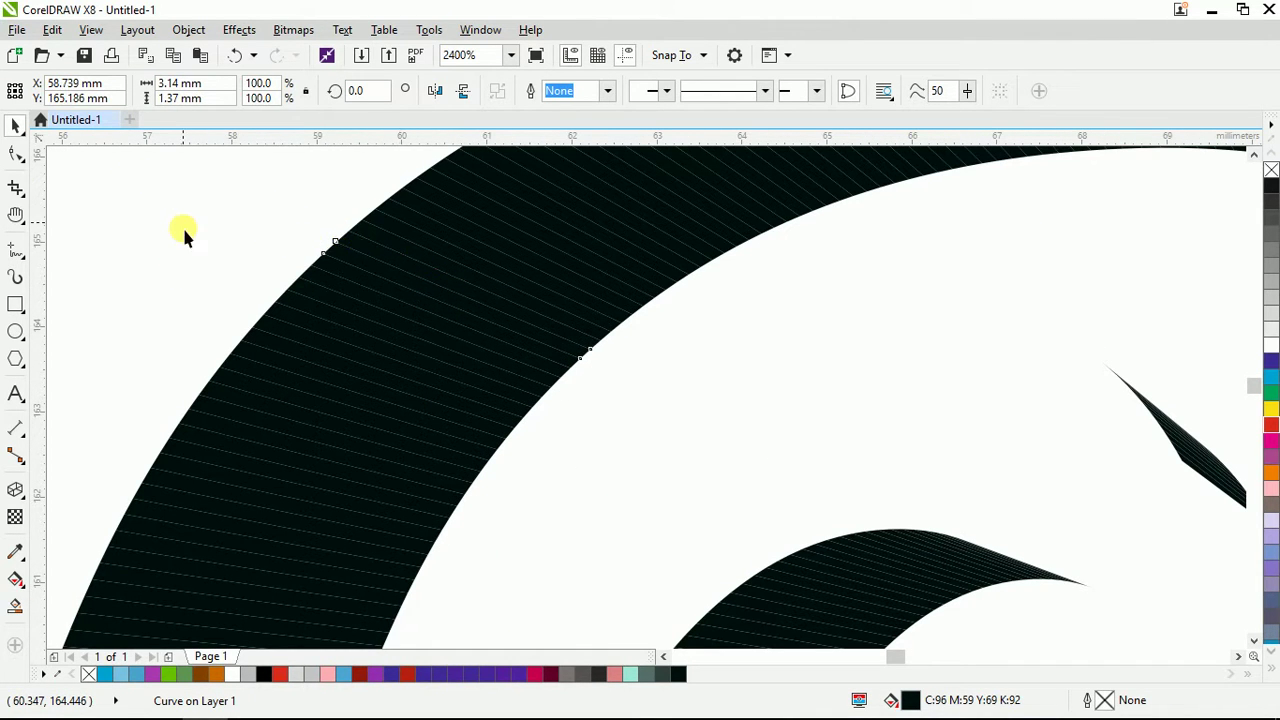
pyautogui.moveTo(185, 232); pyautogui.dragTo(190, 240)
pyautogui.hotkey('ctrl', 'z')
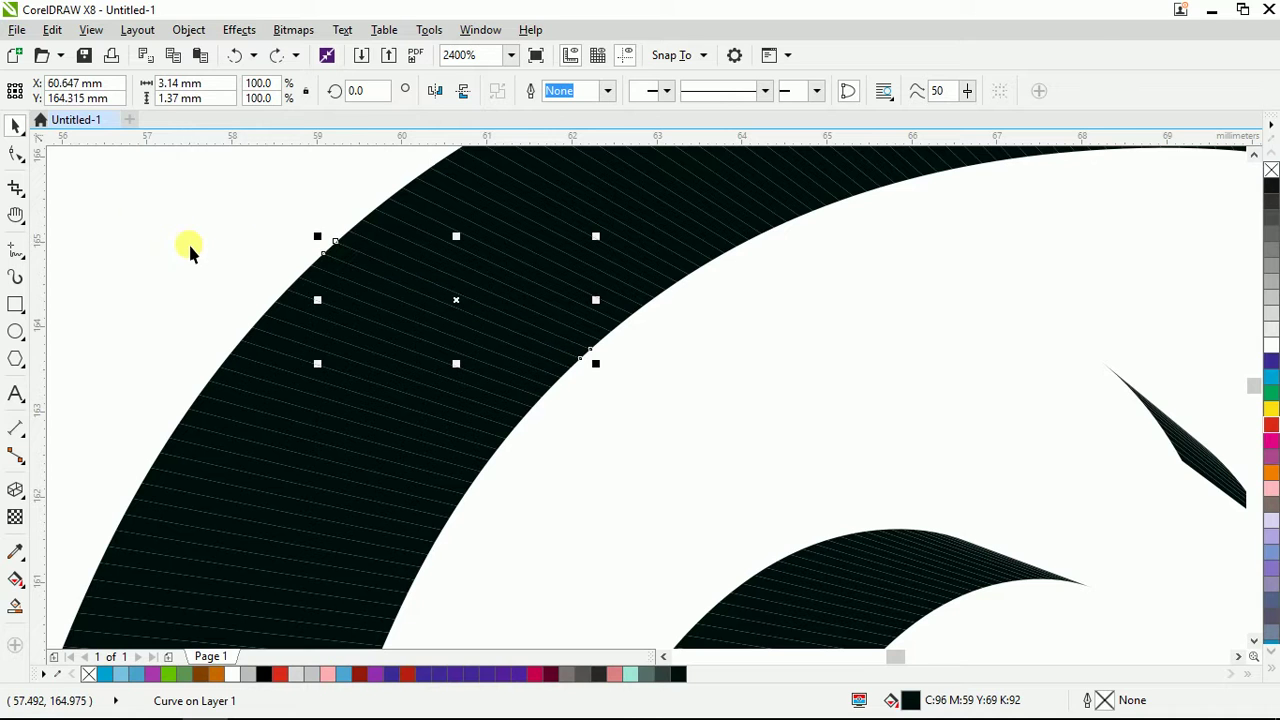
pyautogui.scroll(-2, 480, 275)
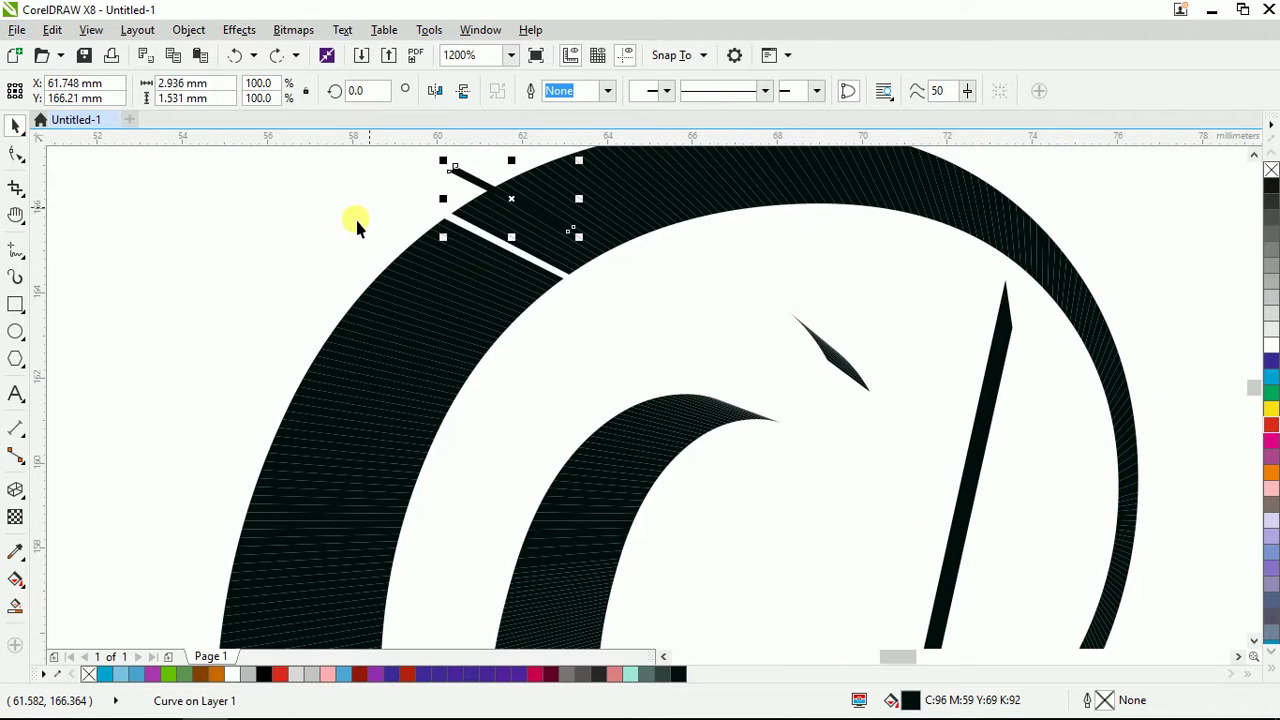
pyautogui.press('Delete')
# Select all the separate pieces of the dark @ extrusion, weld them into a single curve and deselect it
pyautogui.scroll(-5, 448, 206)
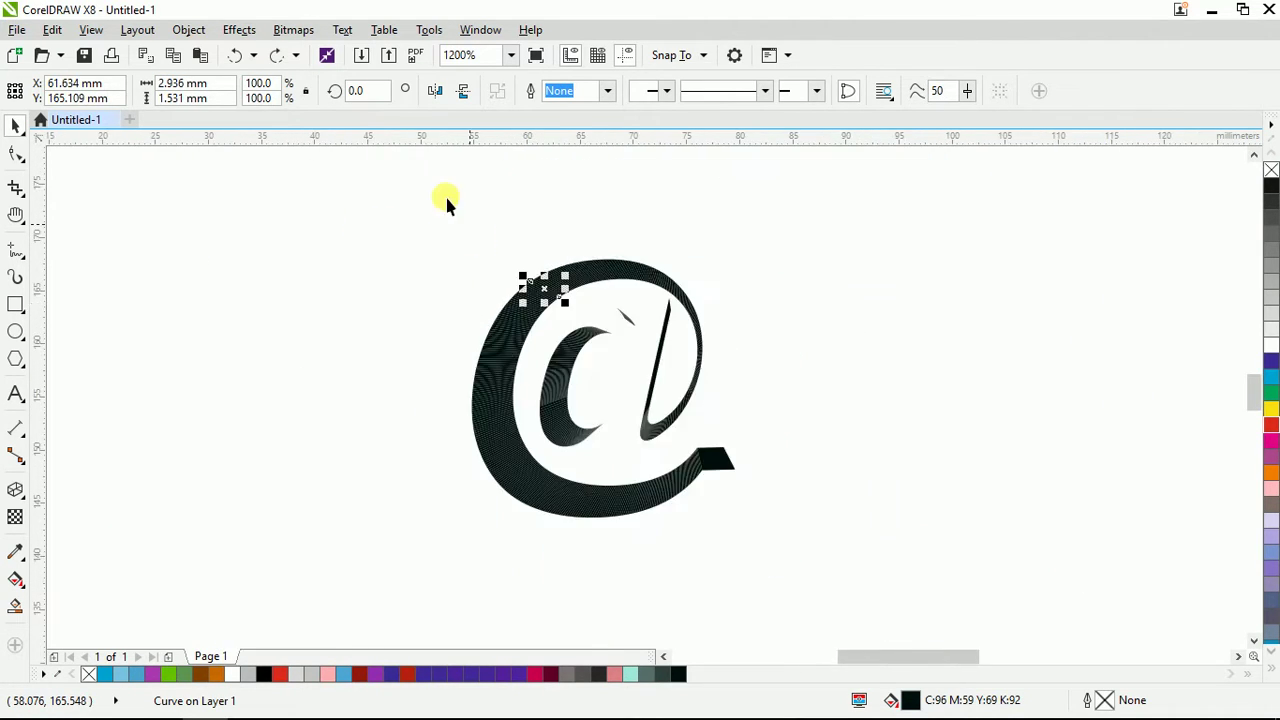
pyautogui.moveTo(406, 178); pyautogui.dragTo(725, 400)
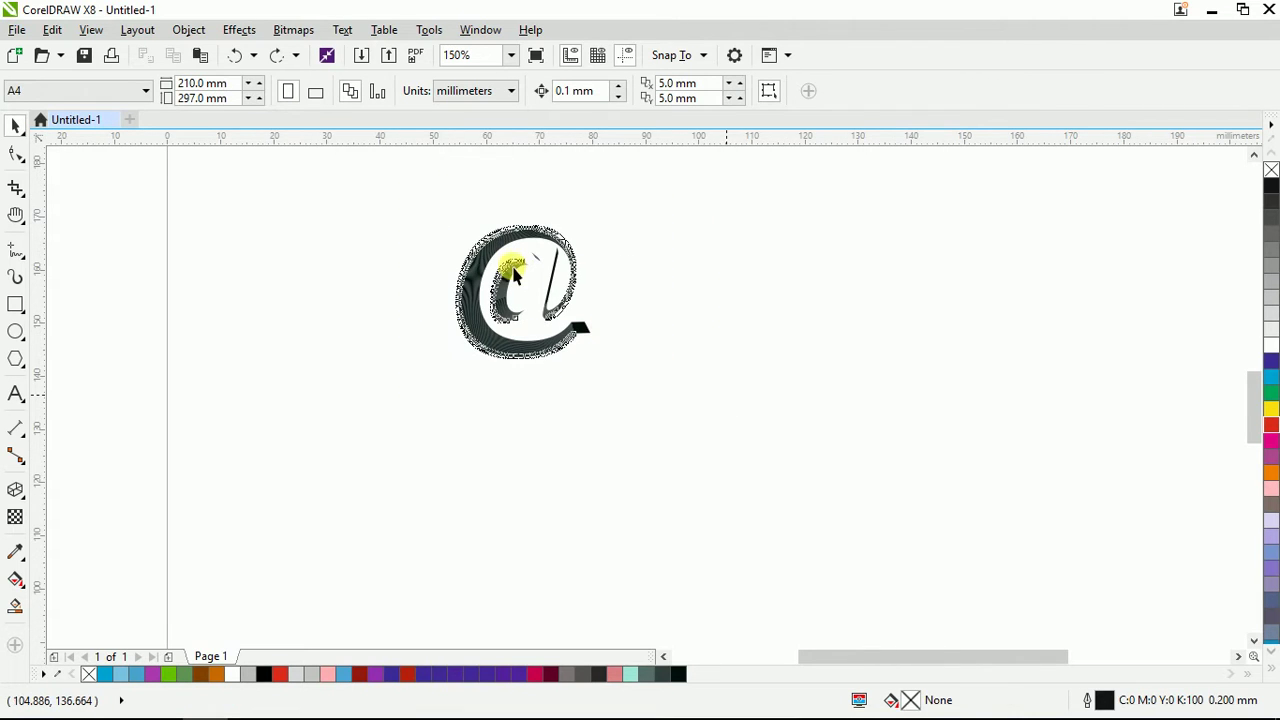
pyautogui.scroll(2, 514, 266)
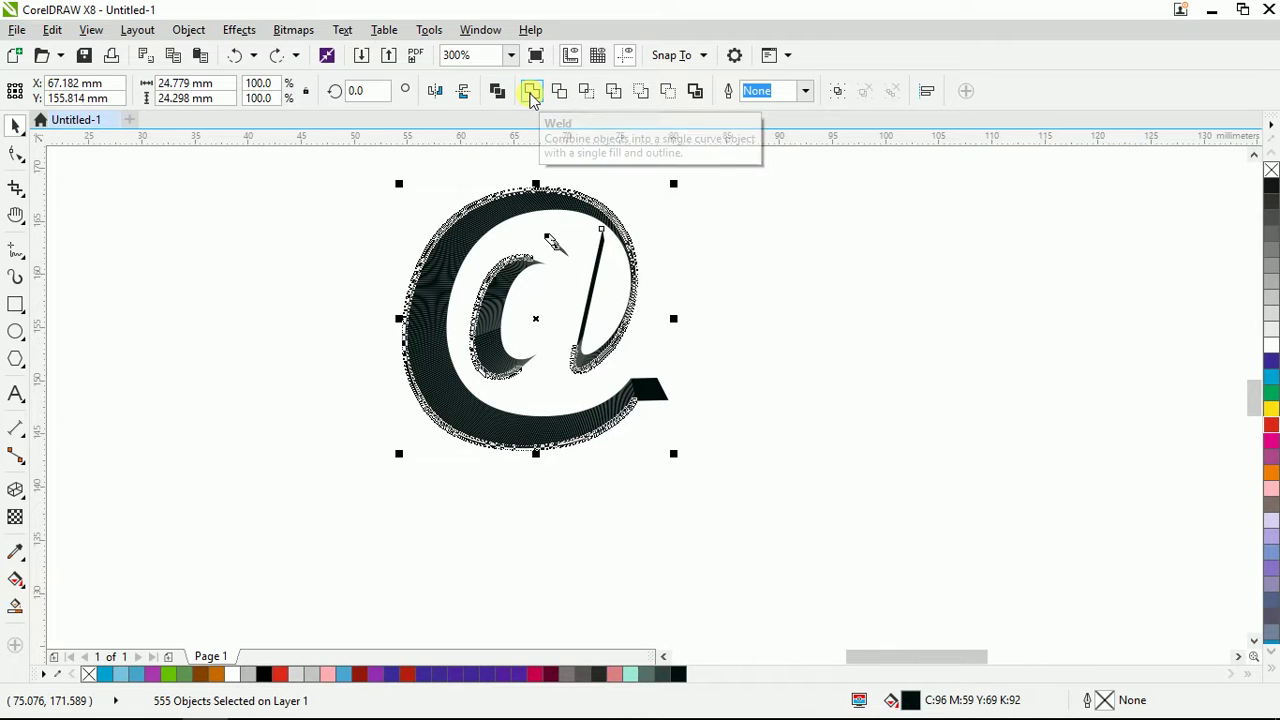
pyautogui.click(531, 91)
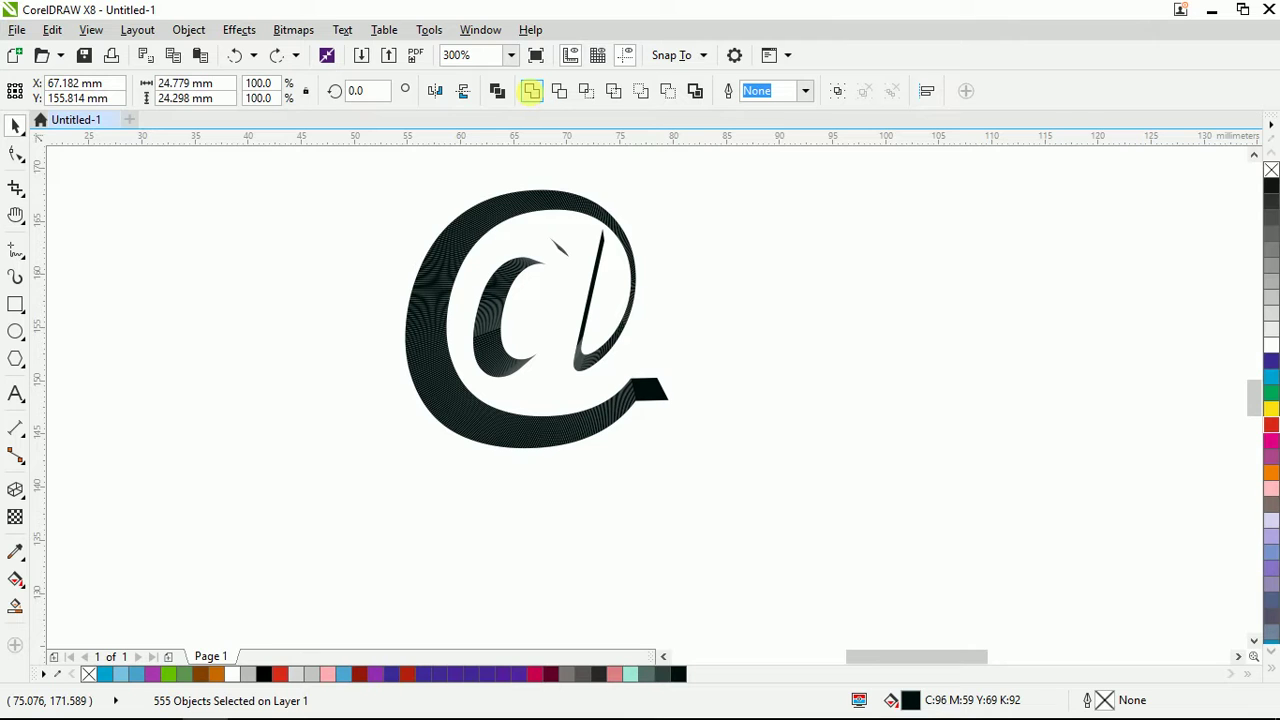
pyautogui.click(455, 222)
pyautogui.scroll(2, 455, 222)
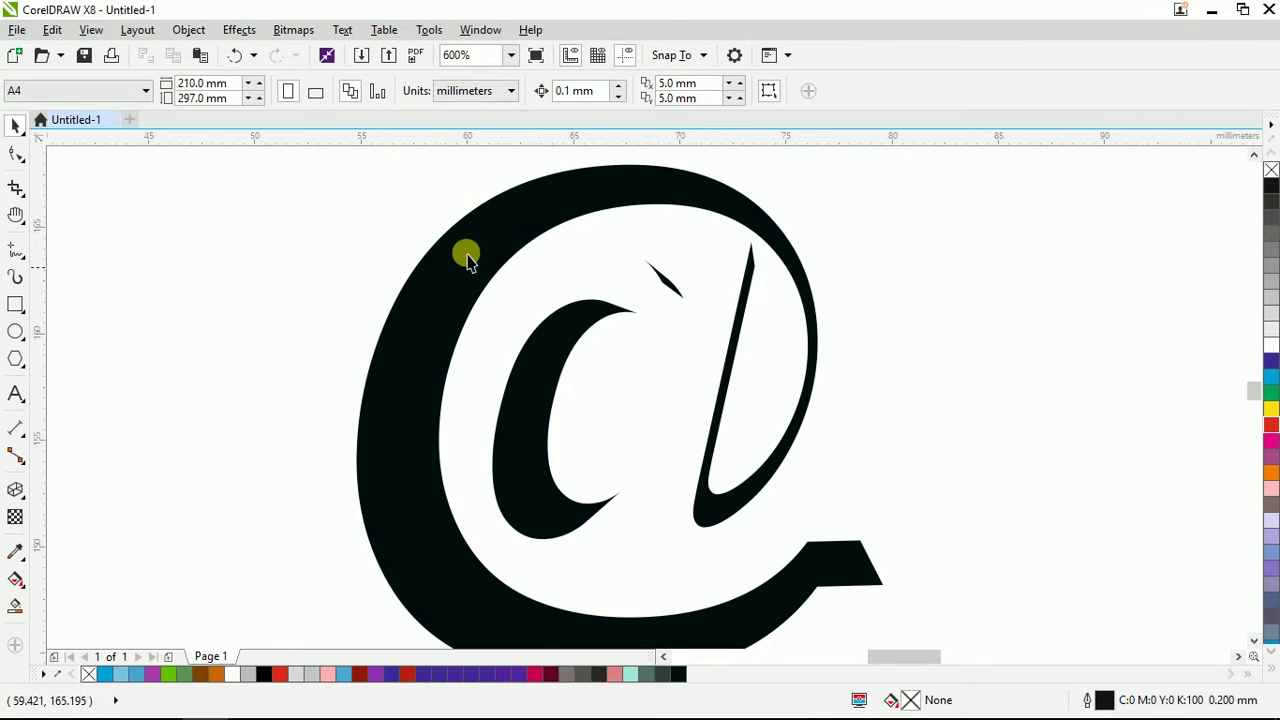
# Apply an interactive fountain fill to the welded sides, running vertically from black near the top to white at the bottom
pyautogui.click(466, 255)
pyautogui.scroll(-2, 519, 308)
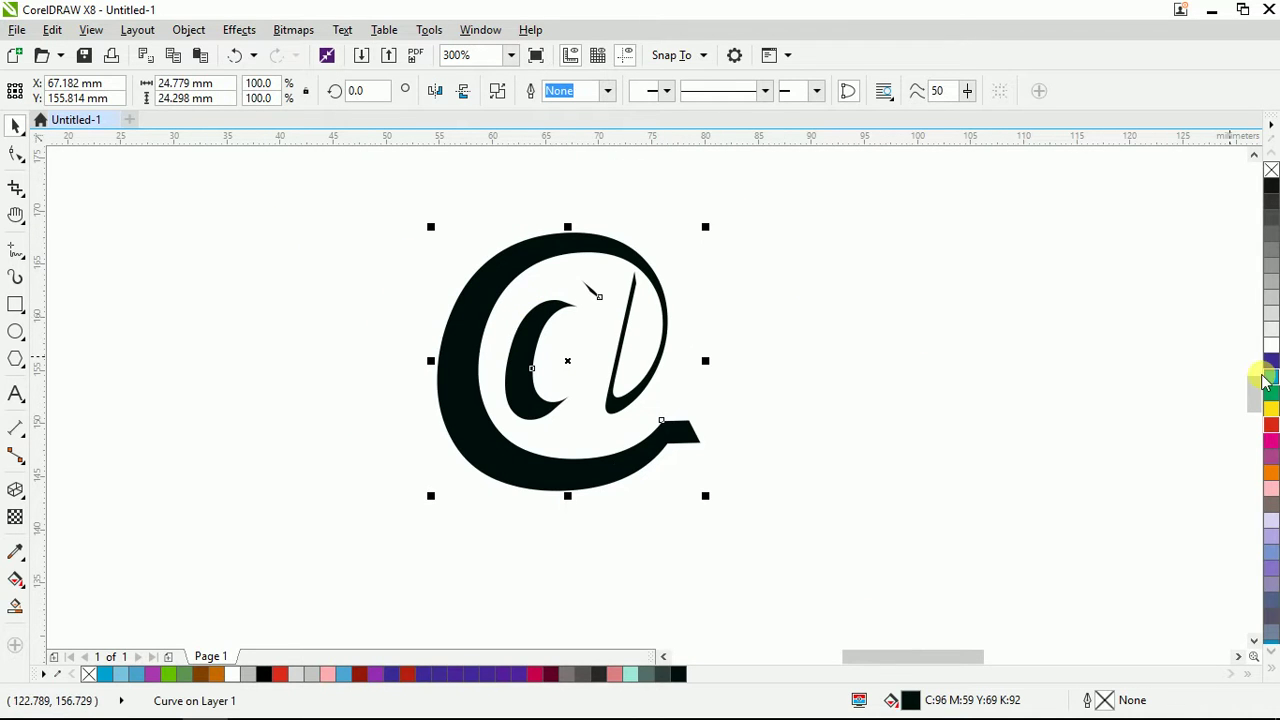
pyautogui.click(15, 582)
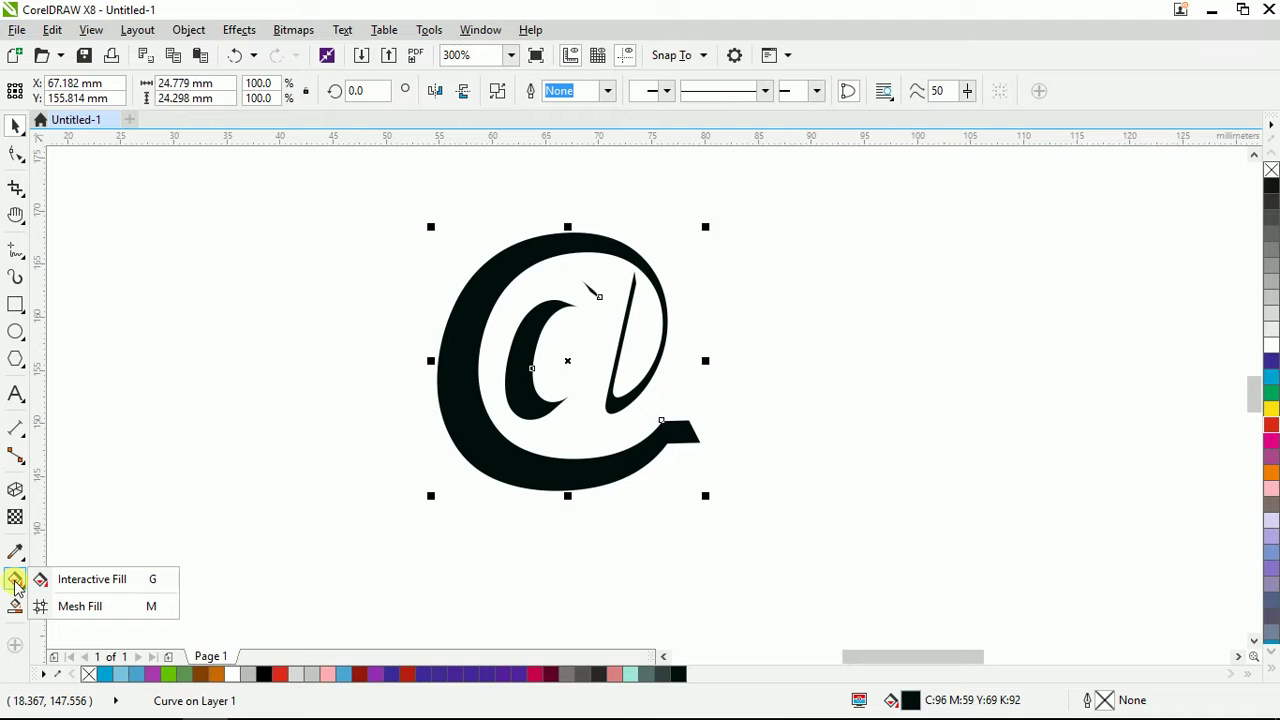
pyautogui.click(97, 581)
pyautogui.moveTo(541, 238); pyautogui.dragTo(548, 492)
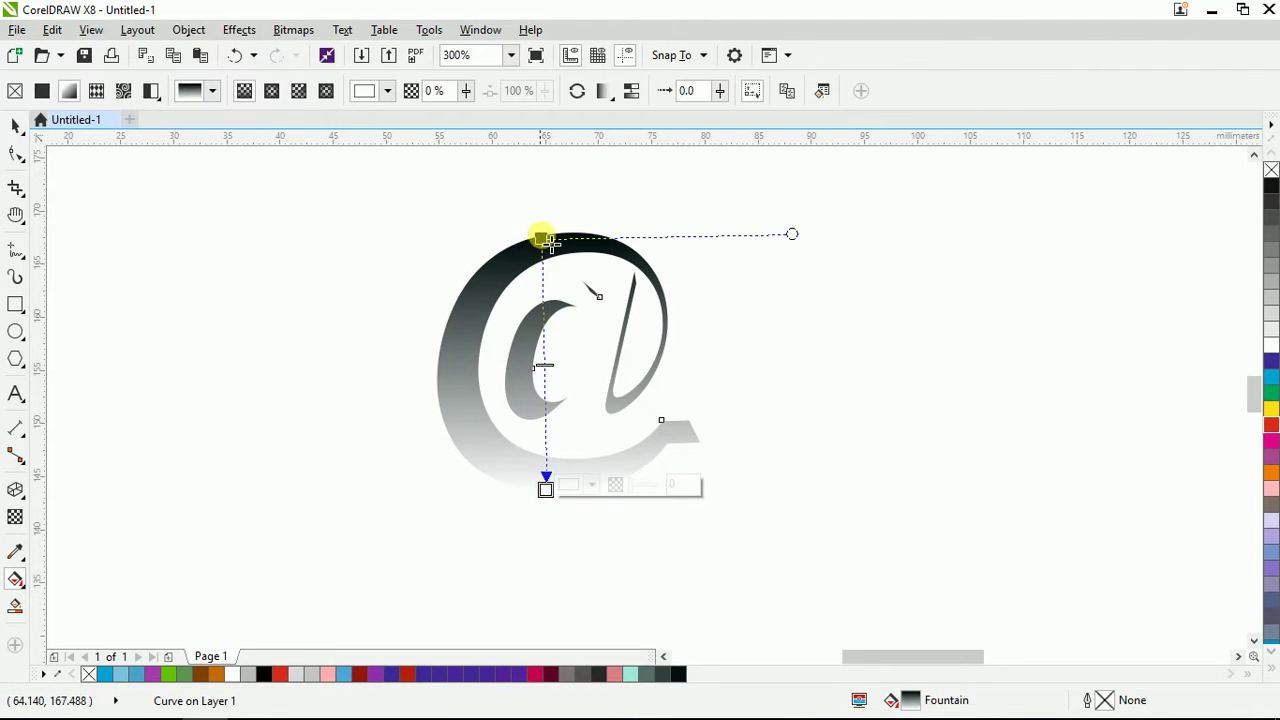
pyautogui.click(541, 238)
pyautogui.moveTo(543, 238); pyautogui.dragTo(551, 283)
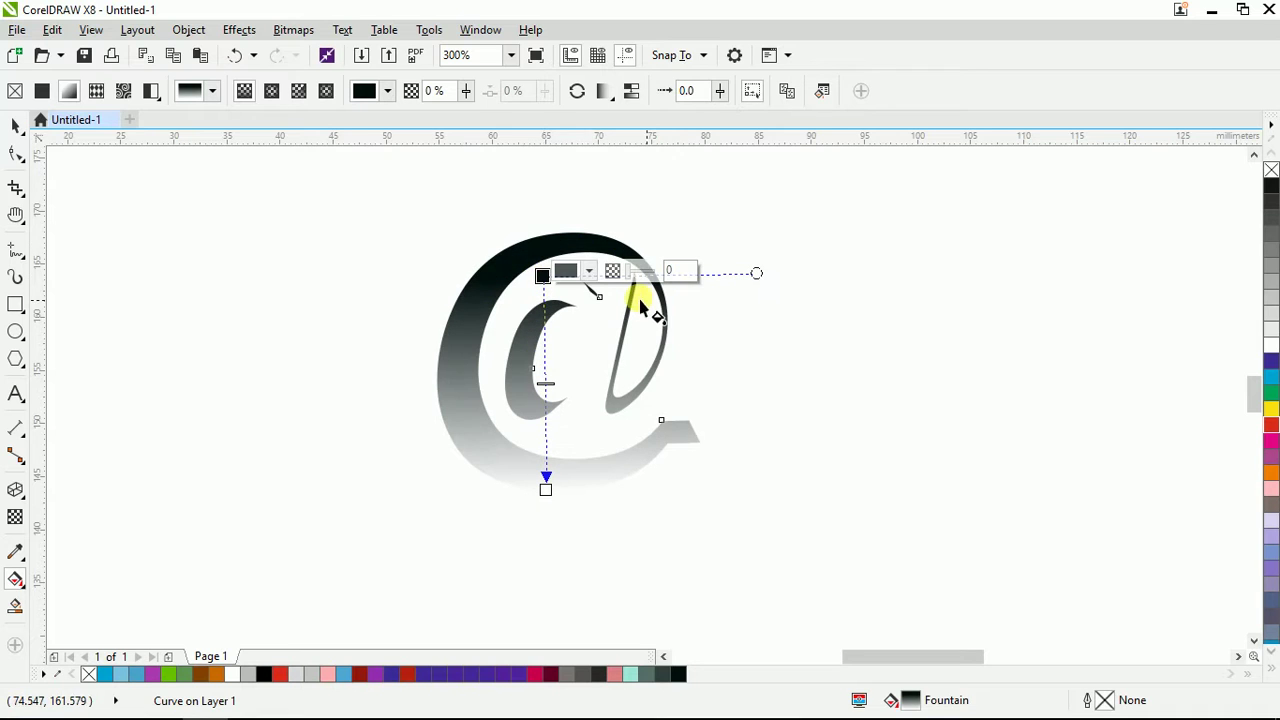
# Deselect the gradient-filled sides and paste the red @ face back over them
pyautogui.click(14, 127)
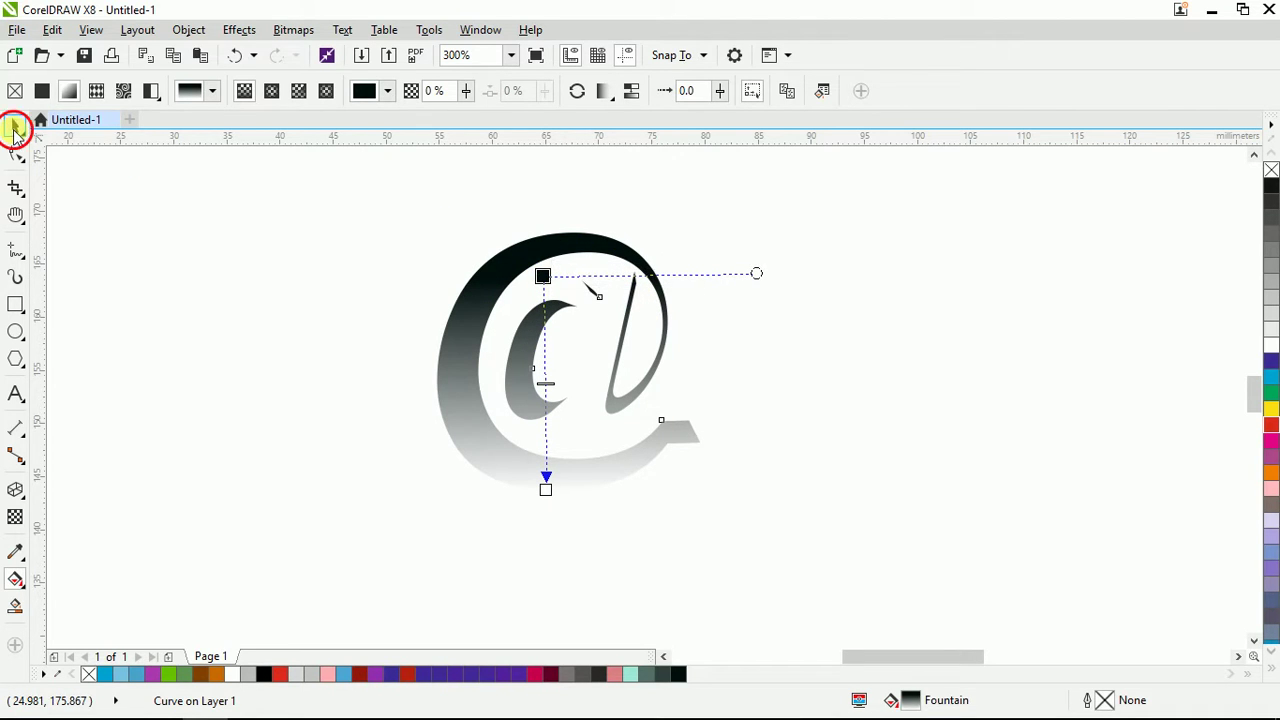
pyautogui.click(869, 262)
pyautogui.hotkey('ctrl', 'v')
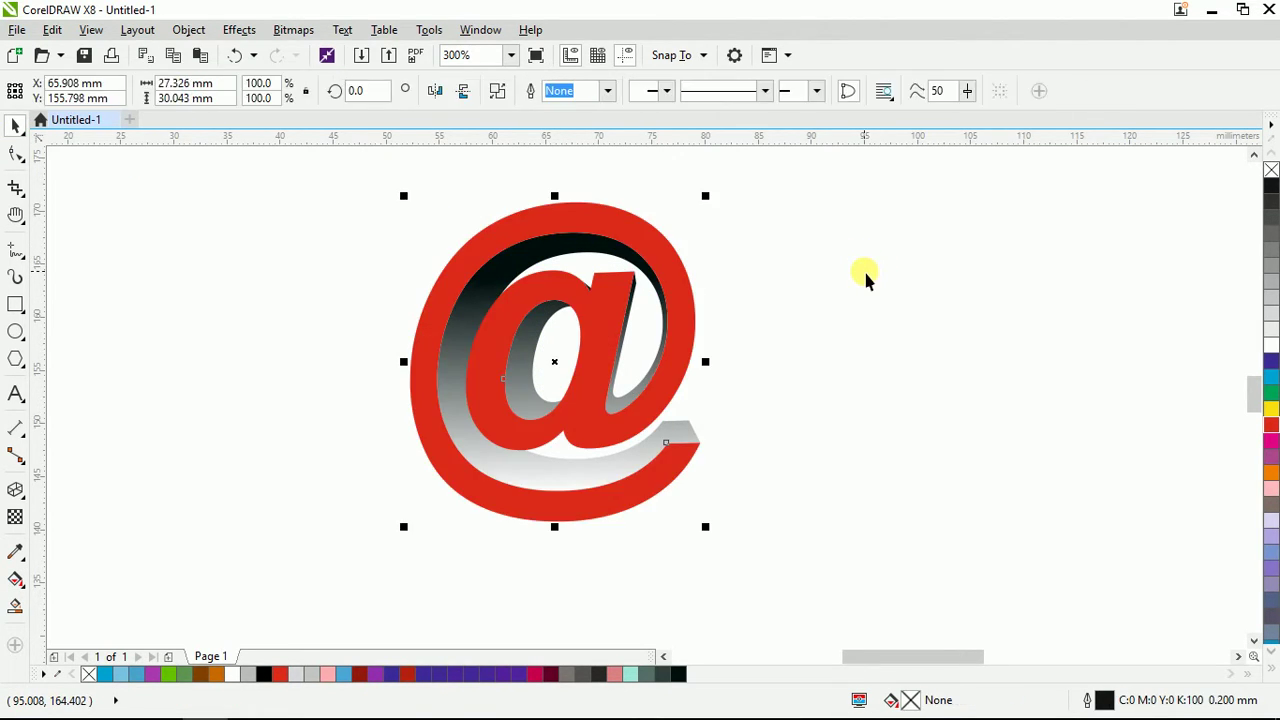
# Reverse the welded sides' fountain fill so it runs vertically from black at the bottom to white at the top, and deselect
pyautogui.click(680, 437)
pyautogui.scroll(3, 686, 434)
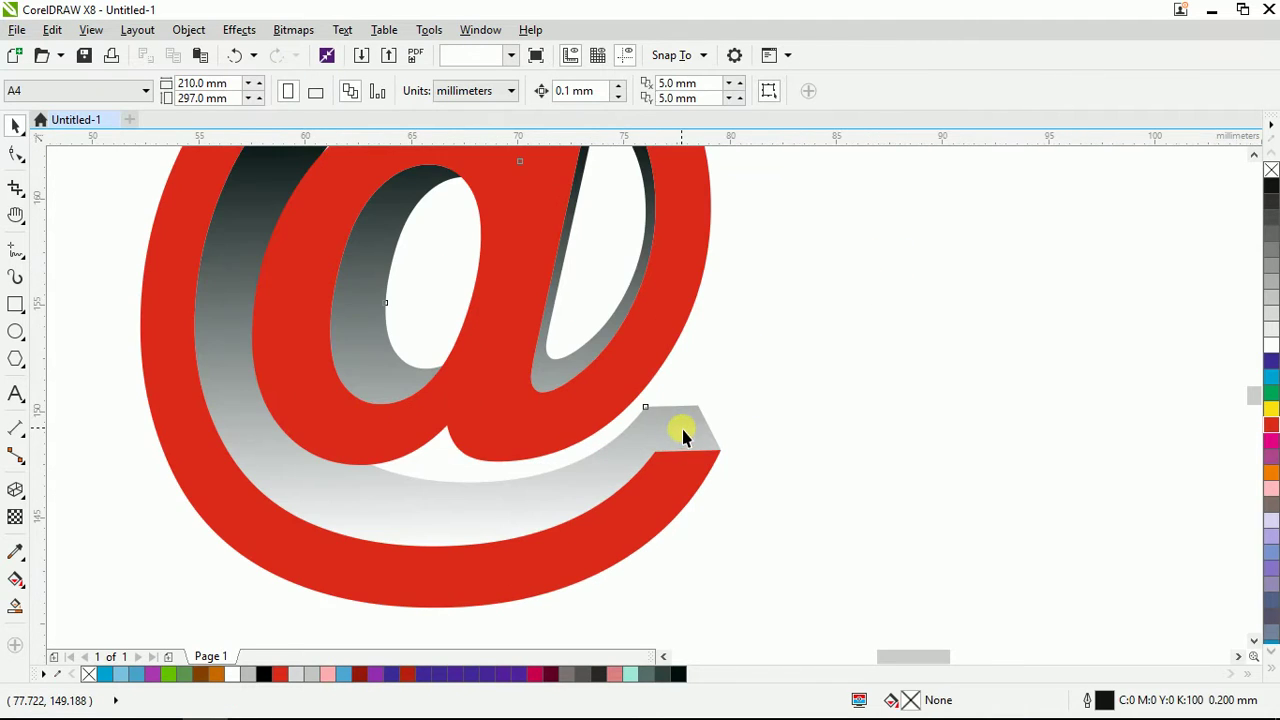
pyautogui.click(686, 434)
pyautogui.scroll(-3, 686, 434)
pyautogui.press('g')
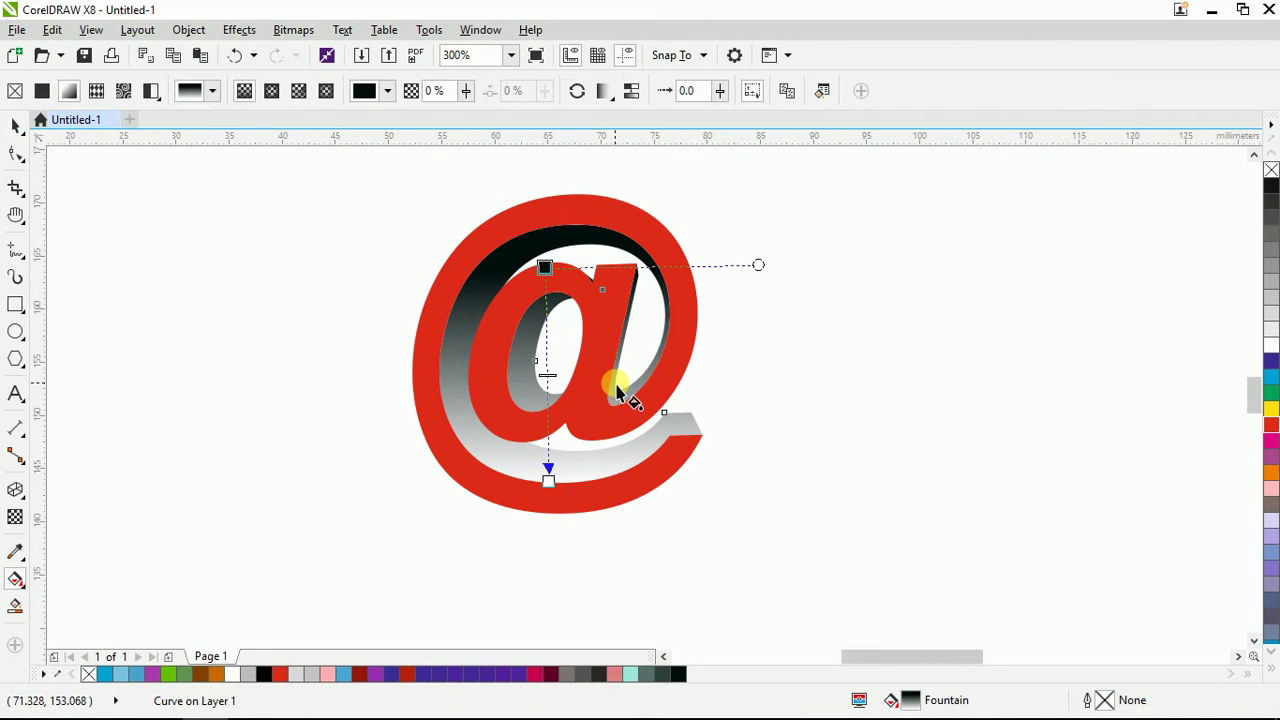
pyautogui.moveTo(552, 289); pyautogui.dragTo(594, 245)
pyautogui.moveTo(620, 500); pyautogui.dragTo(566, 447)
pyautogui.moveTo(594, 244); pyautogui.dragTo(565, 245)
pyautogui.moveTo(576, 440); pyautogui.dragTo(571, 484)
pyautogui.moveTo(568, 245); pyautogui.dragTo(568, 220)
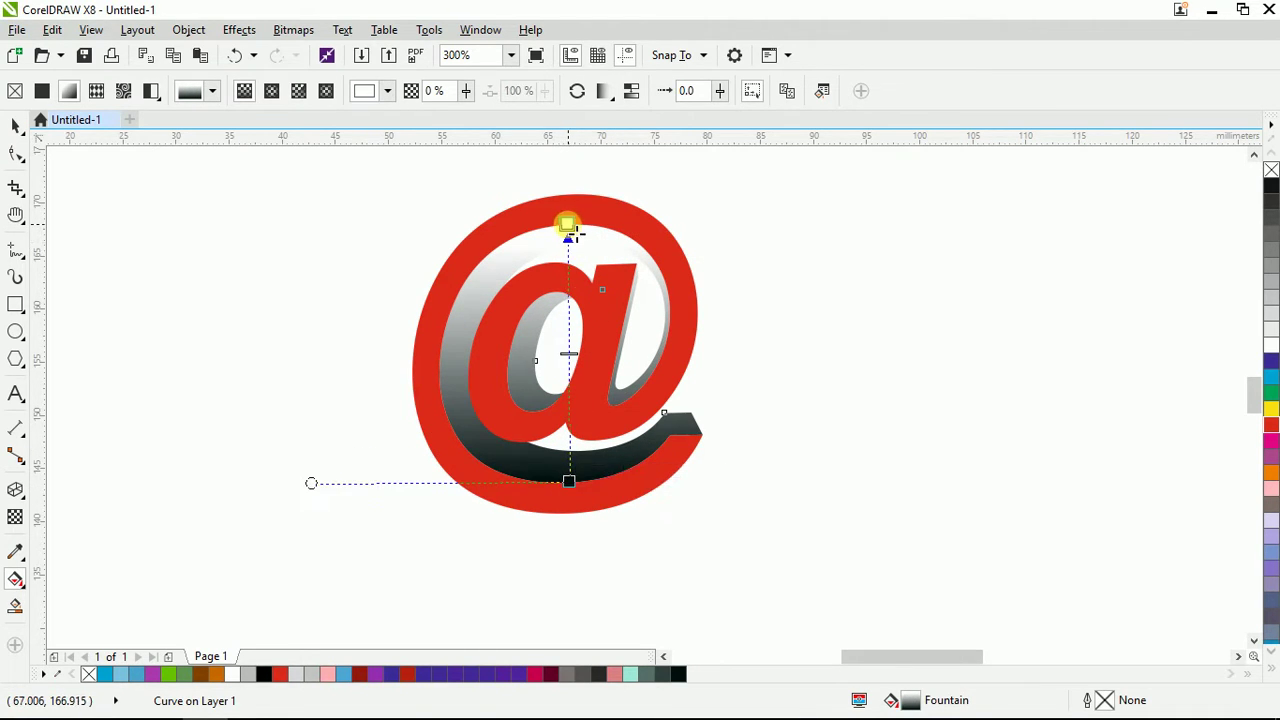
pyautogui.scroll(-1, 558, 328)
pyautogui.press('space')
pyautogui.click(814, 334)
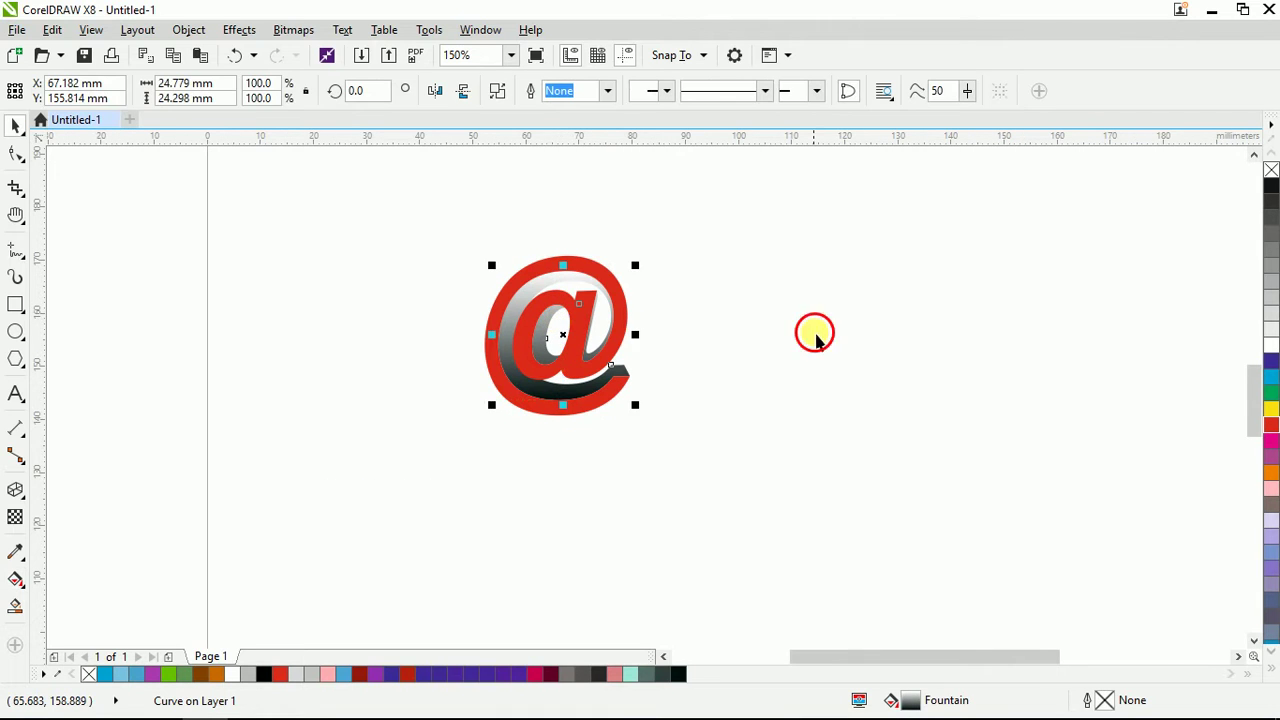
# Select the red @ face and give it a white hairline outline
pyautogui.scroll(1, 560, 290)
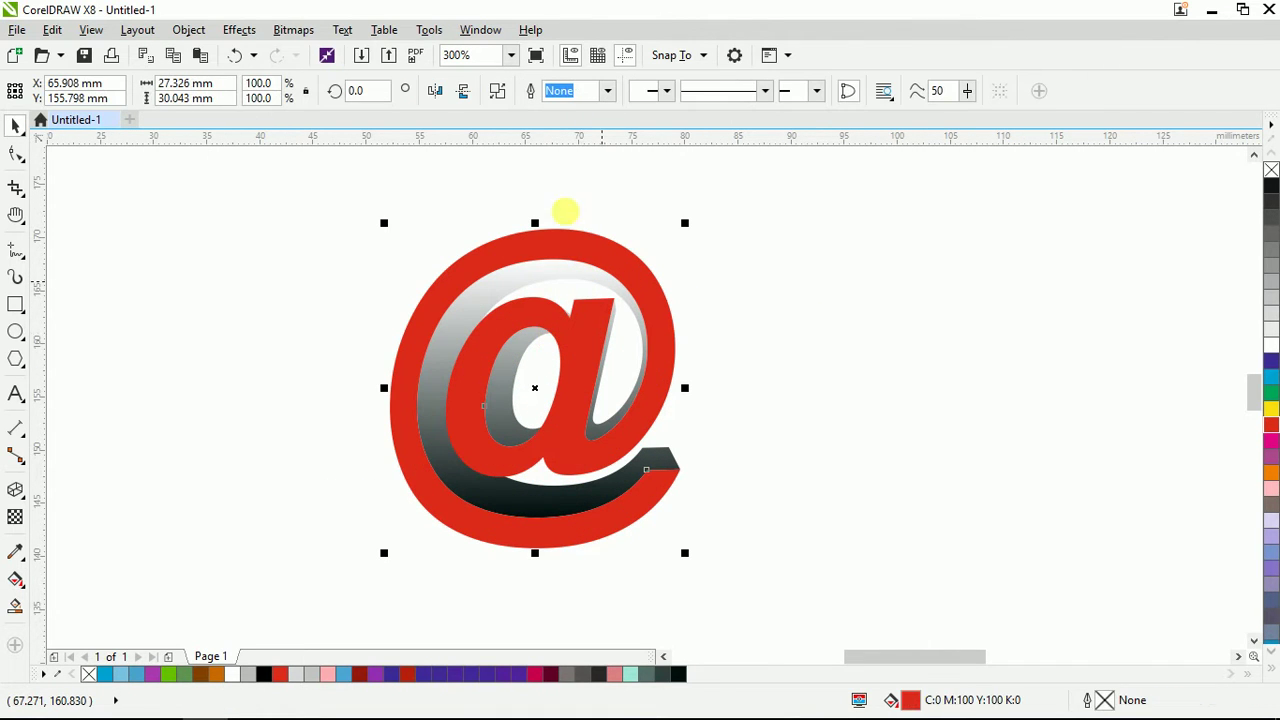
pyautogui.click(572, 339)
pyautogui.scroll(1, 572, 339)
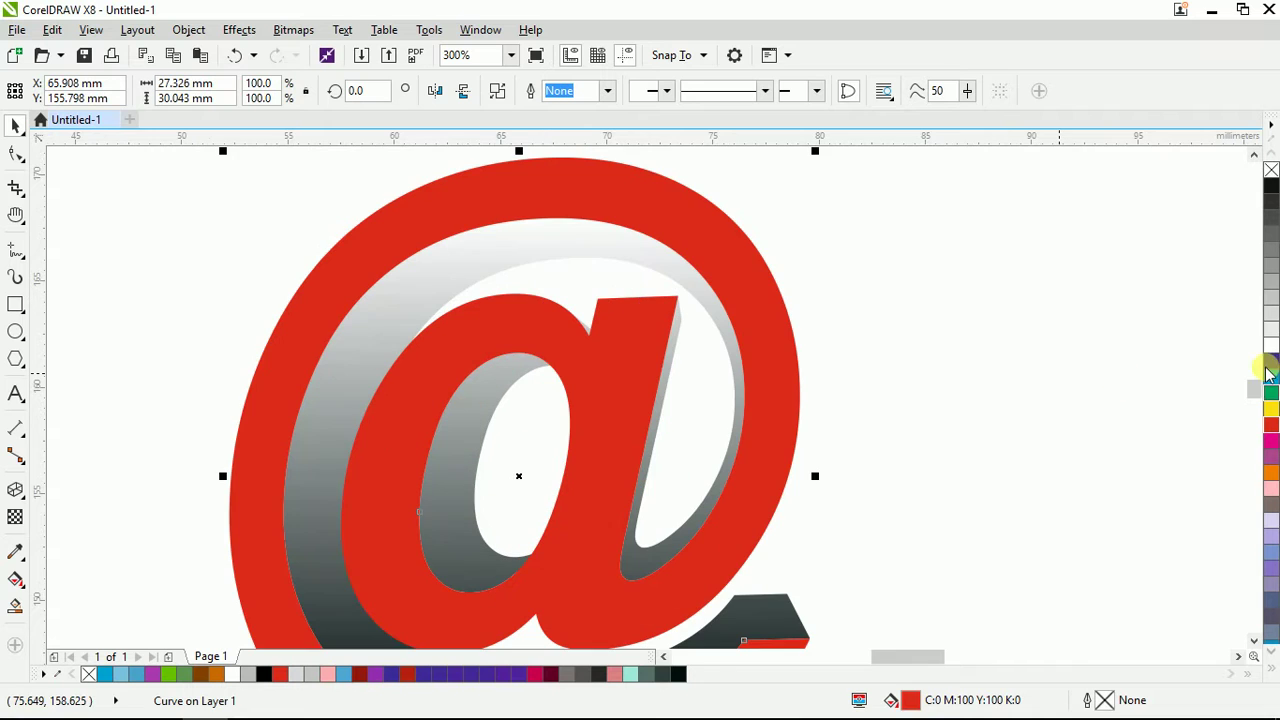
pyautogui.rightClick(1272, 345)
pyautogui.scroll(-1, 731, 280)
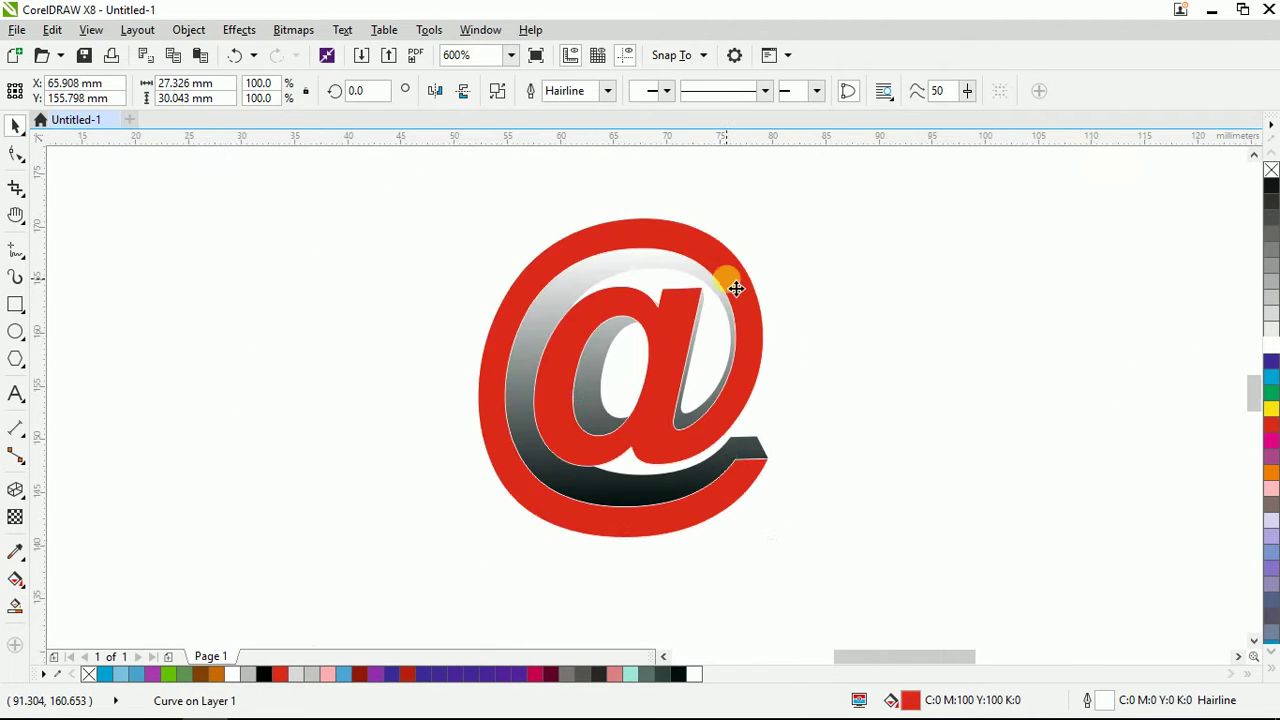
# Try a 2.0 mm width on the red face's white outline, and set it to 0.2 mm instead
pyautogui.scroll(1, 790, 315)
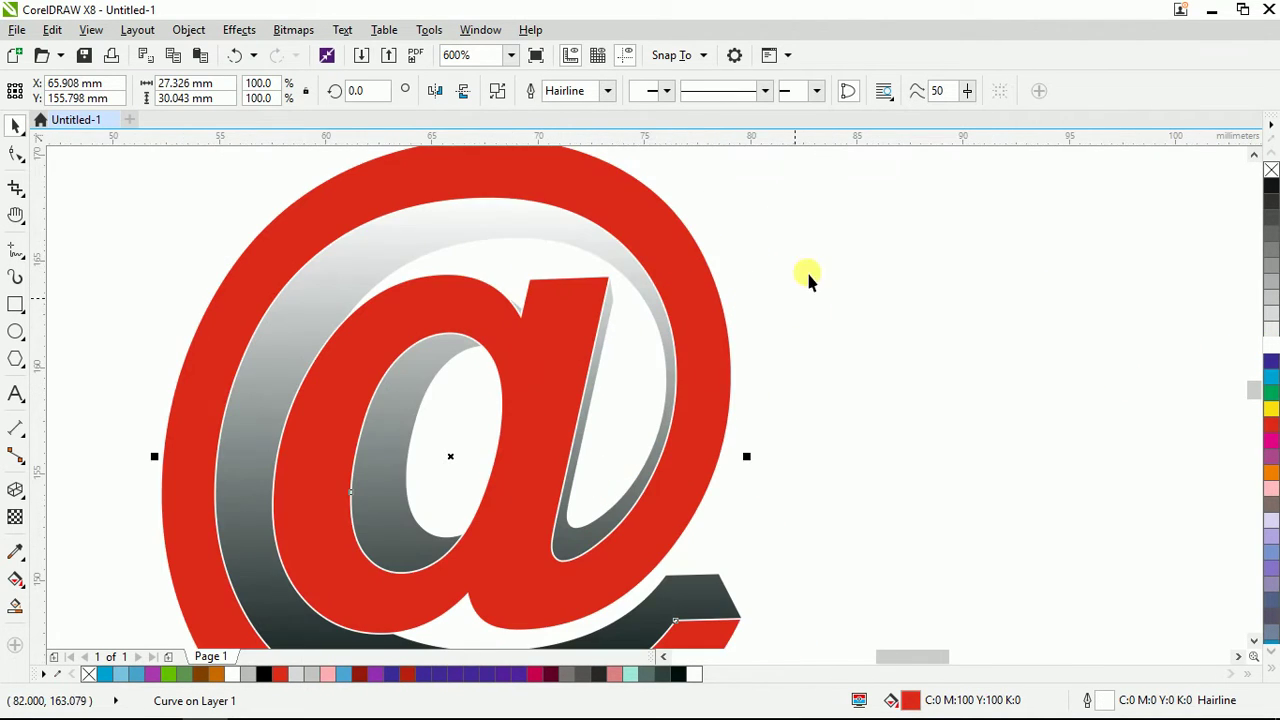
pyautogui.click(765, 91)
pyautogui.click(667, 92)
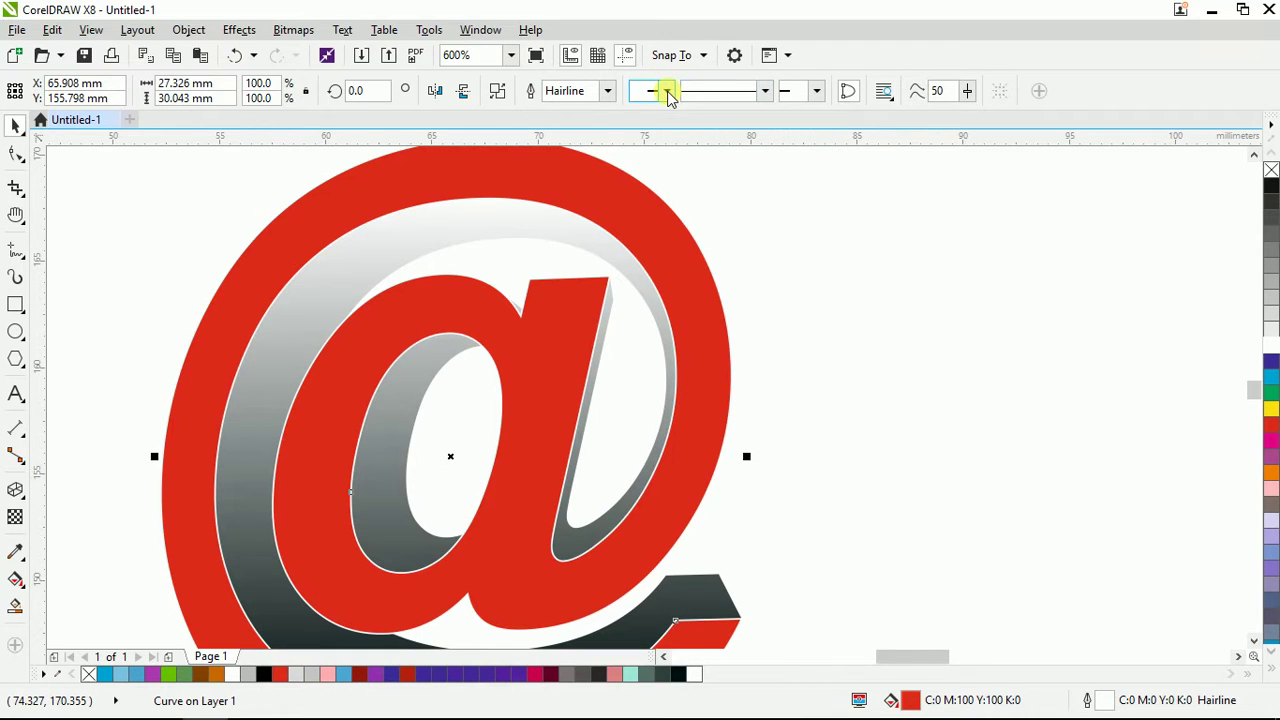
pyautogui.click(609, 91)
pyautogui.click(586, 251)
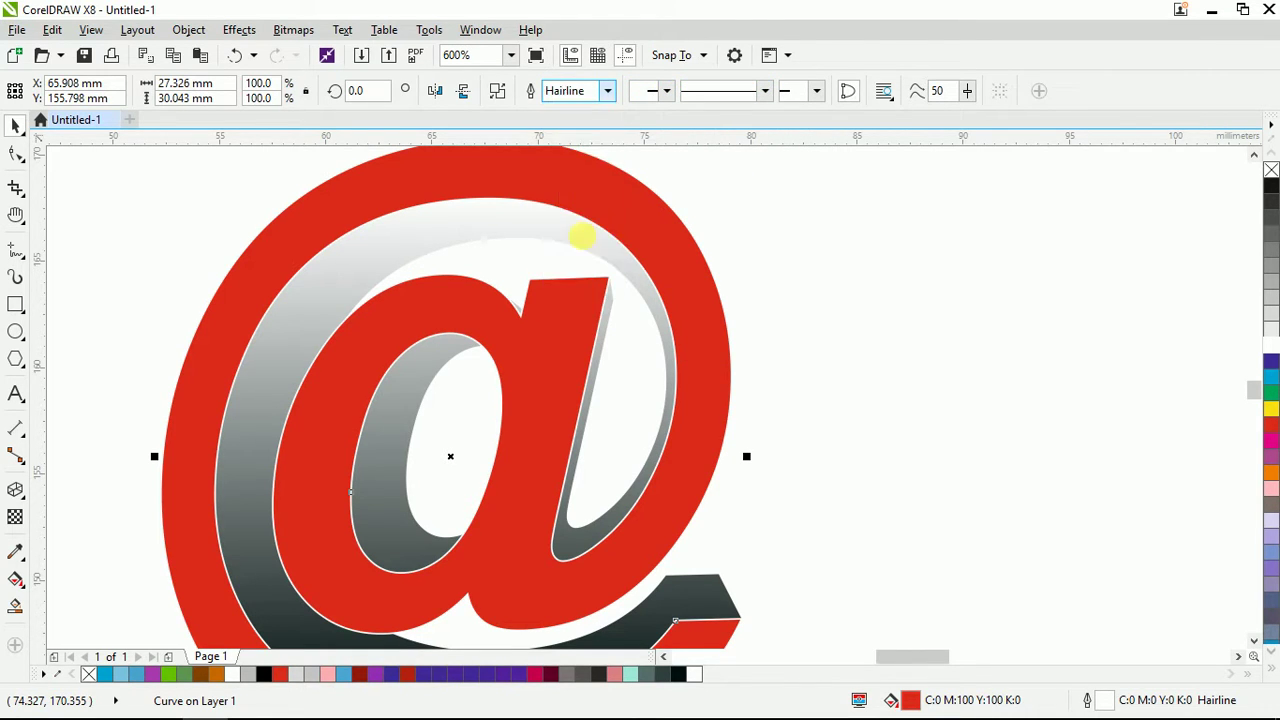
pyautogui.click(607, 91)
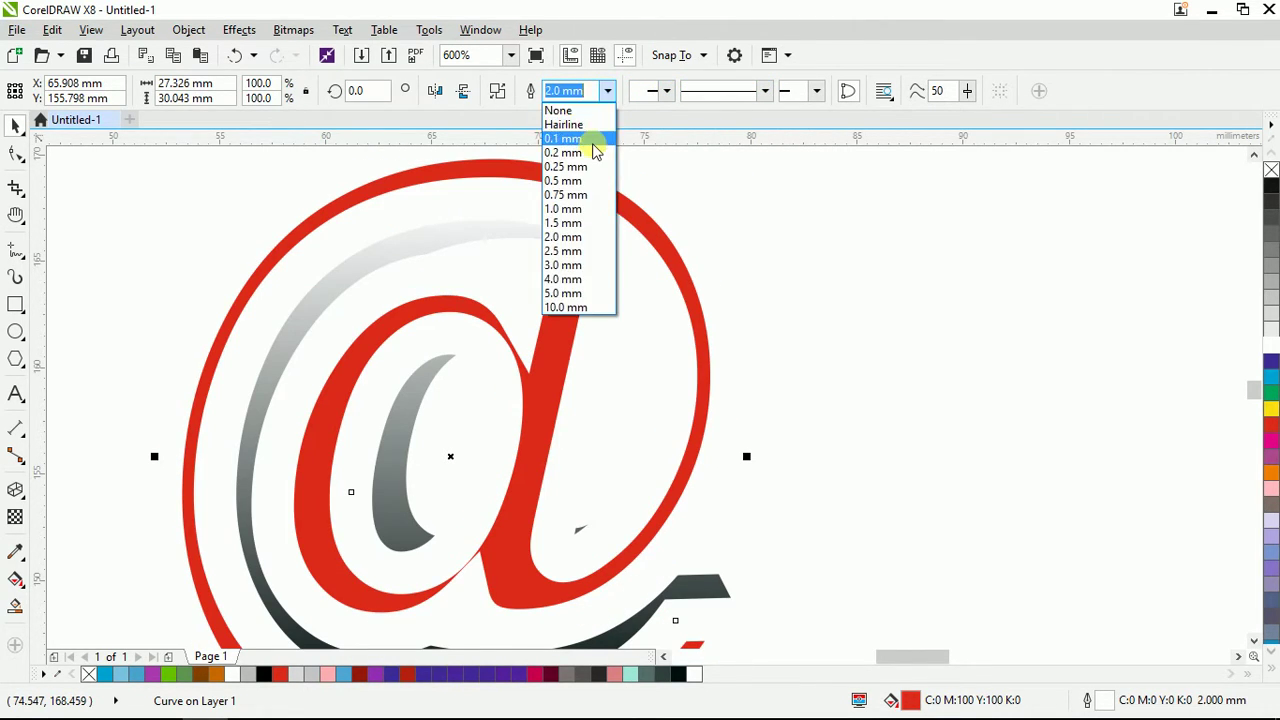
pyautogui.click(589, 153)
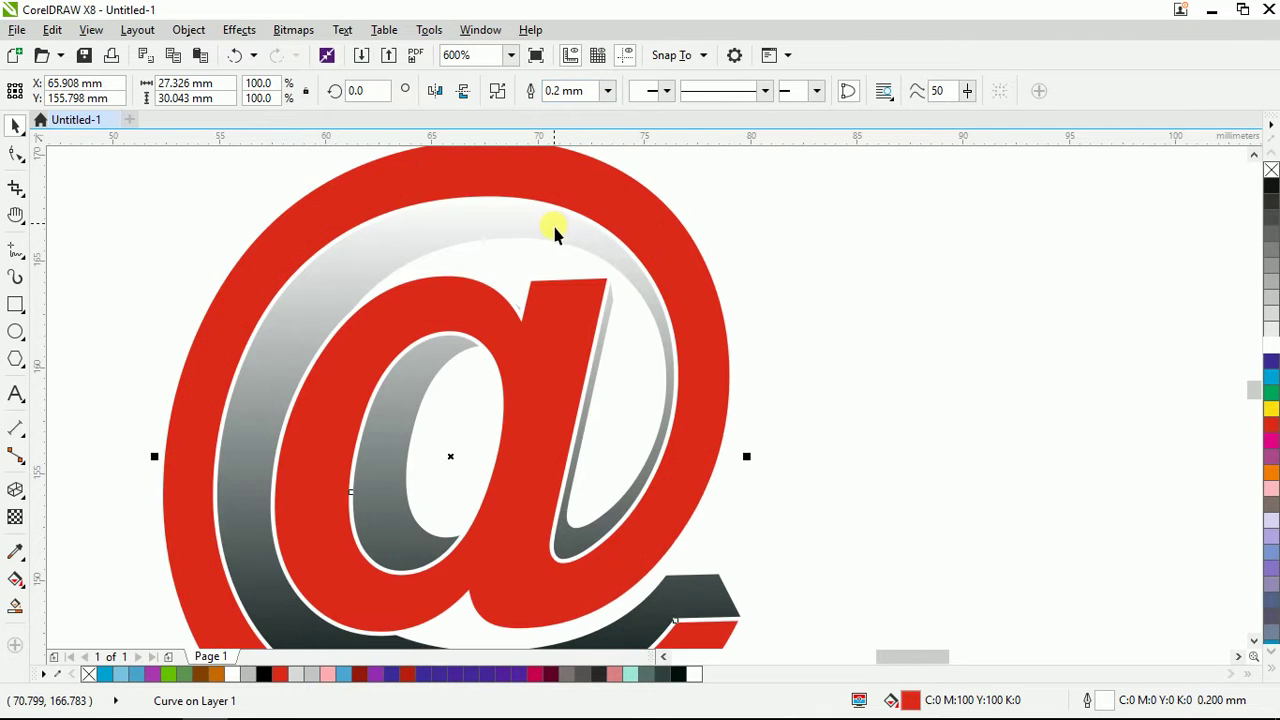
pyautogui.scroll(-1, 552, 222)
pyautogui.scroll(1, 506, 283)
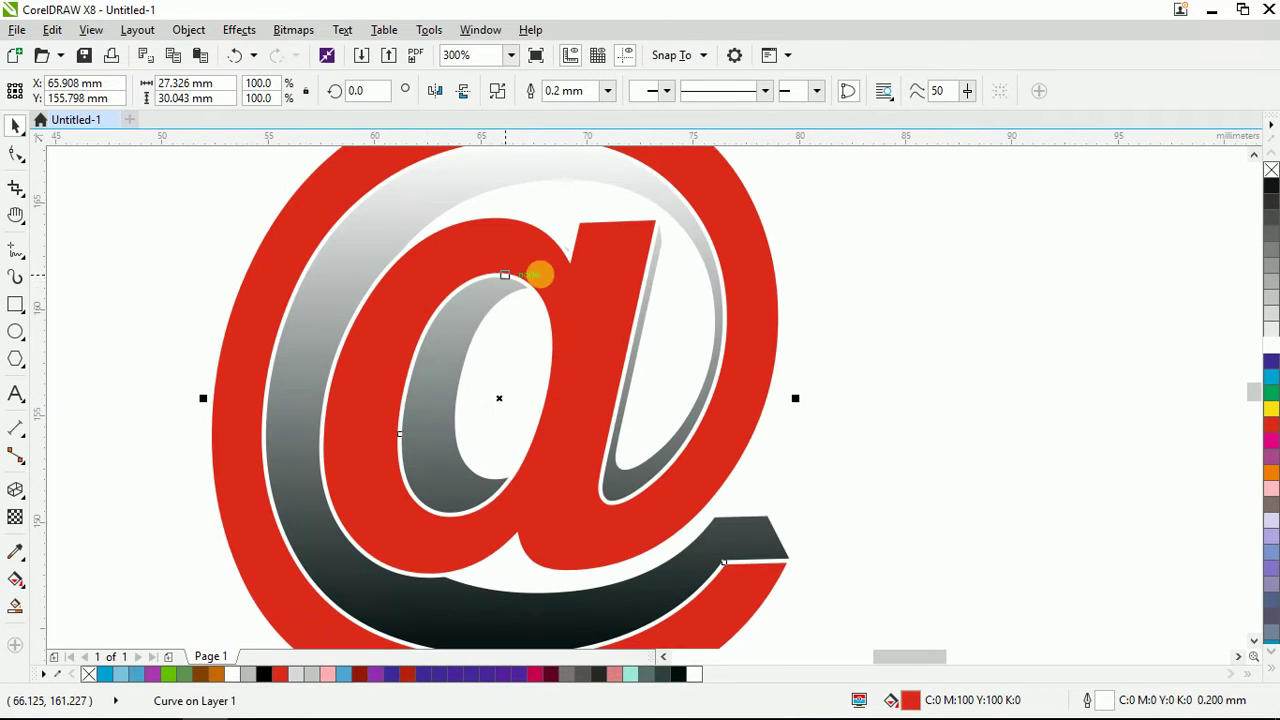
# Change the red face's white outline to a dashed line style and deselect it
pyautogui.click(762, 98)
pyautogui.click(752, 262)
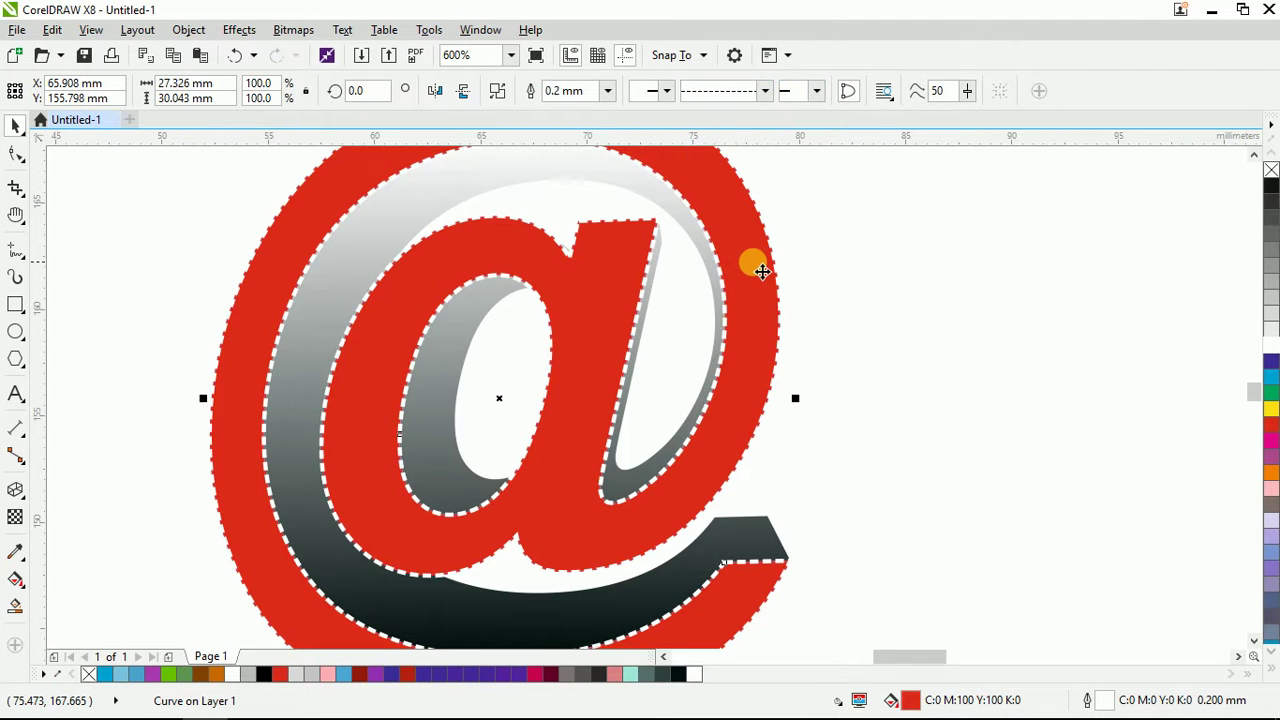
pyautogui.scroll(-1, 646, 257)
pyautogui.click(920, 300)
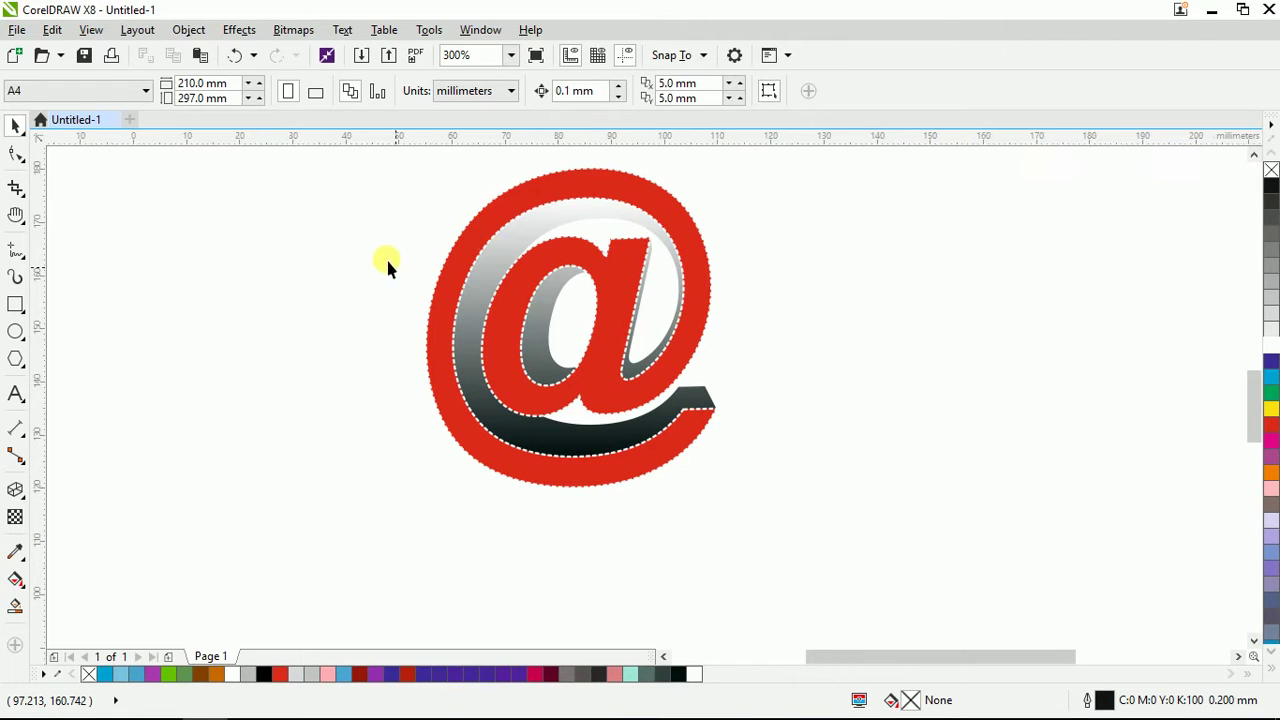
# Select the complete @ artwork, including face and sides, and delete it from the page
pyautogui.scroll(-1, 386, 257)
pyautogui.moveTo(395, 205); pyautogui.dragTo(611, 402)
pyautogui.press('Delete')
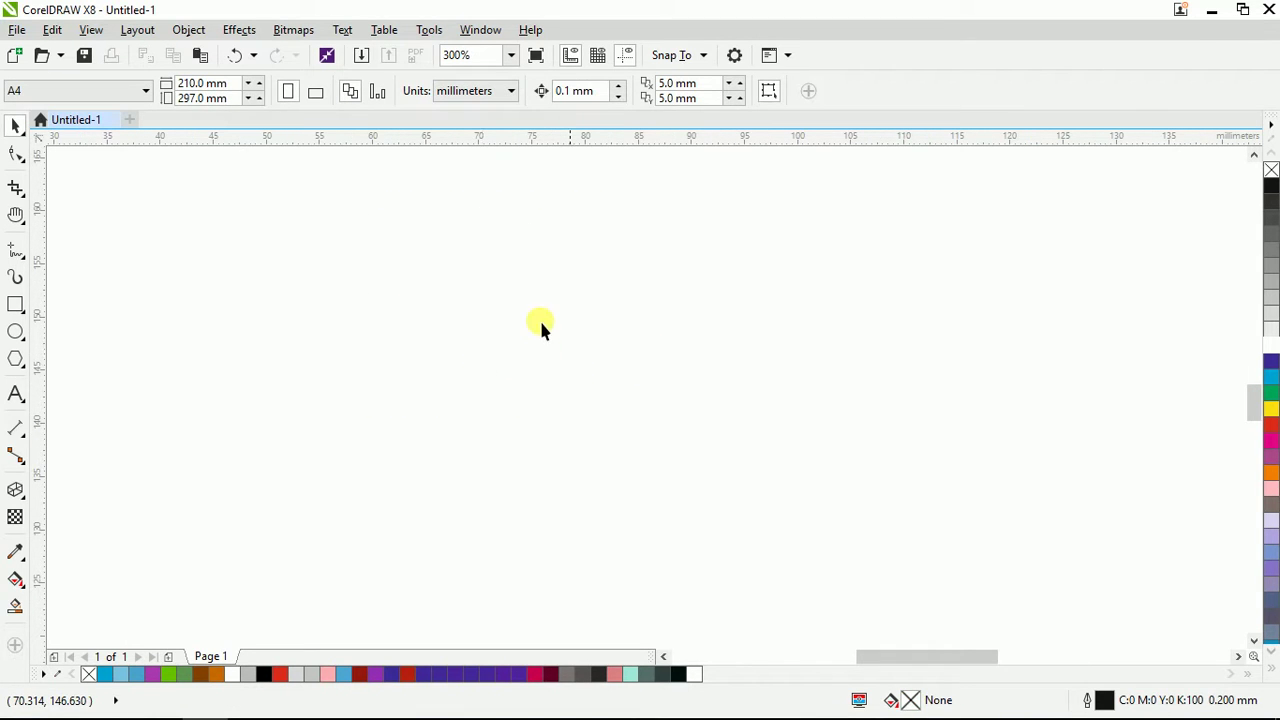
# Add a $ symbol as artistic text in Arial 24 pt and make it bold
pyautogui.press('F8')
pyautogui.click(491, 343)
pyautogui.scroll(1, 491, 343)
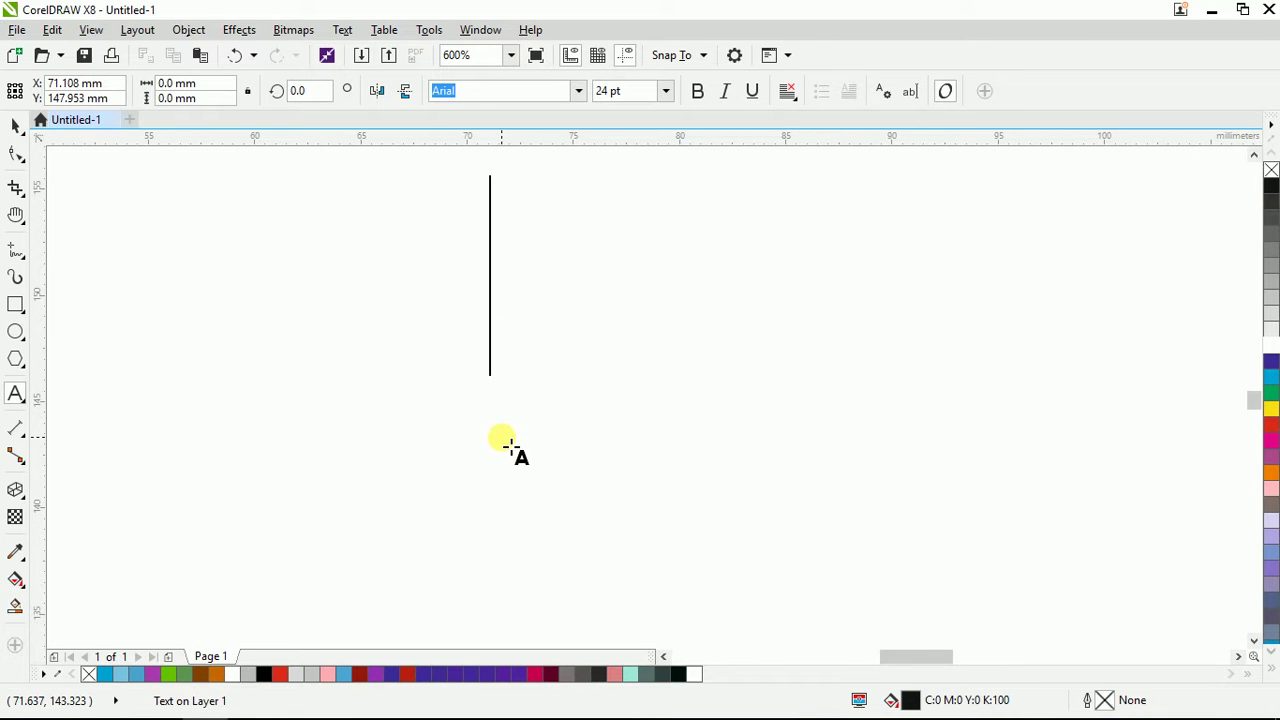
pyautogui.write('$')
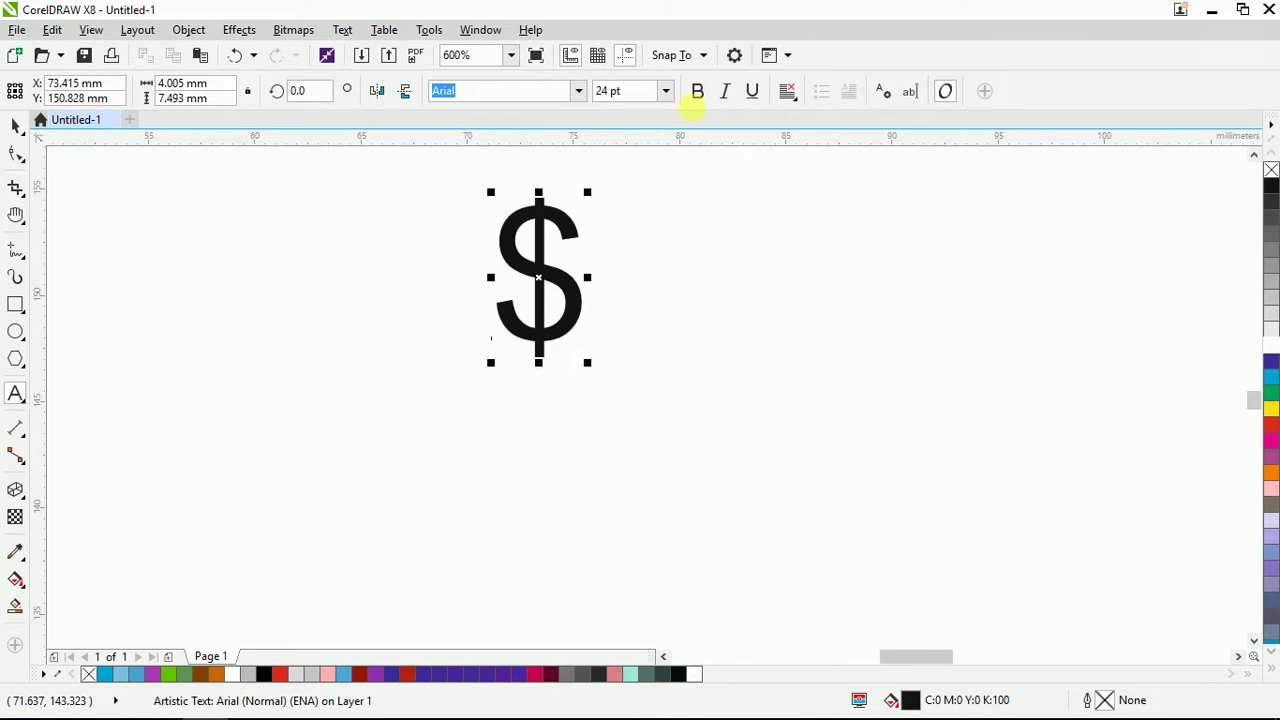
pyautogui.click(696, 95)
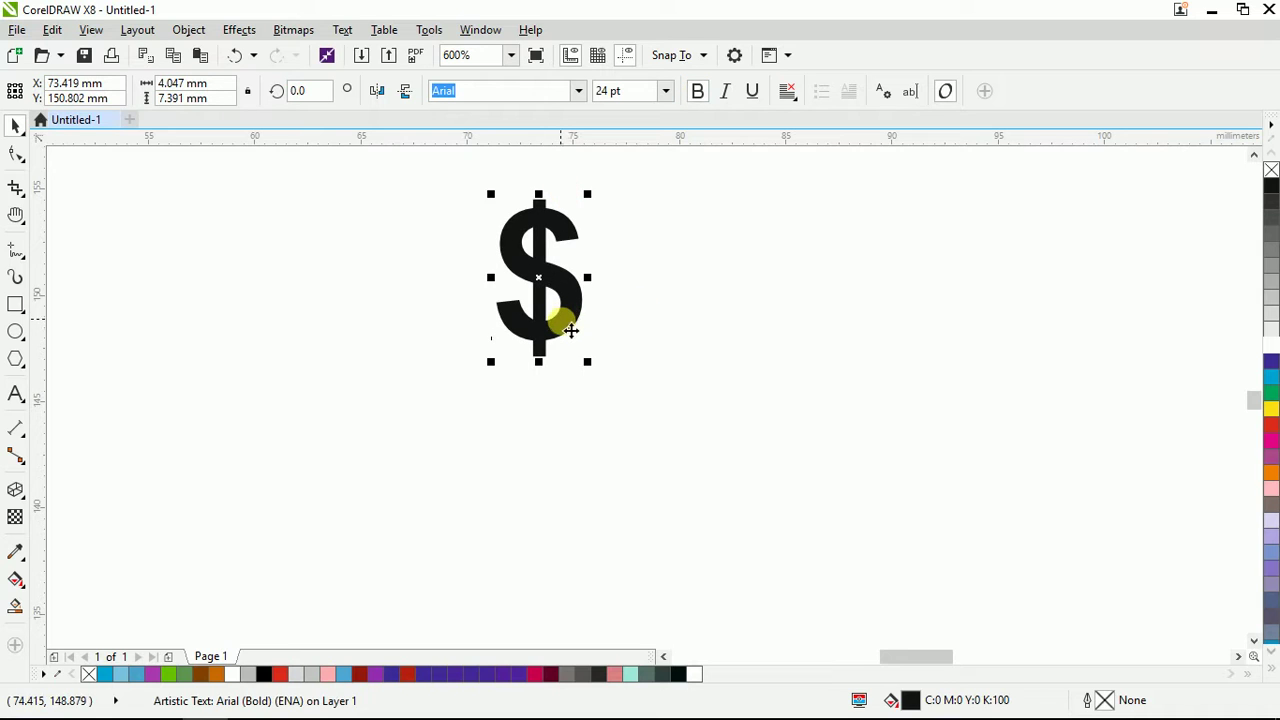
# Convert the $ text to curves and move it down to about X 73.431 mm, Y 146.694 mm
pyautogui.hotkey('ctrl', 'q')
pyautogui.moveTo(563, 340); pyautogui.dragTo(548, 392)
pyautogui.scroll(2, 548, 388)
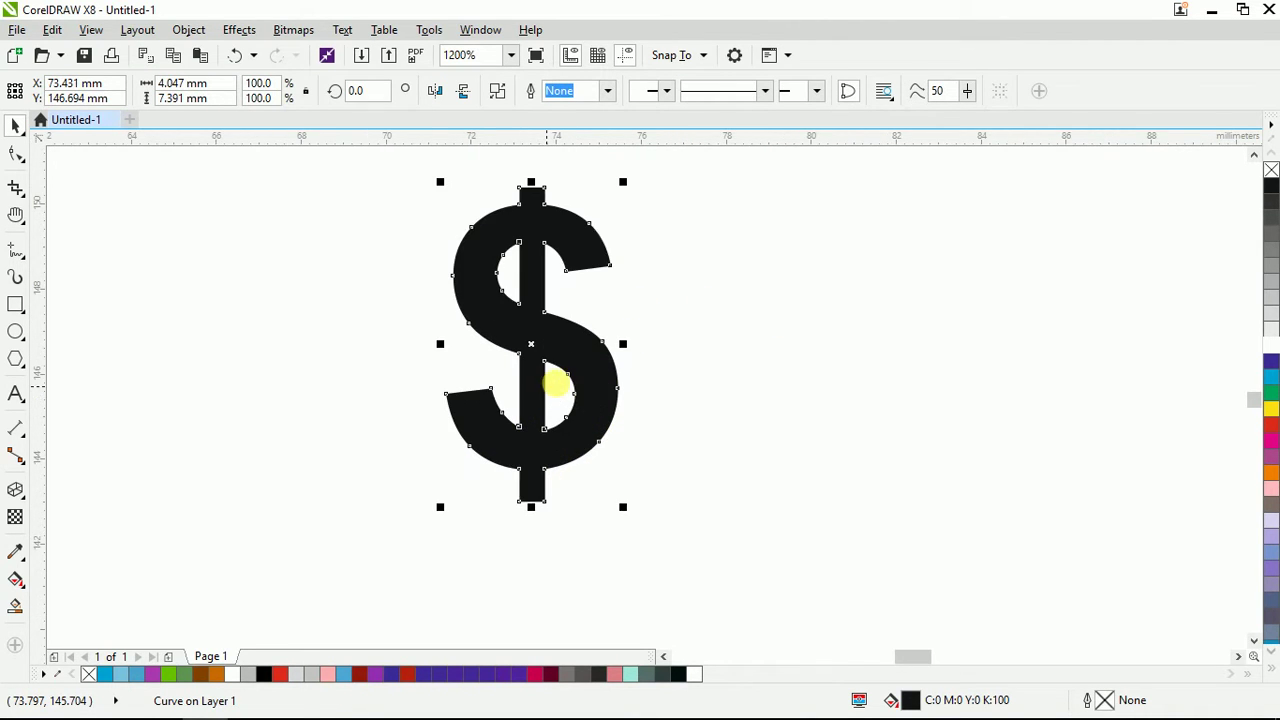
pyautogui.click(200, 31)
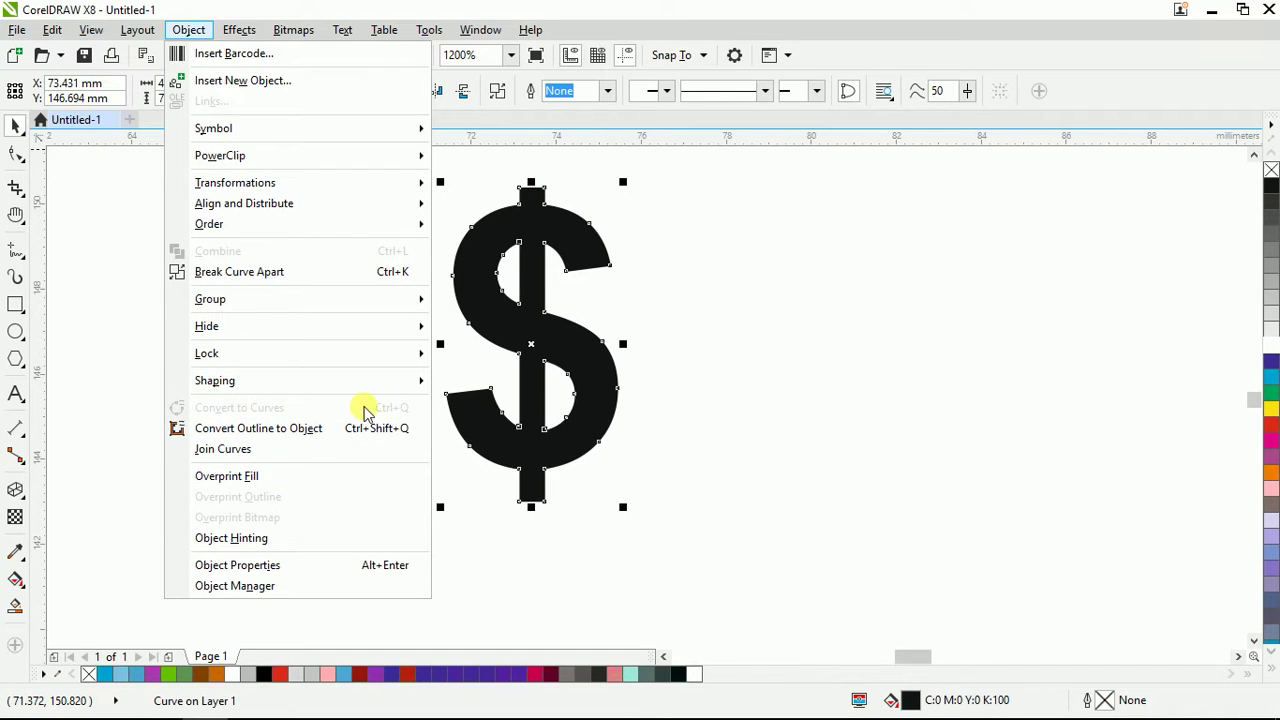
pyautogui.click(883, 340)
# Extrude the $ curve from its centre toward the upper right, with a vanishing point offset of about 1.425 mm by 0.51 mm
pyautogui.click(566, 326)
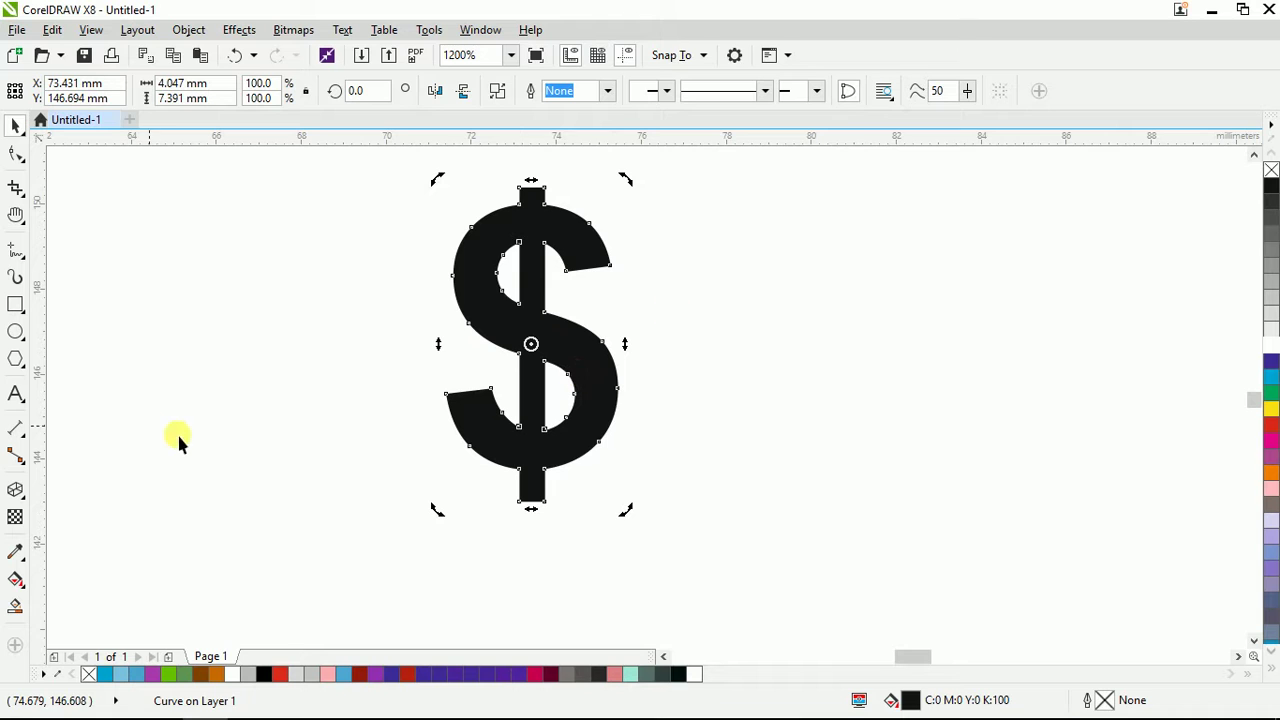
pyautogui.click(15, 490)
pyautogui.moveTo(529, 343); pyautogui.dragTo(592, 324)
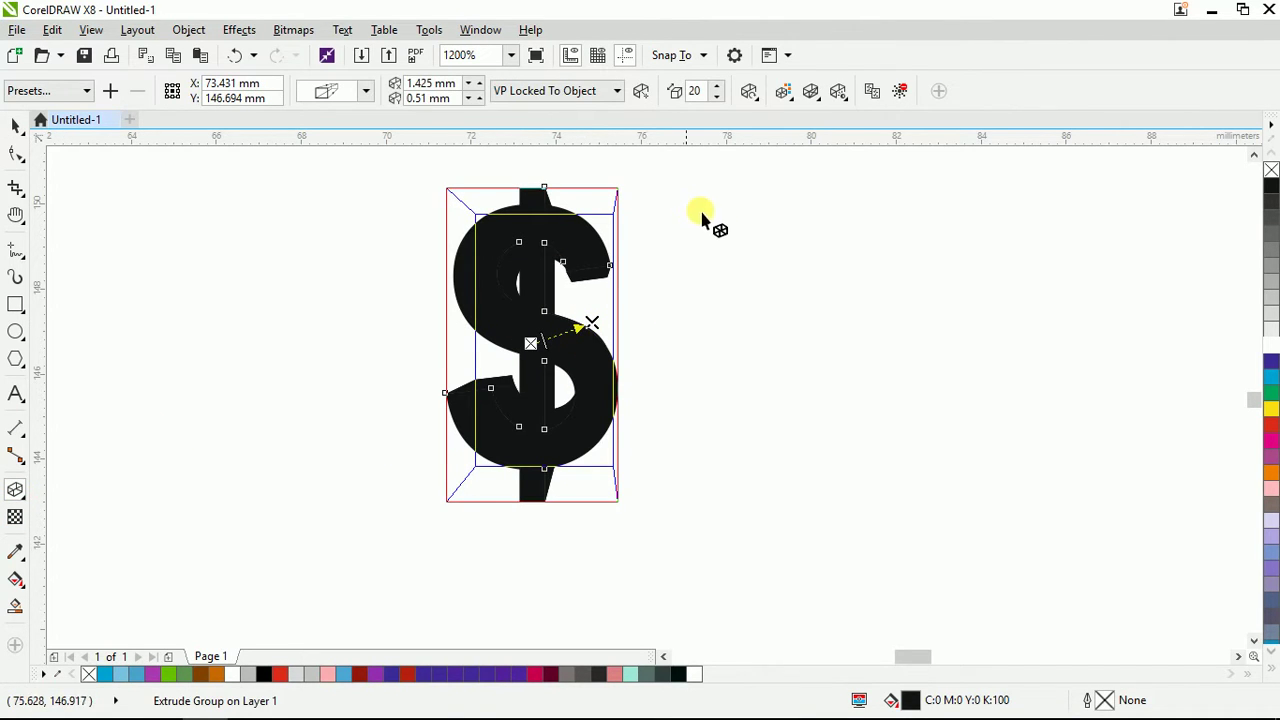
# Give the $ extrusion's sides a solid dark brown color of about C26 M71 Y100 K79
pyautogui.click(794, 98)
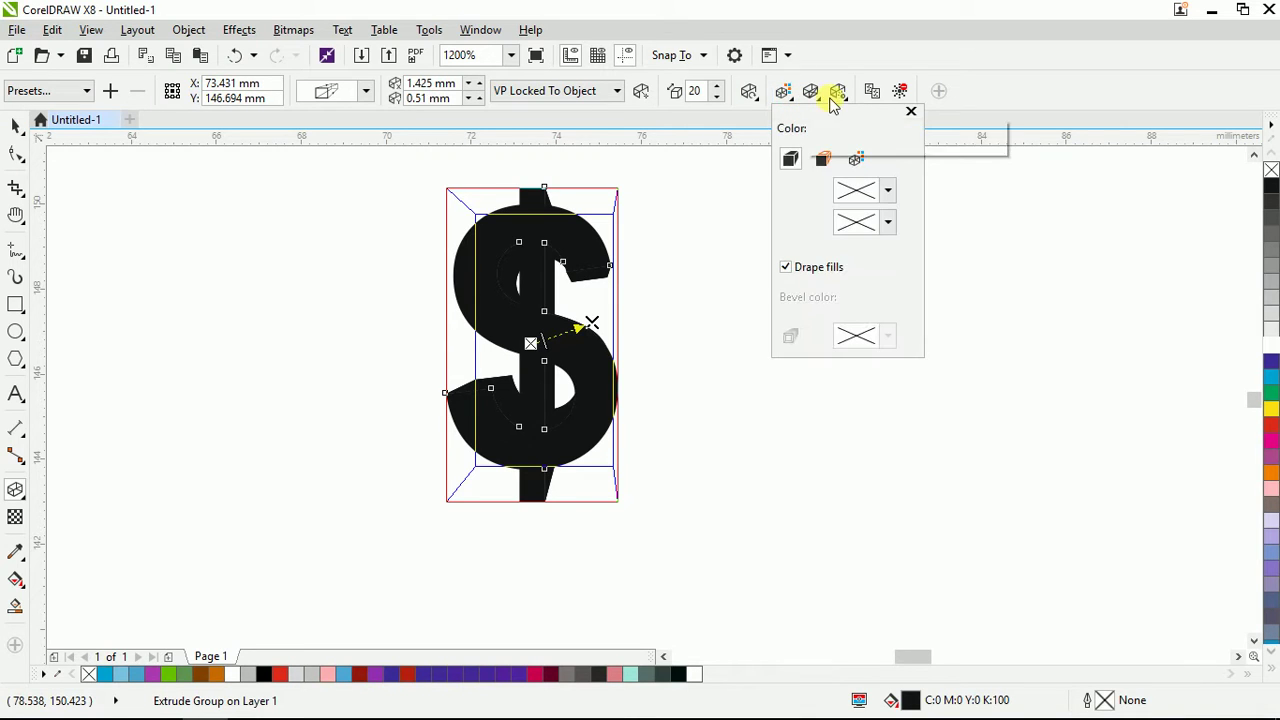
pyautogui.click(823, 160)
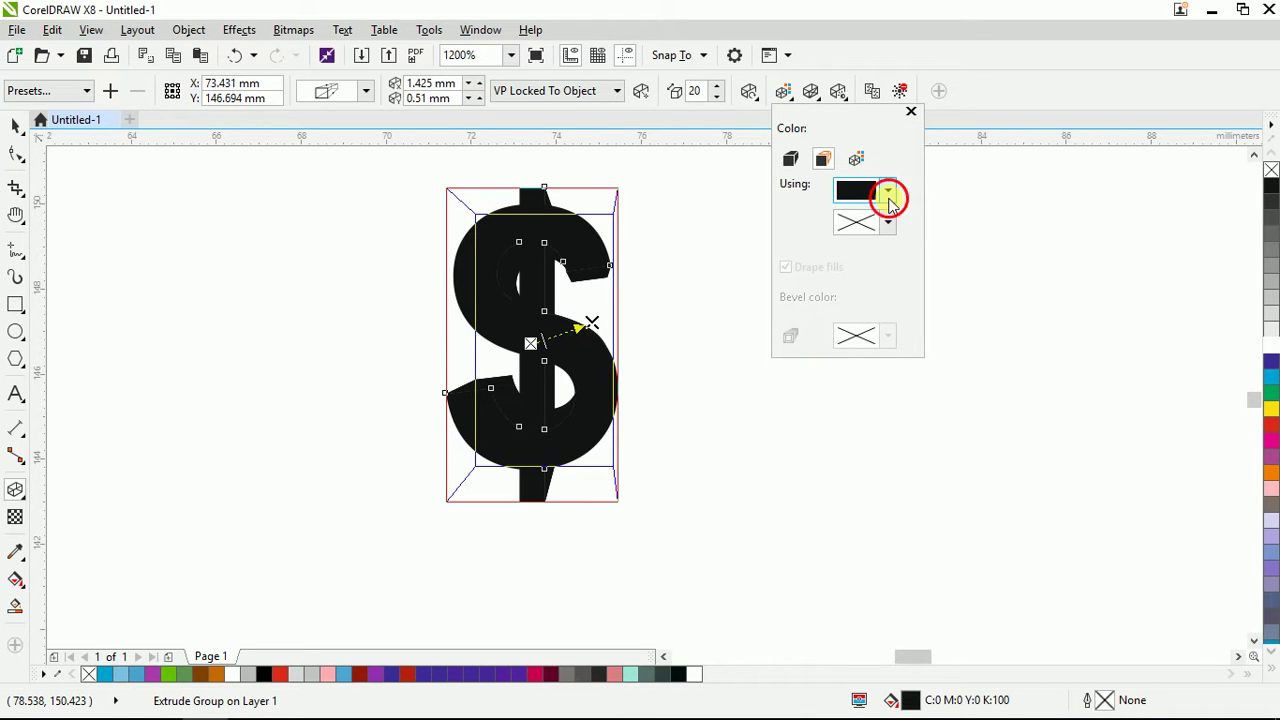
pyautogui.click(888, 192)
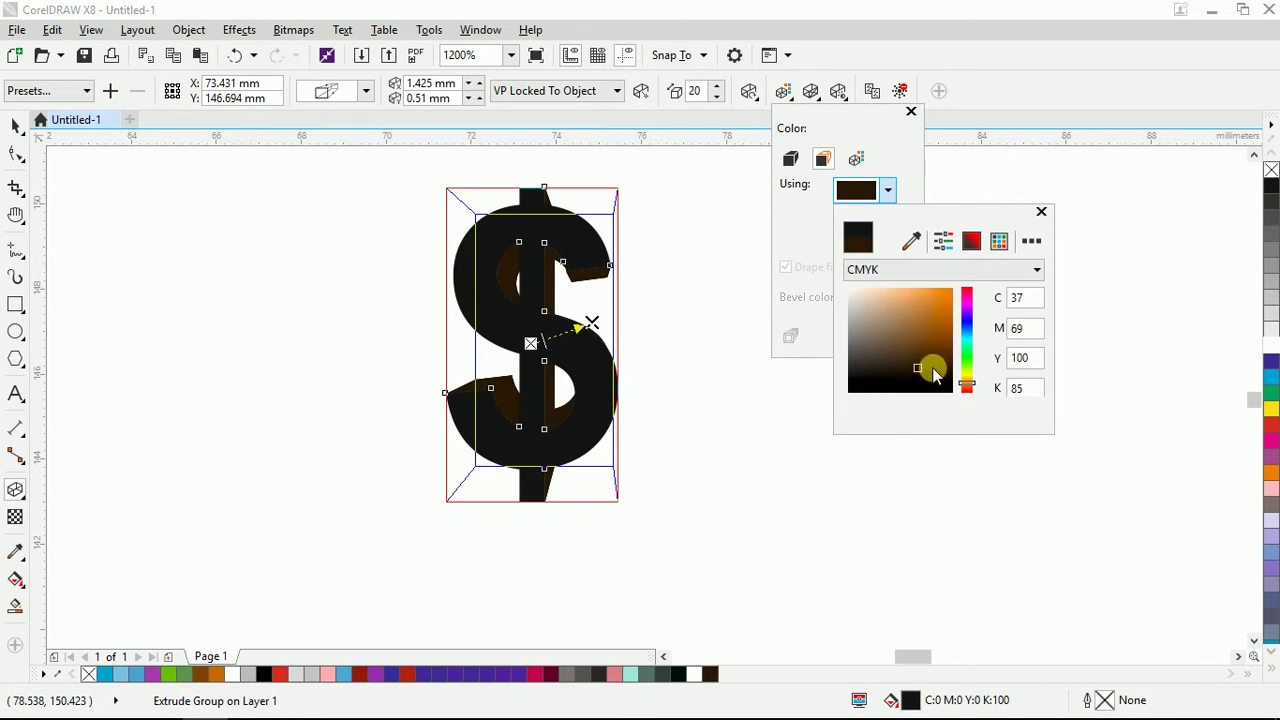
pyautogui.moveTo(935, 372); pyautogui.dragTo(946, 366)
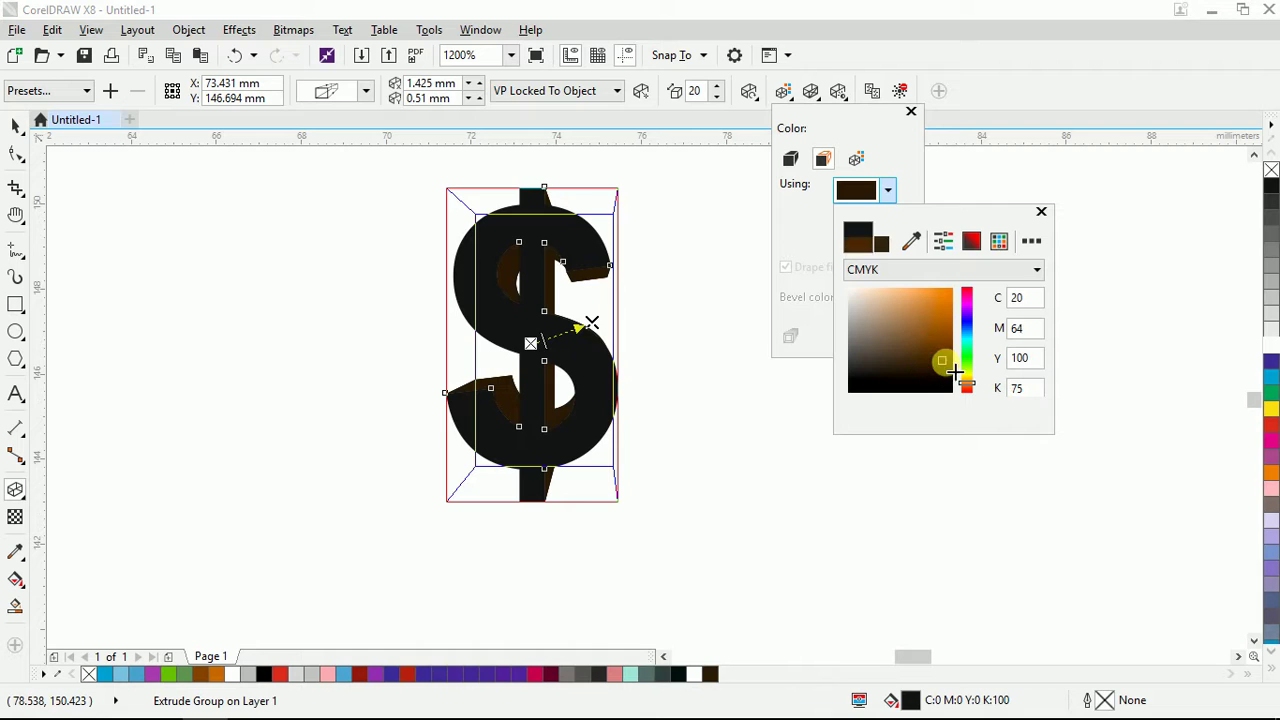
pyautogui.click(1045, 218)
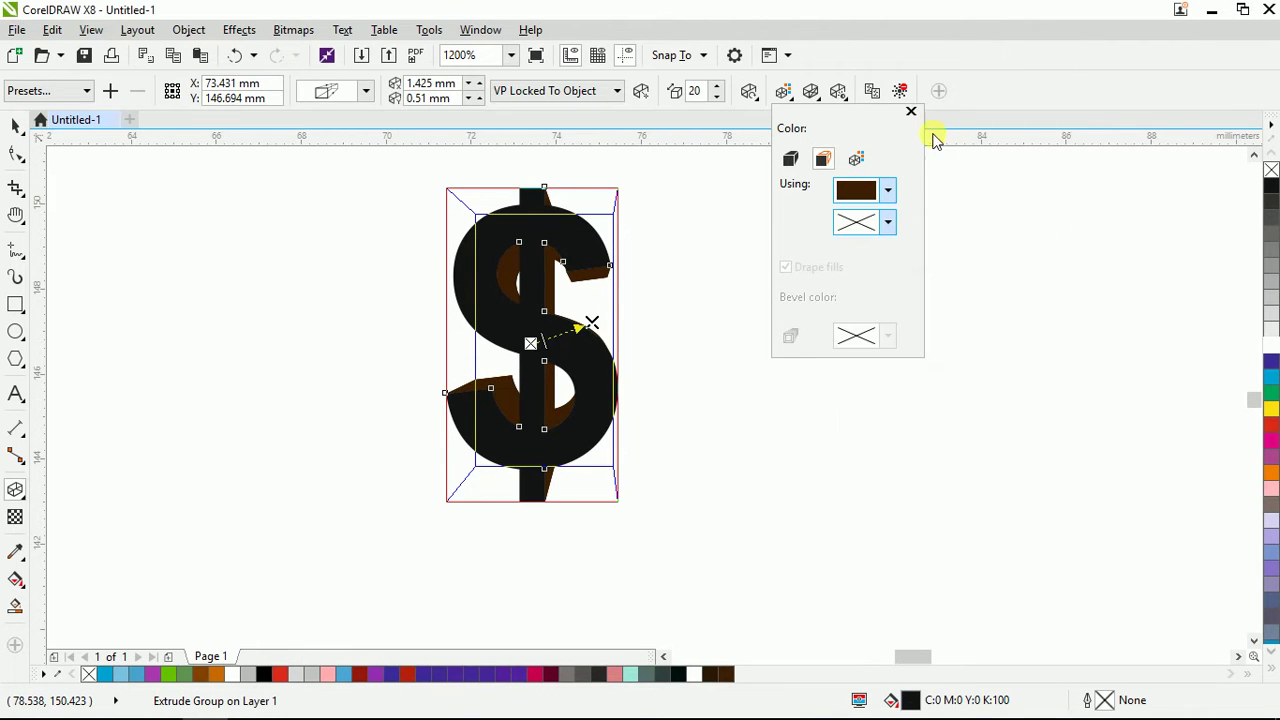
pyautogui.click(911, 111)
# Break the extrude group apart and fill the separated front $ face with cyan
pyautogui.rightClick(503, 309)
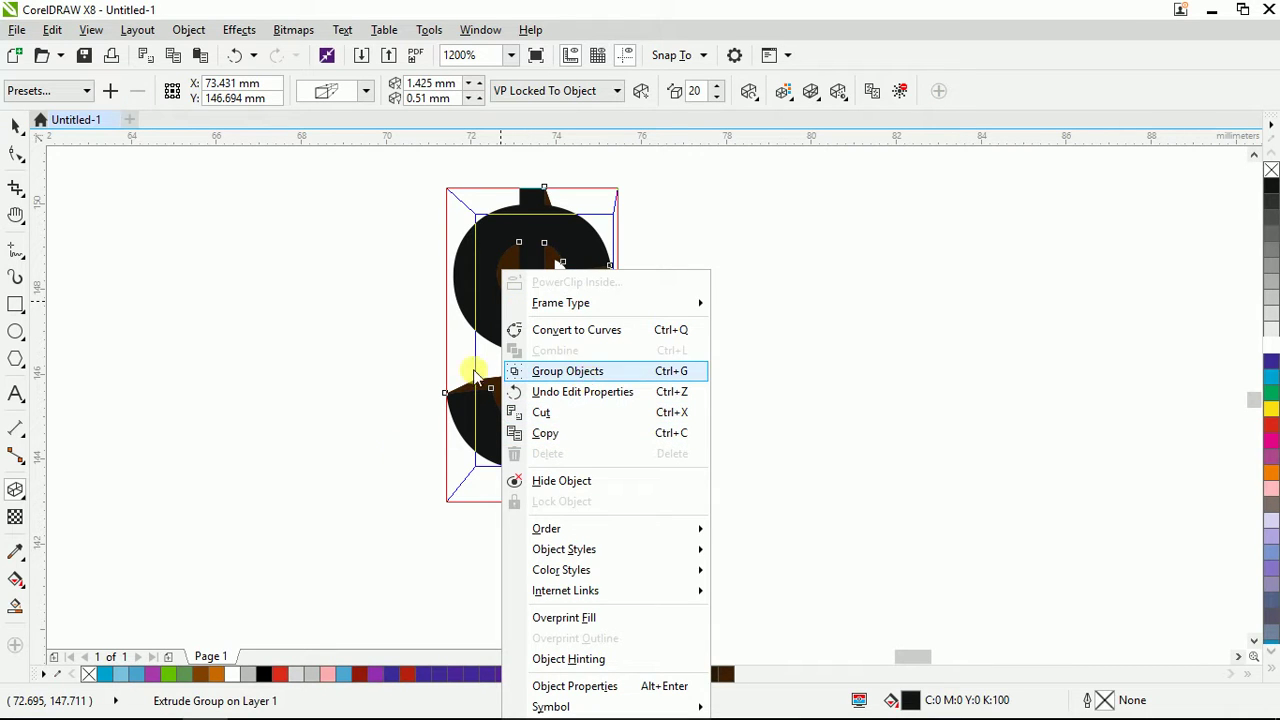
pyautogui.click(188, 30)
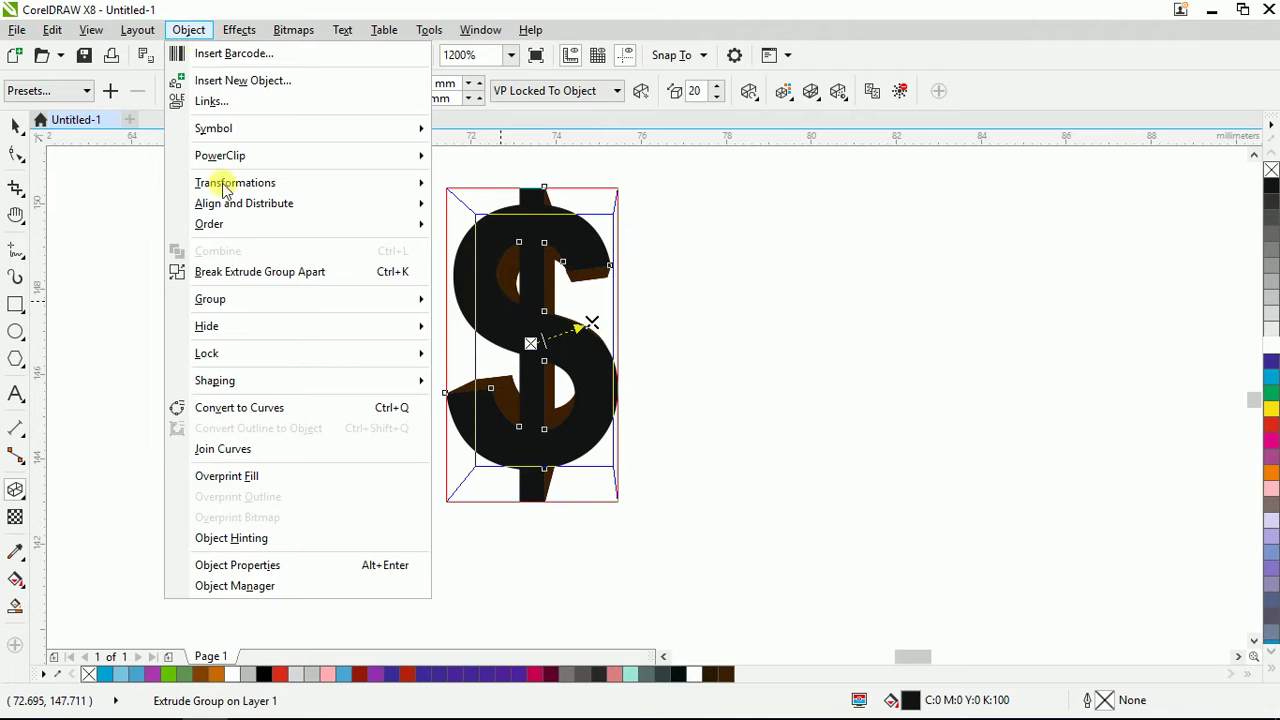
pyautogui.click(232, 273)
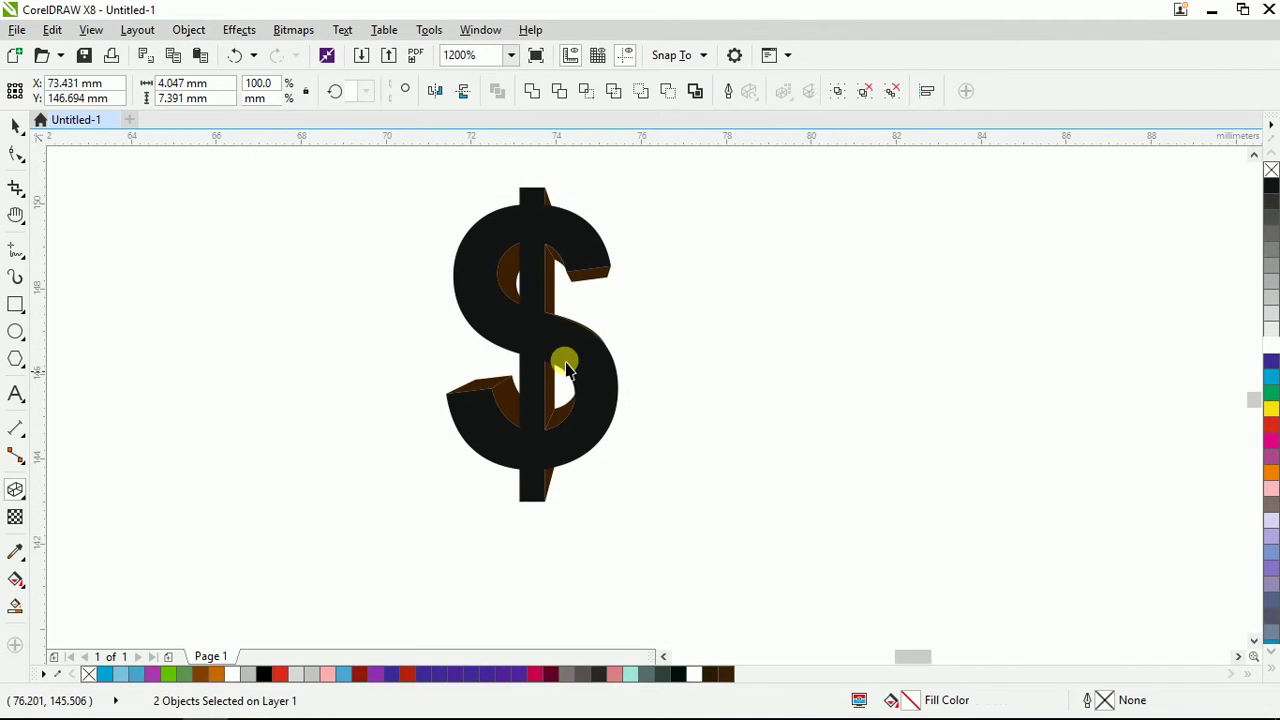
pyautogui.press('space')
pyautogui.click(551, 349)
pyautogui.scroll(2, 551, 349)
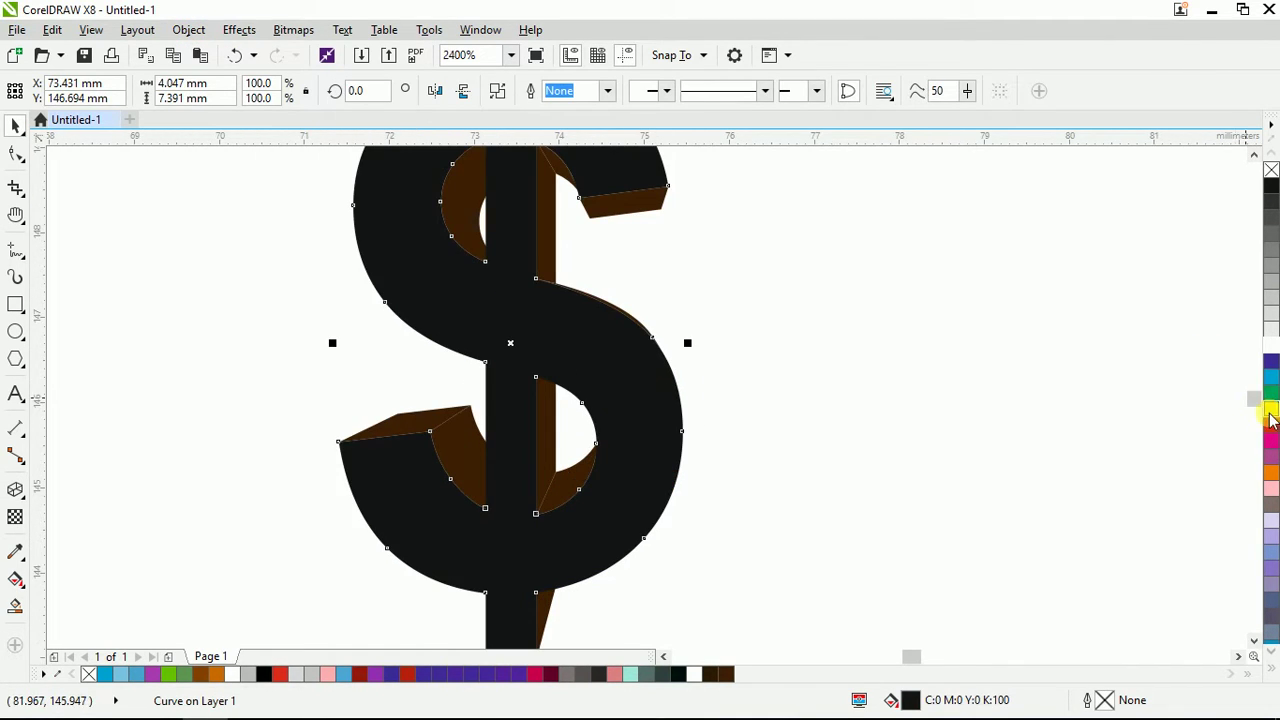
pyautogui.scroll(-2, 850, 350)
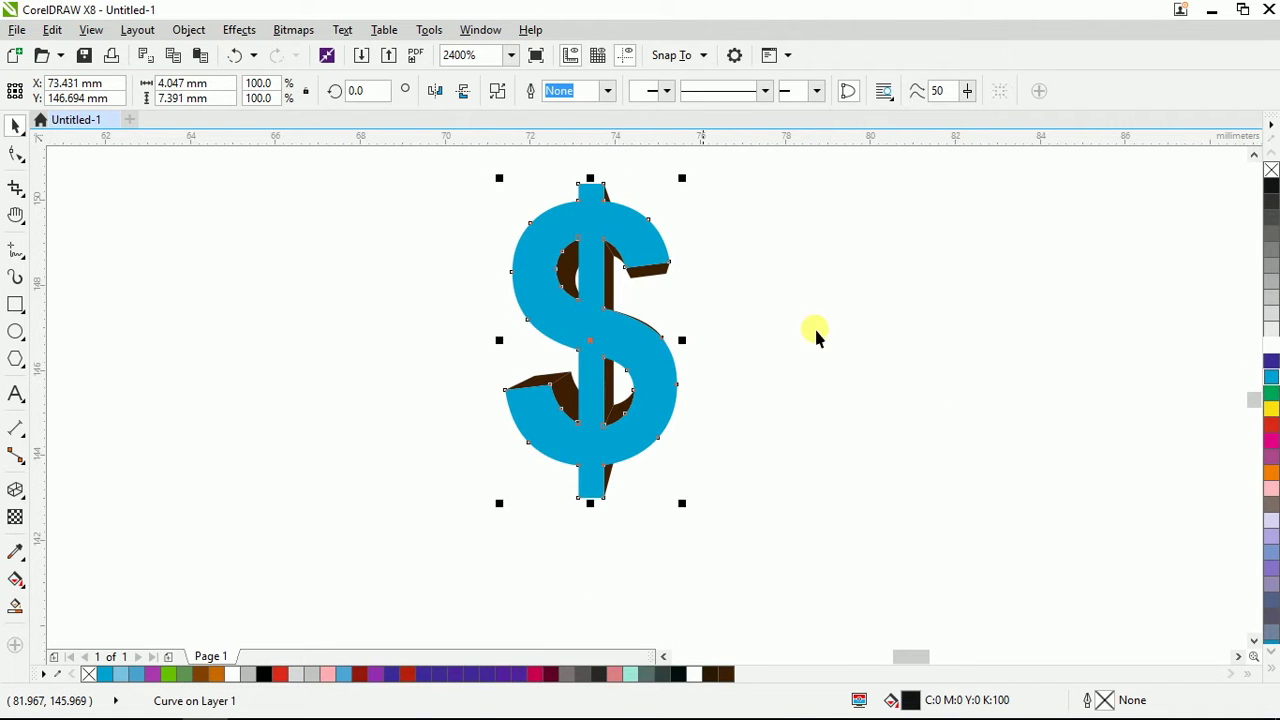
pyautogui.click(606, 330)
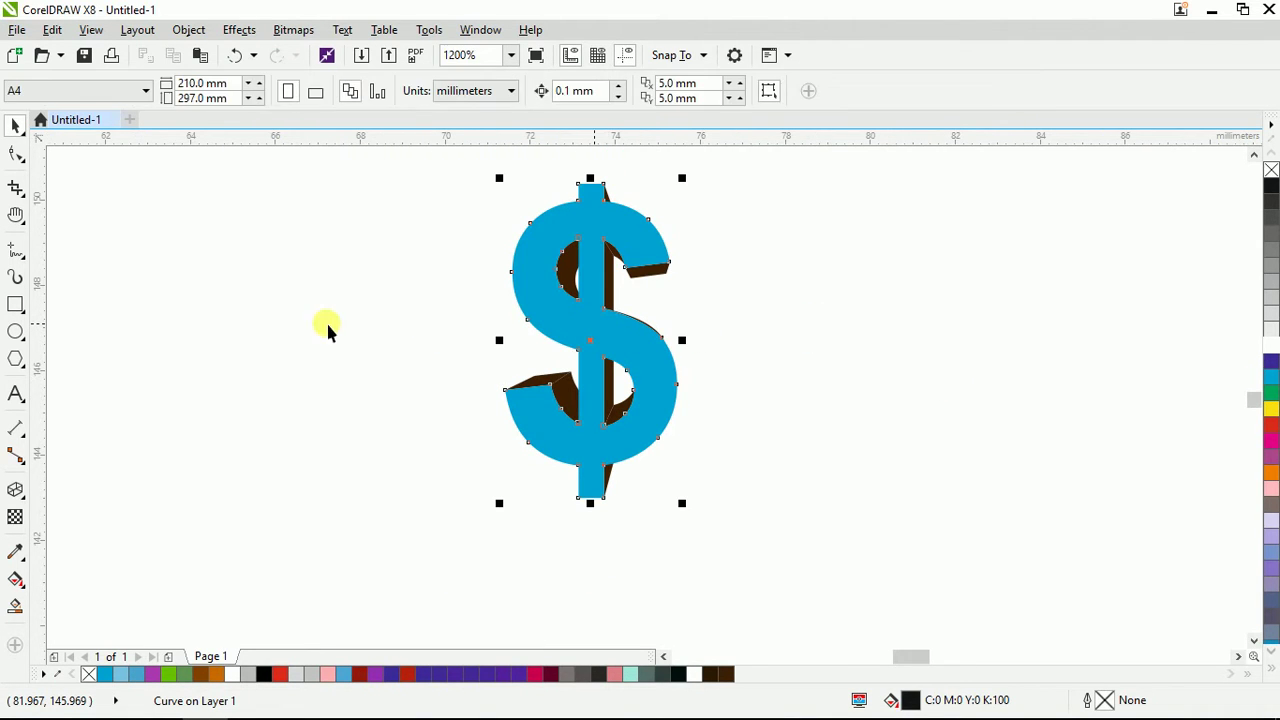
# Apply a vertical linear fountain fill to the $ face, running from cyan at the top to dark navy #002342 at the bottom
pyautogui.click(14, 492)
pyautogui.moveTo(611, 214); pyautogui.dragTo(608, 410)
pyautogui.click(15, 549)
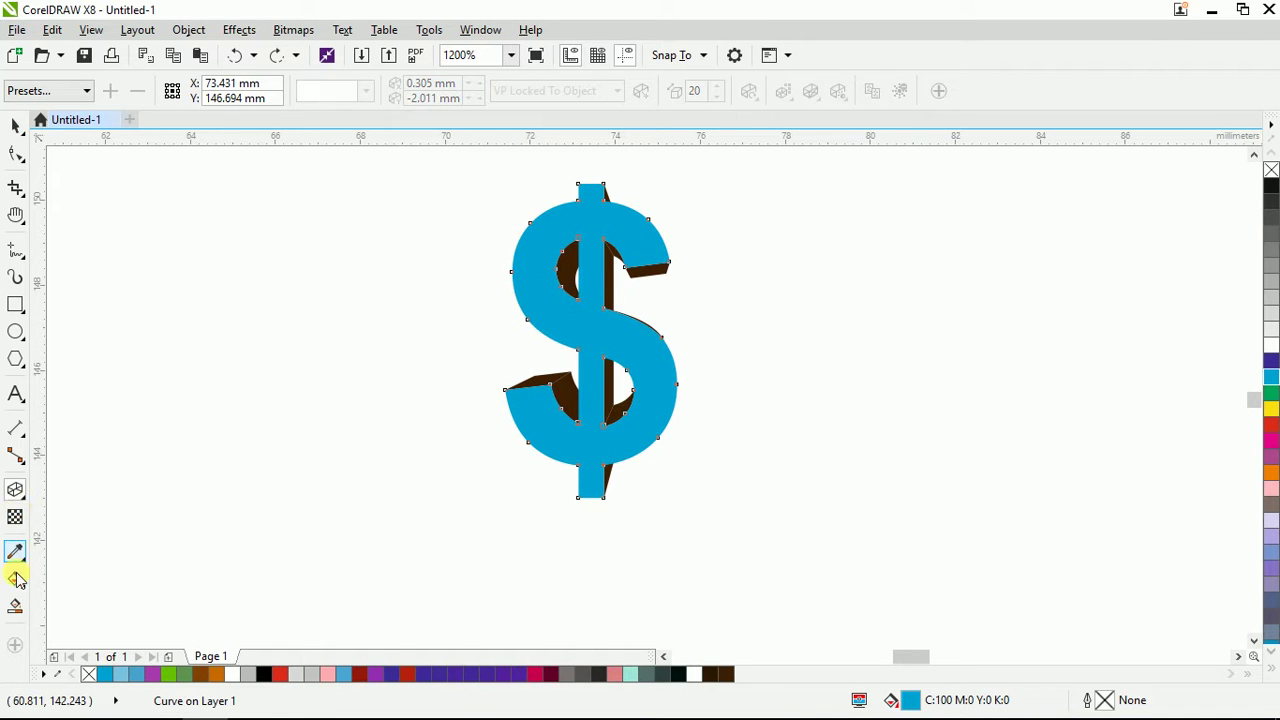
pyautogui.moveTo(590, 205); pyautogui.dragTo(590, 465)
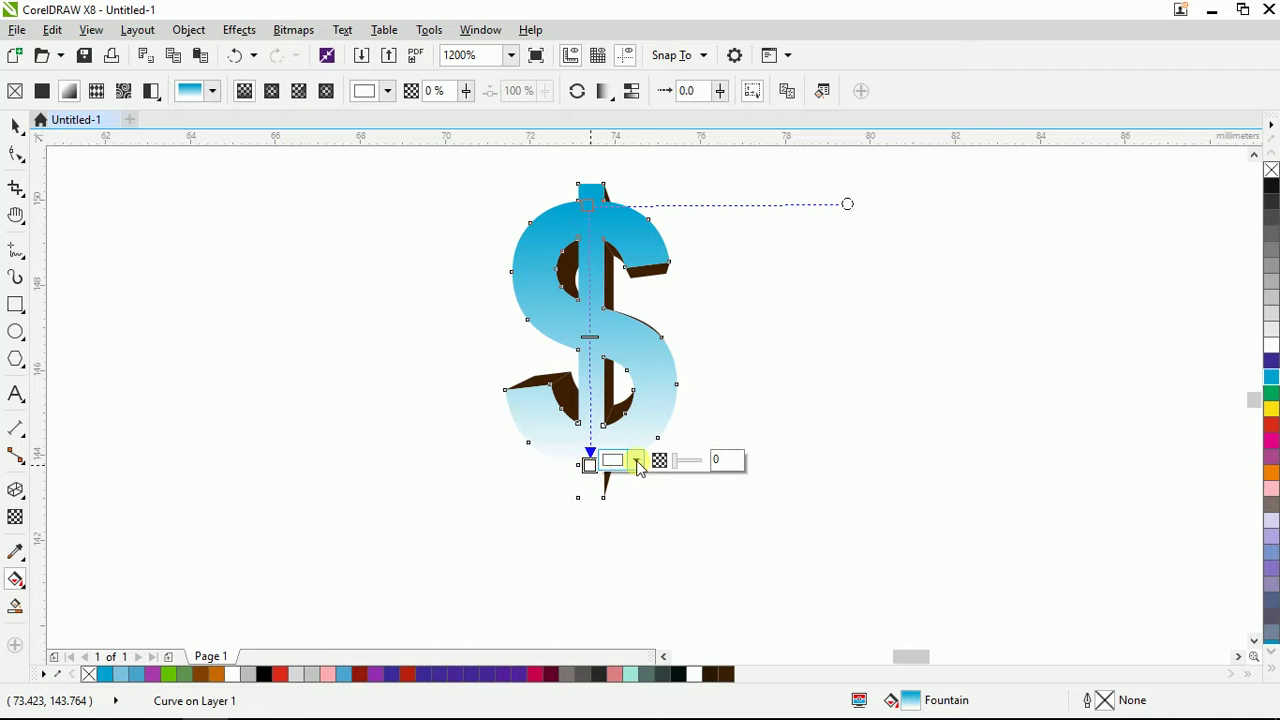
pyautogui.click(637, 462)
pyautogui.click(733, 597)
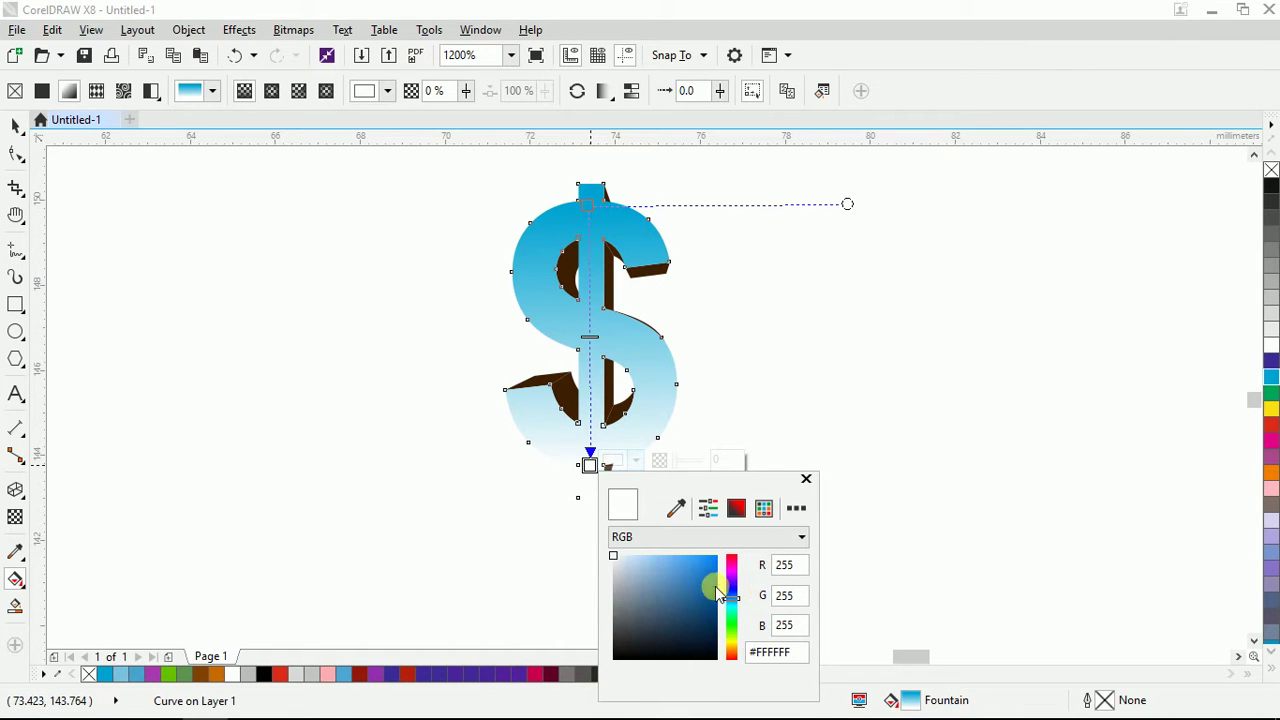
pyautogui.moveTo(714, 590); pyautogui.dragTo(717, 632)
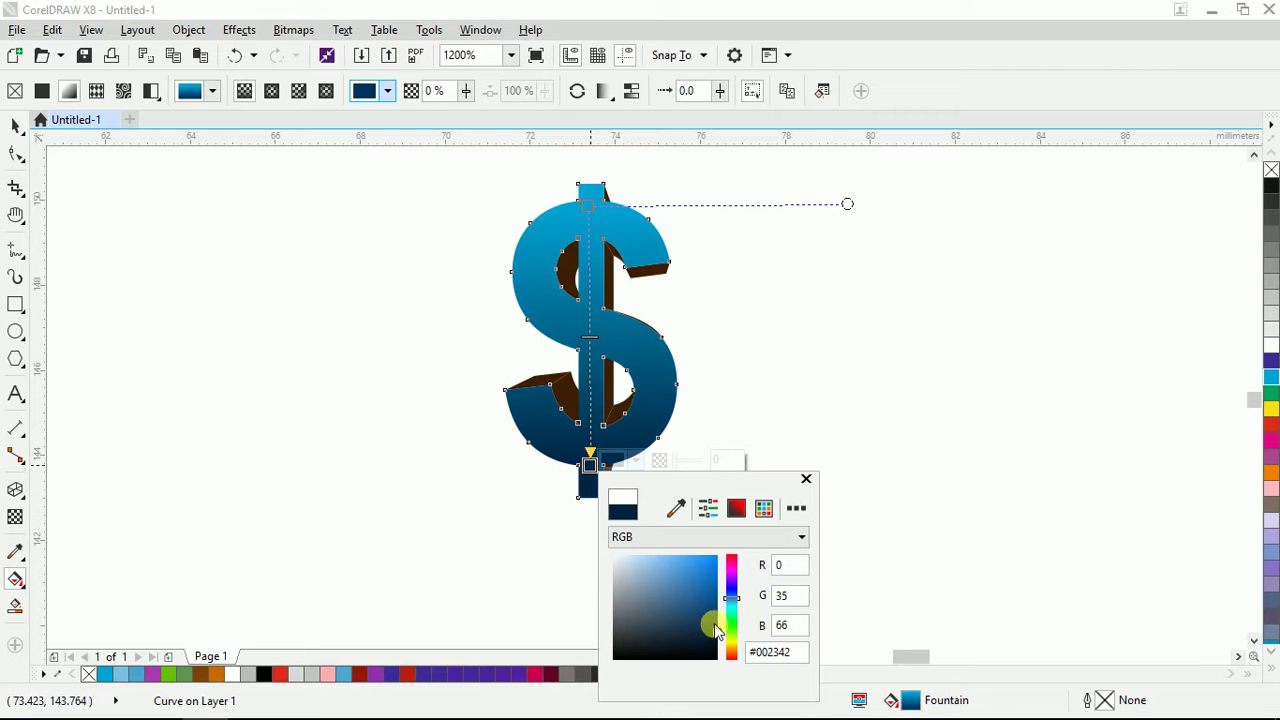
# Extend the gradient to the $ face's top edge, adding a cyan stop mid-height and a dark navy stop near the top
pyautogui.click(591, 210)
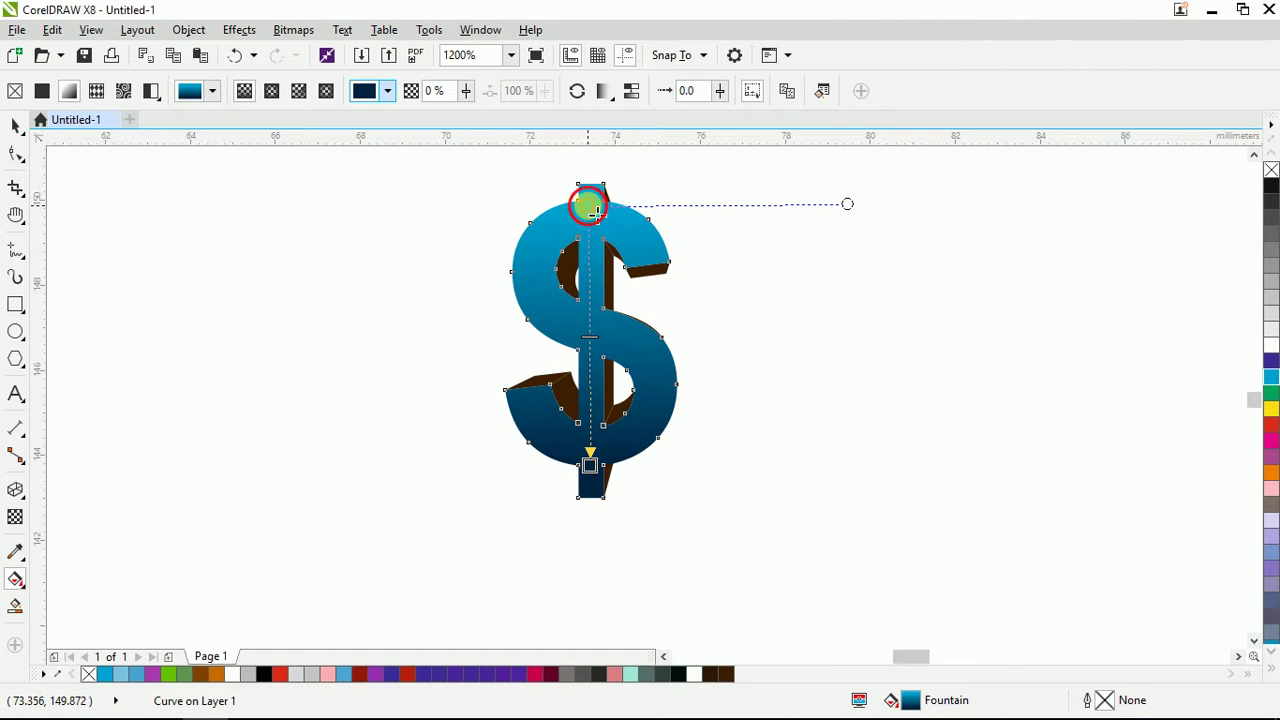
pyautogui.moveTo(588, 206); pyautogui.dragTo(592, 296)
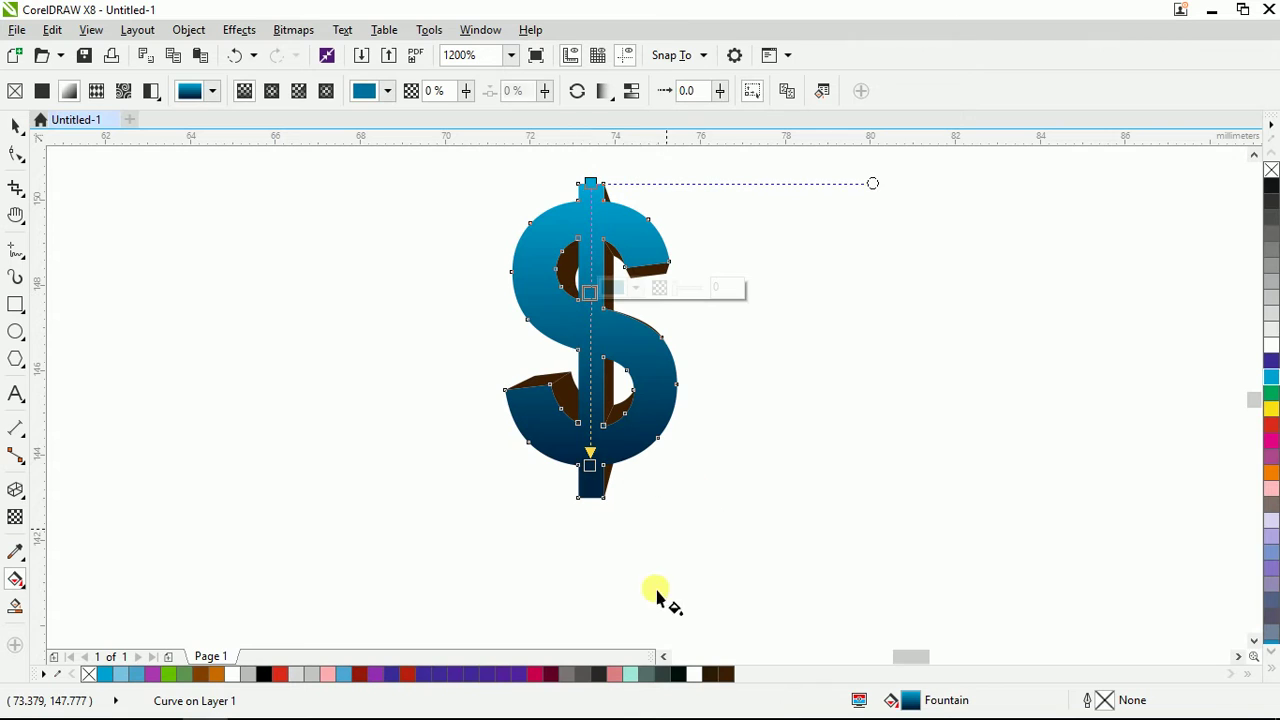
pyautogui.moveTo(1245, 381); pyautogui.dragTo(588, 324)
pyautogui.moveTo(603, 250)
pyautogui.mouseDown()
pyautogui.moveTo(588, 256)
pyautogui.moveTo(590, 243)
pyautogui.mouseUp()
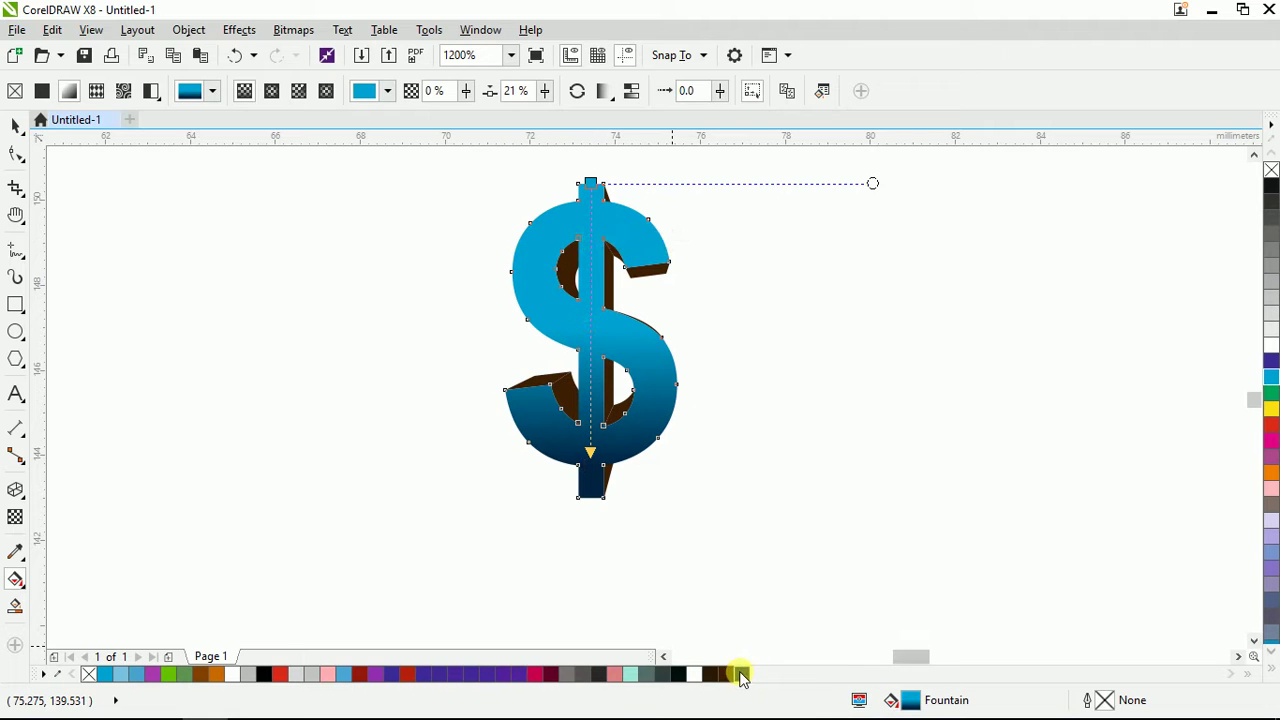
pyautogui.click(743, 674)
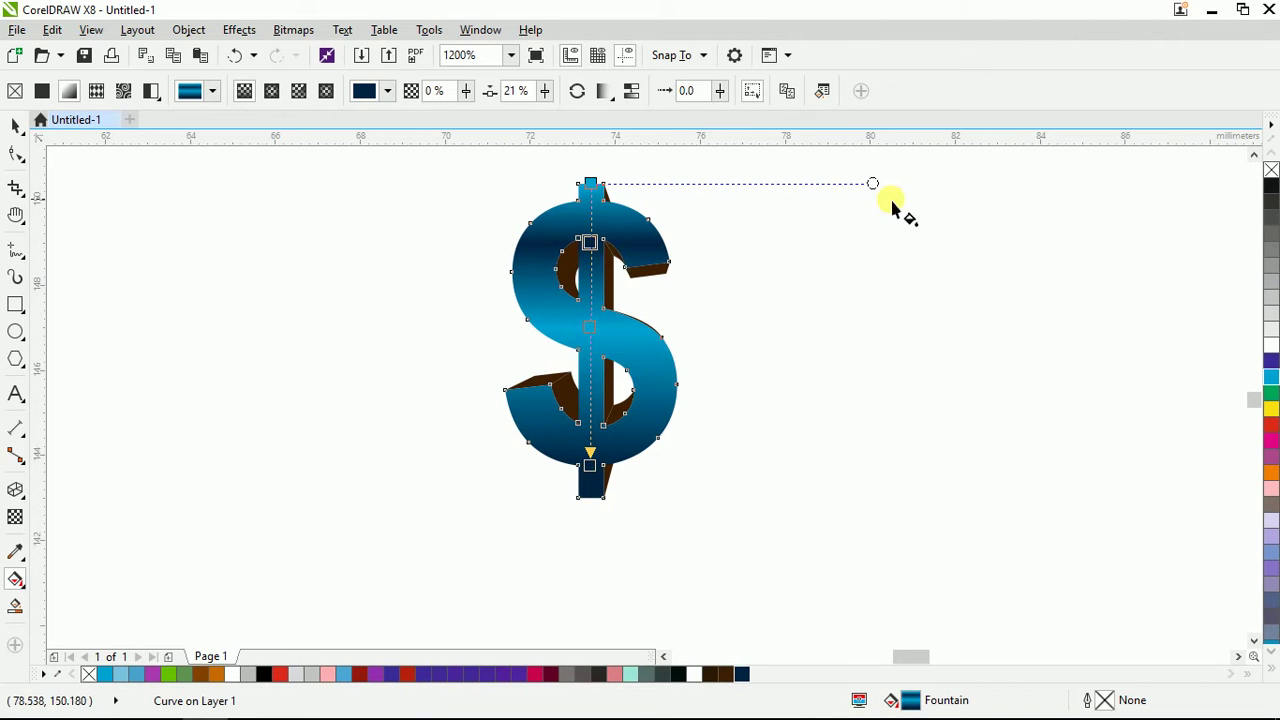
# Skew the $ face's gradient bands so they run diagonally, and deselect the face
pyautogui.moveTo(875, 188); pyautogui.dragTo(858, 298)
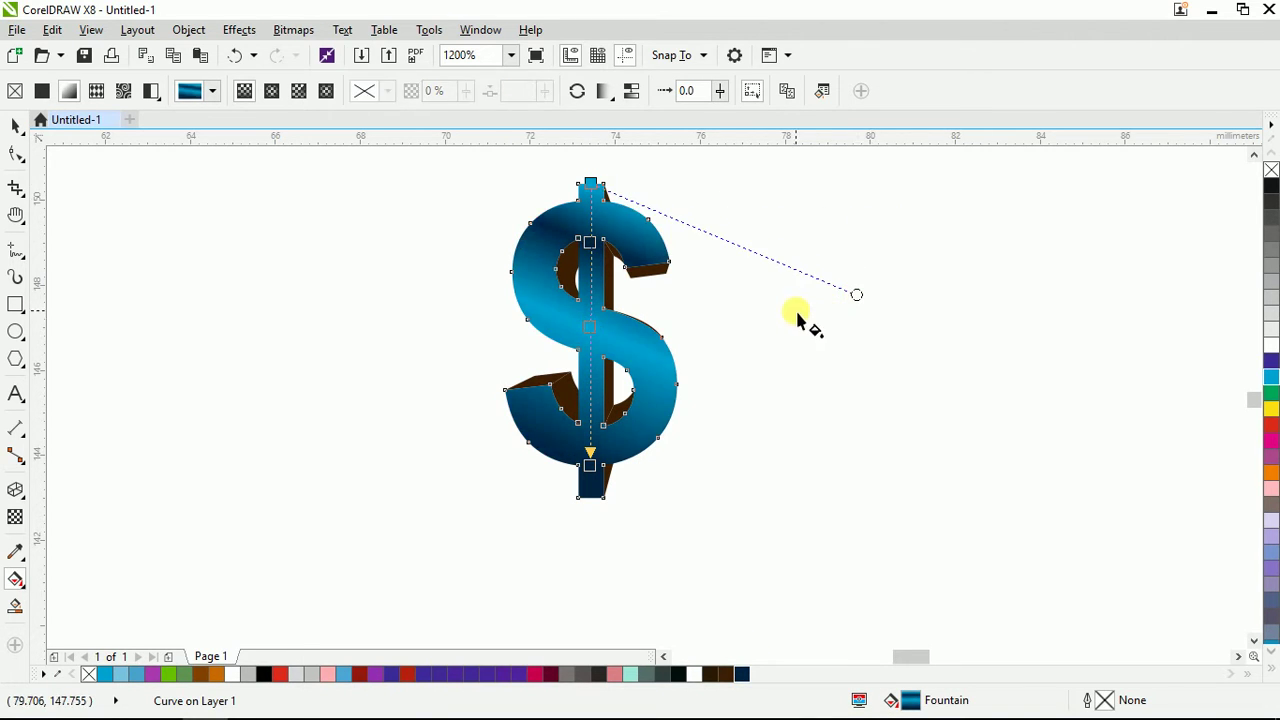
pyautogui.press('space')
pyautogui.scroll(1, 566, 263)
pyautogui.press('Escape')
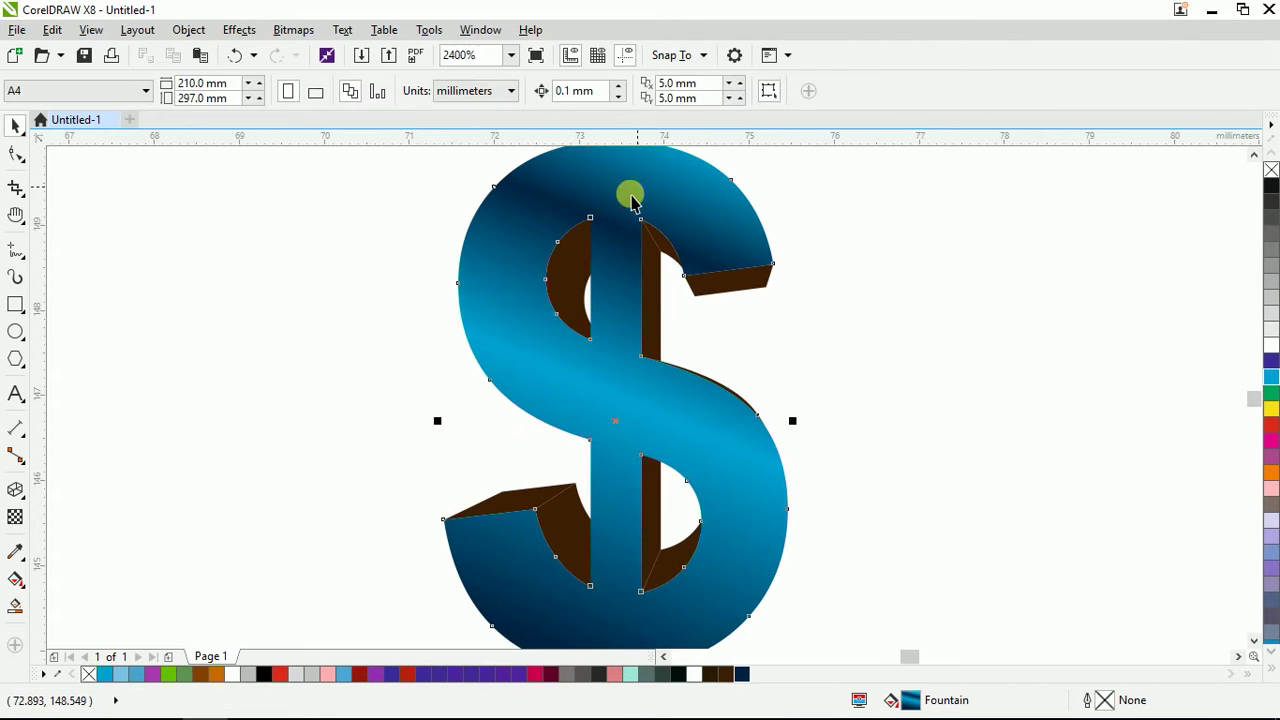
pyautogui.scroll(-1, 597, 220)
# Move the grouped brown side pieces to the right of the $ face, and undo the move
pyautogui.click(597, 218)
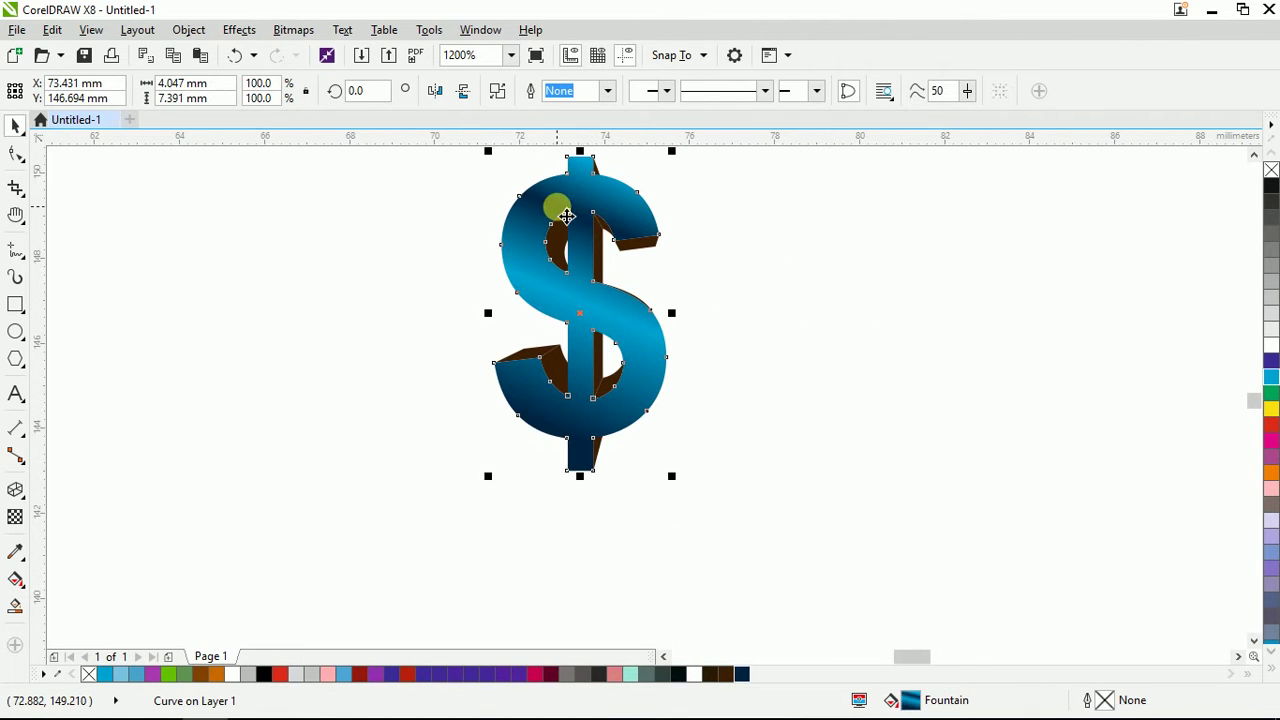
pyautogui.scroll(1, 563, 211)
pyautogui.moveTo(560, 263); pyautogui.dragTo(971, 297)
pyautogui.scroll(-1, 580, 243)
pyautogui.scroll(1, 848, 220)
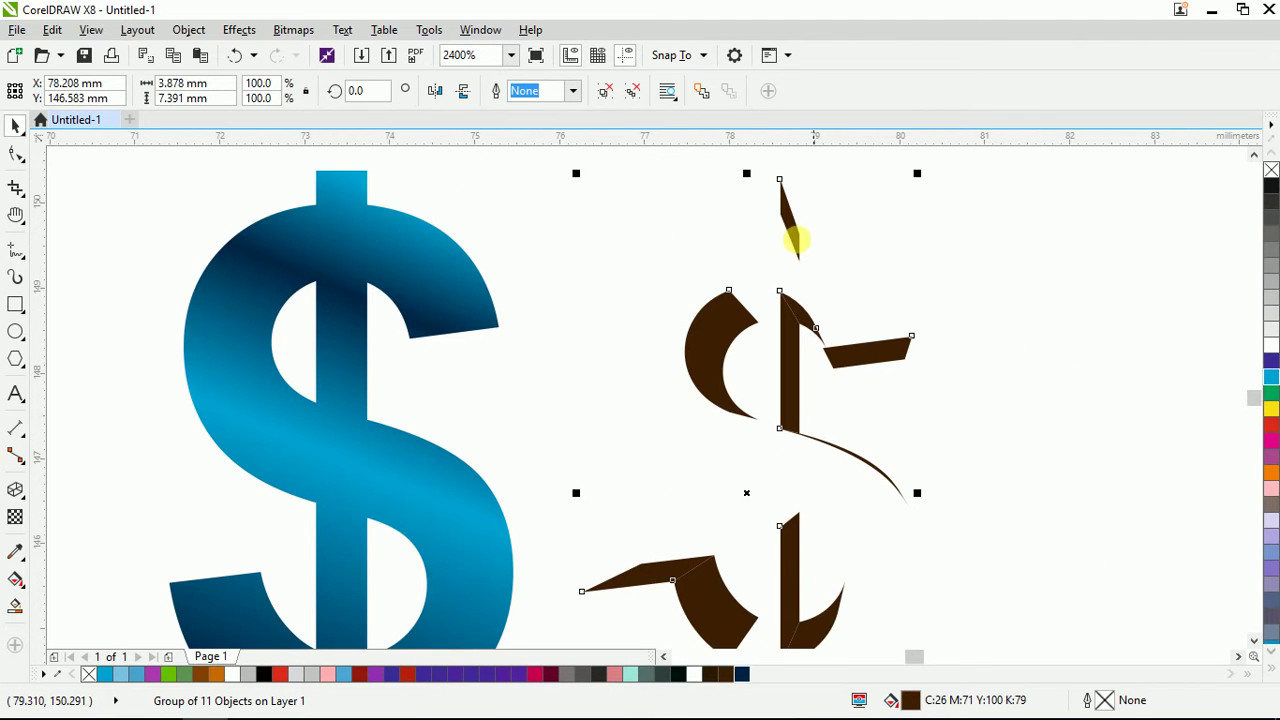
pyautogui.hotkey('ctrl', 'z')
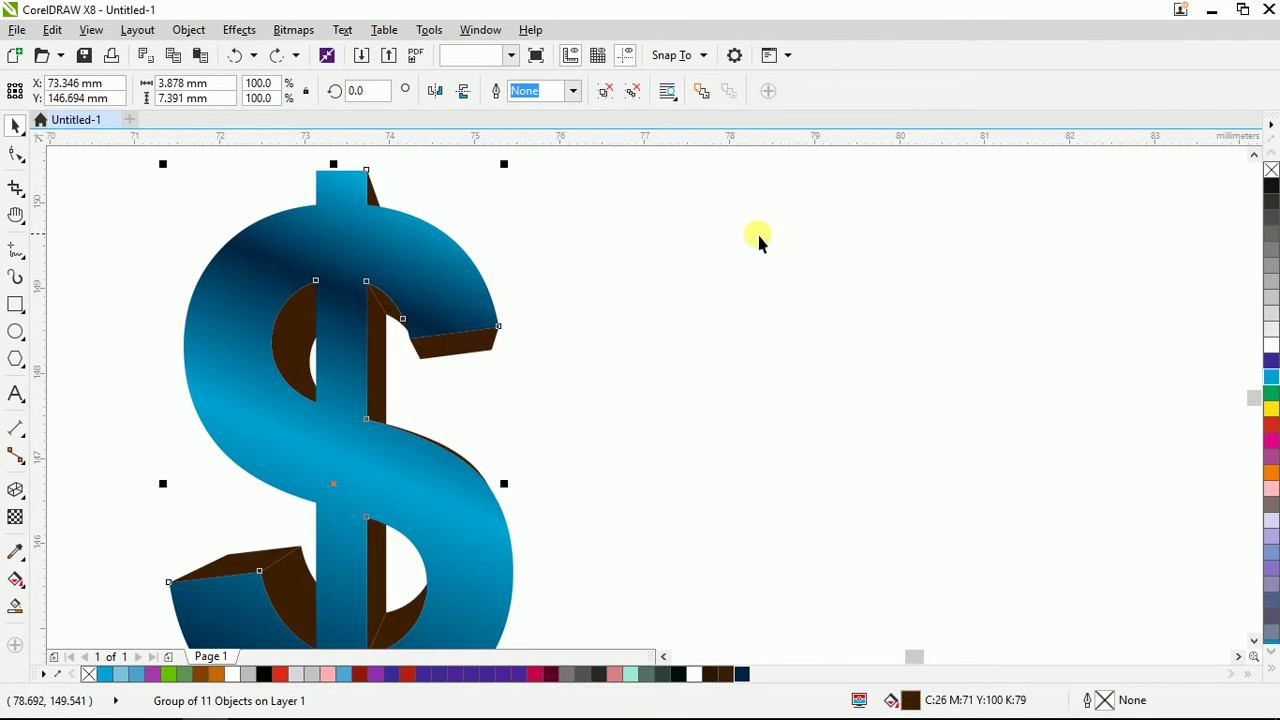
# Move the gradient-filled $ face to the right, away from its brown sides, and undo the move
pyautogui.scroll(-1, 755, 243)
pyautogui.press('Escape')
pyautogui.click(501, 277)
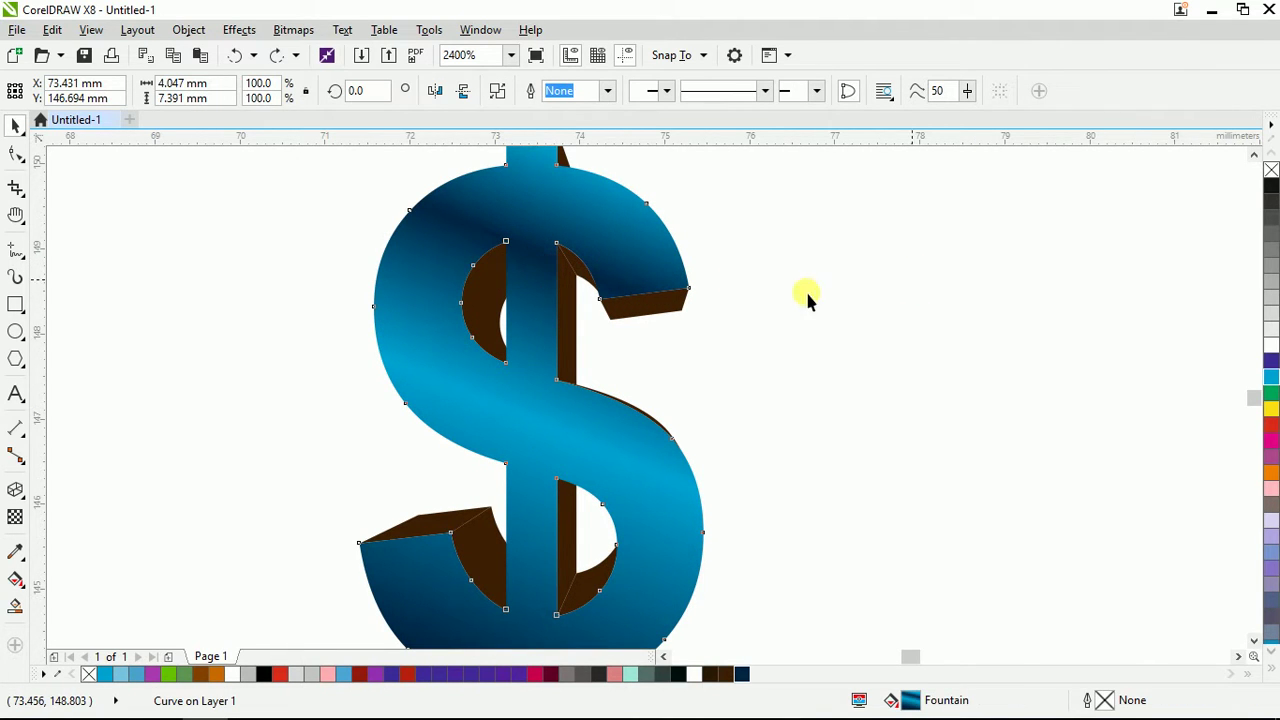
pyautogui.click(491, 289)
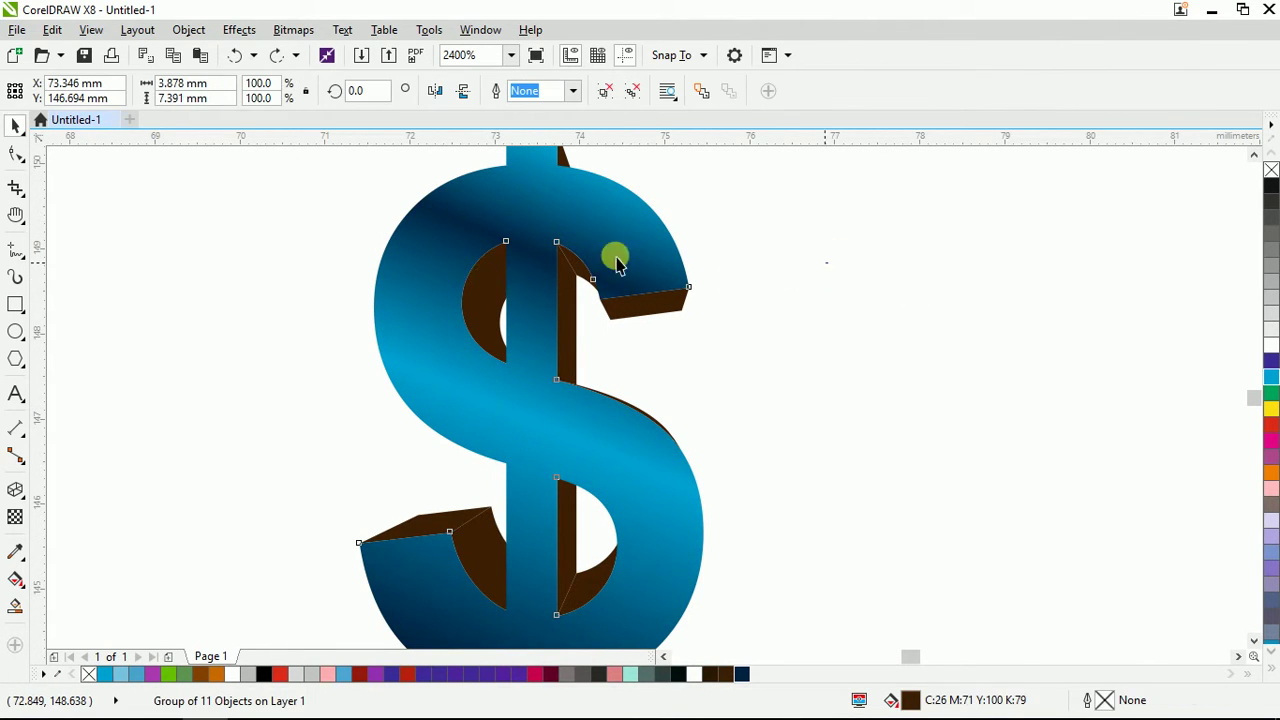
pyautogui.scroll(-1, 543, 229)
pyautogui.moveTo(531, 209); pyautogui.dragTo(757, 229)
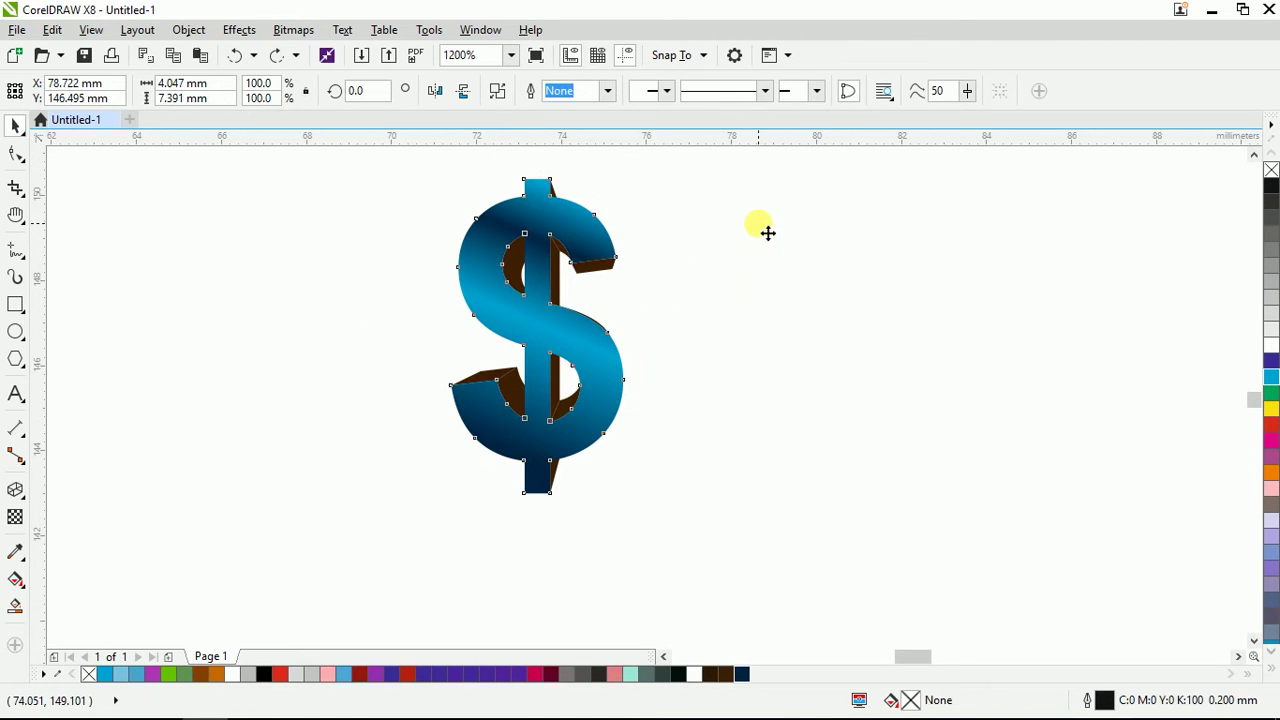
pyautogui.hotkey('ctrl', 'z')
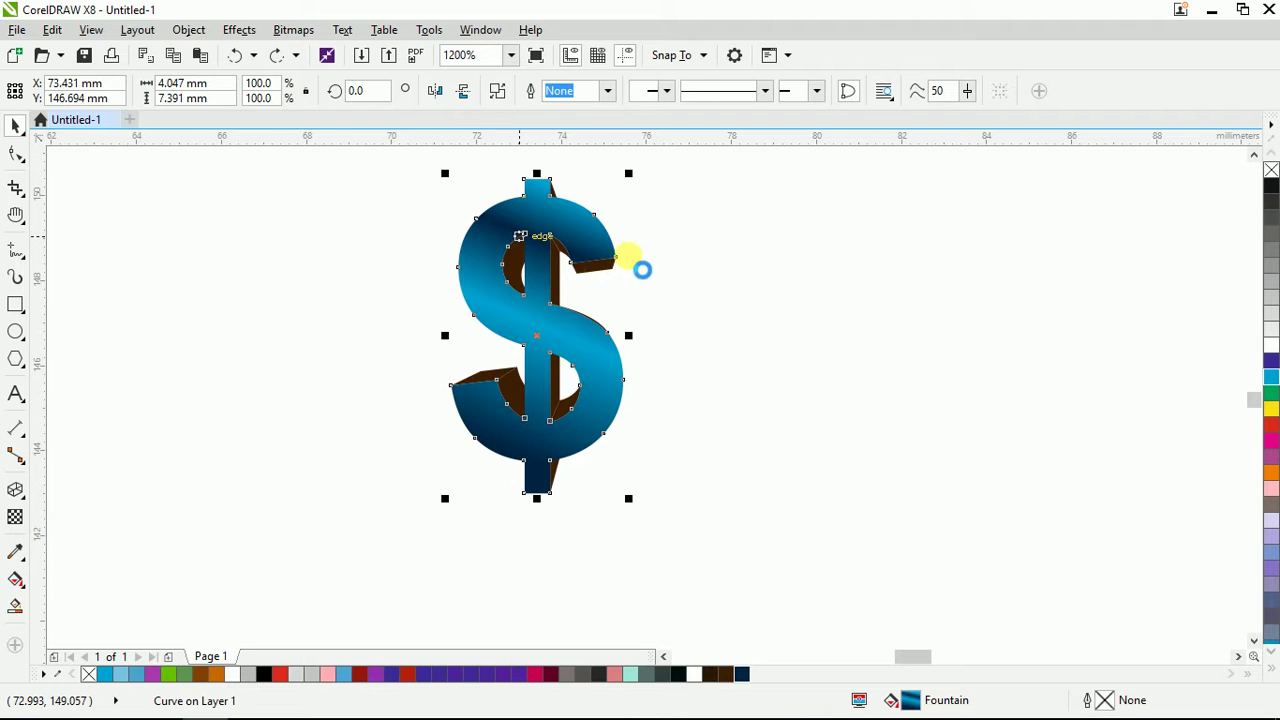
# Delete the gradient-filled $ face and ungroup the remaining brown side pieces
pyautogui.press('Delete')
pyautogui.scroll(2, 510, 256)
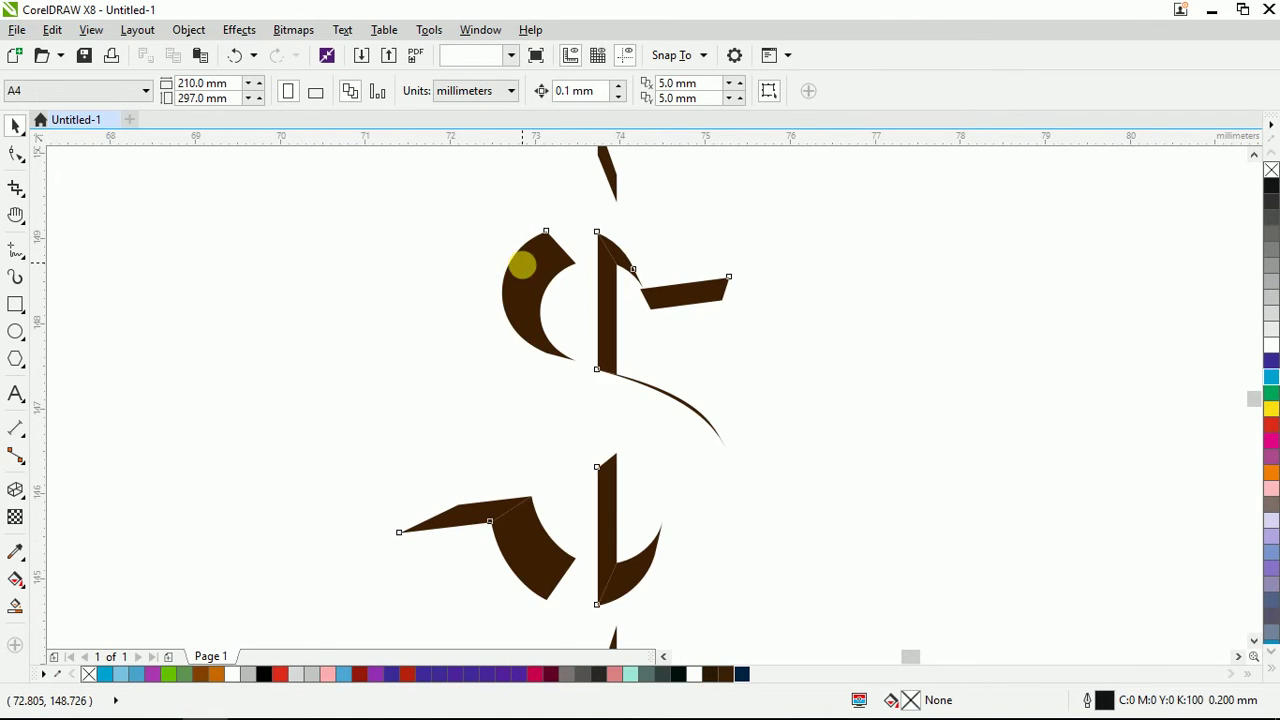
pyautogui.click(531, 274)
pyautogui.rightClick(531, 274)
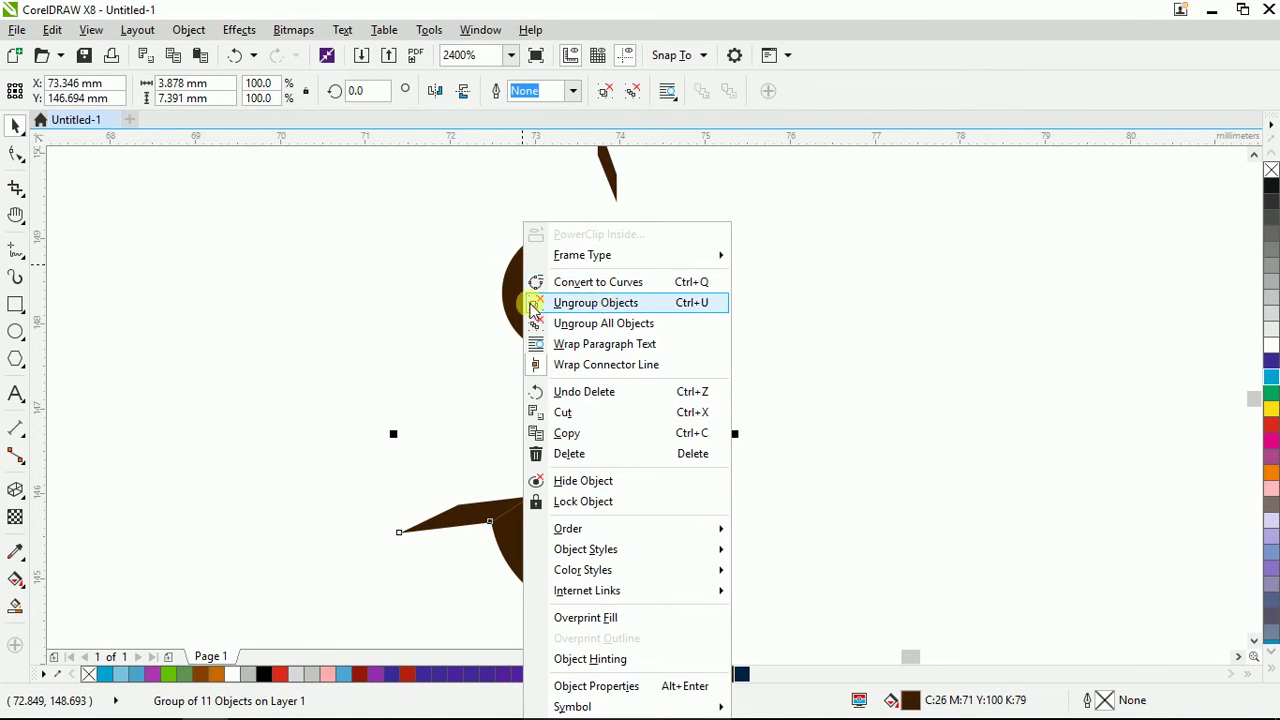
pyautogui.click(607, 303)
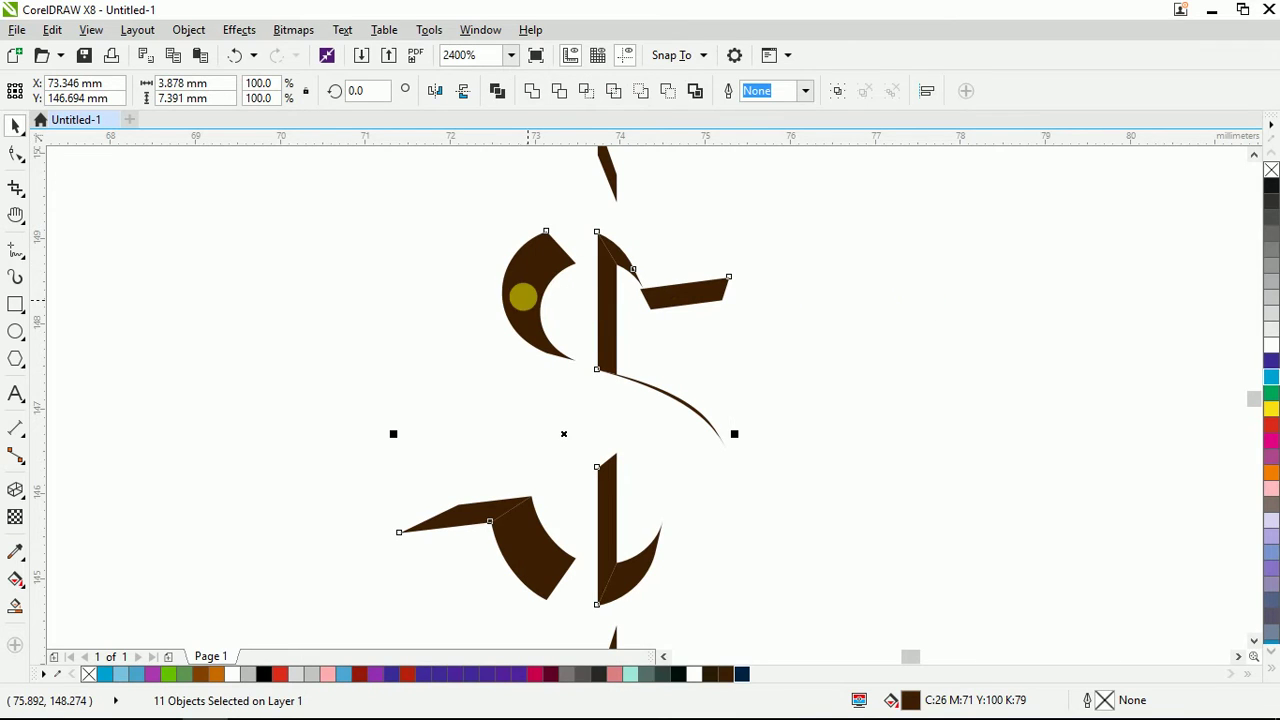
# Move the selected ungrouped side pieces to the right as a set, and undo the move
pyautogui.rightClick(542, 279)
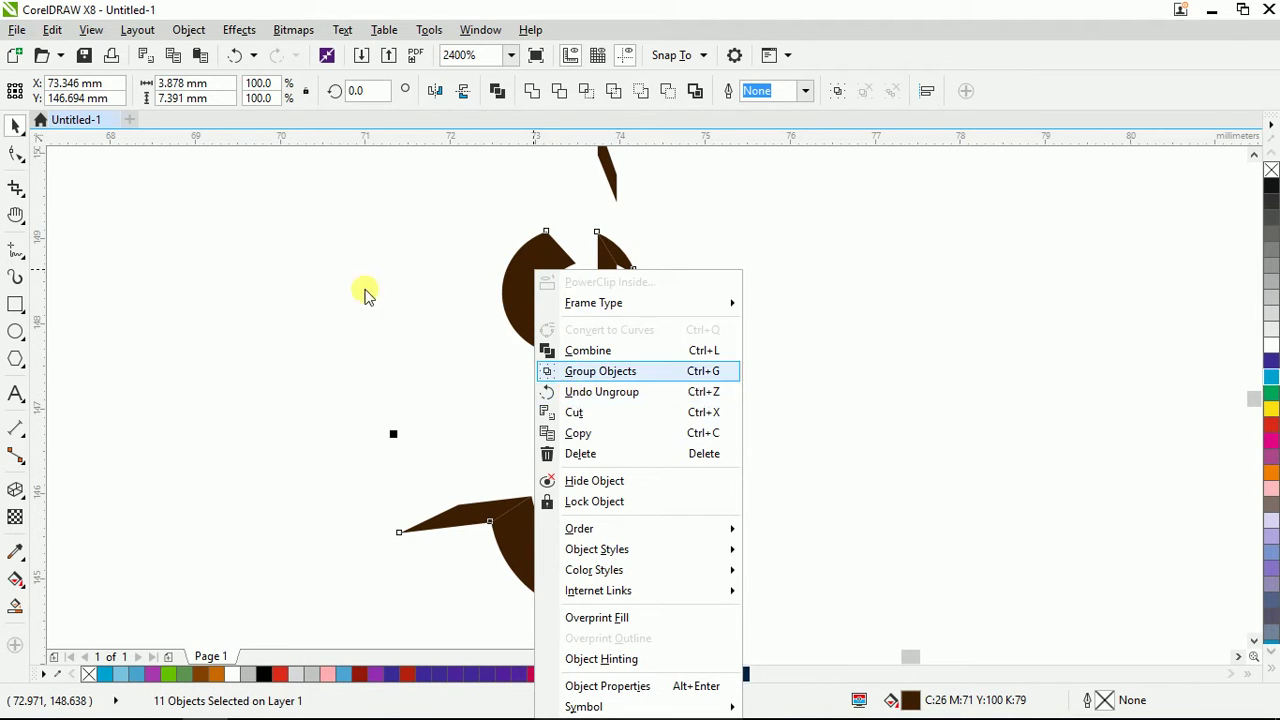
pyautogui.press('Escape')
pyautogui.scroll(-2, 560, 320)
pyautogui.moveTo(555, 347); pyautogui.dragTo(748, 340)
pyautogui.hotkey('ctrl', 'z')
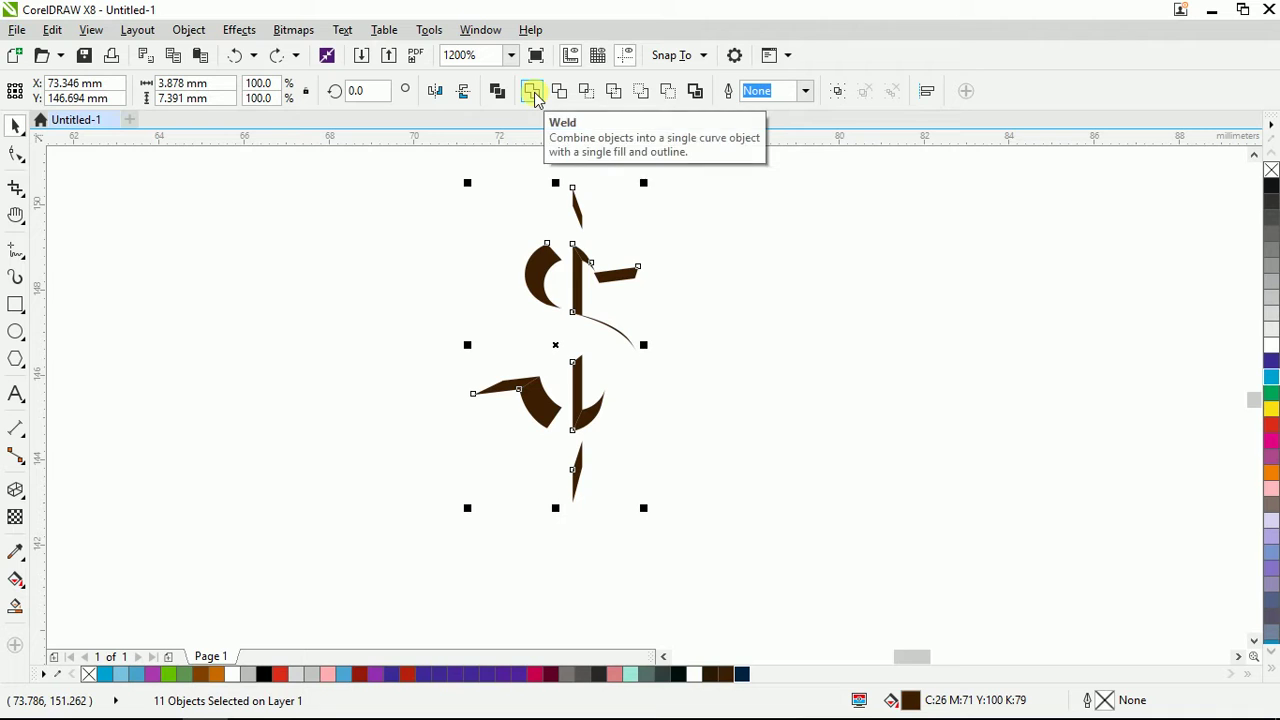
# Apply a linear fountain fill down the upper-left curved side piece, with its end colour set to dark red #4A0303
pyautogui.click(545, 270)
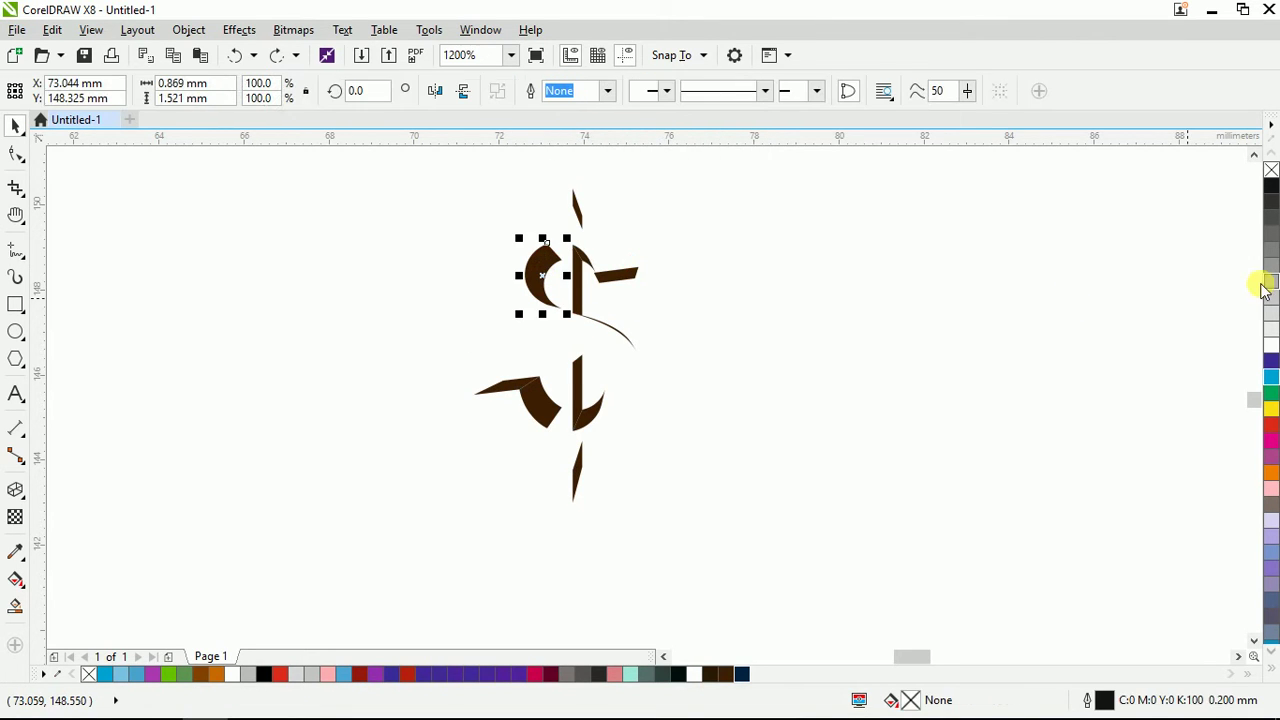
pyautogui.scroll(1, 606, 263)
pyautogui.click(528, 238)
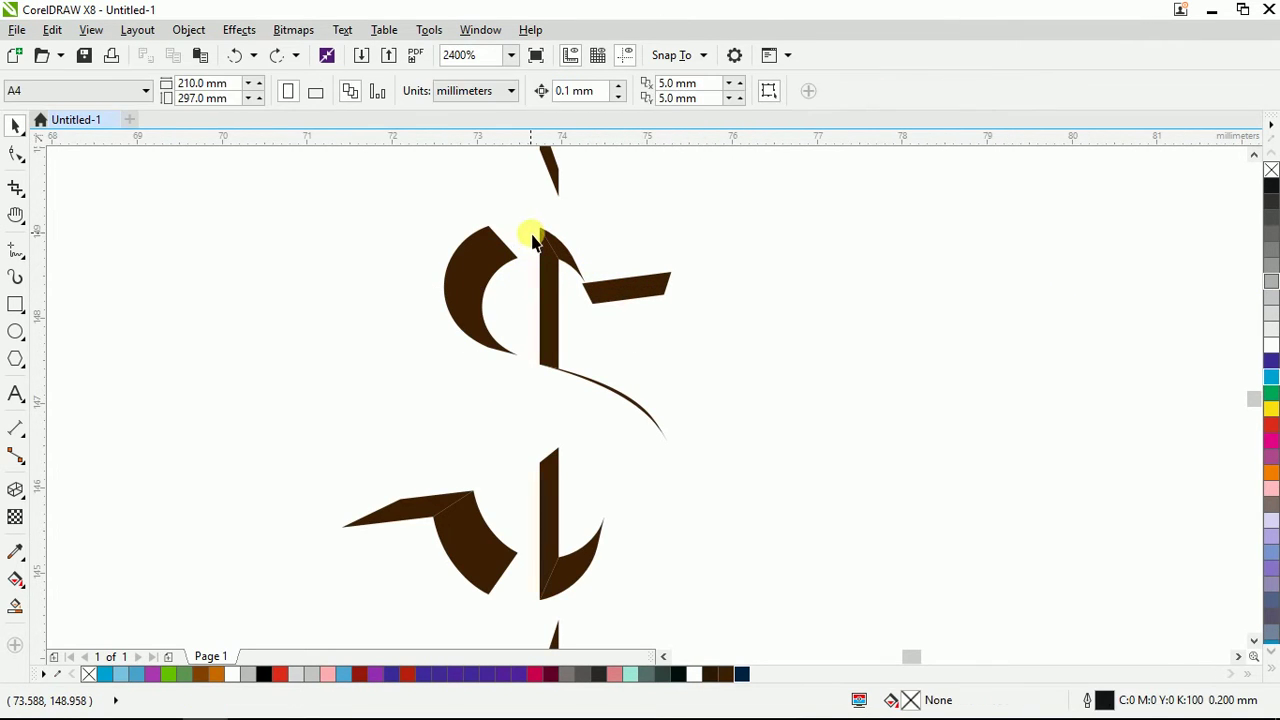
pyautogui.click(538, 230)
pyautogui.click(565, 422)
pyautogui.click(482, 230)
pyautogui.scroll(1, 481, 229)
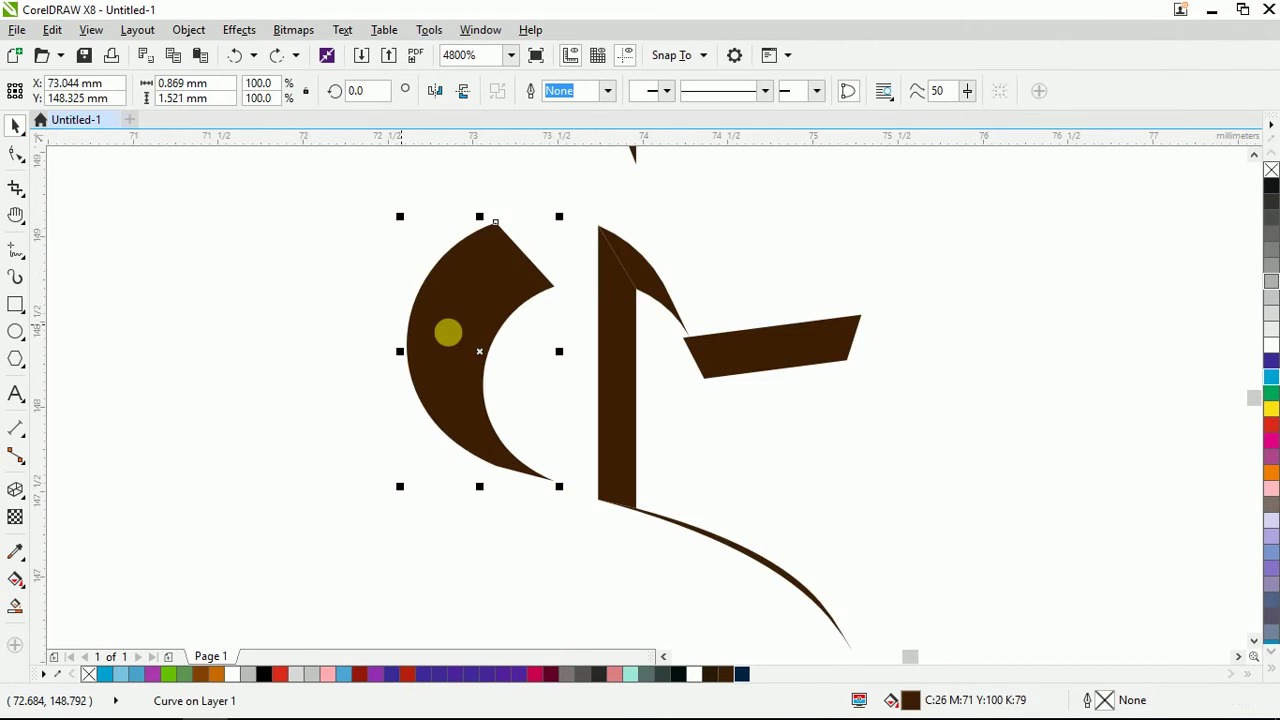
pyautogui.click(14, 579)
pyautogui.moveTo(470, 244); pyautogui.dragTo(483, 437)
pyautogui.click(530, 432)
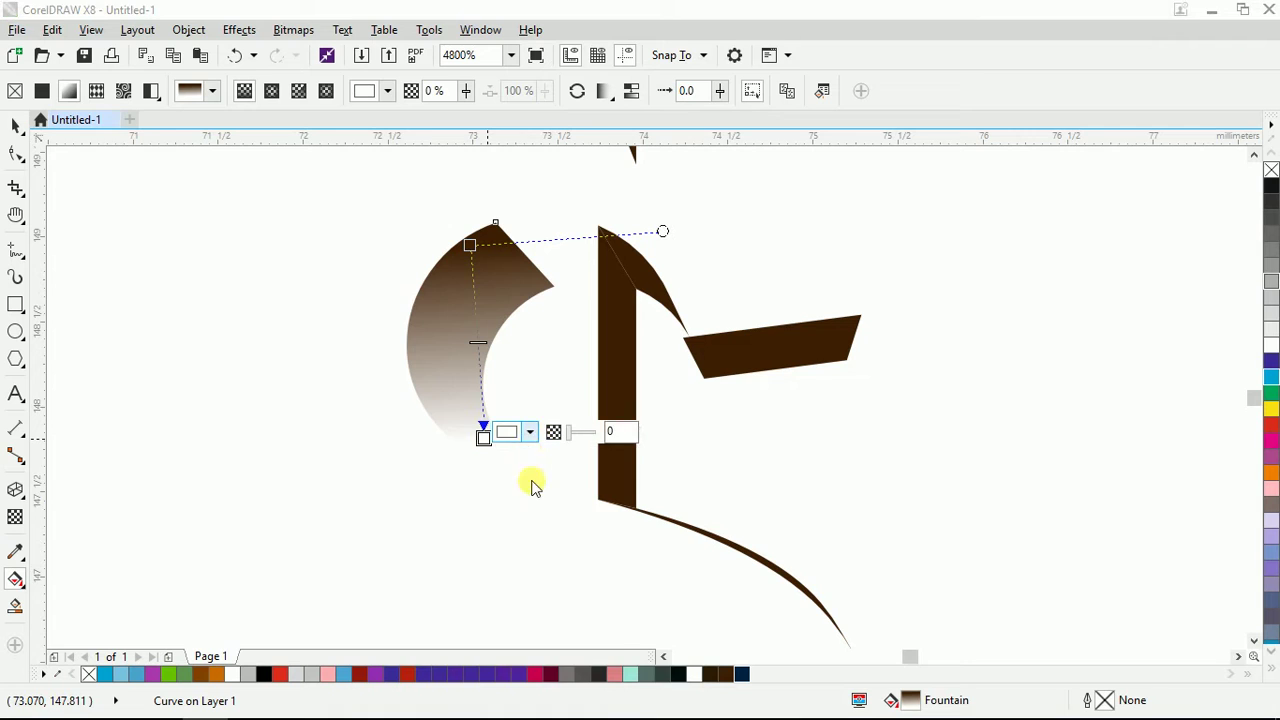
pyautogui.moveTo(603, 573); pyautogui.dragTo(607, 601)
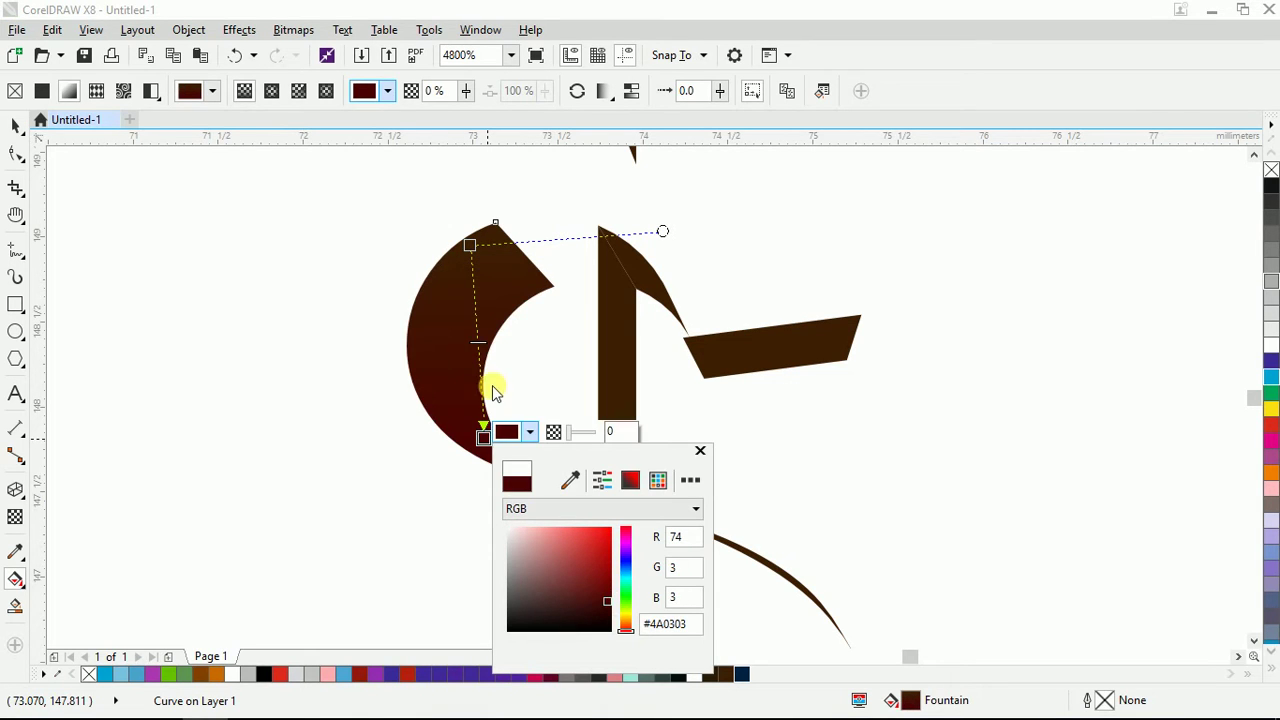
# Add a colour stop near the middle of the curved piece's gradient and set it to grey #ABA6A4
pyautogui.click(478, 333)
pyautogui.doubleClick(478, 325)
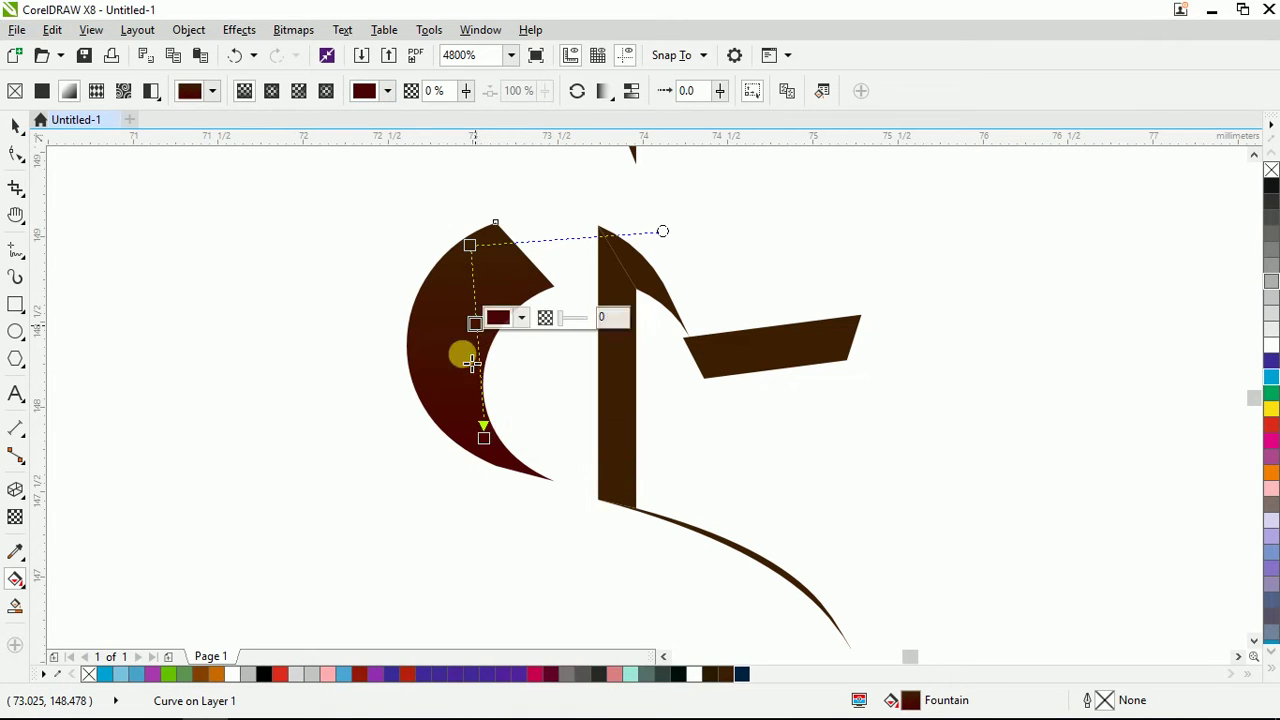
pyautogui.click(521, 318)
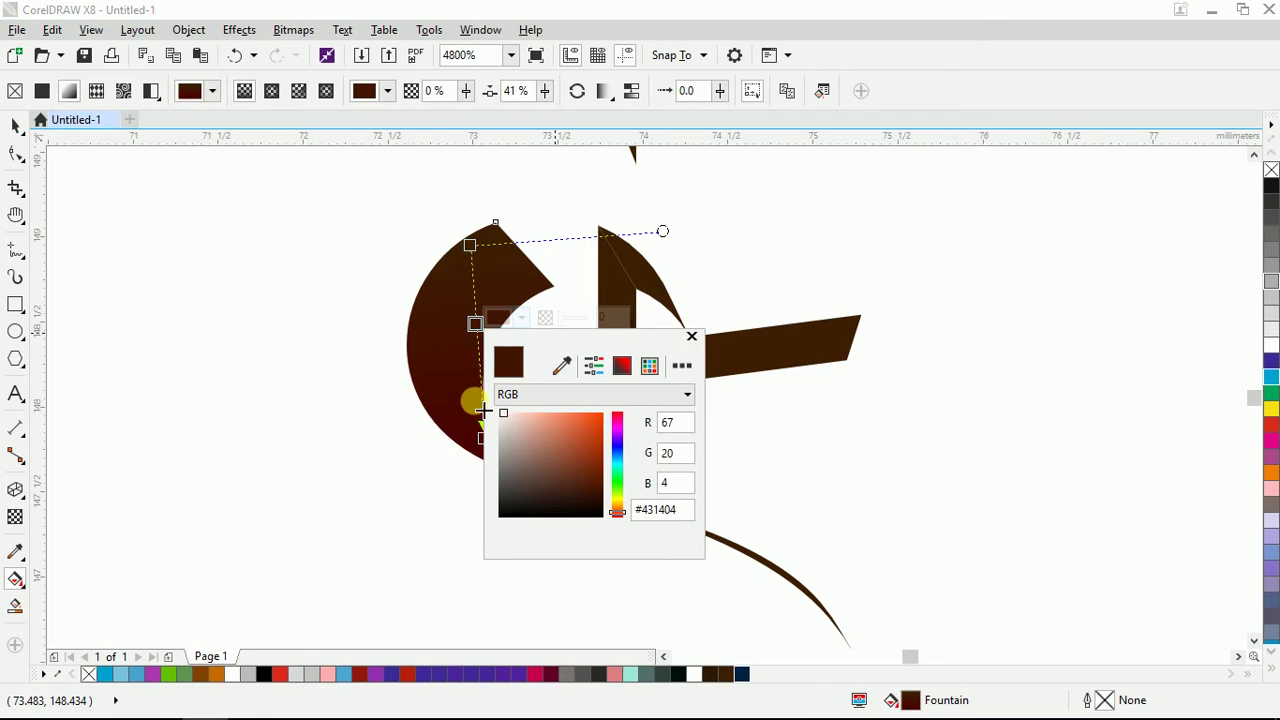
pyautogui.click(490, 392)
pyautogui.moveTo(505, 440); pyautogui.dragTo(507, 450)
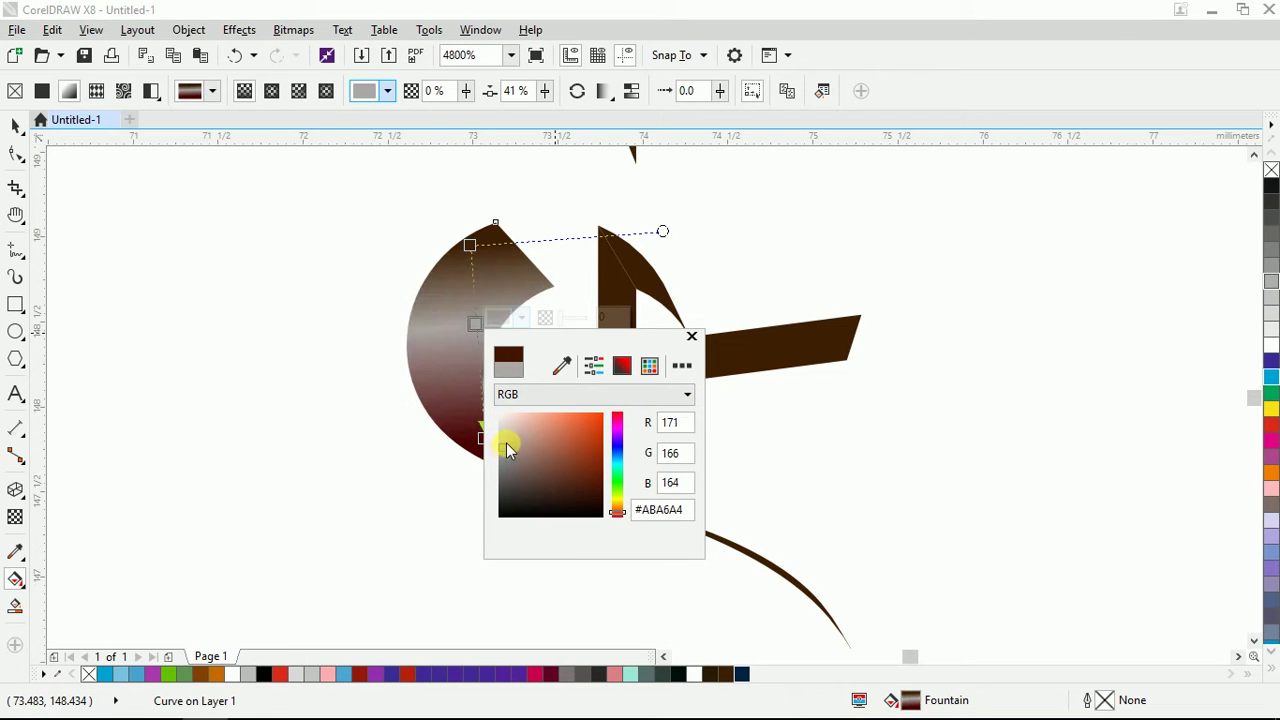
# Set both the start and end colour stops of the curved piece's gradient to black
pyautogui.click(472, 246)
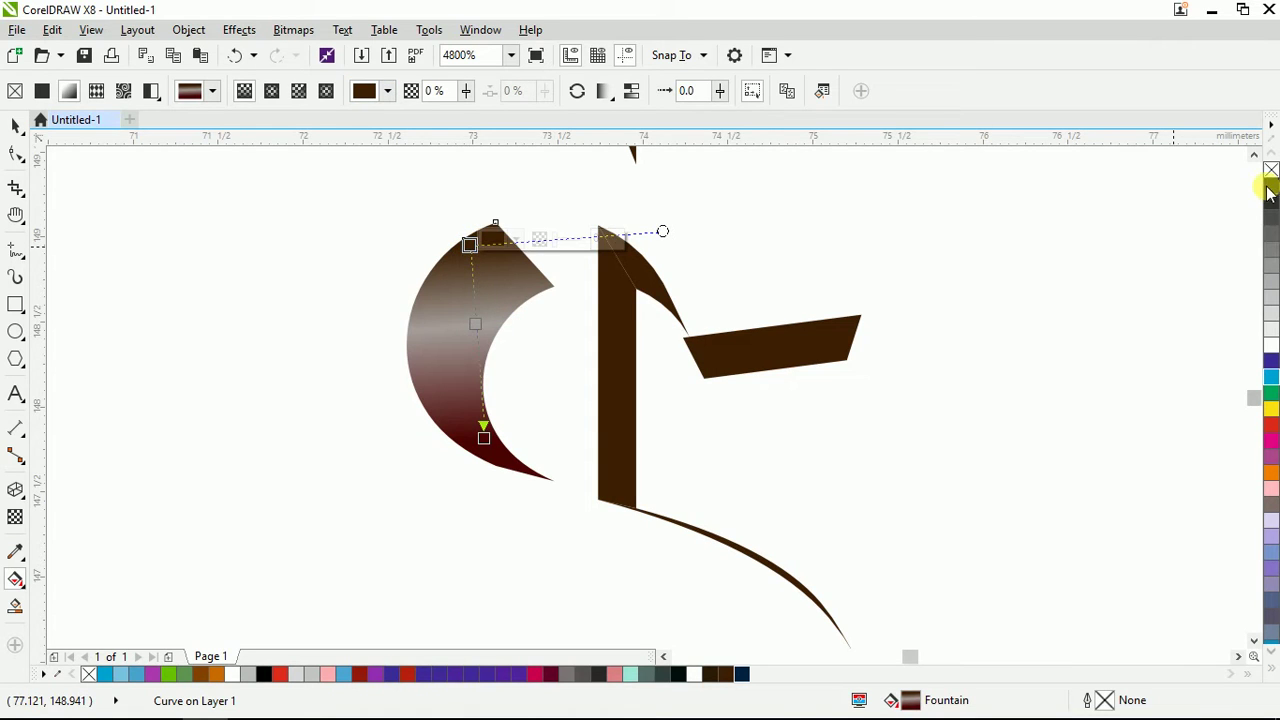
pyautogui.click(494, 385)
pyautogui.click(484, 437)
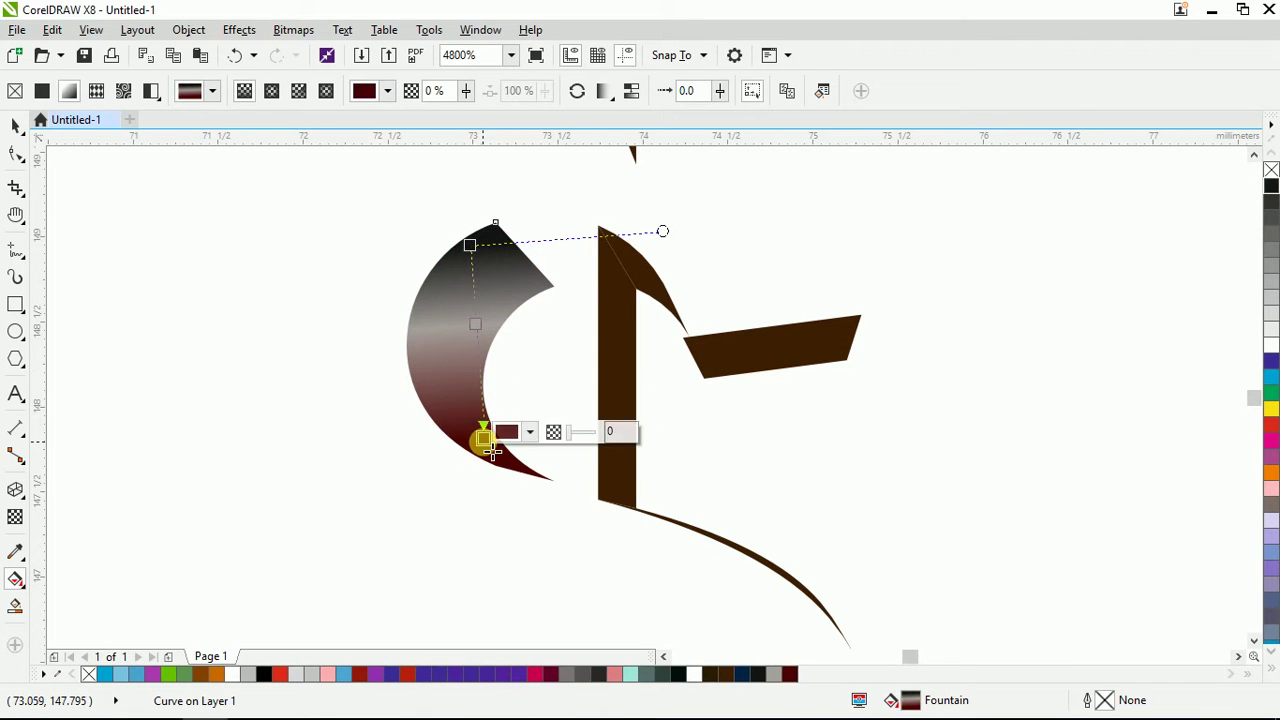
pyautogui.click(1271, 188)
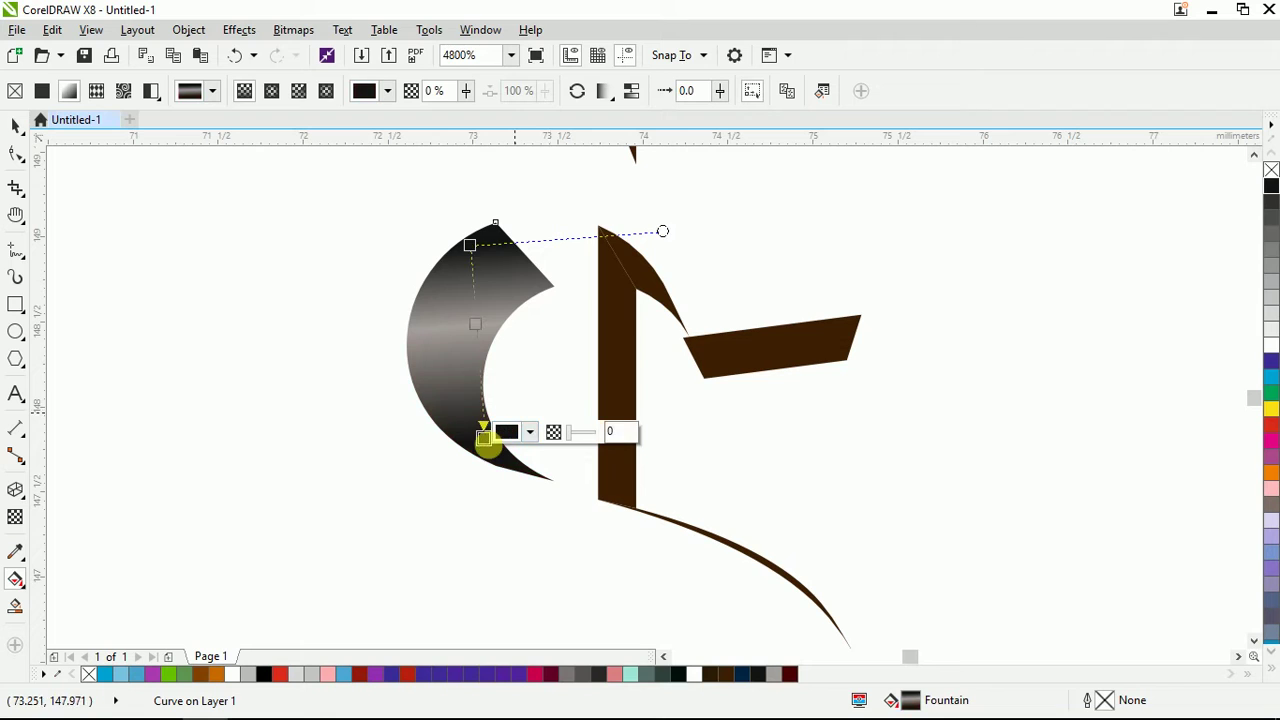
# Shift the gradient's end and start points slightly lower on the curved side piece and finish editing its fill
pyautogui.moveTo(485, 437); pyautogui.dragTo(485, 460)
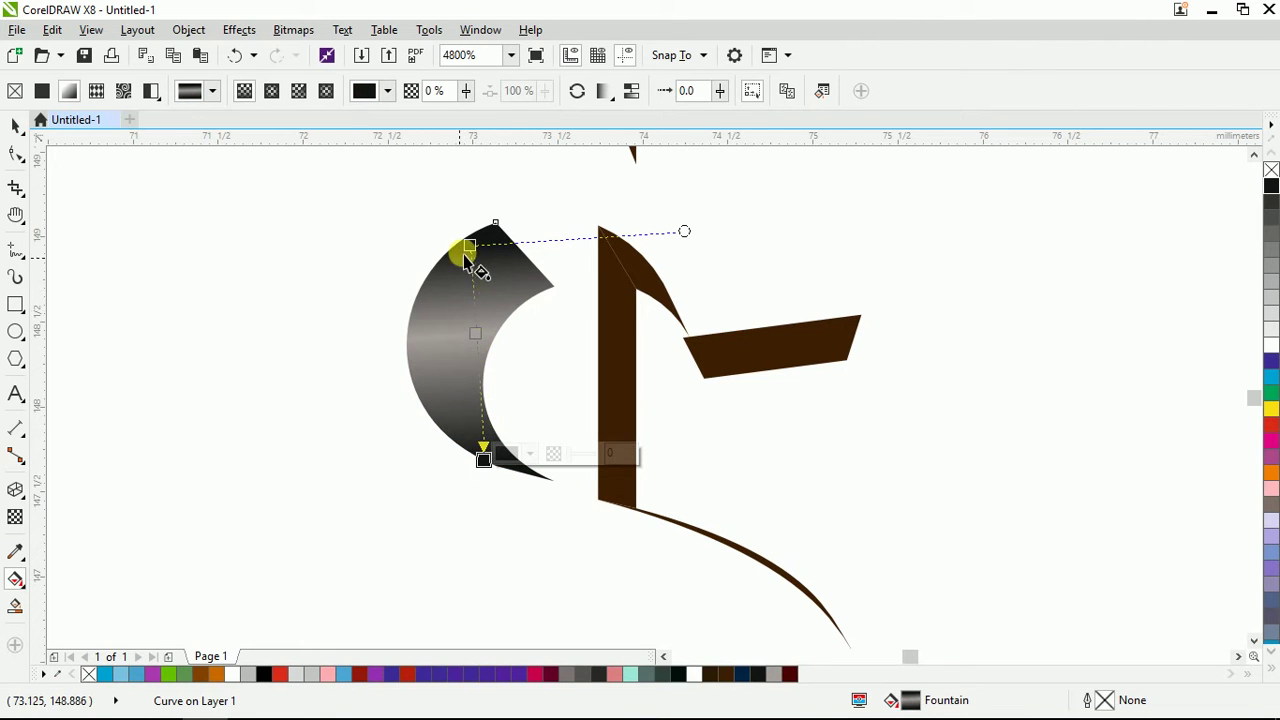
pyautogui.moveTo(468, 248); pyautogui.dragTo(483, 271)
pyautogui.click(482, 286)
pyautogui.click(15, 126)
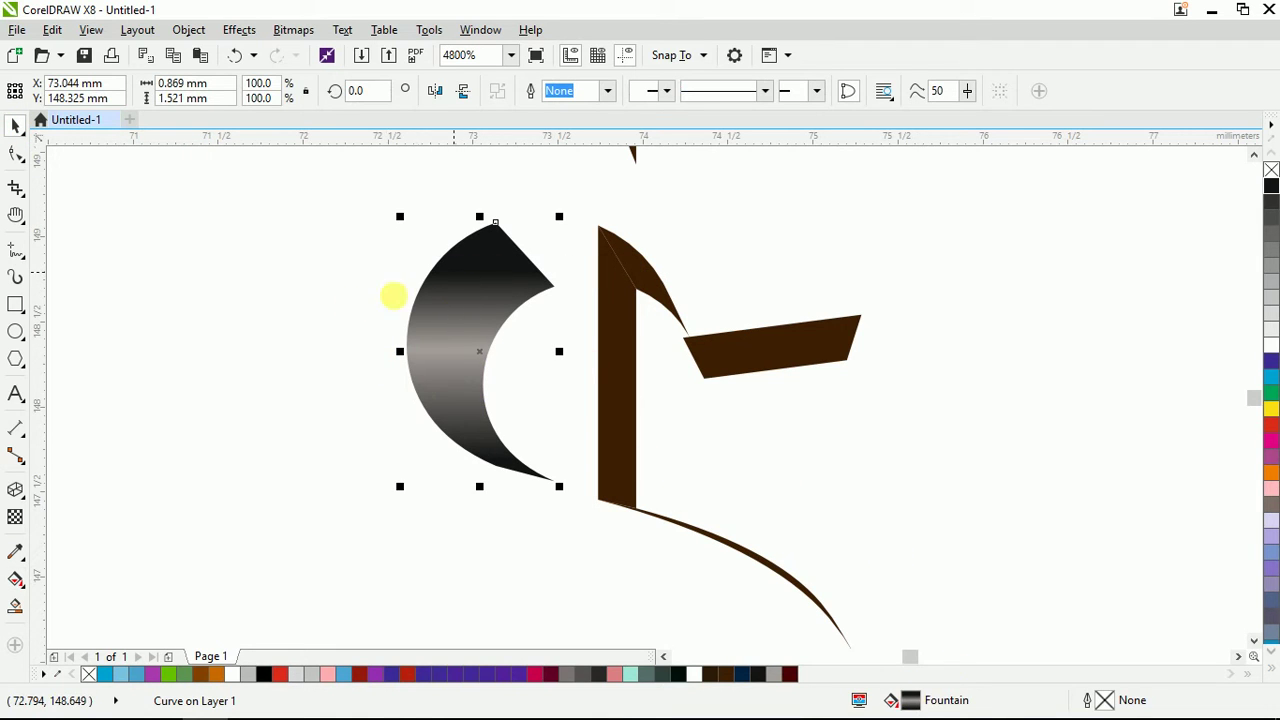
# Copy the curved piece's black-grey gradient onto the upper vertical bar, its adjoining curve, the slanted end piece and the thin curved sliver
pyautogui.scroll(-1, 583, 323)
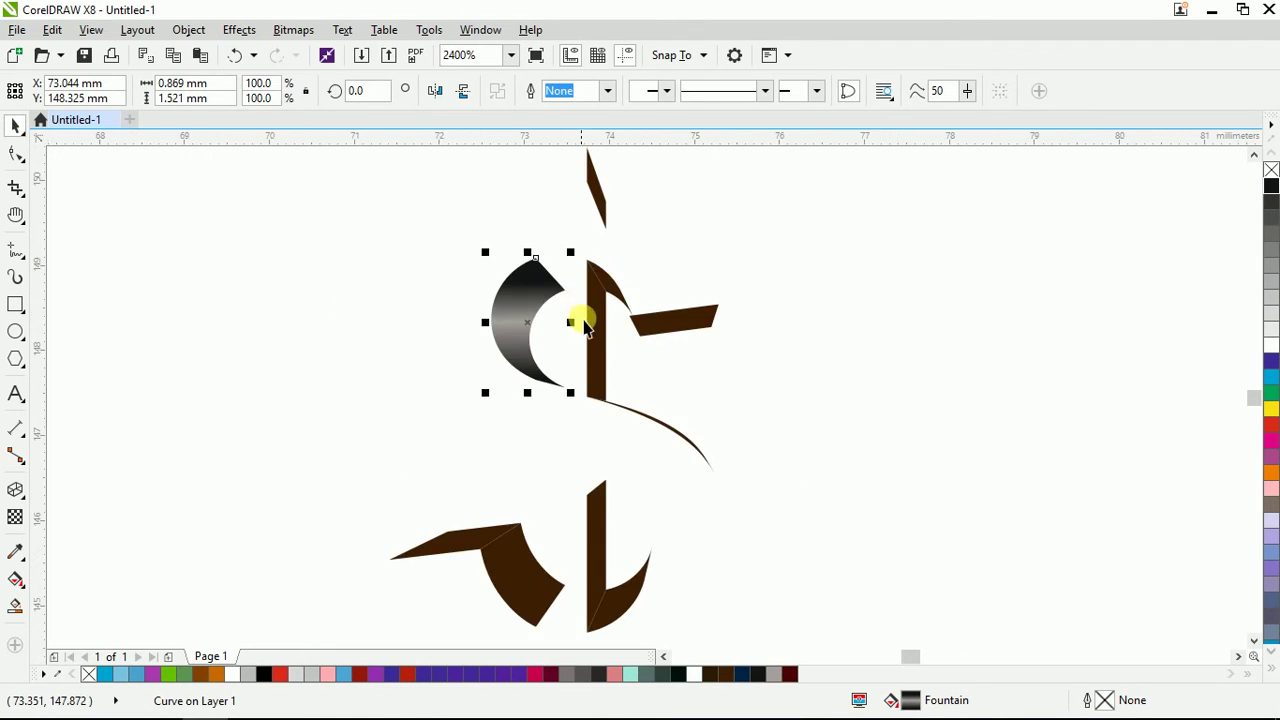
pyautogui.scroll(1, 585, 335)
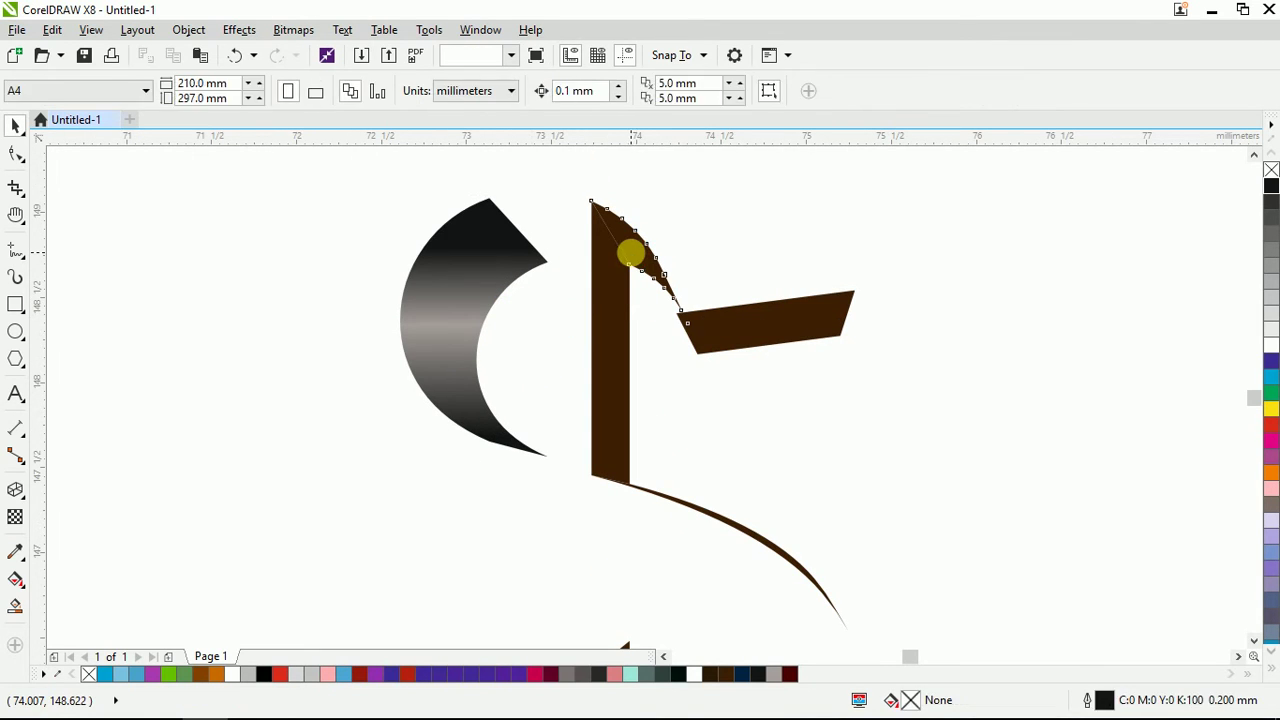
pyautogui.click(615, 296)
pyautogui.click(457, 257)
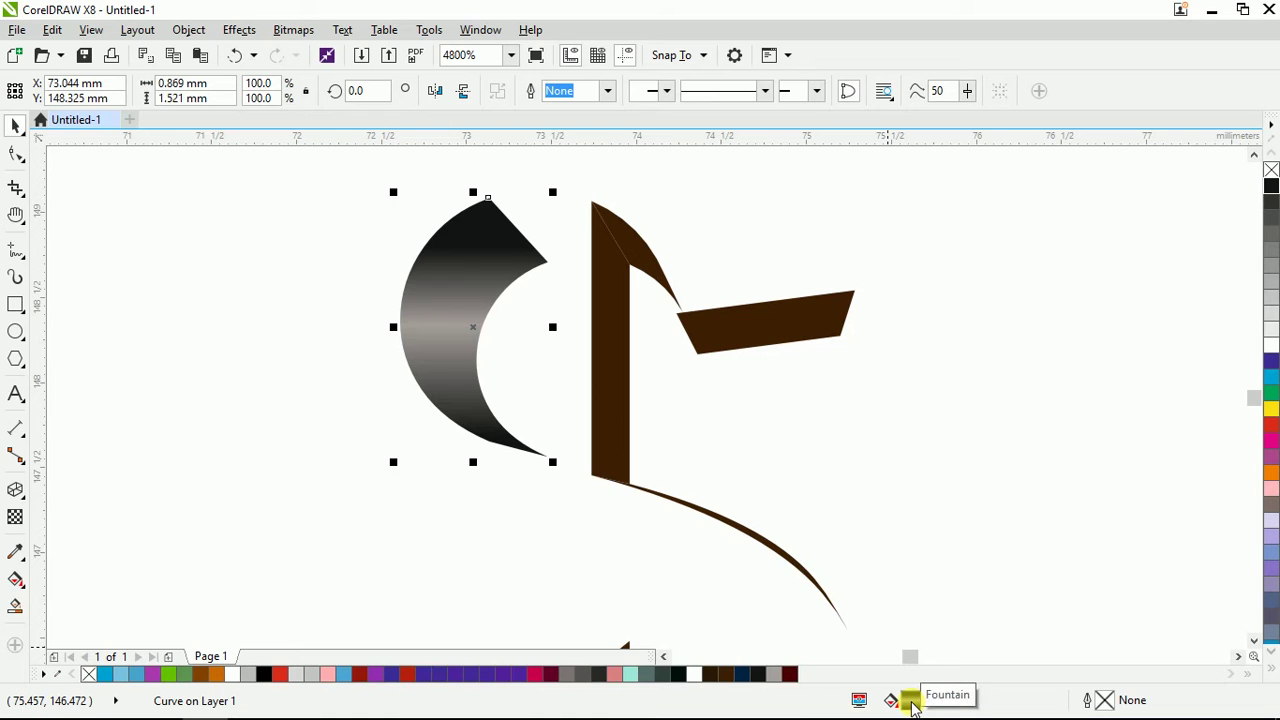
pyautogui.moveTo(893, 620); pyautogui.dragTo(614, 374)
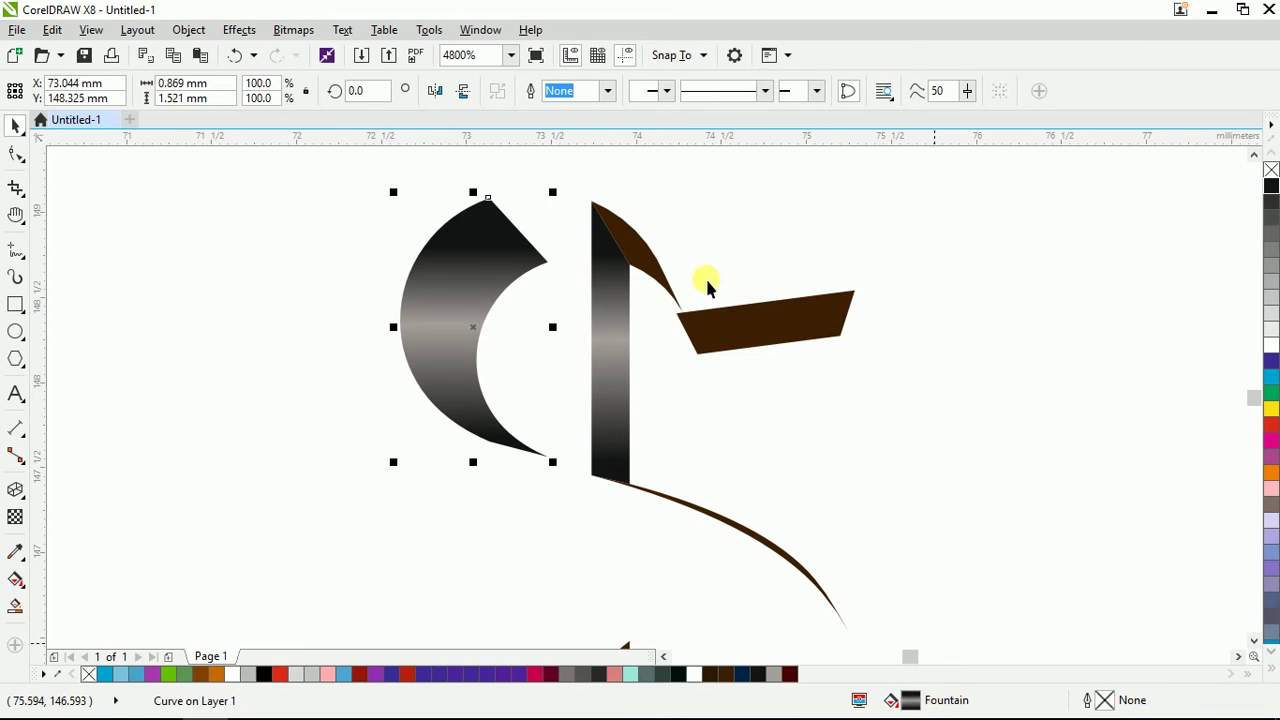
pyautogui.press('Escape')
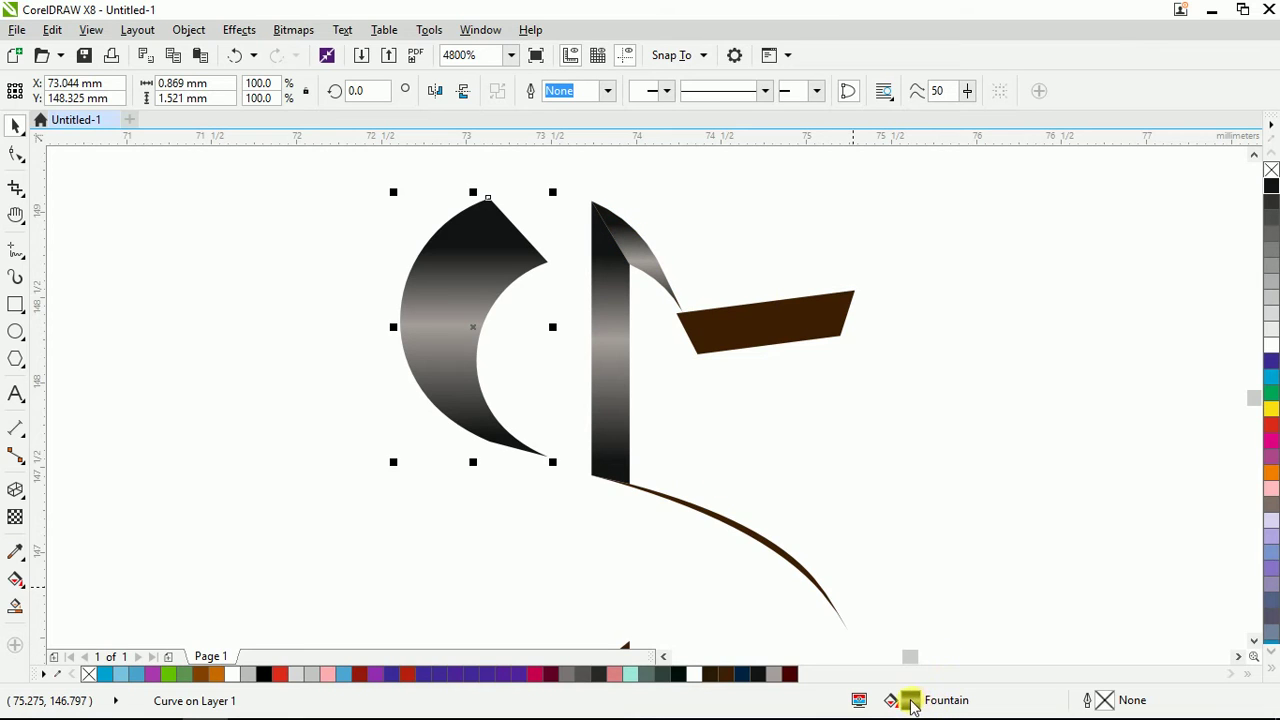
pyautogui.moveTo(912, 706); pyautogui.dragTo(783, 326)
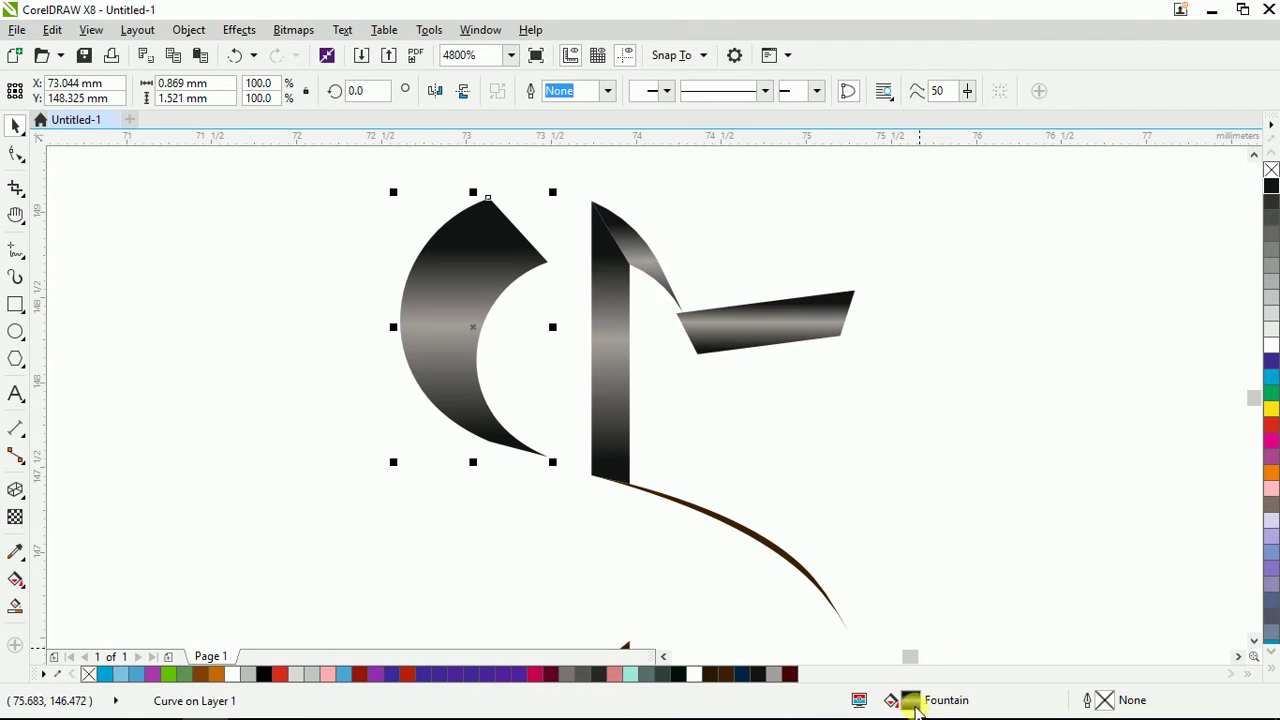
pyautogui.moveTo(912, 706); pyautogui.dragTo(966, 443)
# Copy the same black-grey gradient onto the lower side pieces: both curves, the vertical bar, the slanted end and the bottom tip
pyautogui.scroll(-3, 646, 229)
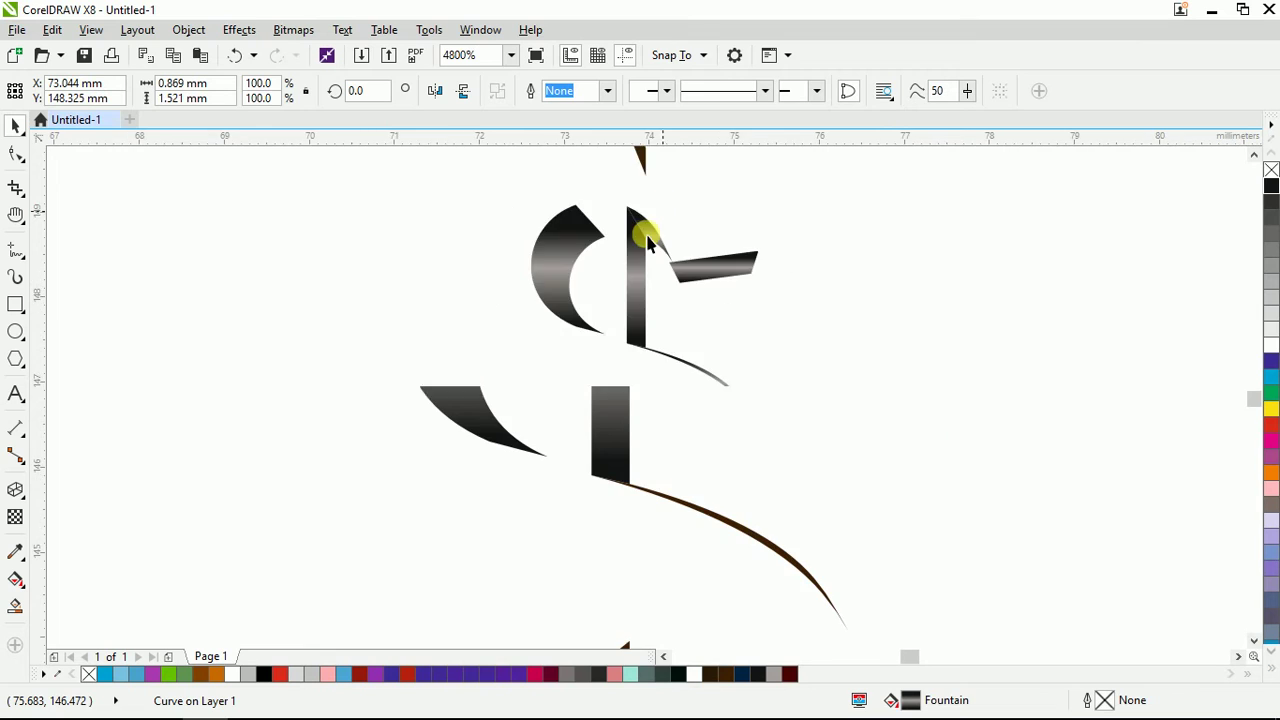
pyautogui.scroll(2, 620, 403)
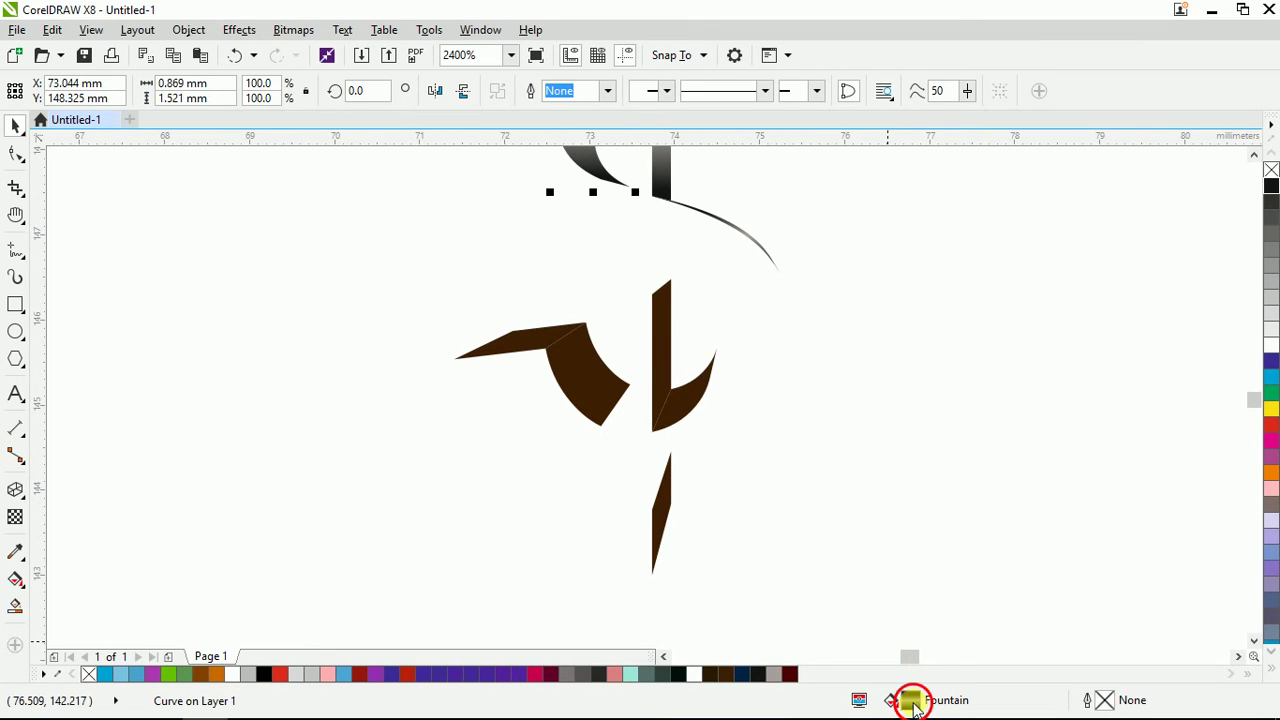
pyautogui.moveTo(912, 706); pyautogui.dragTo(698, 398)
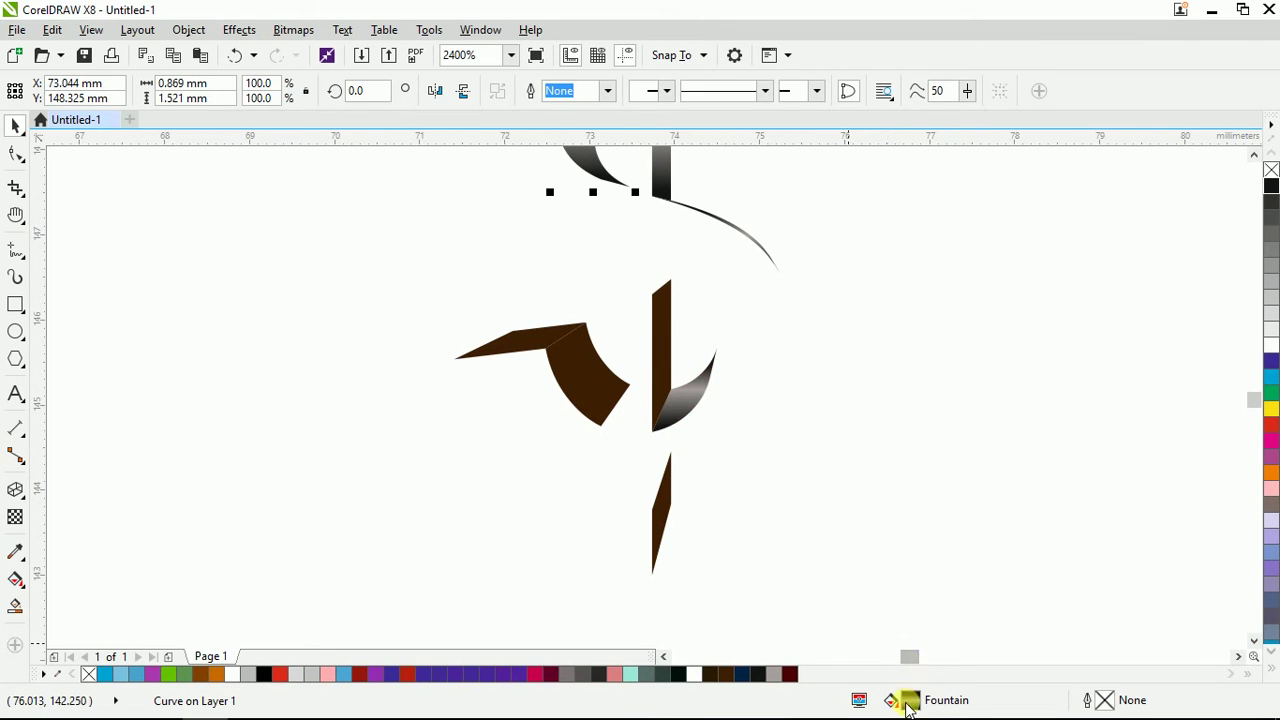
pyautogui.moveTo(908, 706); pyautogui.dragTo(662, 400)
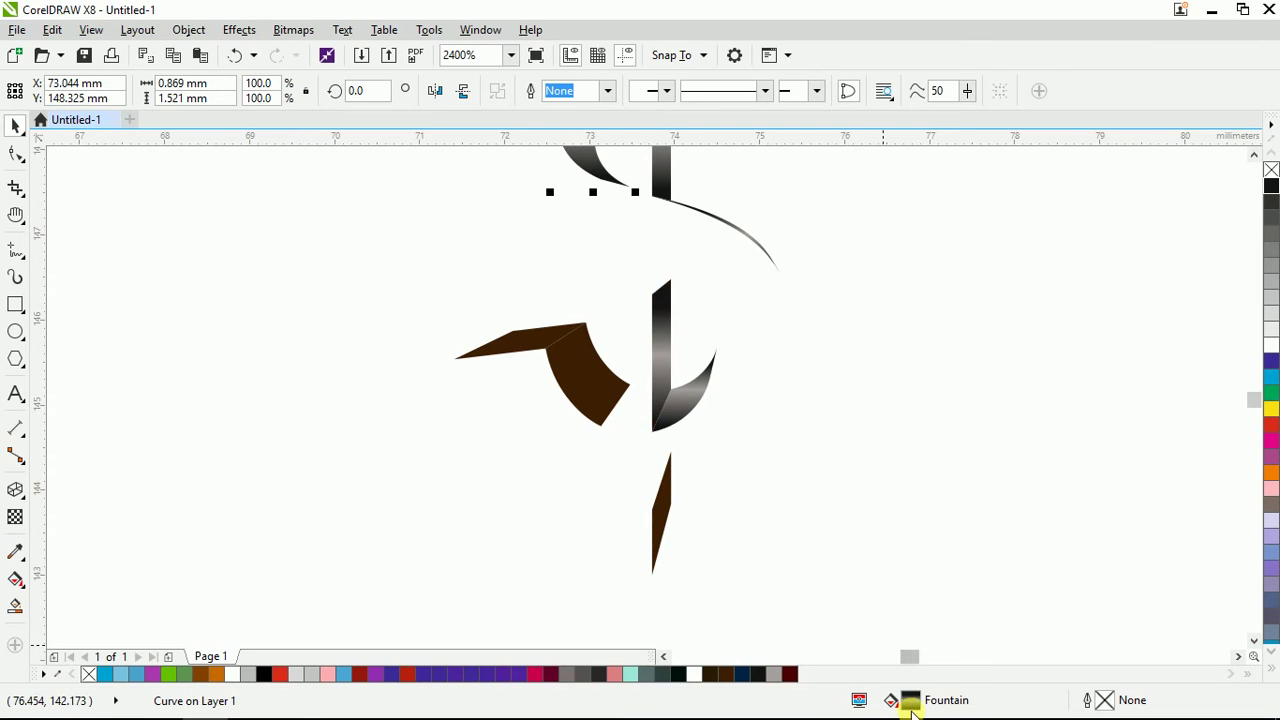
pyautogui.moveTo(912, 700); pyautogui.dragTo(600, 395)
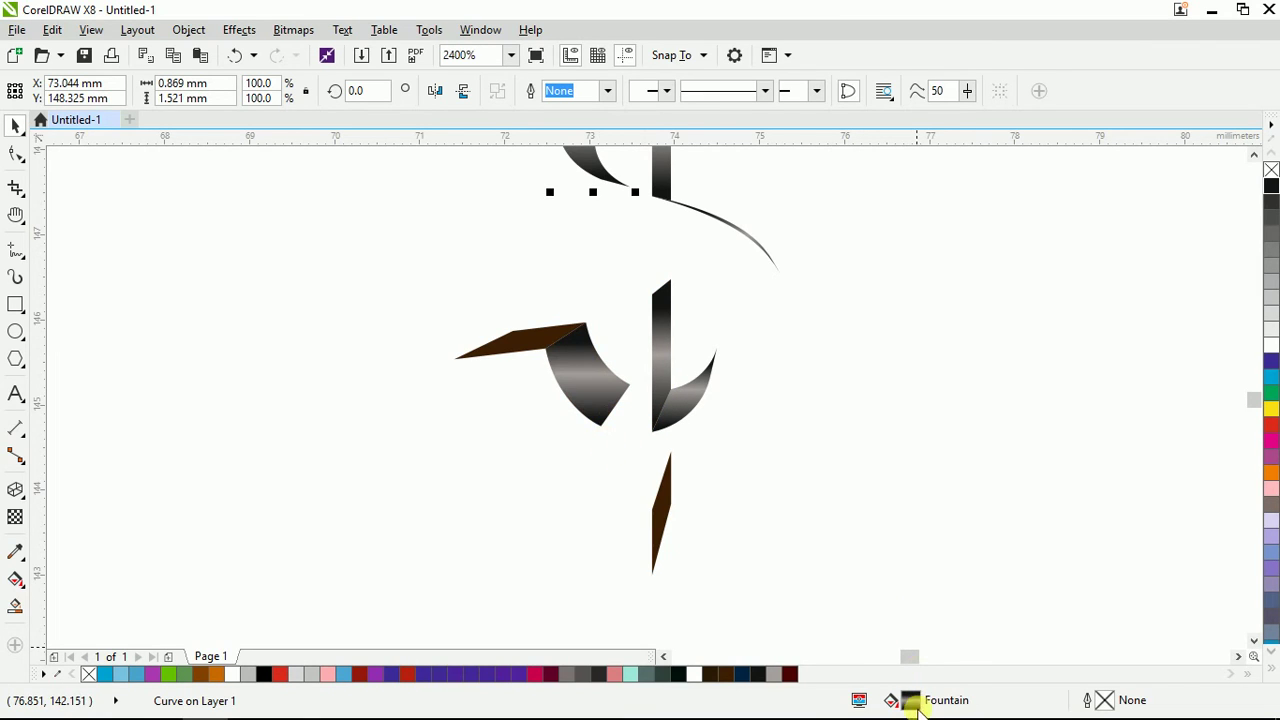
pyautogui.moveTo(912, 706); pyautogui.dragTo(543, 363)
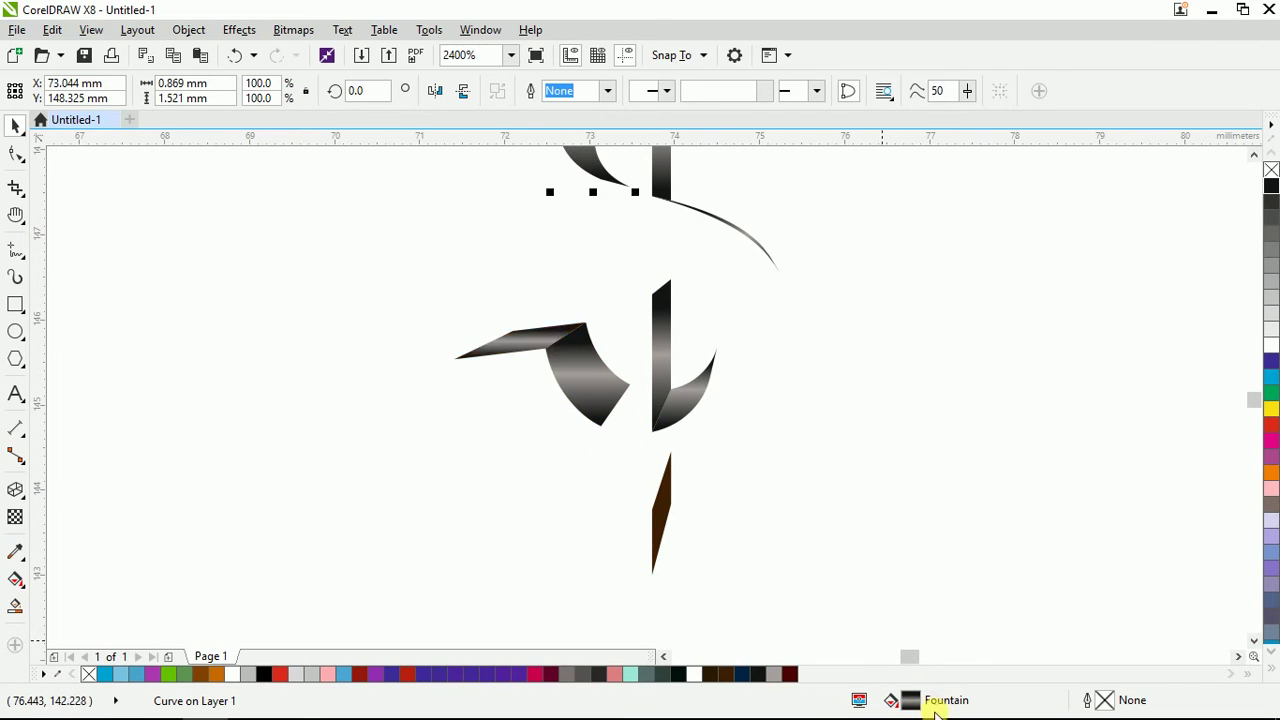
pyautogui.moveTo(909, 698); pyautogui.dragTo(716, 585)
pyautogui.scroll(-1, 706, 556)
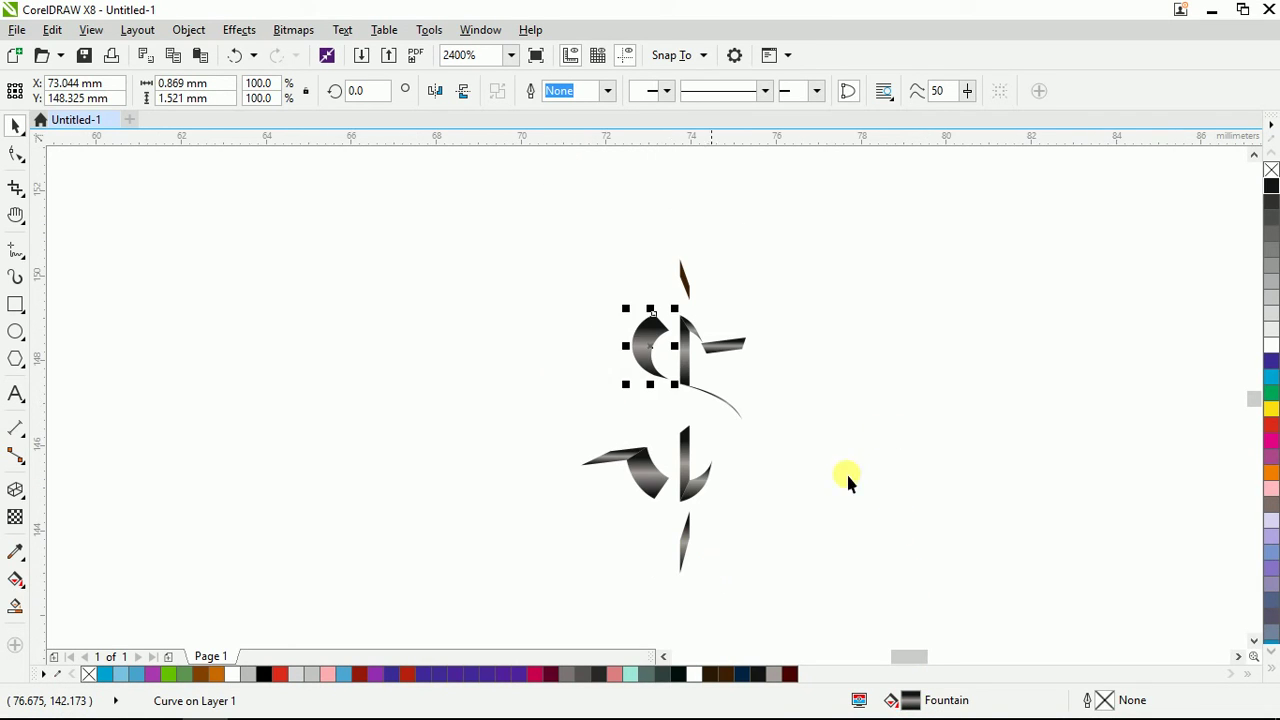
# Bring the blue gradient-filled $ face back in place over the side pieces and deselect it
pyautogui.click(912, 402)
pyautogui.hotkey('ctrl', 'z')
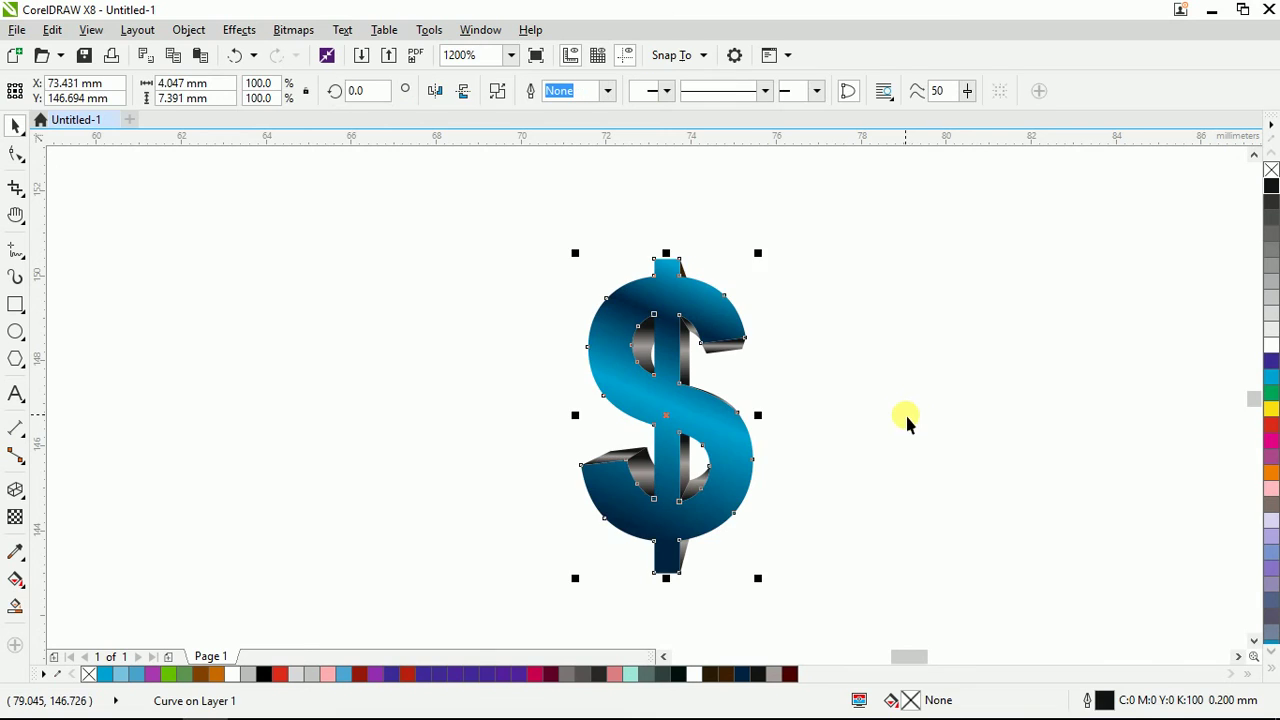
pyautogui.scroll(1, 680, 390)
pyautogui.click(739, 320)
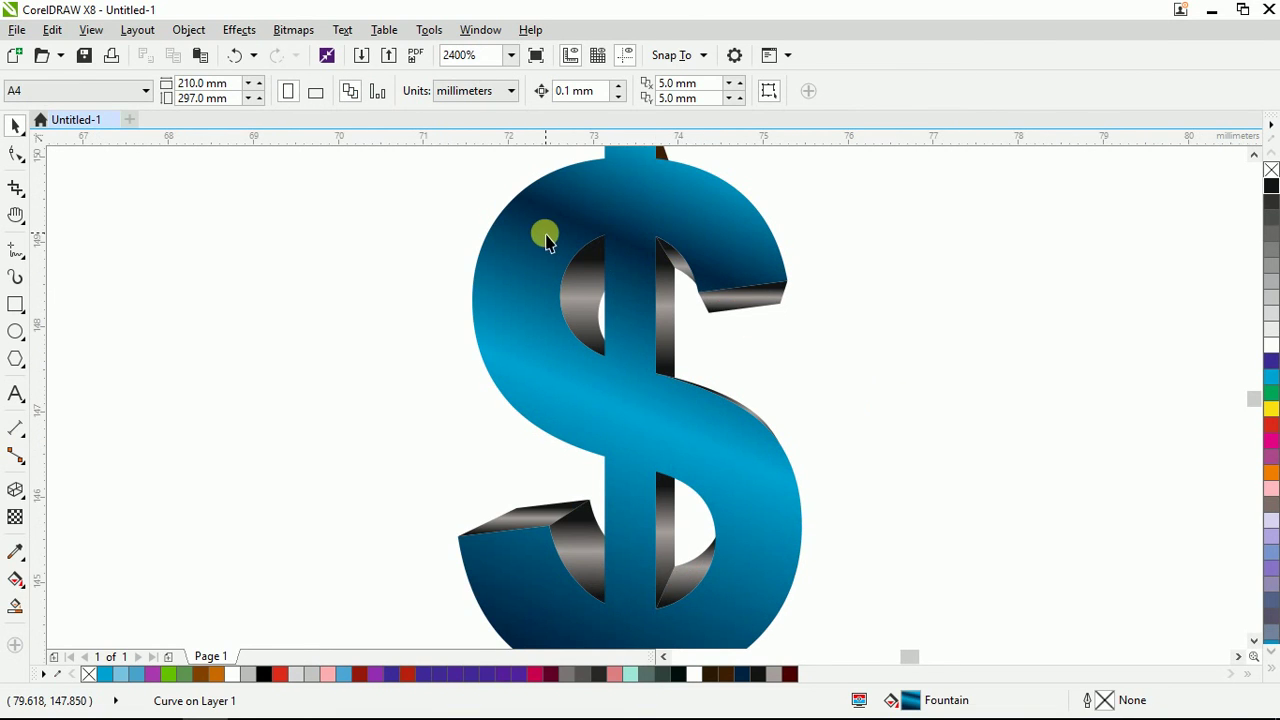
pyautogui.scroll(-1, 548, 240)
pyautogui.scroll(1, 573, 300)
pyautogui.scroll(-1, 640, 428)
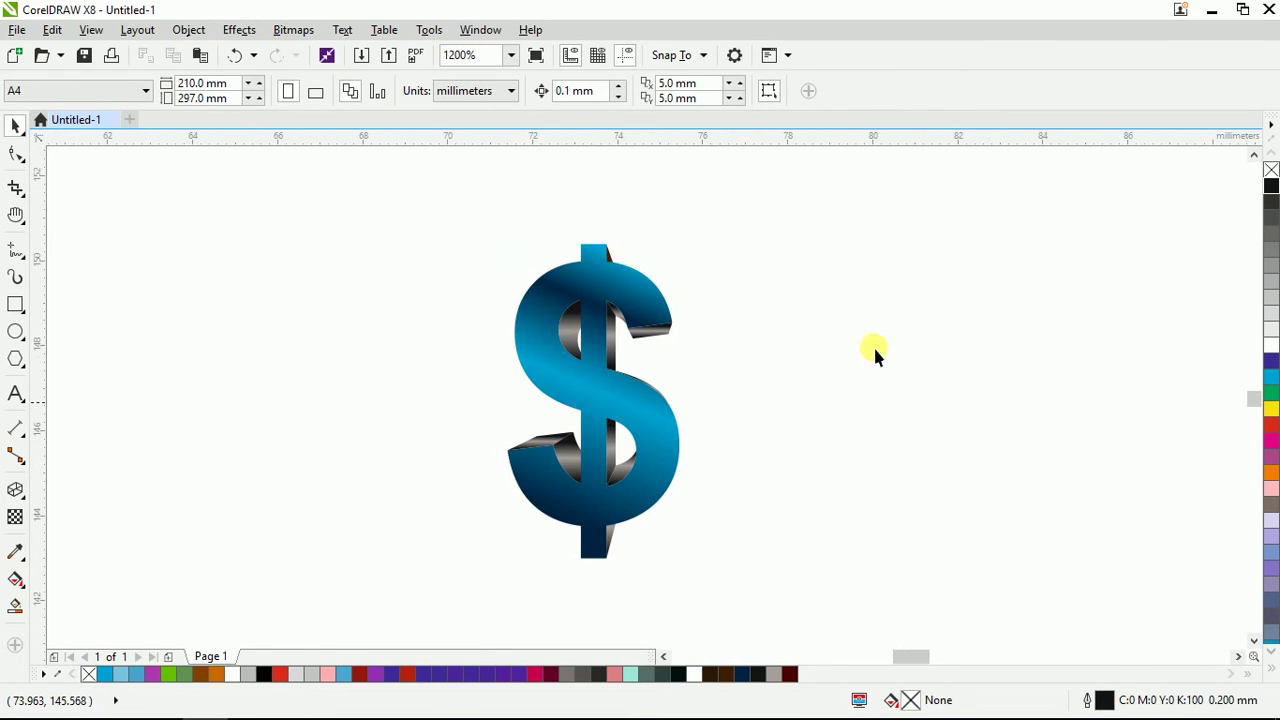